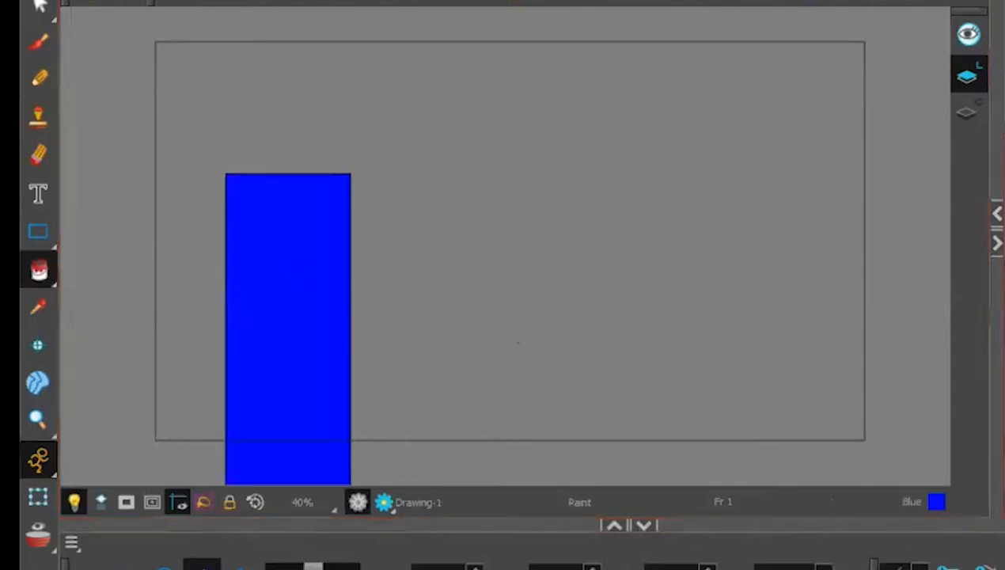
Draw a wide, unfilled rectangle to the right of the tall blue building, extending past the camera frame's lower-right corner
click(39, 231)
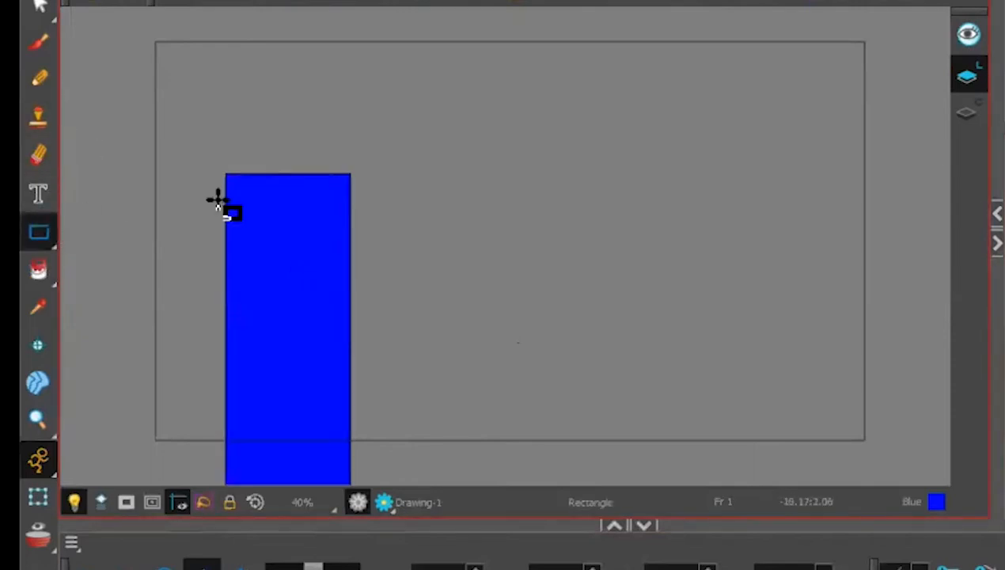
drag(523, 255, 931, 456)
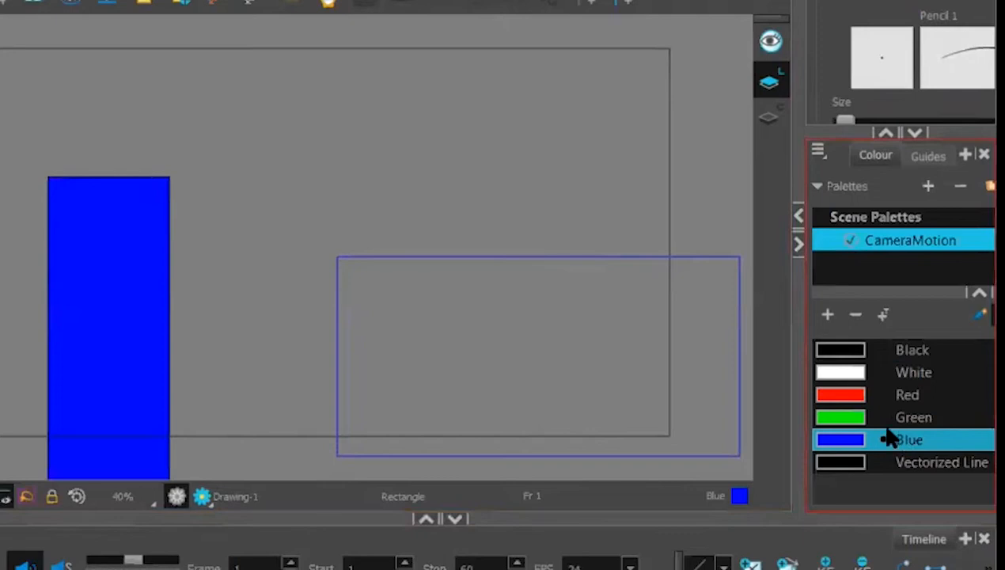
Add a dark blue swatch (RGB 0, 14, 145) to the CameraMotion palette and fill the wide rectangle with it
click(828, 315)
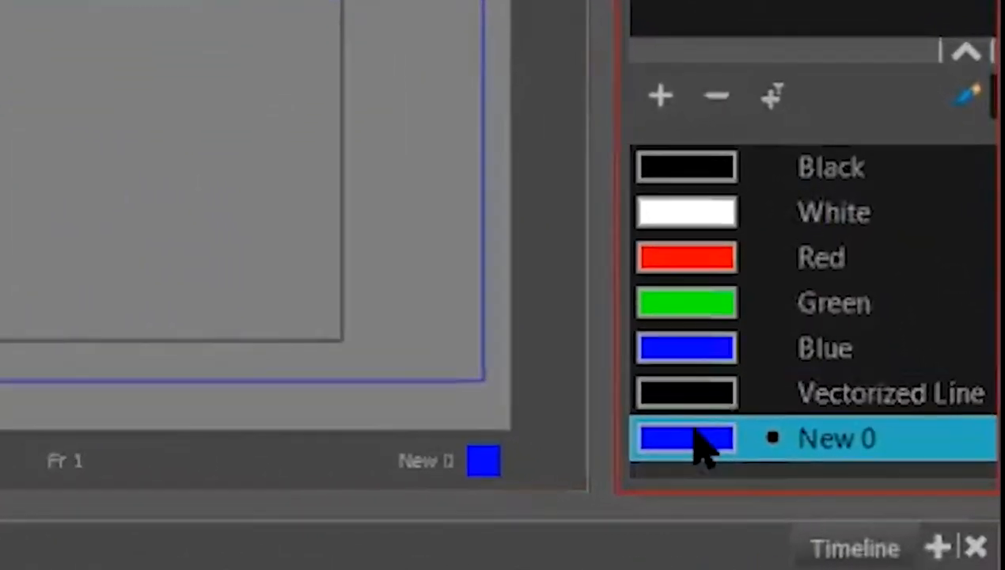
double_click(703, 450)
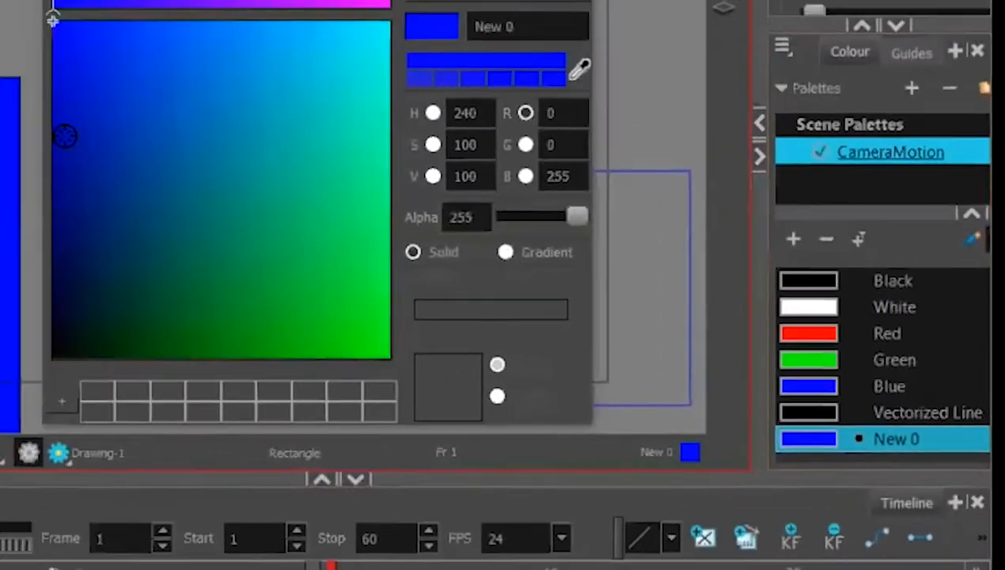
mouse_move(65, 137)
mouse_down()
mouse_move(132, 170)
mouse_move(135, 187)
mouse_up()
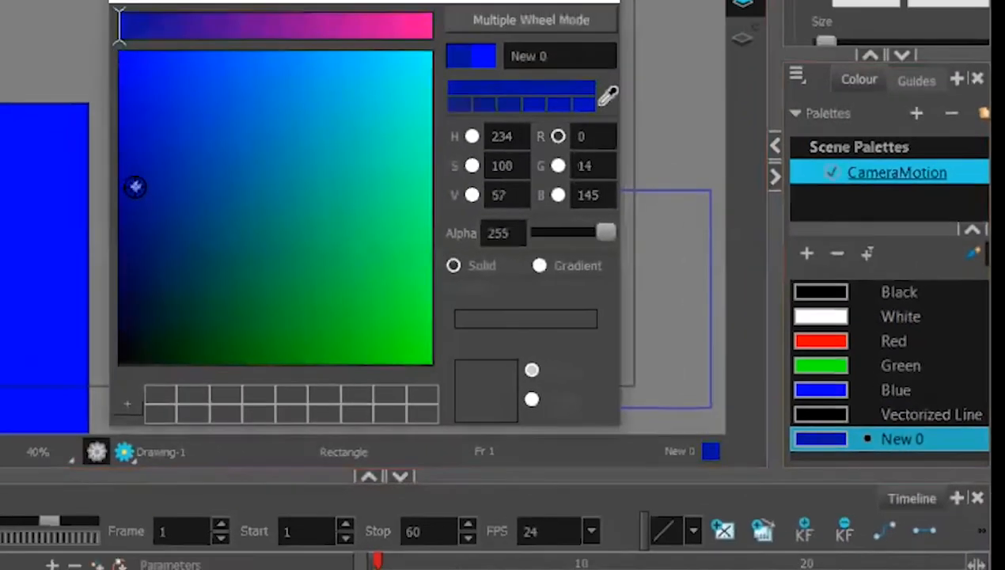
click(610, 4)
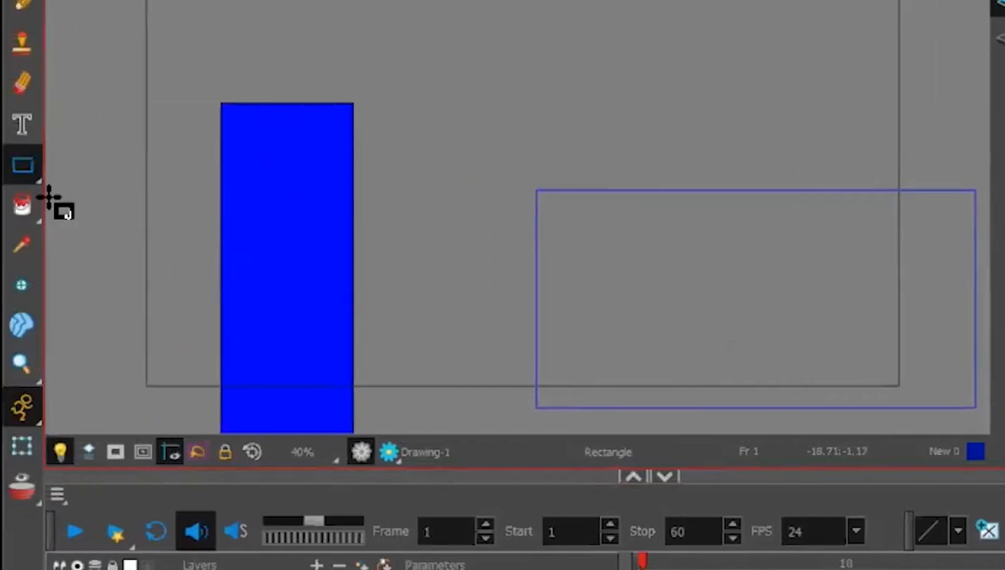
click(28, 204)
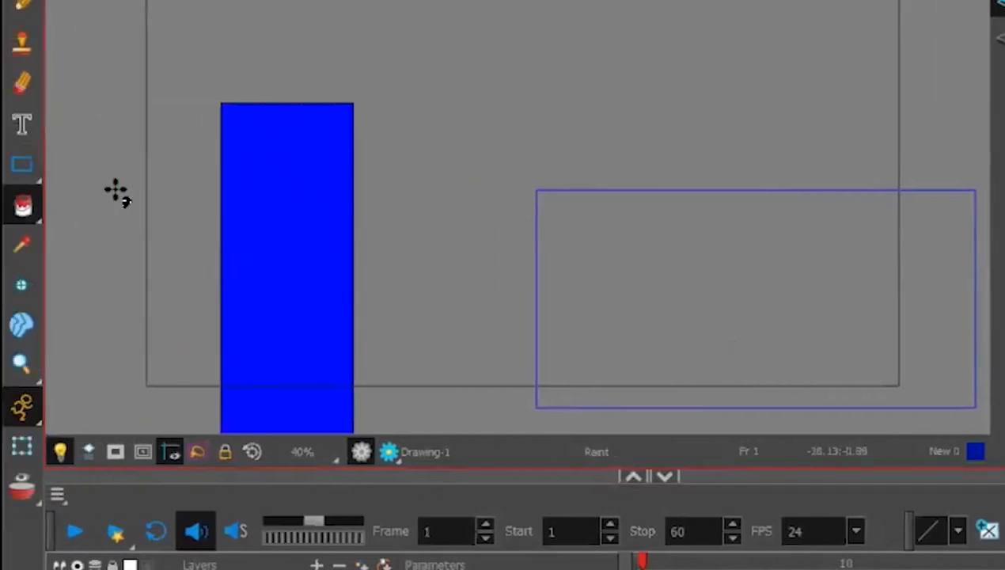
click(657, 271)
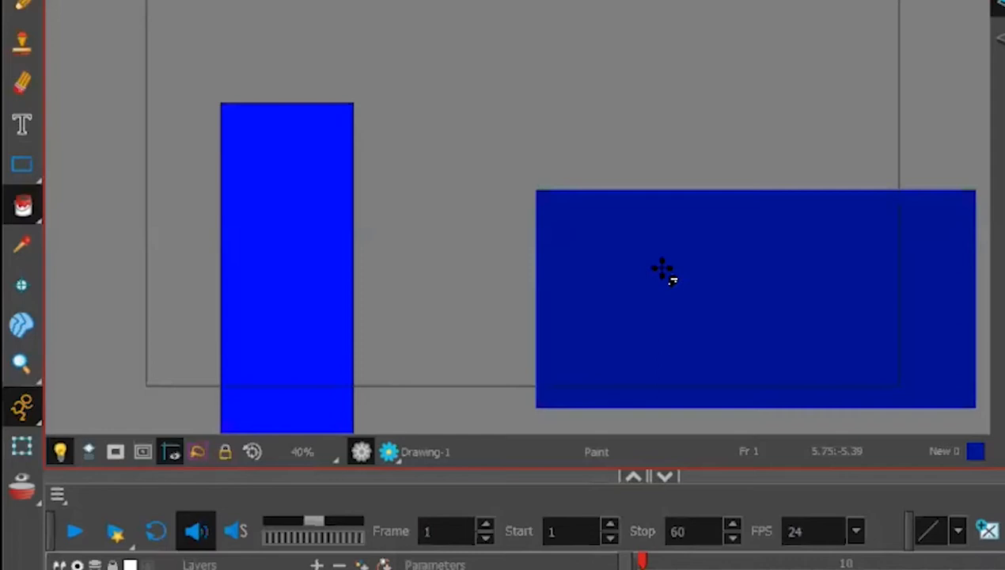
Draw three smaller rectangles of different sizes overlapping the top edge of the wide dark blue building
click(22, 163)
drag(564, 112, 718, 229)
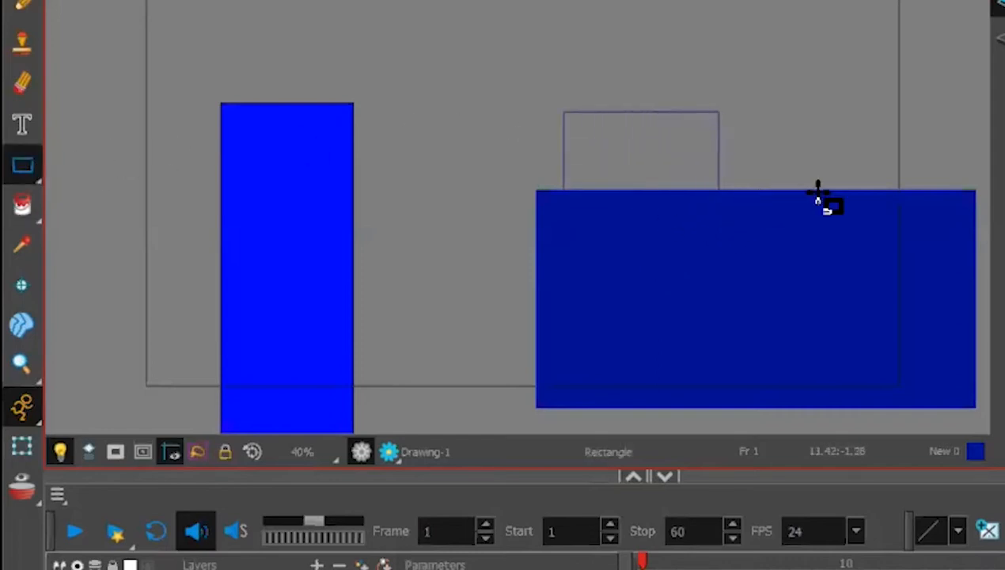
drag(776, 162, 844, 215)
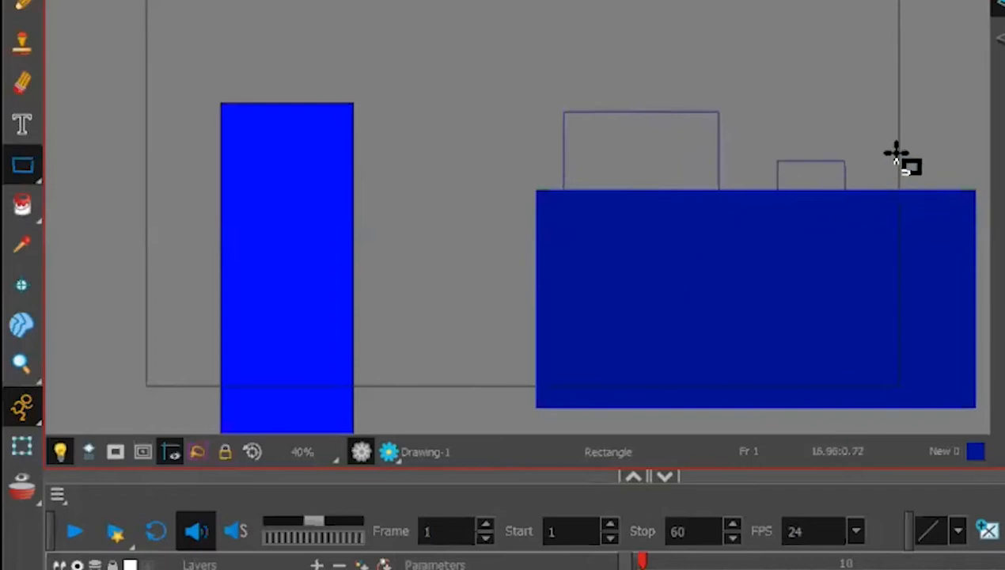
drag(892, 128, 965, 214)
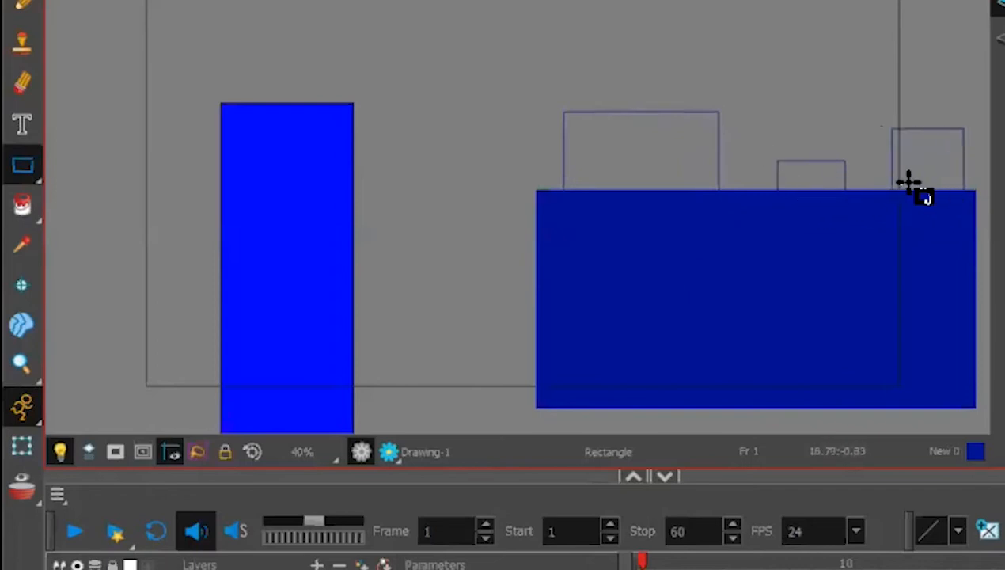
Fill the three rooftop rectangles with the same dark blue as the wide building
click(22, 204)
click(681, 158)
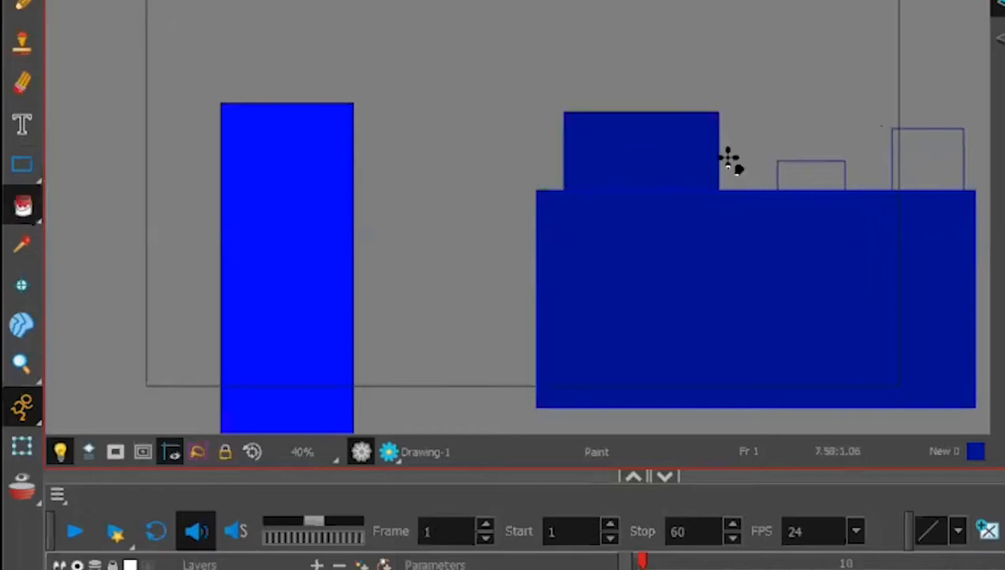
click(807, 176)
click(922, 164)
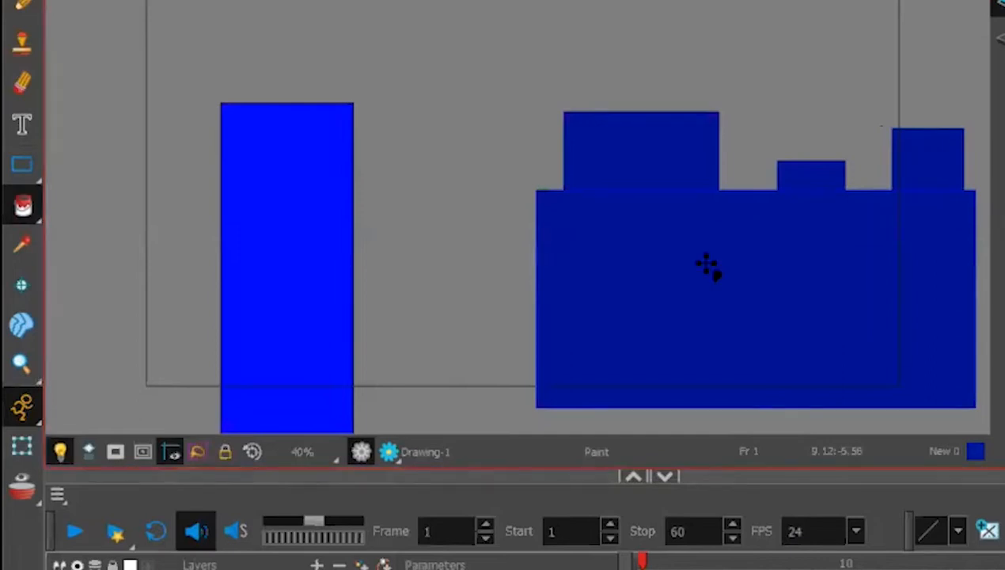
Add a vector drawing layer named city02
click(316, 565)
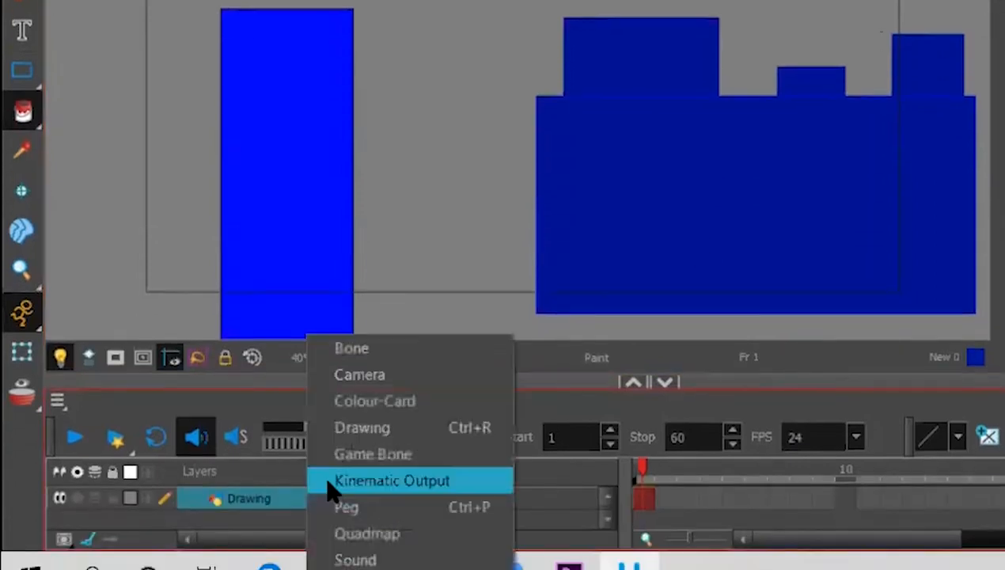
click(378, 428)
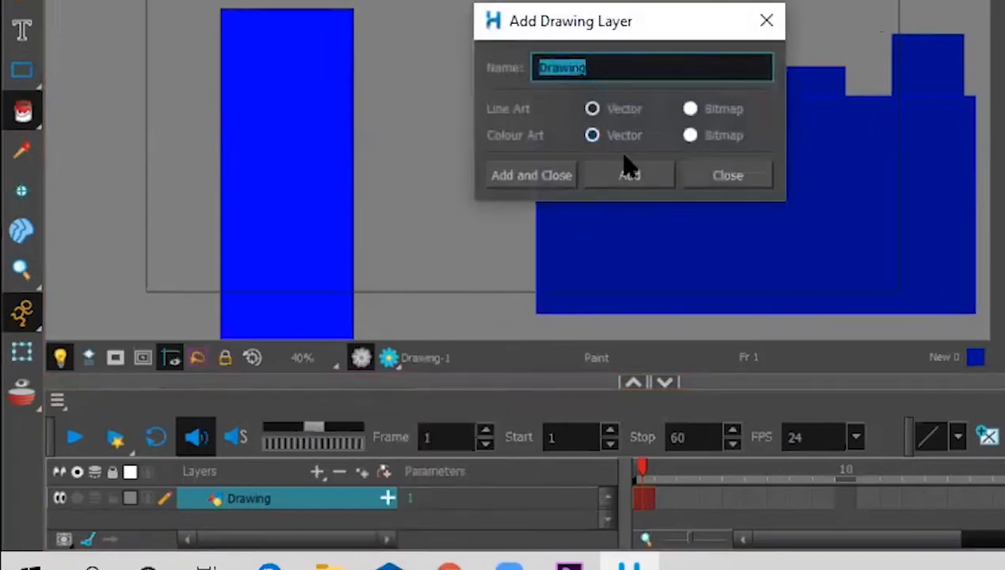
text(city02)
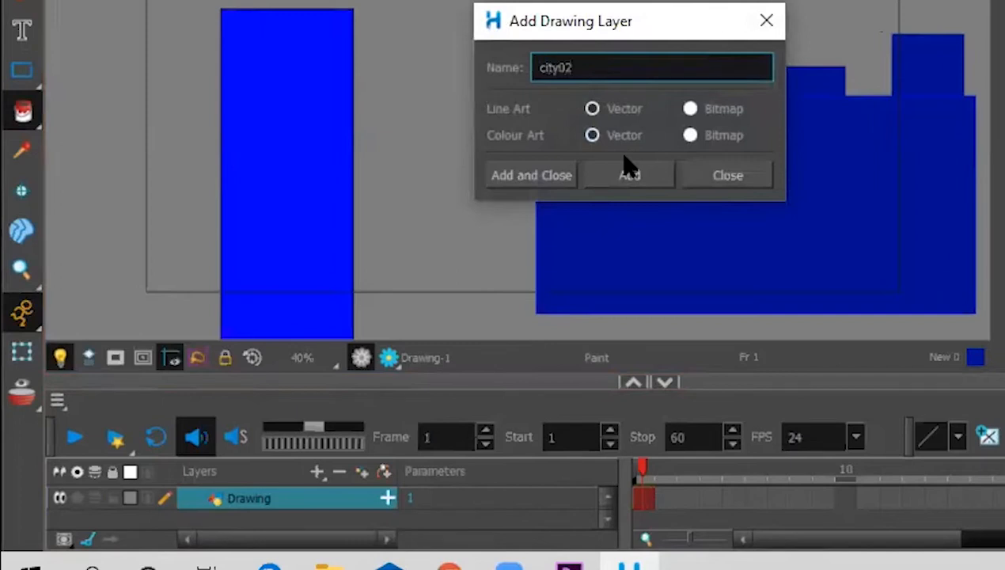
click(630, 173)
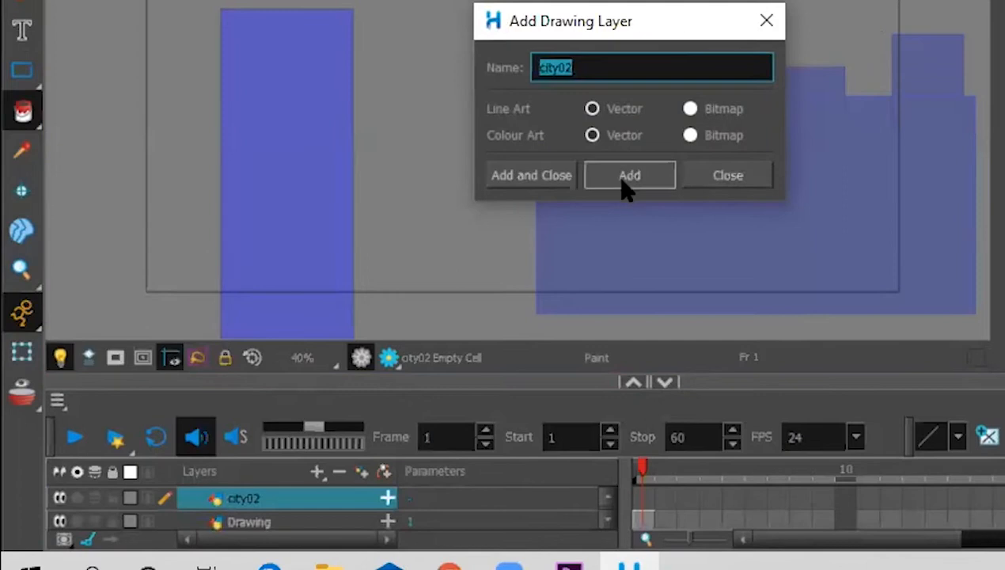
click(714, 182)
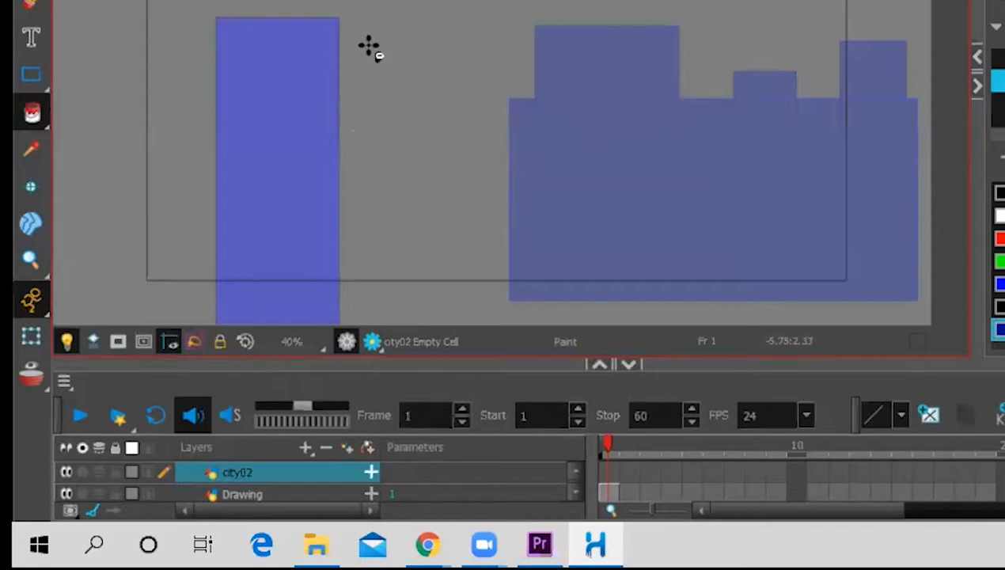
Draw a tall rectangle on the city02 layer, in the gap between the two existing buildings
click(48, 75)
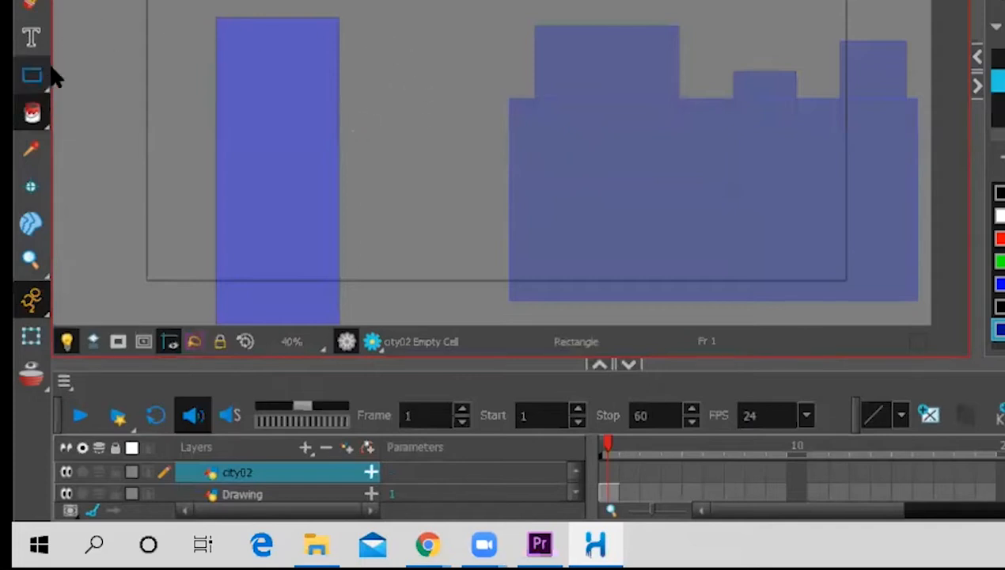
mouse_move(392, 45)
mouse_down()
mouse_move(451, 84)
mouse_move(467, 317)
mouse_move(499, 323)
mouse_up()
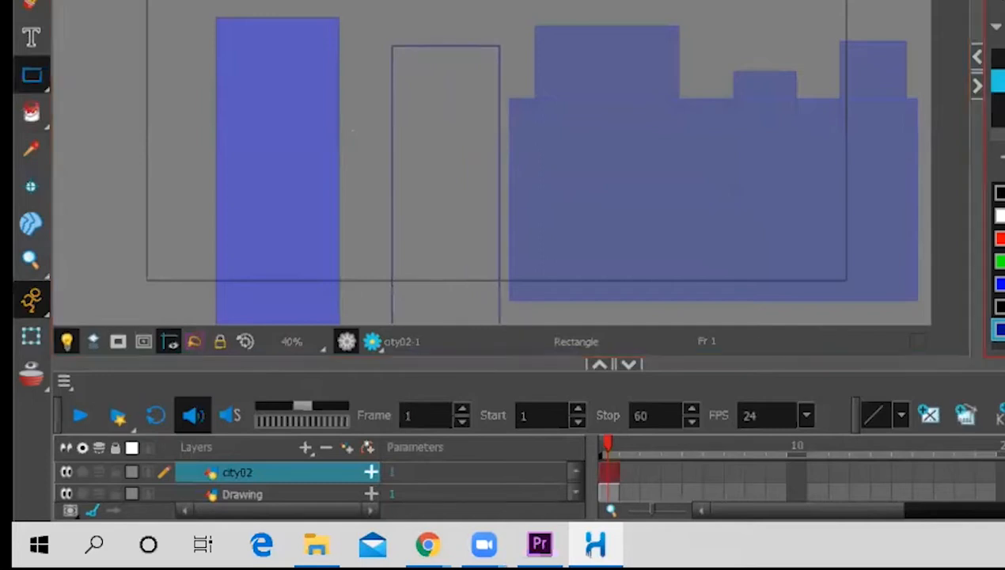
Add another palette swatch and set it to a darker navy blue, RGB 0, 16, 94
click(1002, 157)
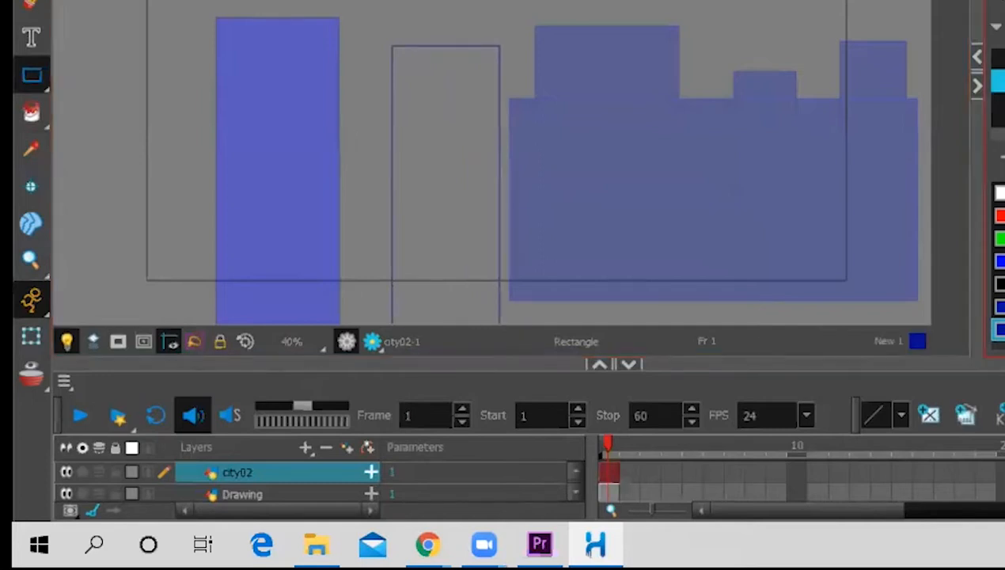
double_click(1002, 330)
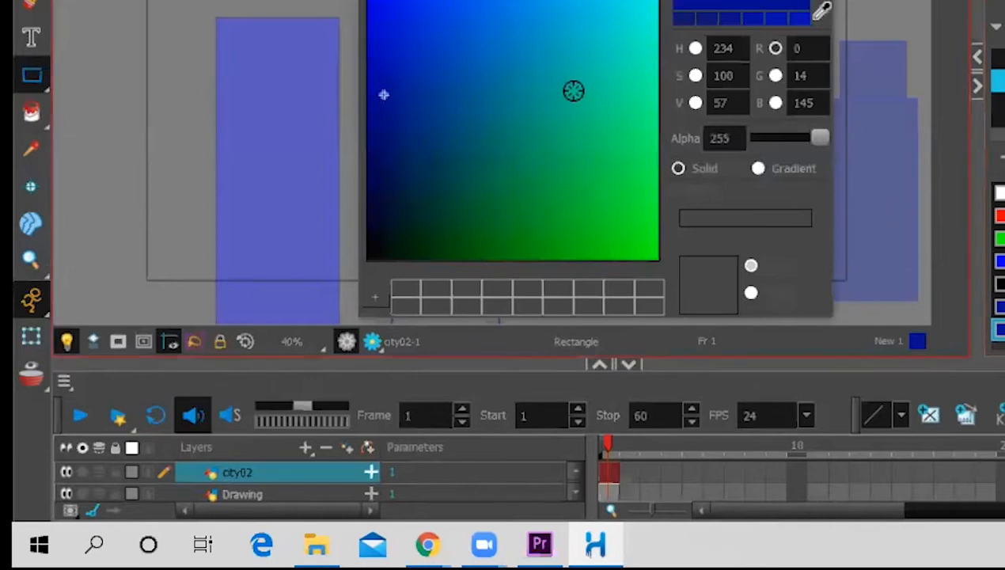
click(387, 153)
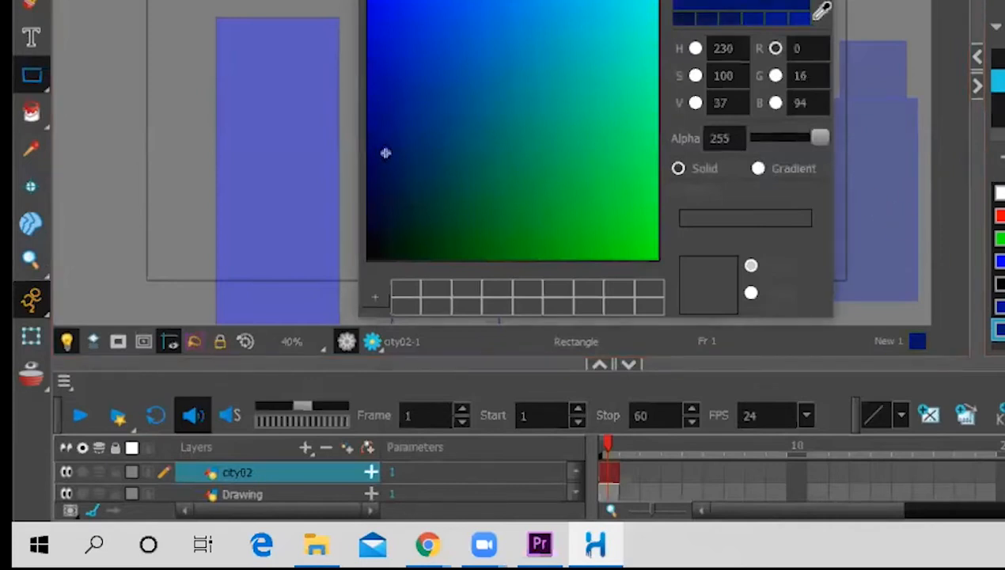
click(816, 1)
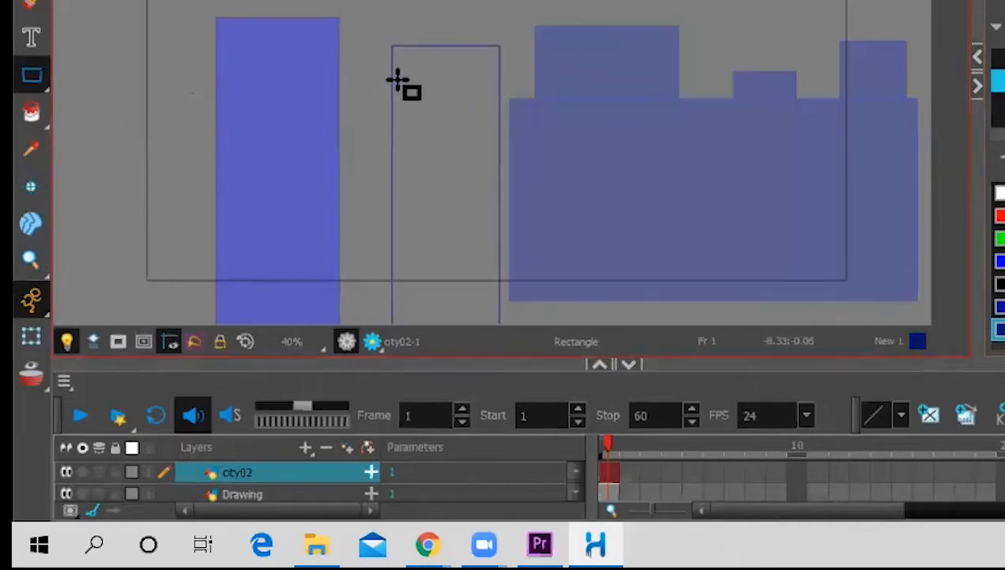
Draw a shorter, narrow rectangle over each side of the tall outline and fill the whole building with navy blue
drag(481, 113, 527, 339)
drag(368, 116, 405, 336)
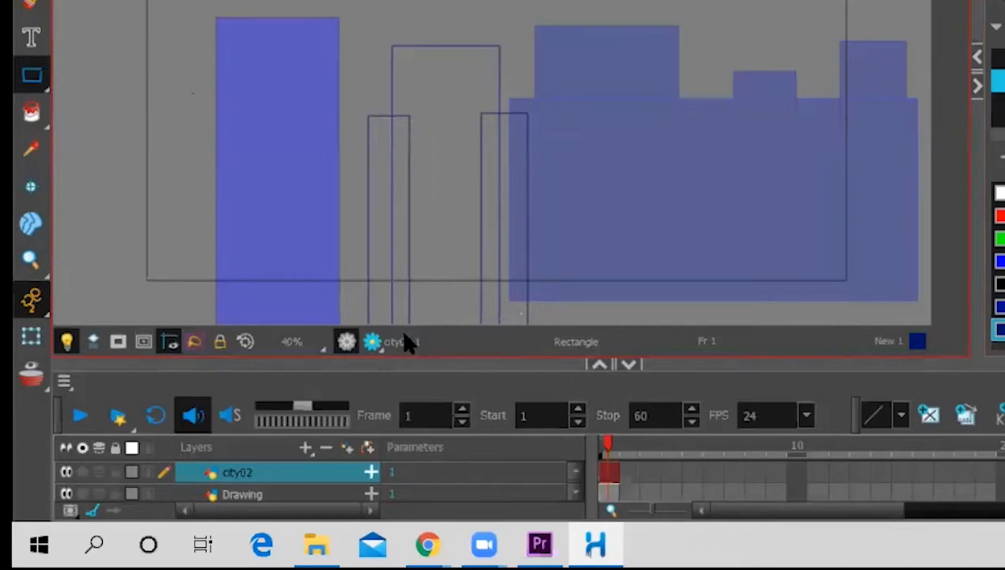
click(45, 89)
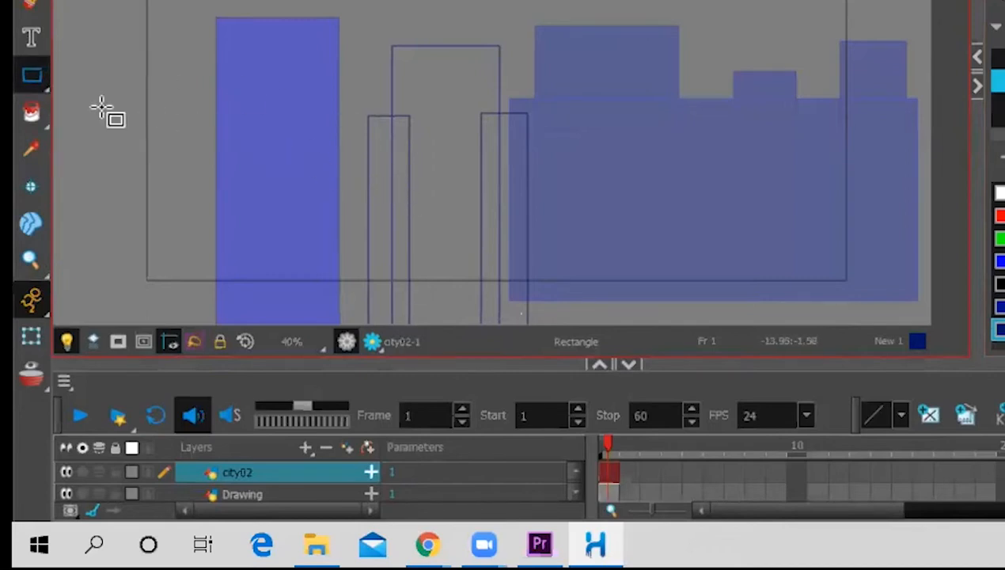
key(alt+i)
click(378, 140)
click(400, 150)
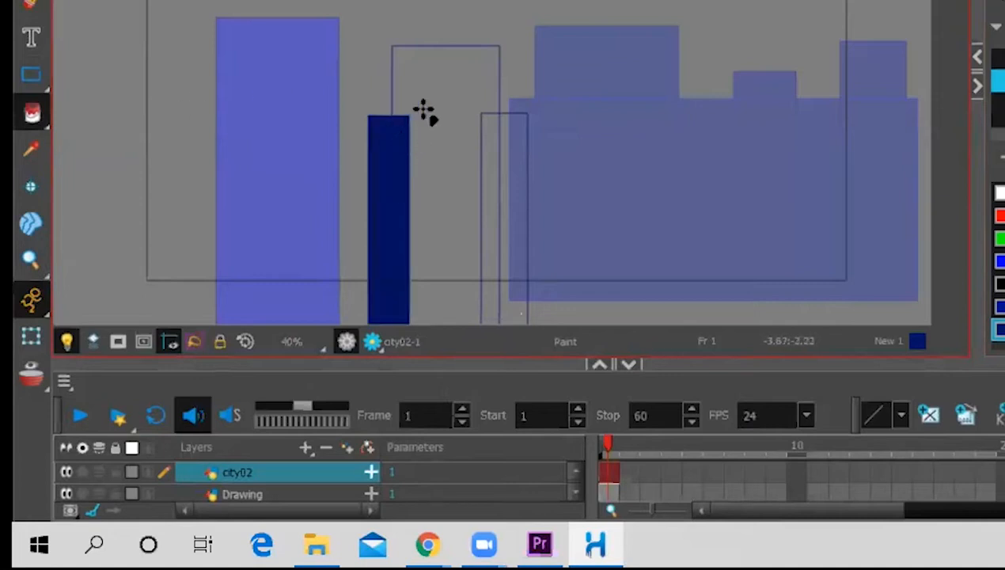
click(426, 98)
click(488, 145)
click(513, 146)
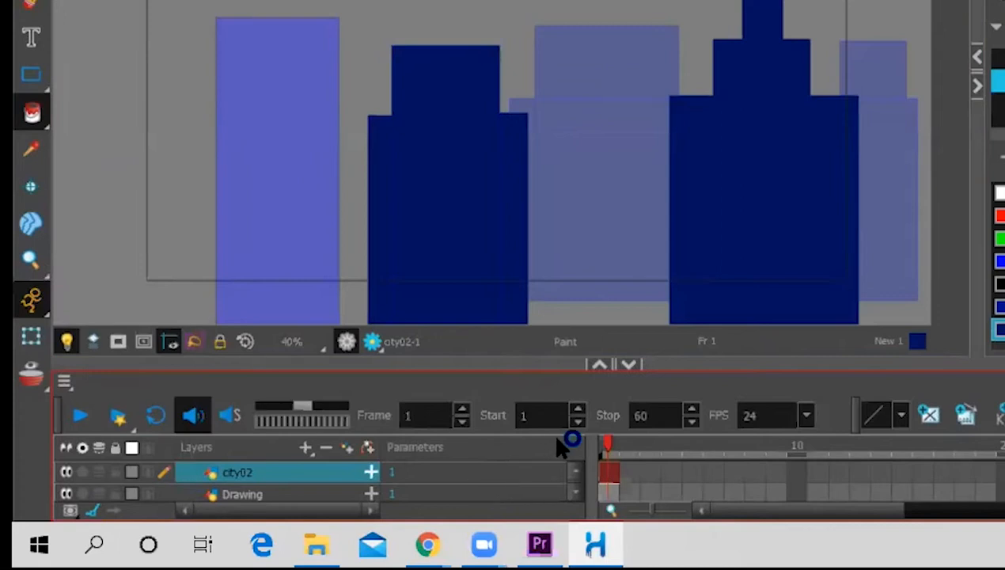
Add a vector drawing layer named City1 above the Drawing layer, add it a second time, and enlarge the timeline area
click(323, 495)
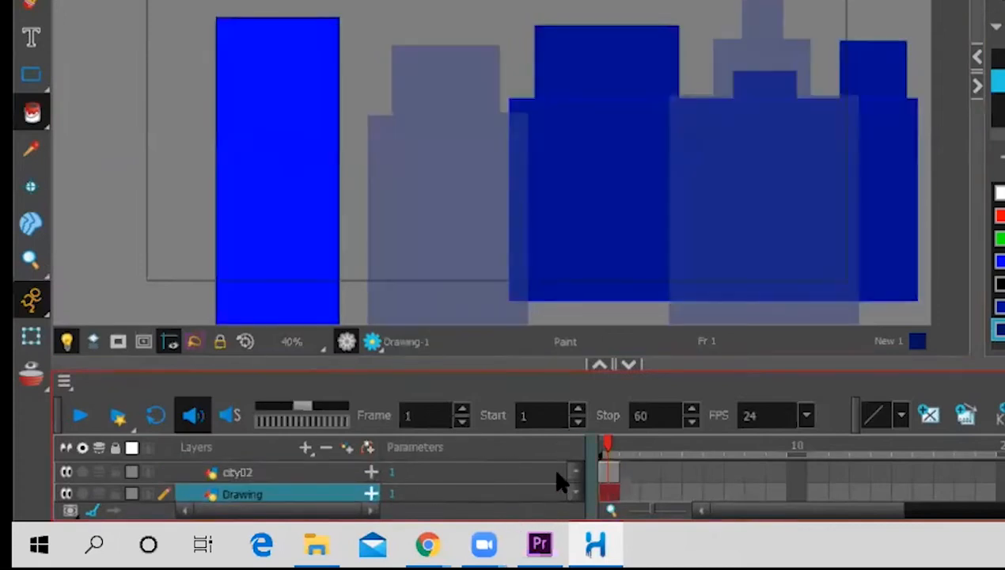
click(305, 447)
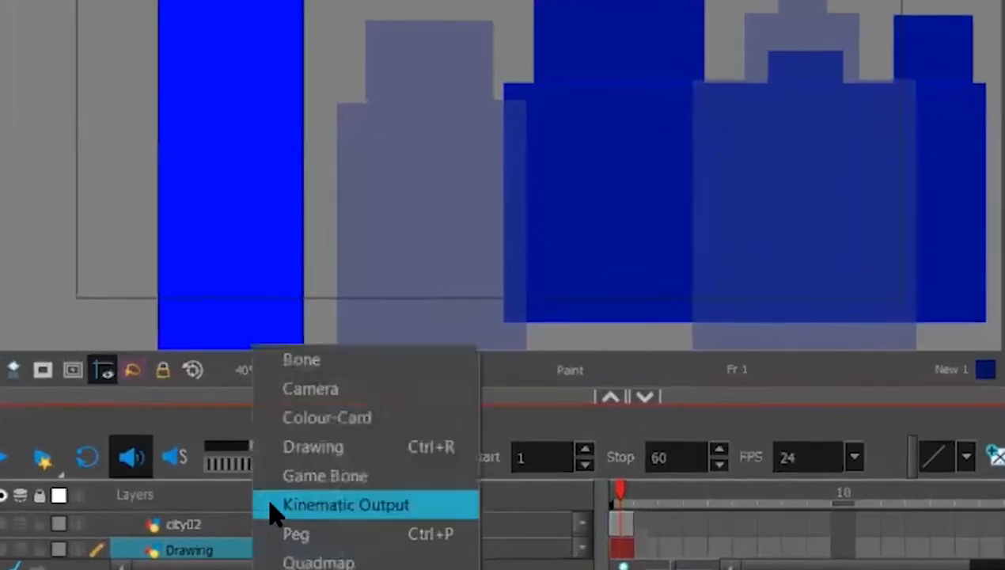
click(332, 446)
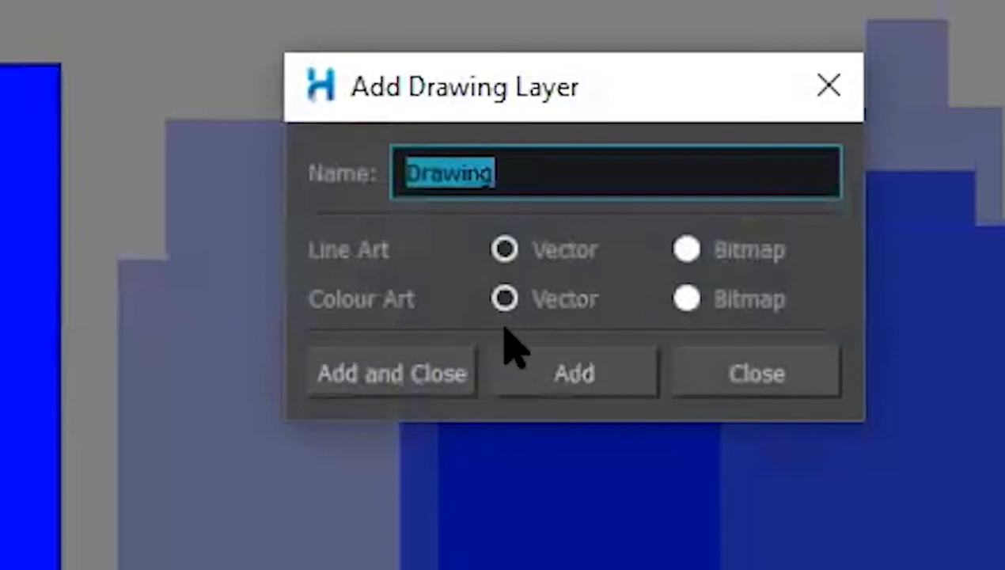
text(c)
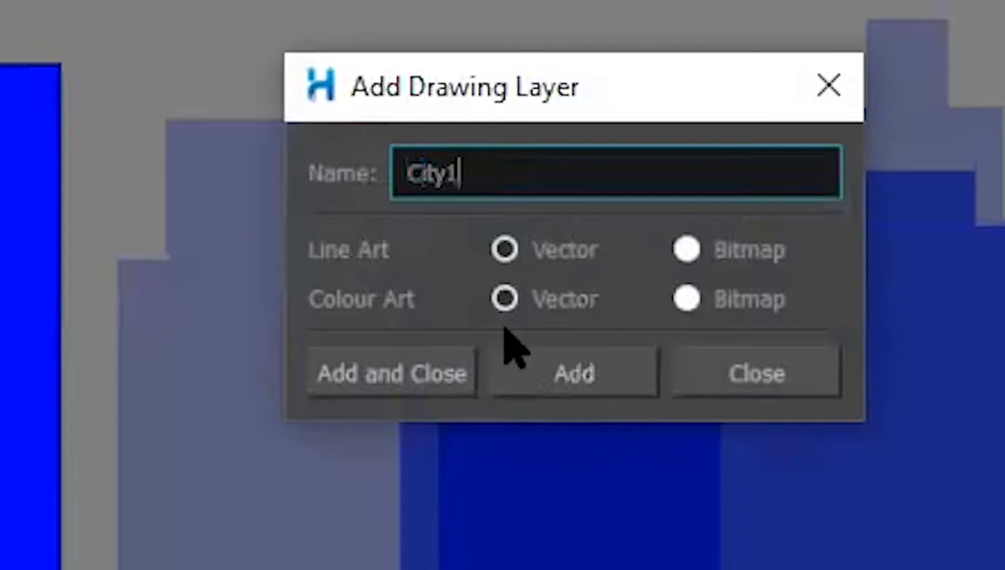
key(Return)
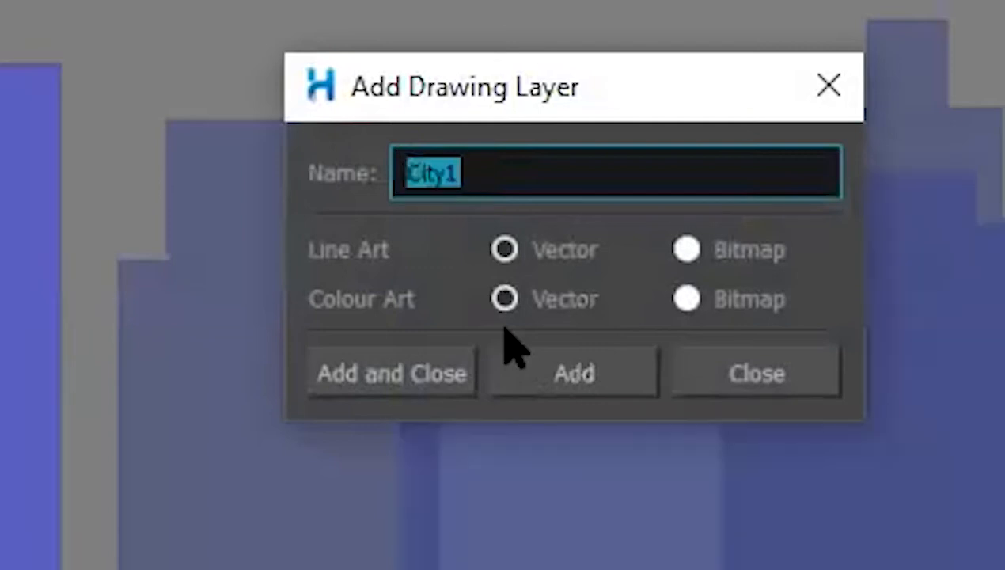
click(432, 374)
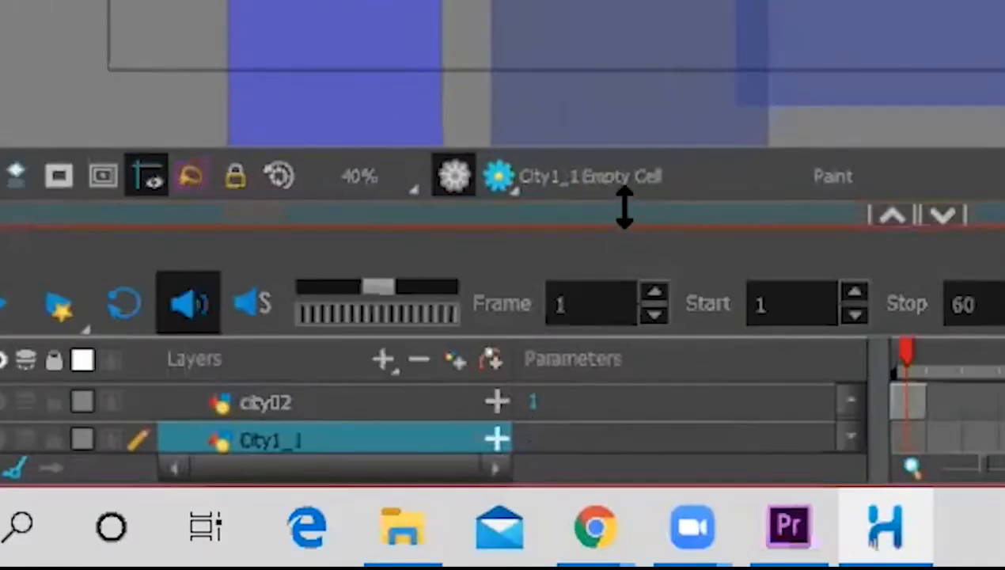
drag(628, 218, 624, 106)
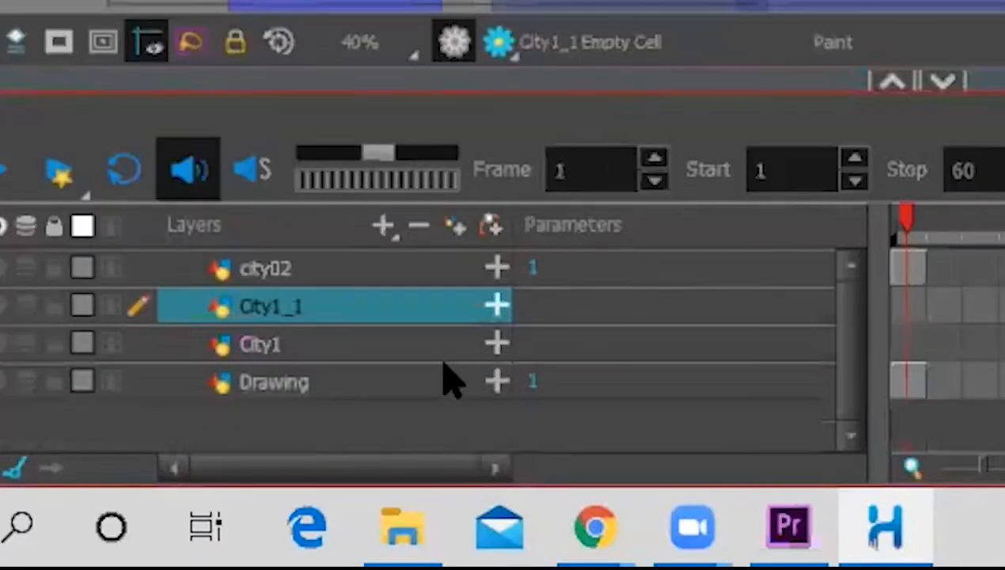
click(384, 345)
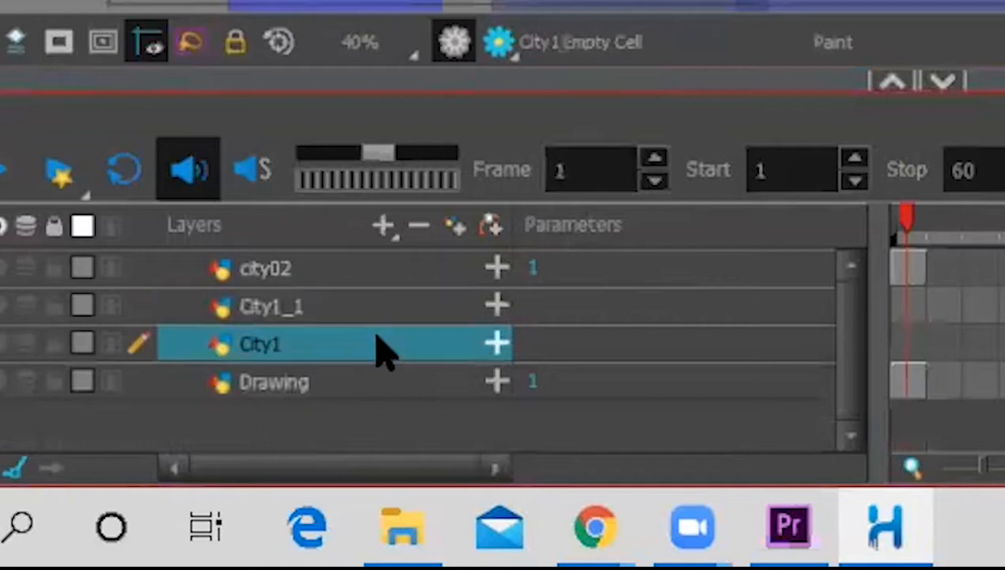
click(402, 277)
click(400, 315)
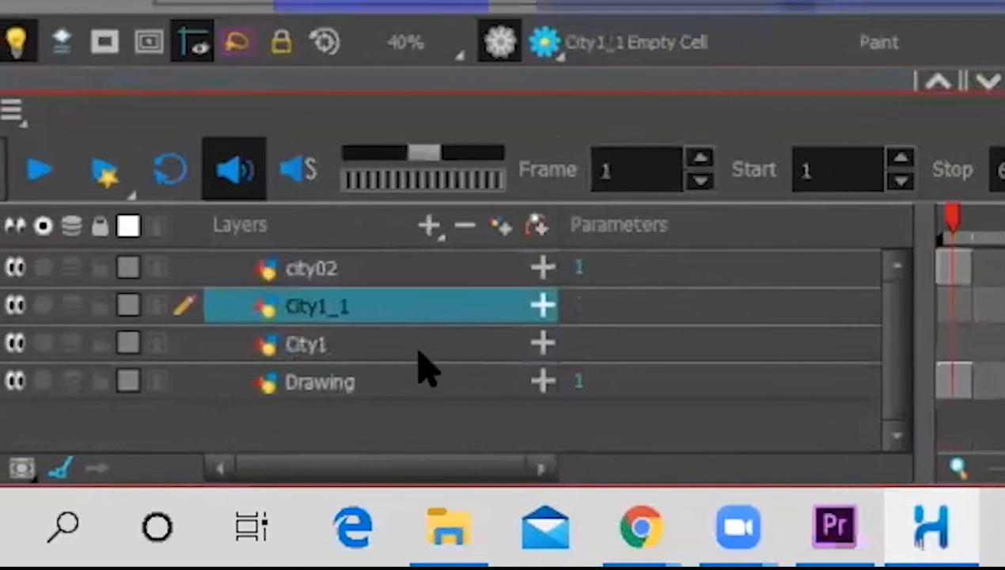
click(15, 305)
click(98, 308)
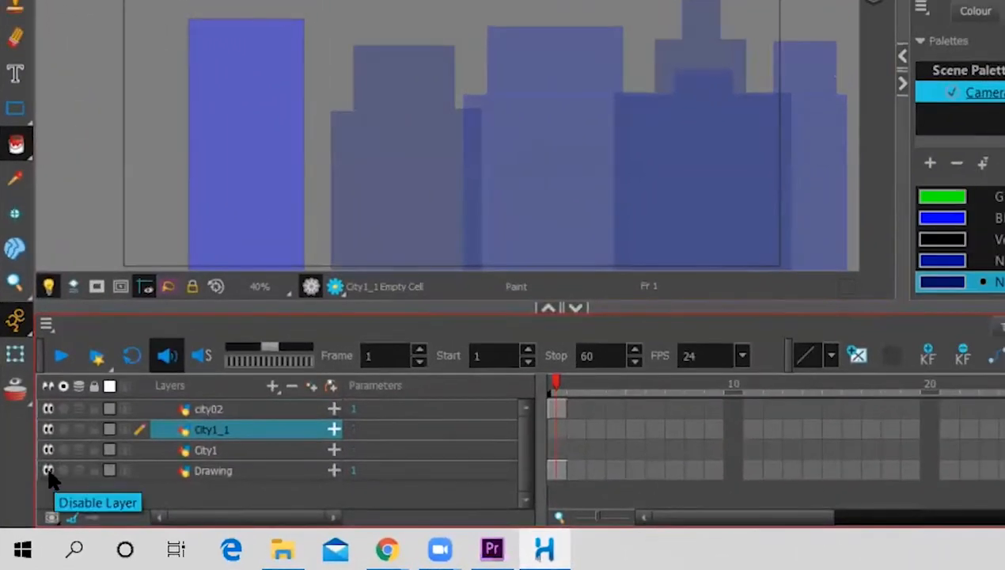
click(59, 450)
click(59, 451)
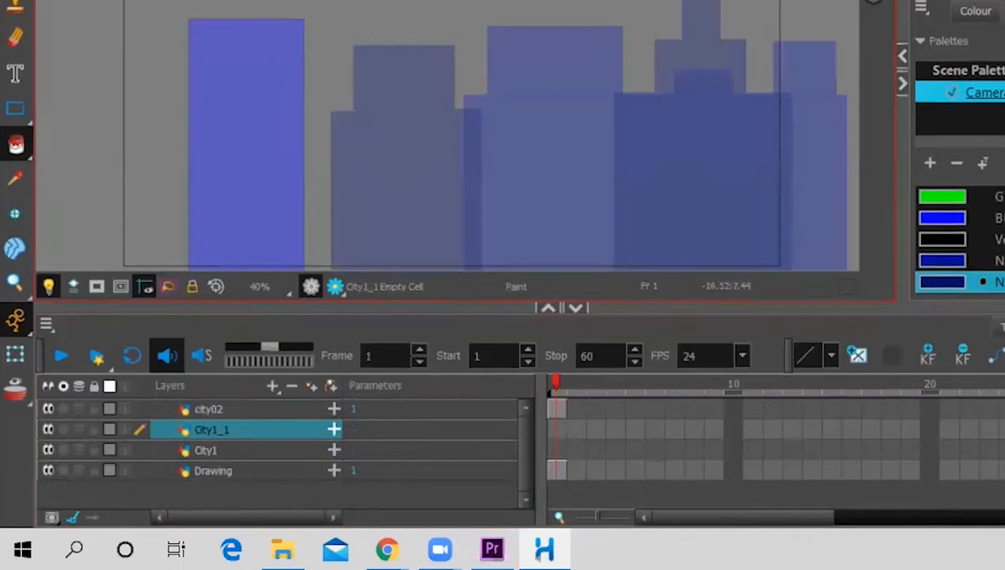
Copy the tall bright blue building from the Drawing layer and paste it onto frame 1 of the City1 layer
key(alt+s)
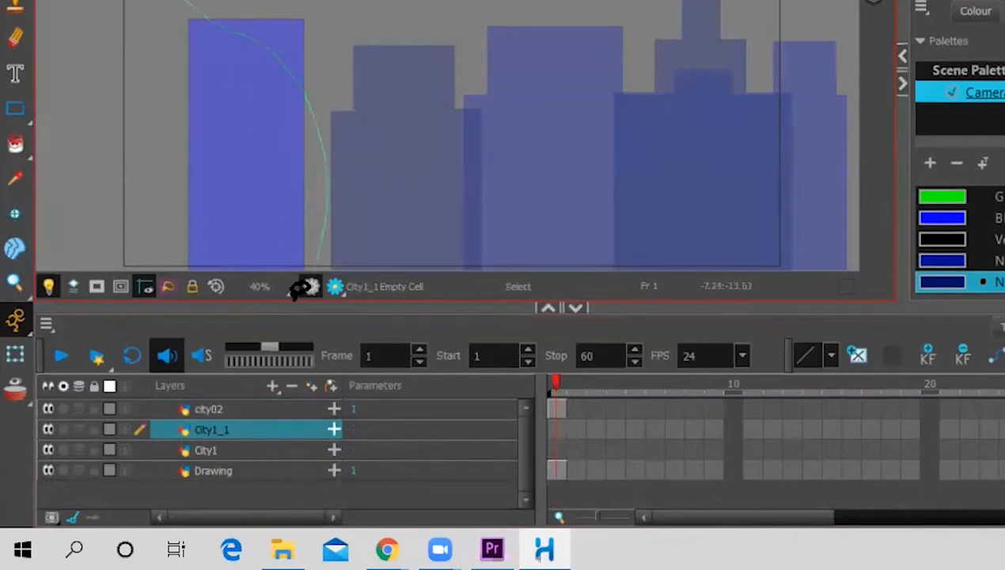
click(273, 471)
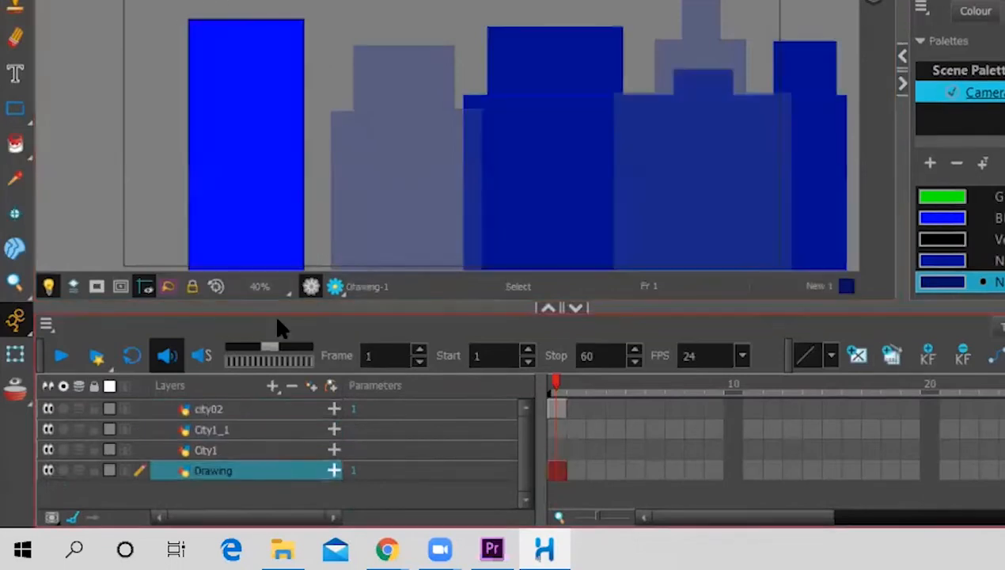
mouse_move(277, 2)
mouse_down()
mouse_move(207, 405)
mouse_move(272, 14)
mouse_up()
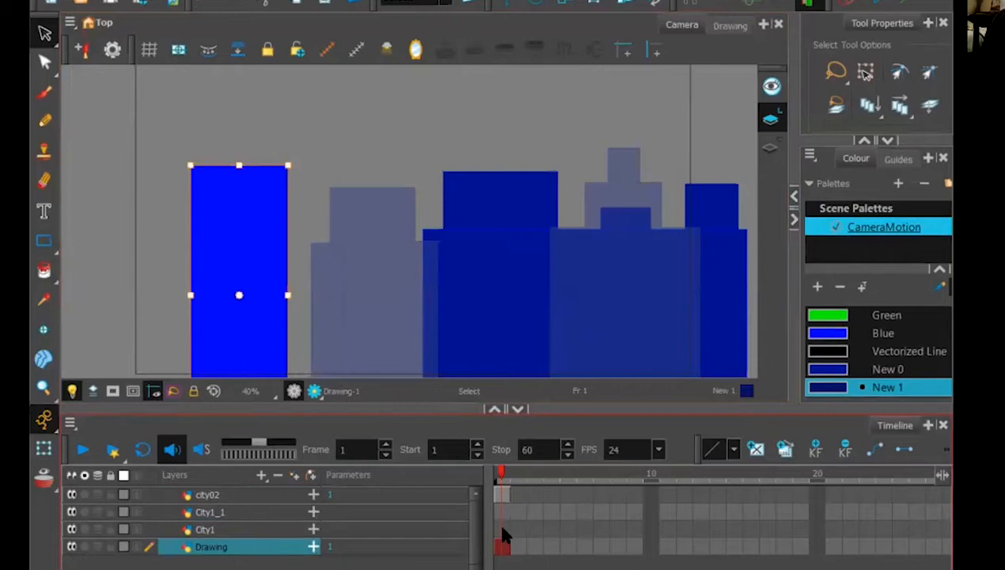
click(502, 529)
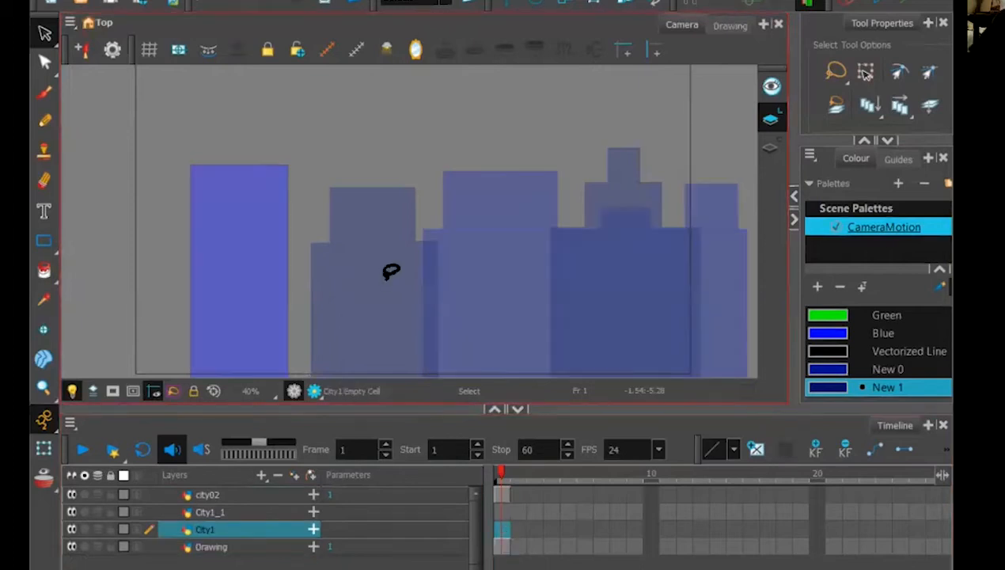
key(ctrl+v)
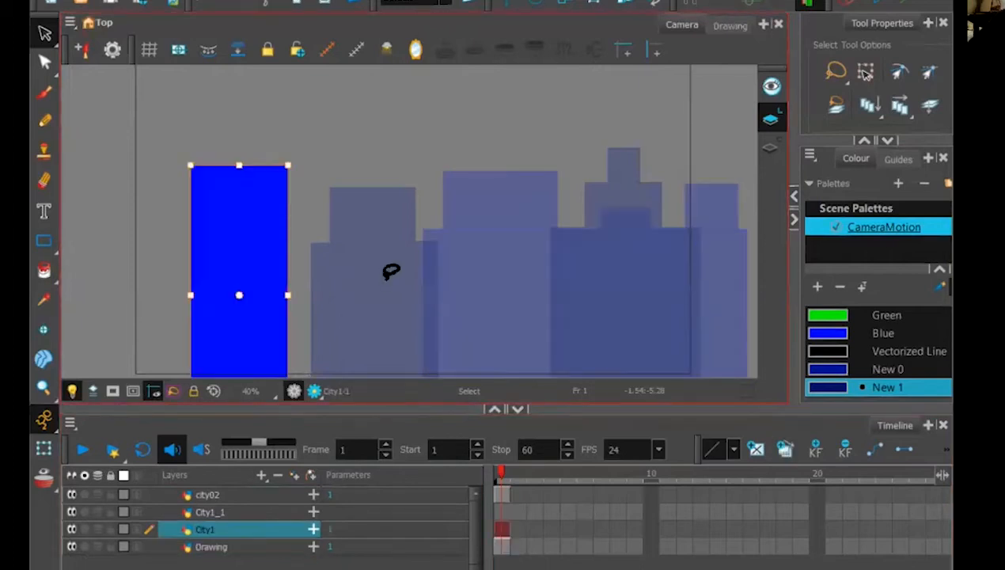
Copy the connected medium-blue building group from the Drawing layer onto frame 1 of the City1_1 layer
click(236, 548)
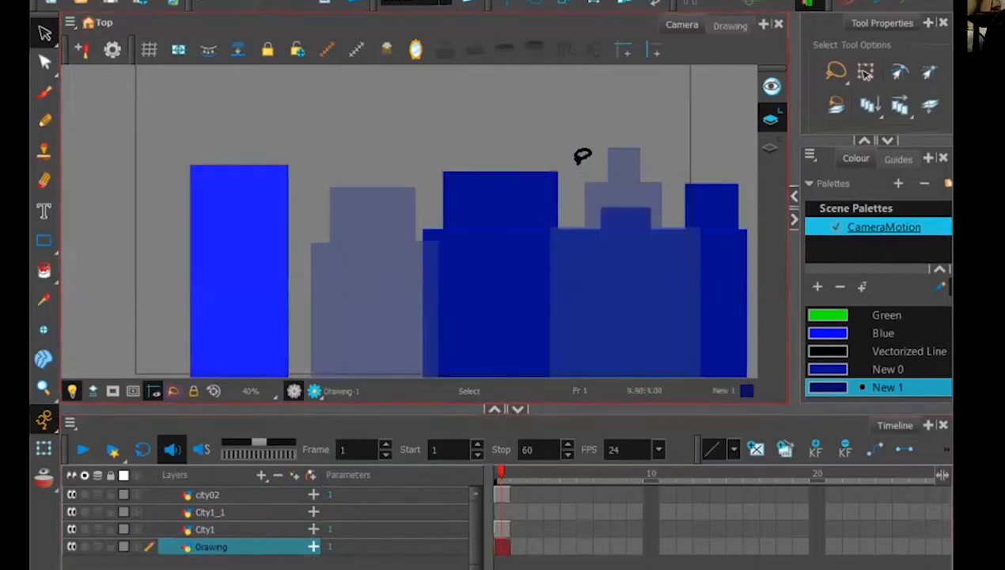
mouse_move(570, 141)
mouse_down()
mouse_move(375, 140)
mouse_move(293, 236)
mouse_move(346, 379)
mouse_move(517, 373)
mouse_move(568, 176)
mouse_move(553, 152)
mouse_up()
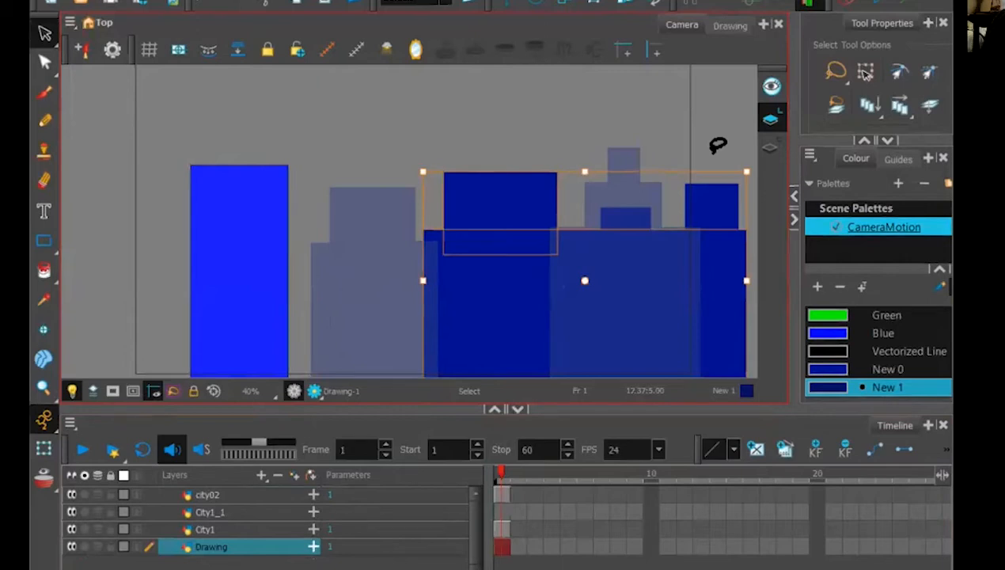
click(282, 512)
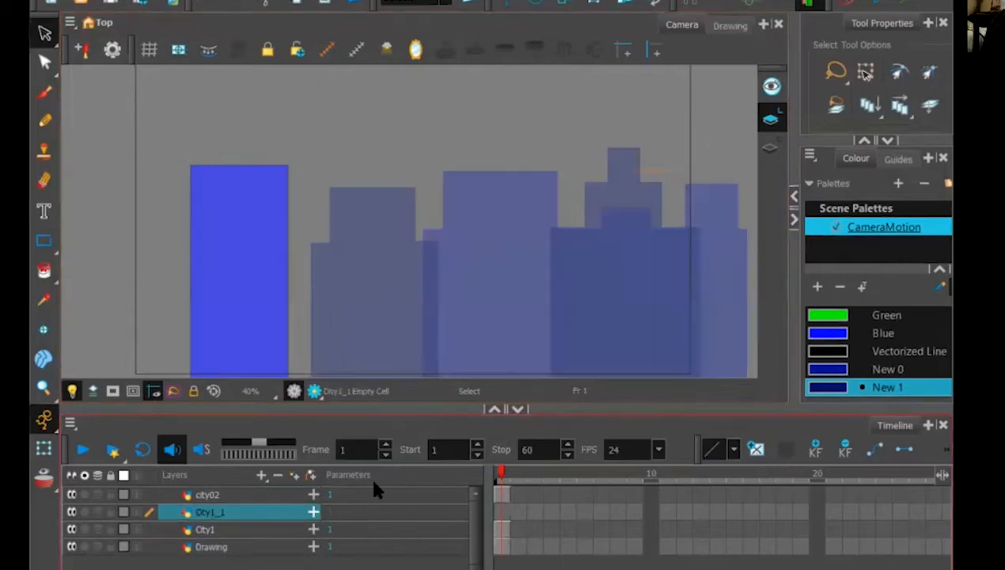
click(561, 303)
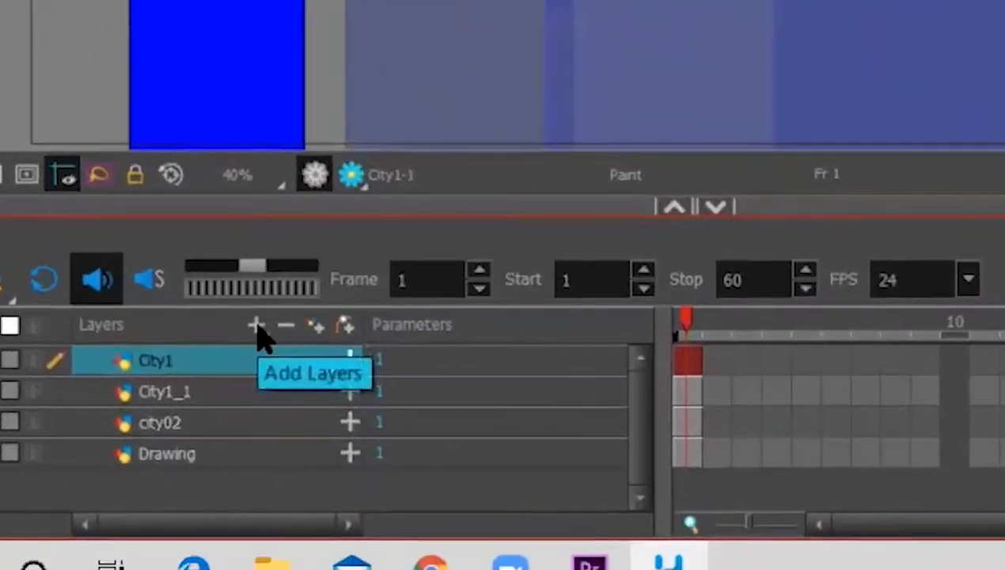
Add a camera layer to the scene
click(260, 404)
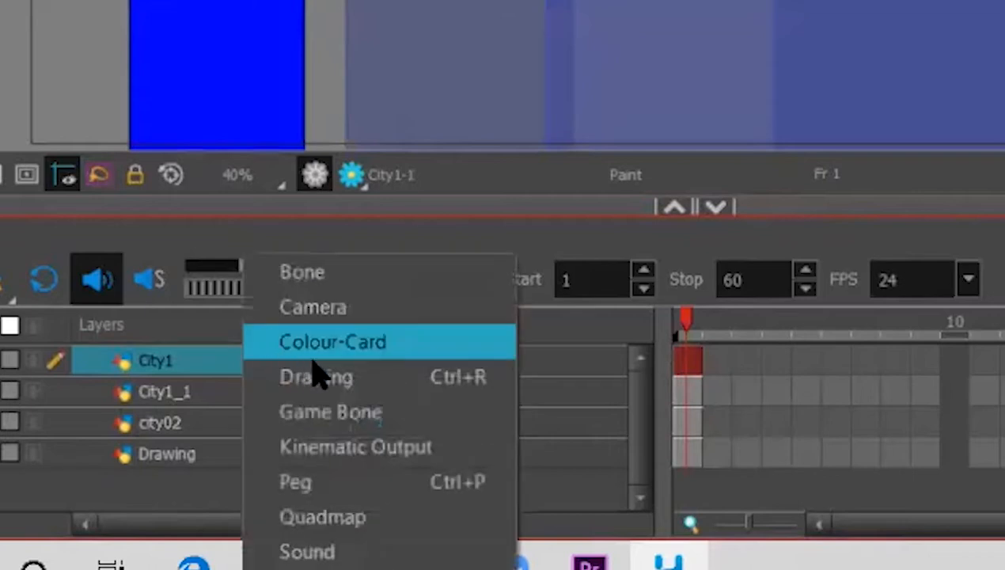
click(354, 320)
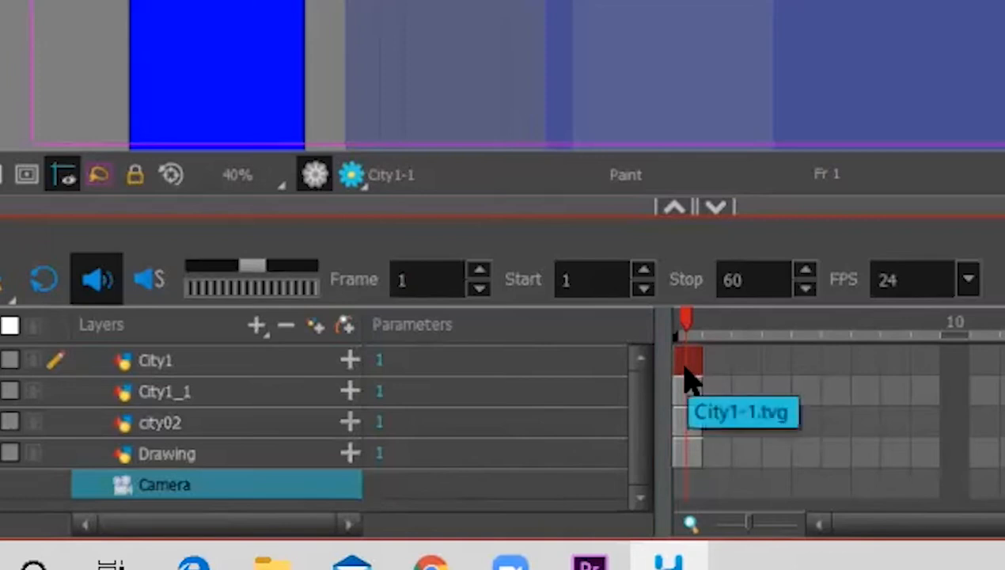
Select the first-frame cells of City1, City1_1, city02 and Drawing together and extend their exposure along the timeline
shift+click(693, 446)
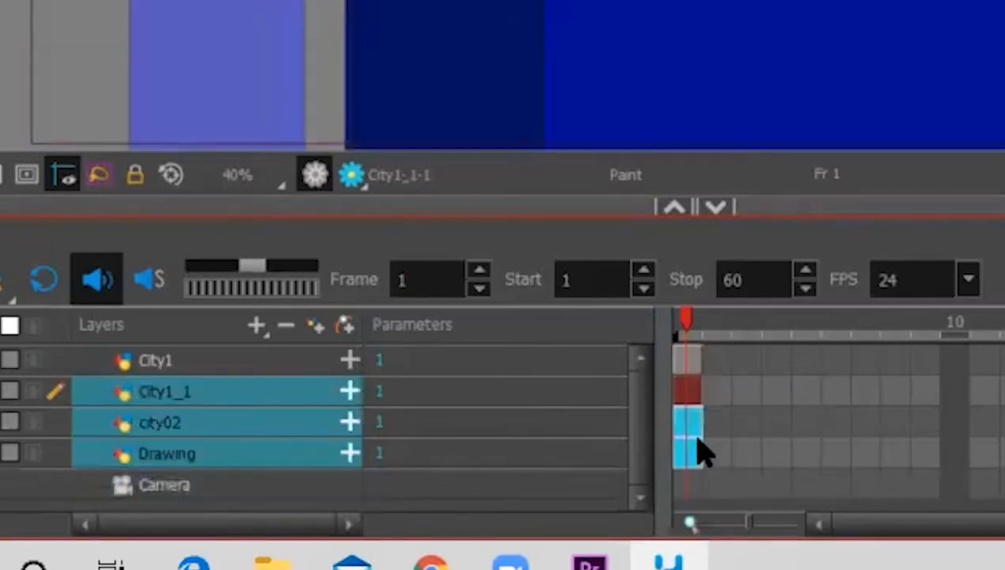
click(684, 364)
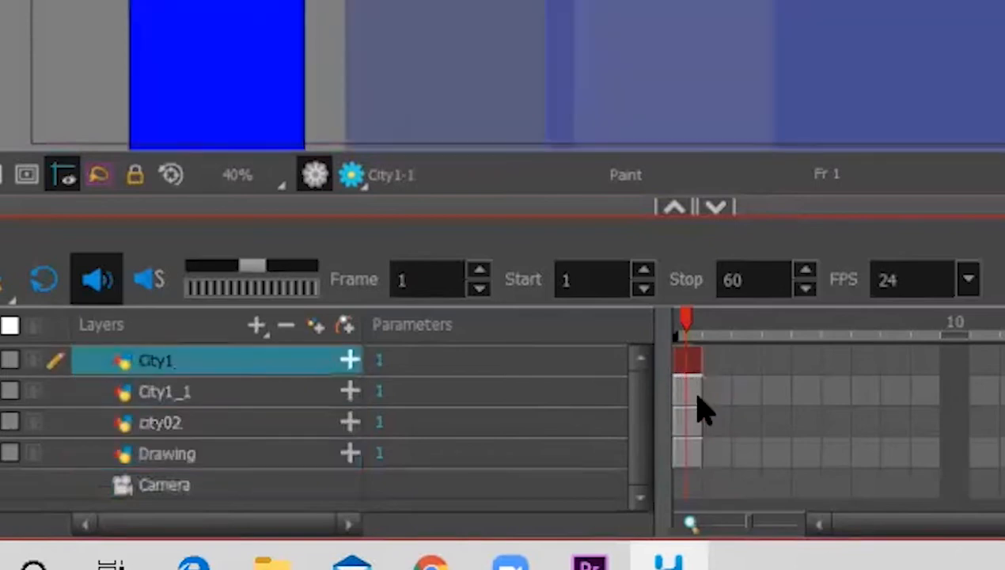
shift+click(686, 455)
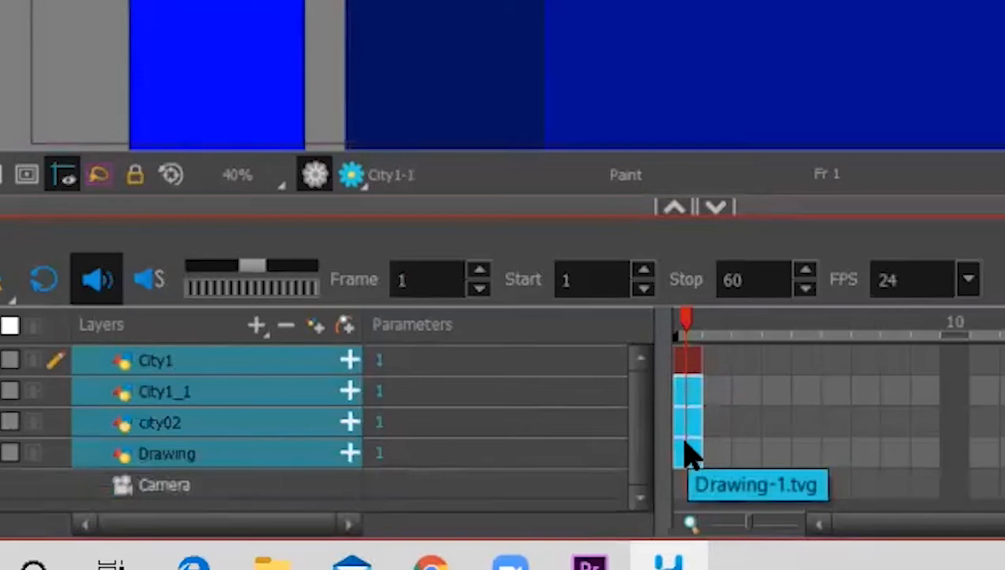
key(plus)
key(plus)
key(plus)
key(plus)
key(plus)
key(plus)
key(plus)
key(plus)
key(plus)
key(plus)
key(plus)
key(plus)
key(plus)
key(plus)
key(plus)
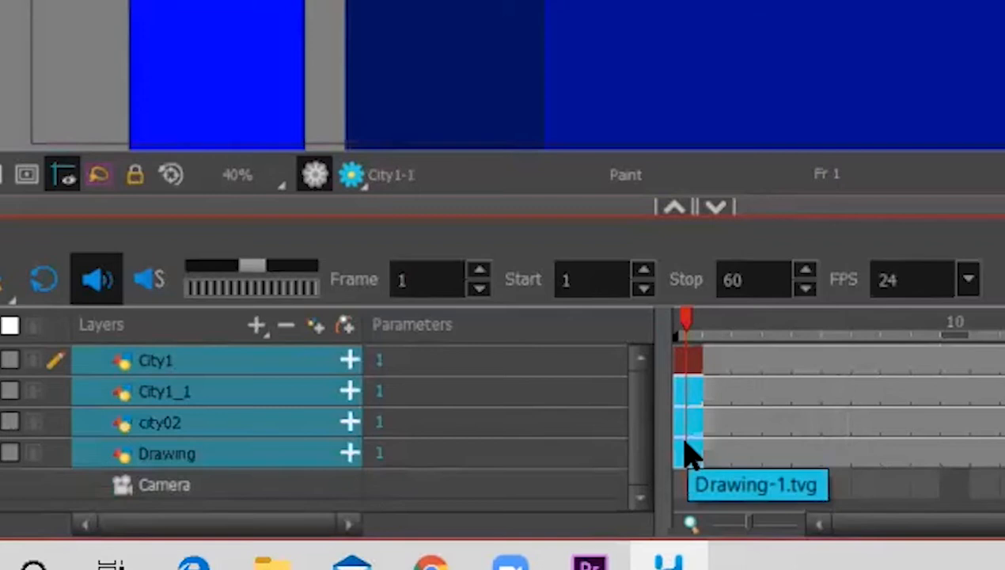
Select the camera layer, widen the side panes, and add an enlarged Top view alongside Tool Properties
click(261, 485)
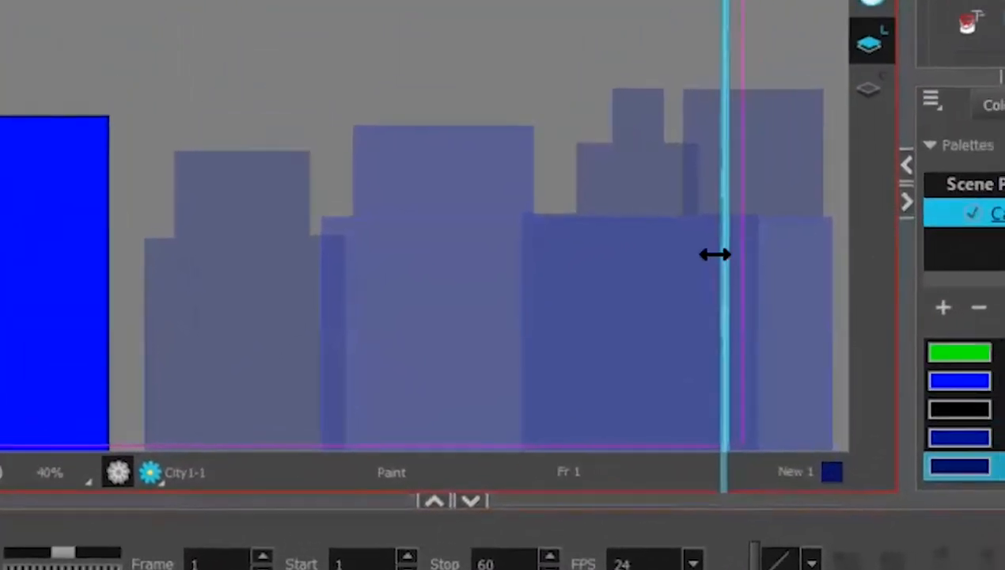
drag(715, 254, 709, 255)
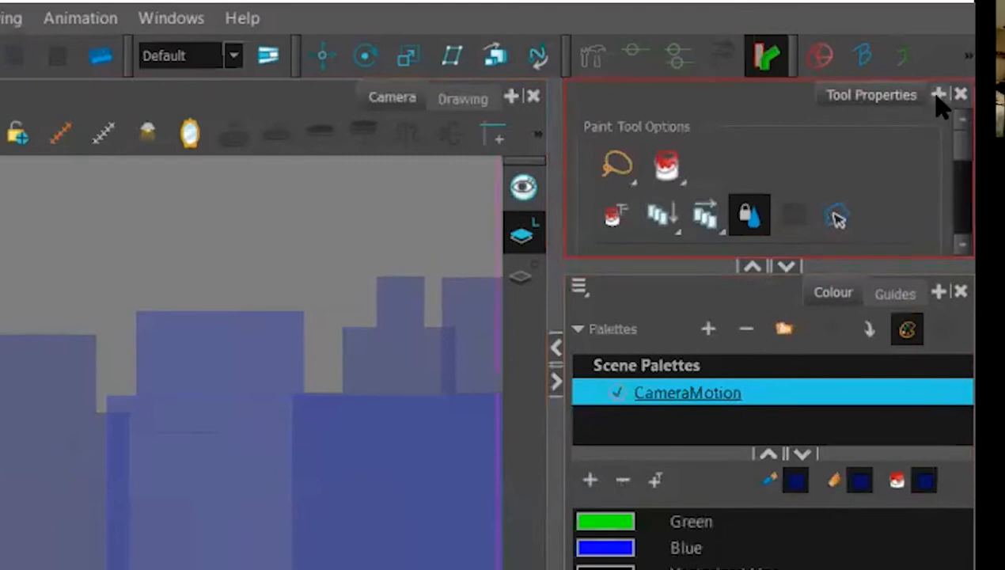
click(938, 95)
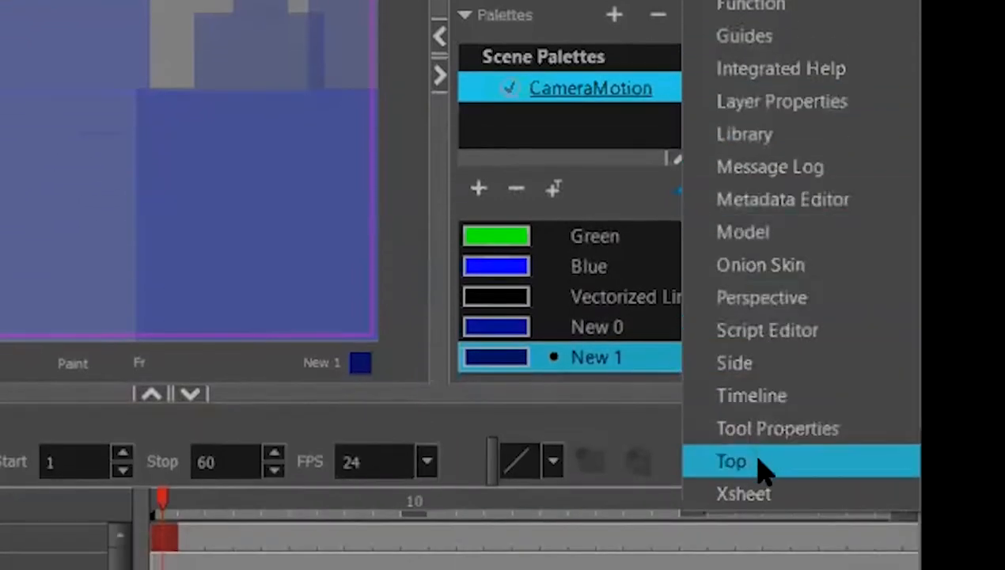
click(758, 465)
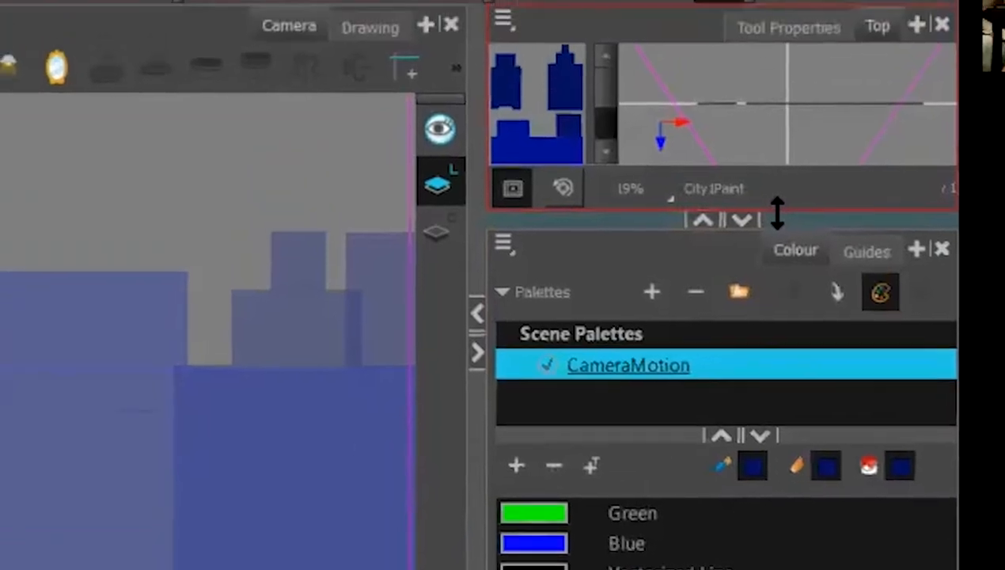
drag(754, 55, 733, 320)
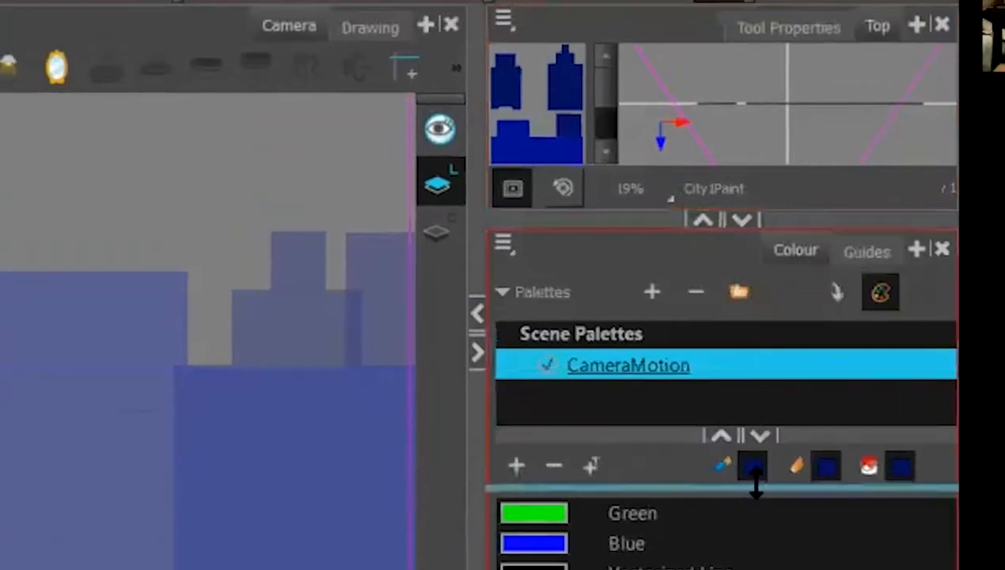
drag(756, 479, 756, 483)
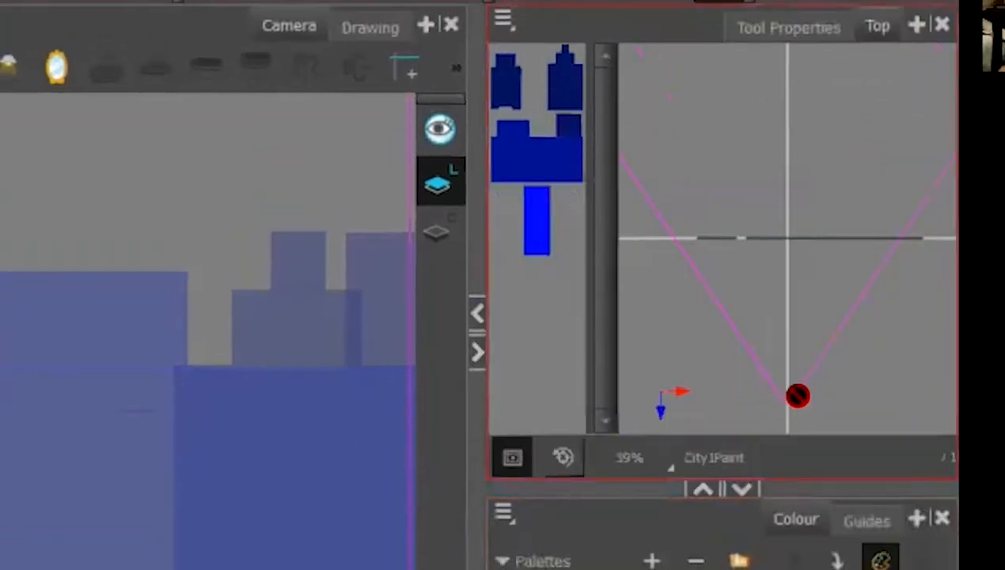
scroll(826, 351, down, 1)
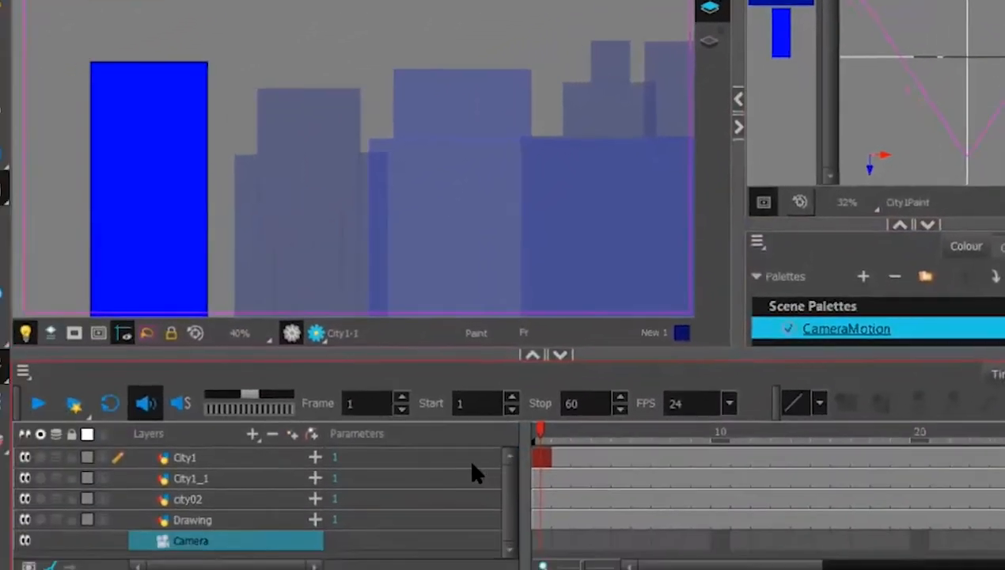
click(25, 458)
click(25, 457)
click(25, 458)
click(25, 457)
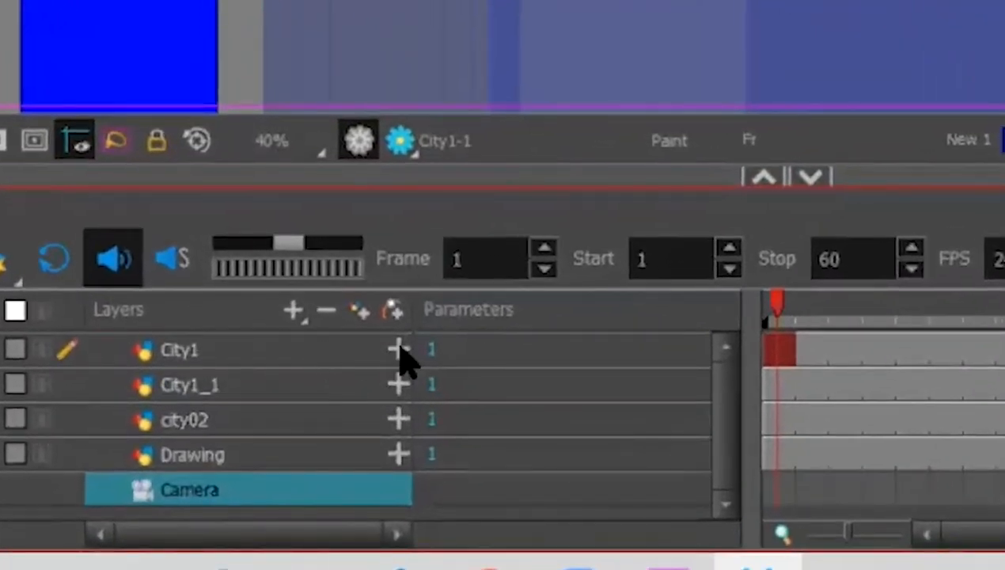
Create a function for the City1 layer's z-axis position and open it in the function editor
click(317, 359)
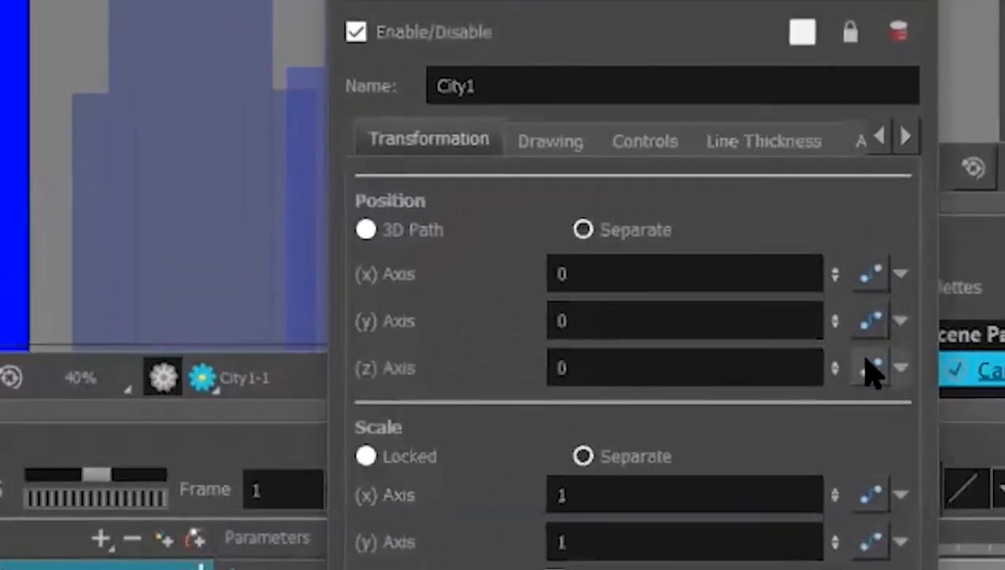
click(870, 369)
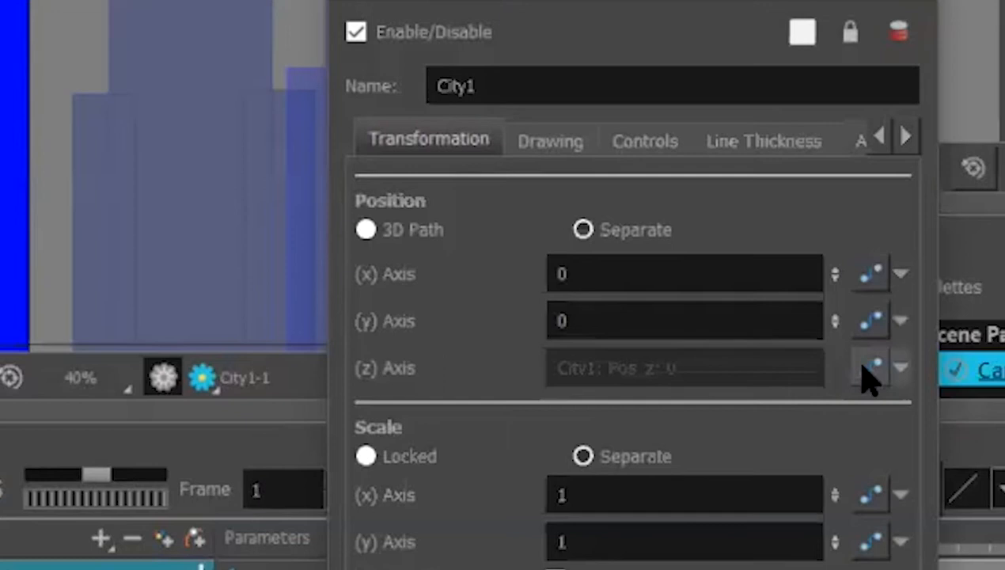
click(871, 369)
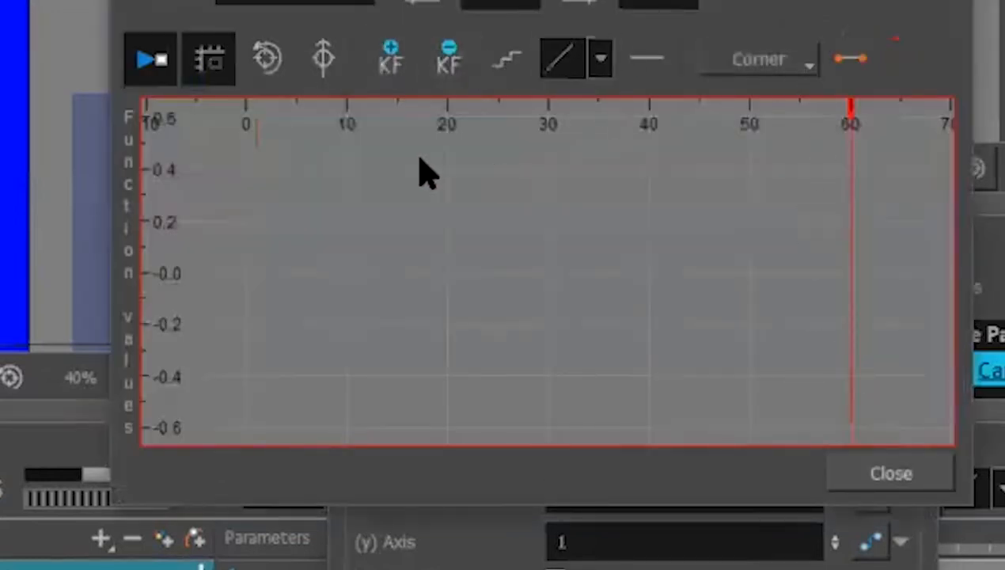
Add a keyframe at frame 1 of City1's z-position curve and adjust its value by moving the point vertically
click(256, 117)
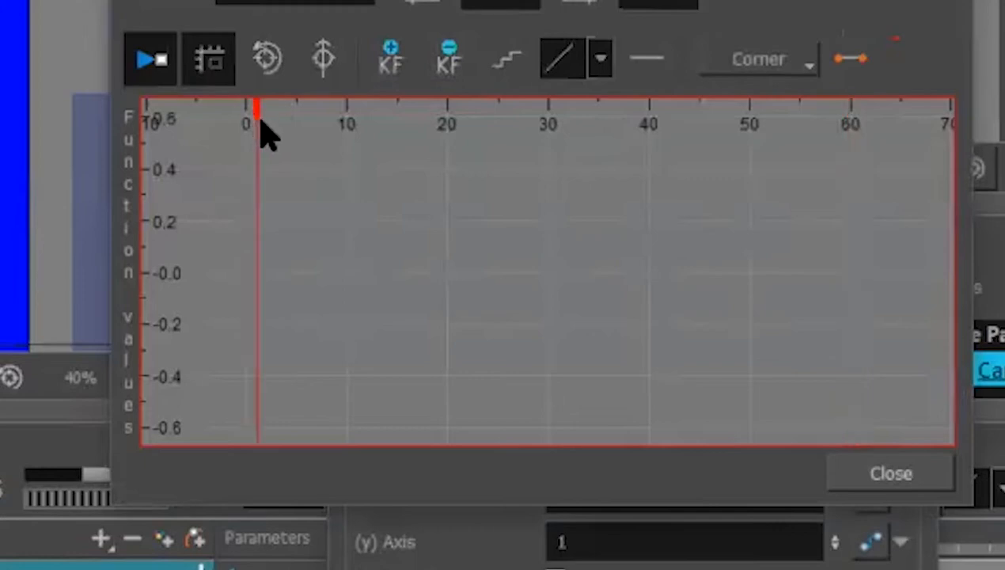
click(394, 55)
drag(257, 273, 253, 343)
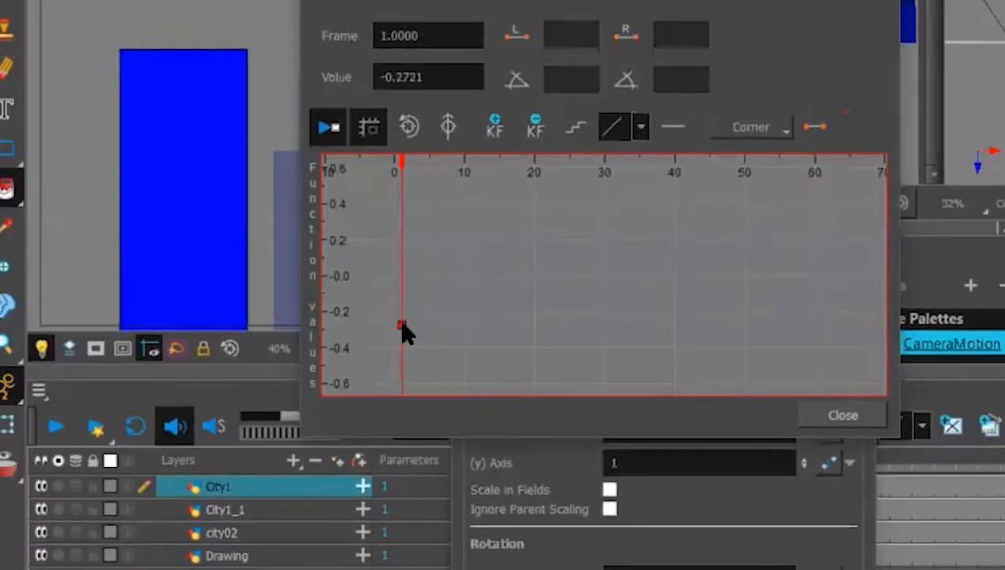
drag(404, 242, 405, 238)
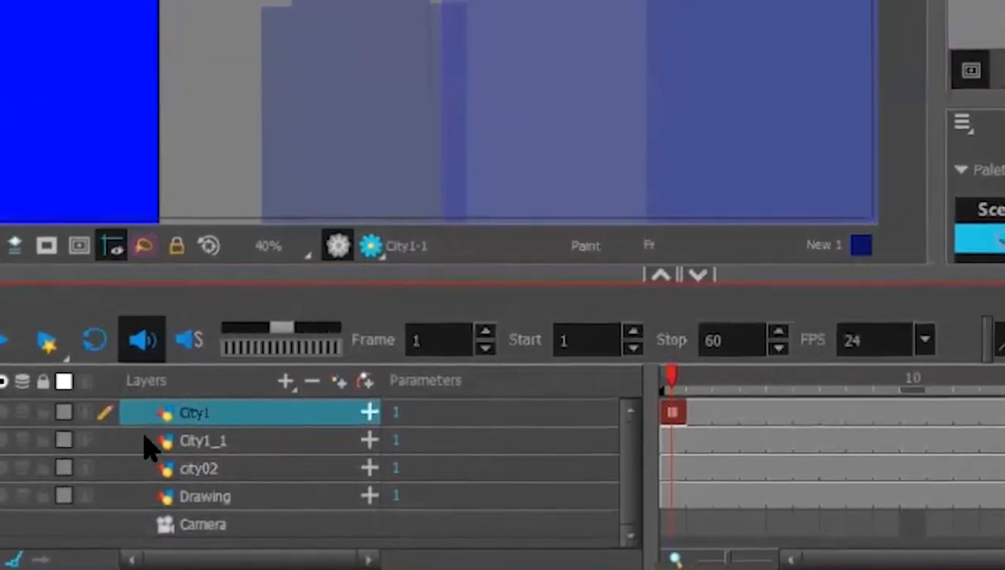
Create a function for the City1_1 layer's z-axis position and open it in the Bezier Editor
click(261, 448)
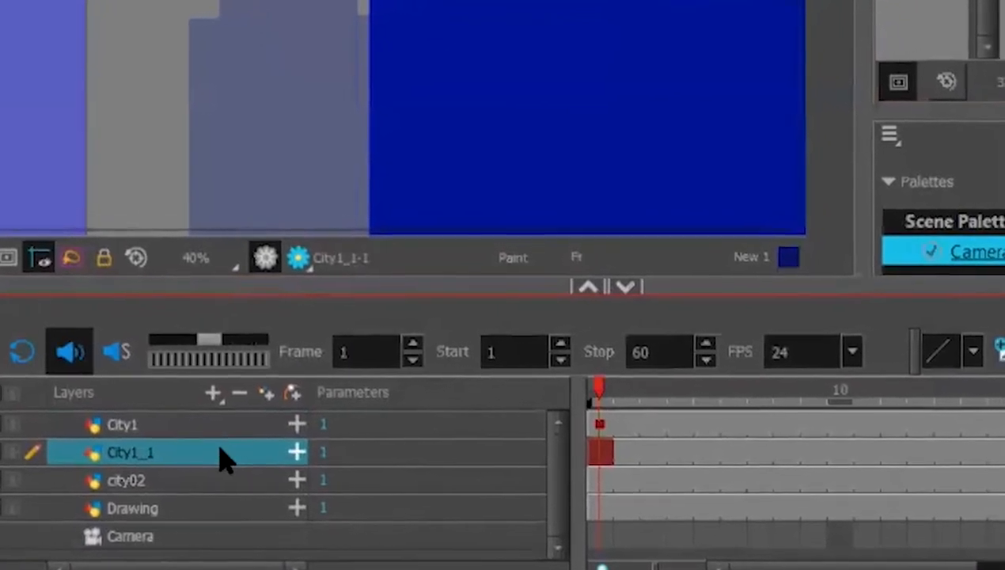
double_click(224, 457)
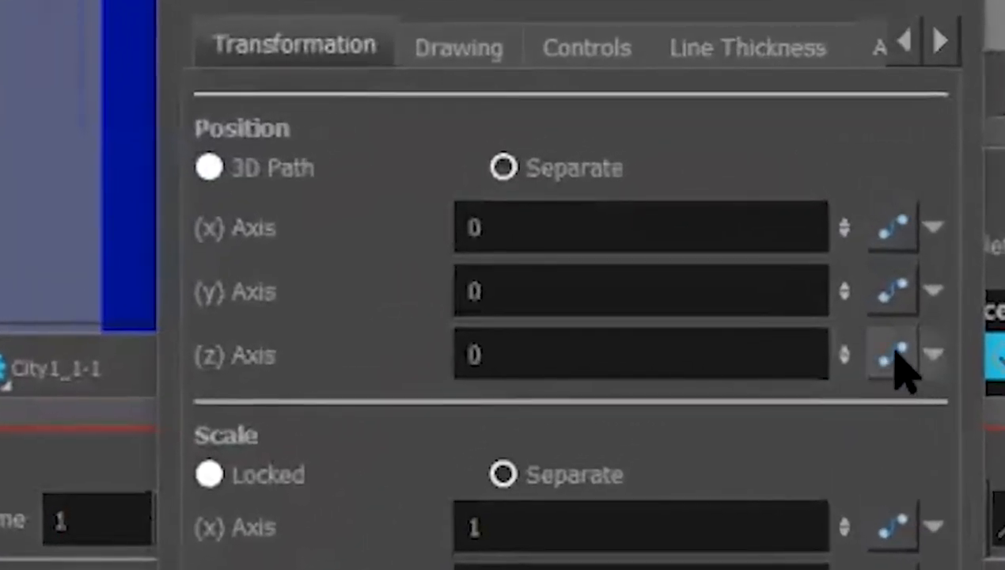
click(893, 356)
click(897, 352)
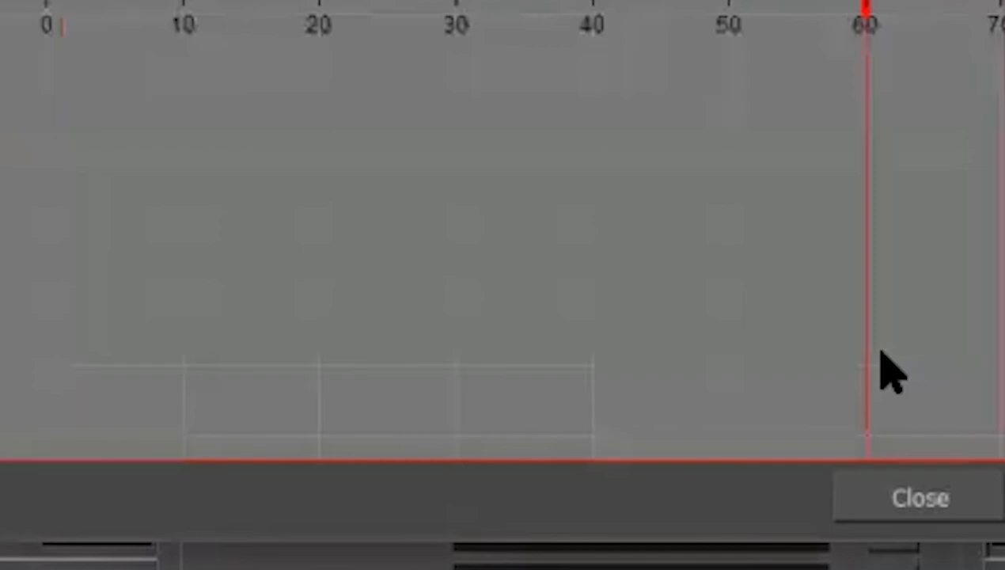
Add a keyframe at frame 1 of City1_1's z-position curve and raise its value to about 0.35
click(133, 63)
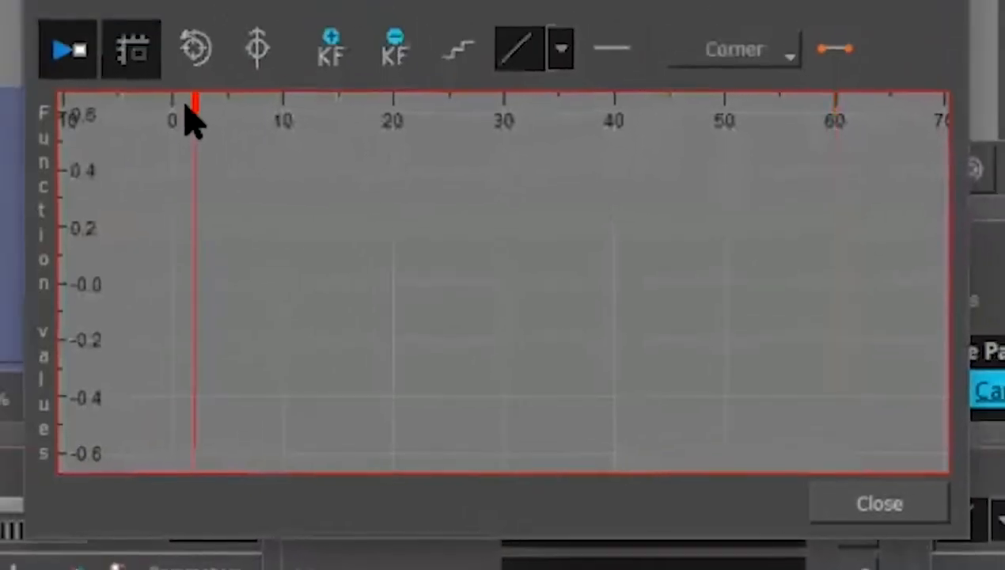
right_click(201, 120)
click(198, 119)
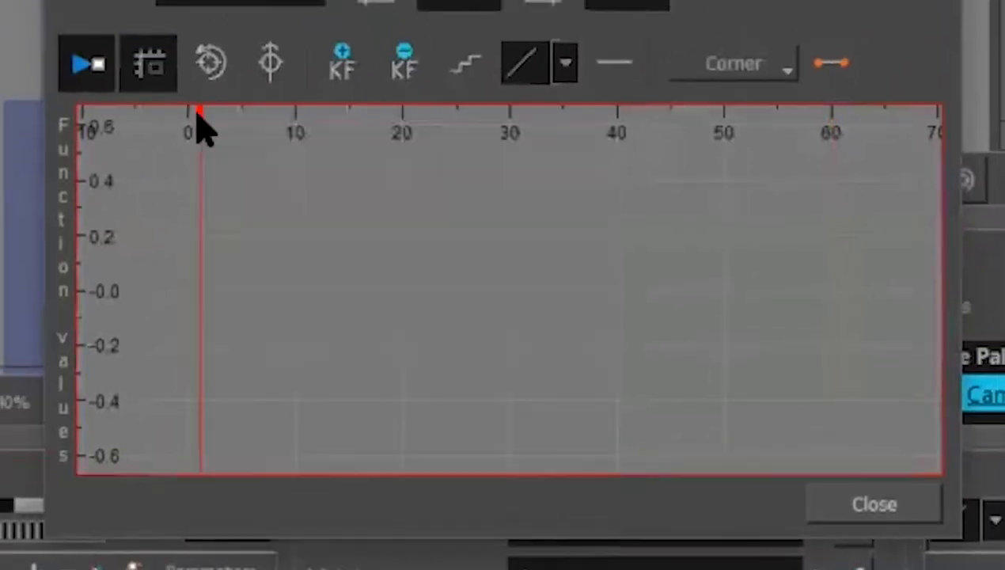
click(342, 66)
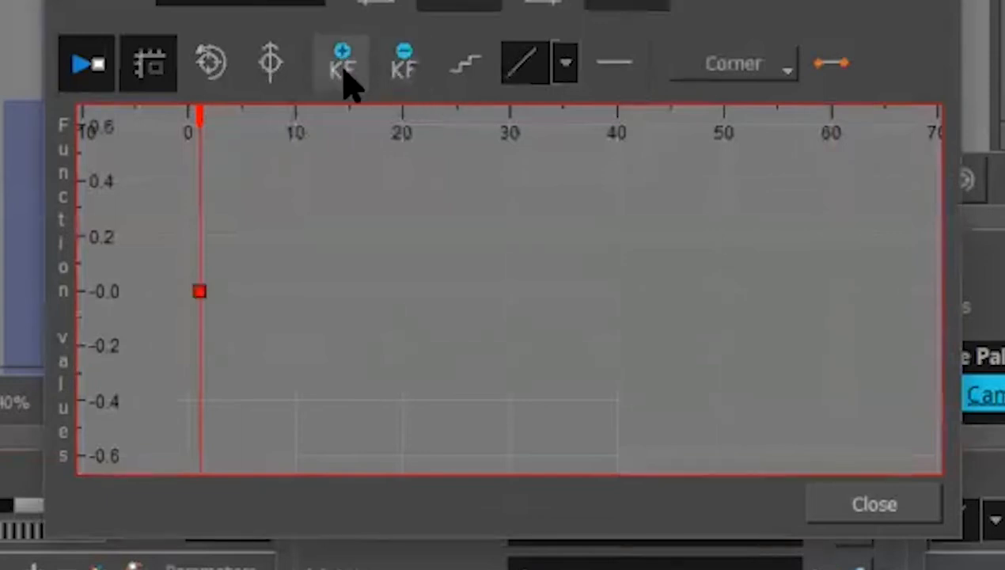
drag(200, 293, 214, 168)
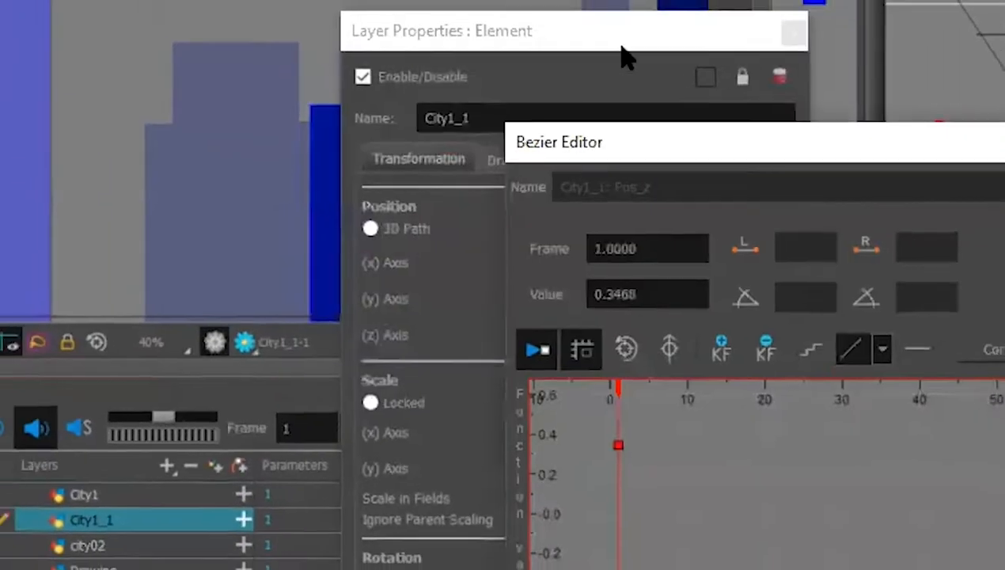
Move the Layer Properties and Bezier Editor windows aside and lower City1_1's frame 1 z-position point to about -0.09
drag(621, 57, 510, 533)
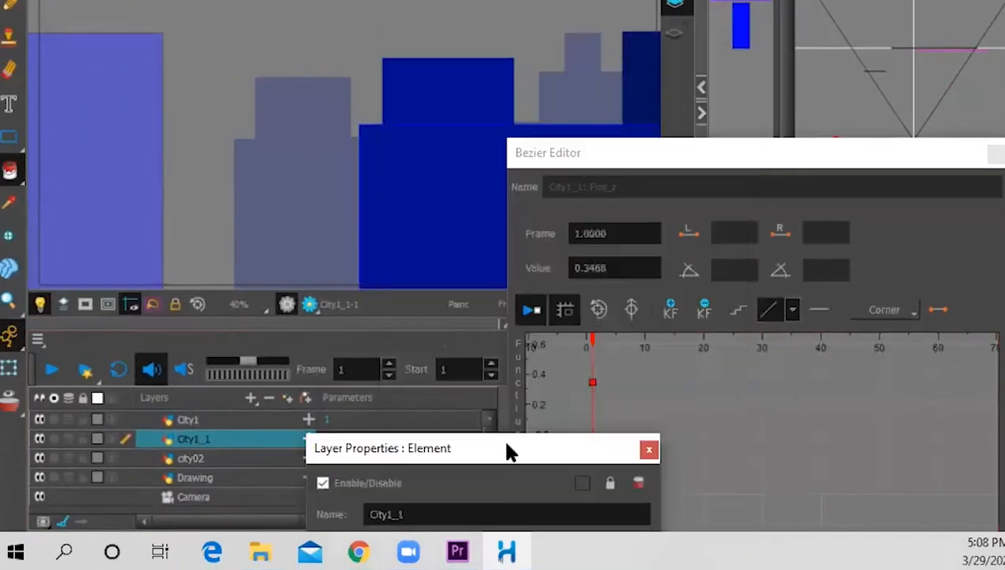
click(749, 156)
drag(749, 158, 751, 72)
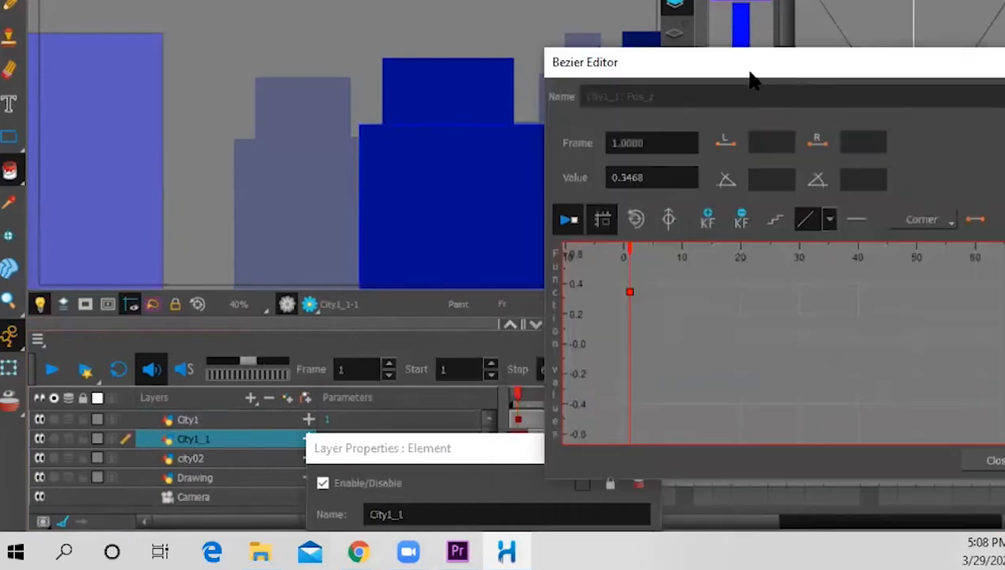
drag(630, 293, 627, 357)
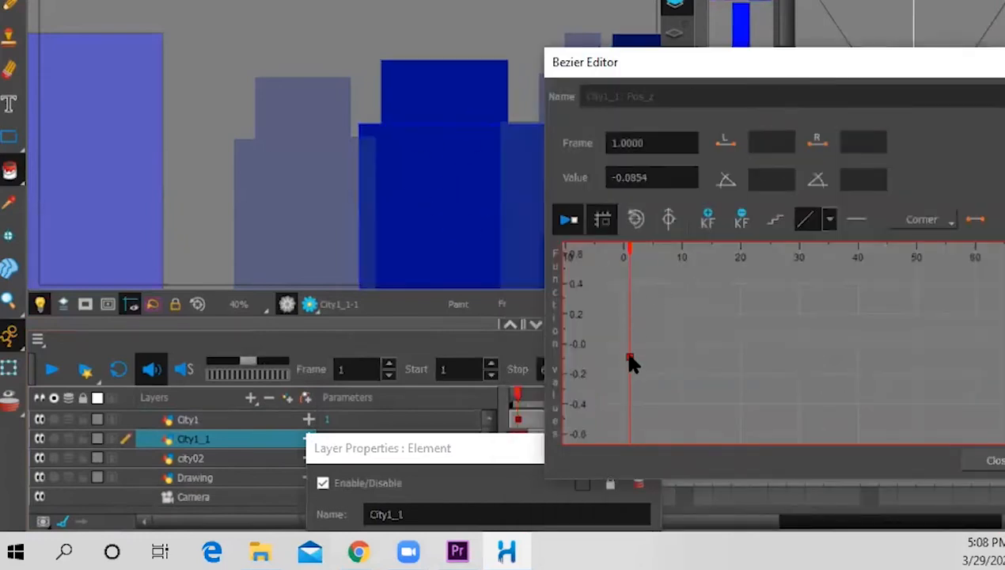
right_click(631, 357)
click(807, 65)
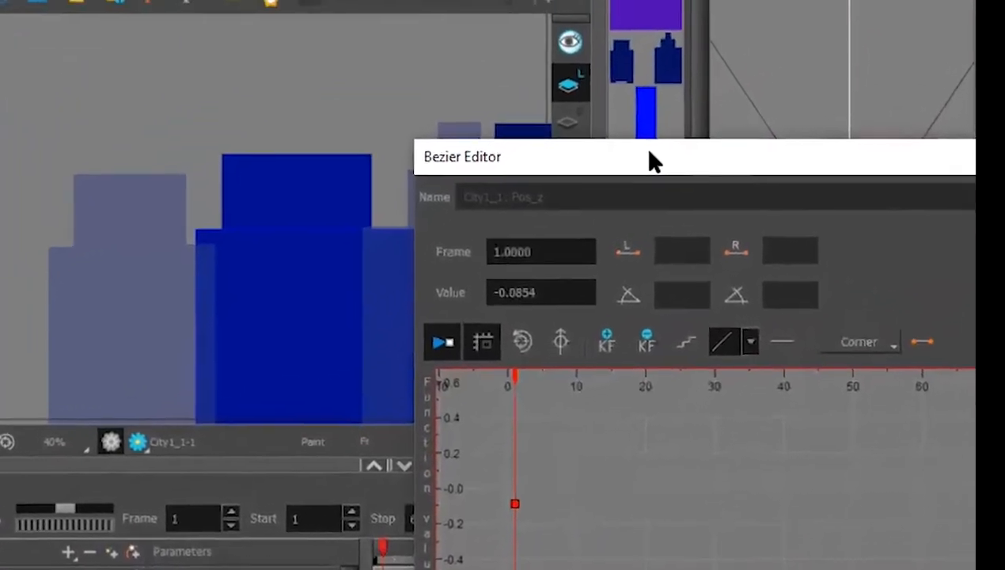
Uncover the Top view, raise City1_1's frame 1 z-position point above 0.3735, and close its editing windows
drag(703, 105, 387, 152)
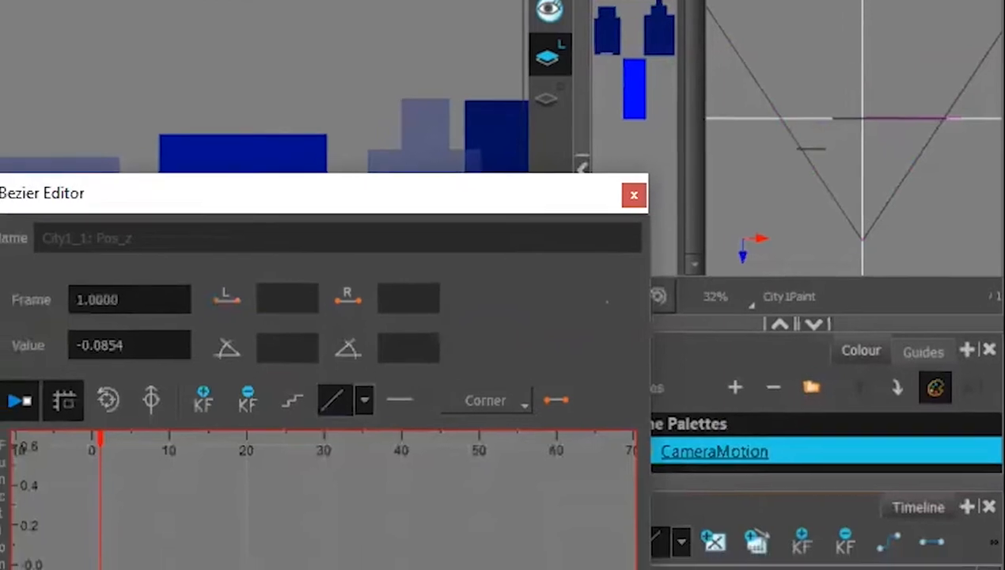
mouse_move(143, 535)
mouse_down()
mouse_move(138, 569)
mouse_move(152, 542)
mouse_up()
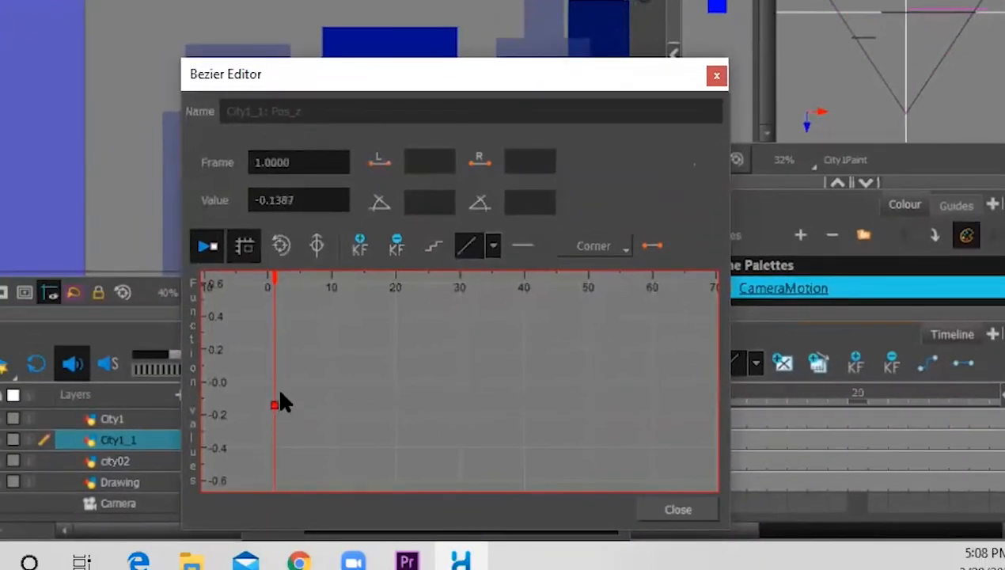
drag(283, 402, 278, 315)
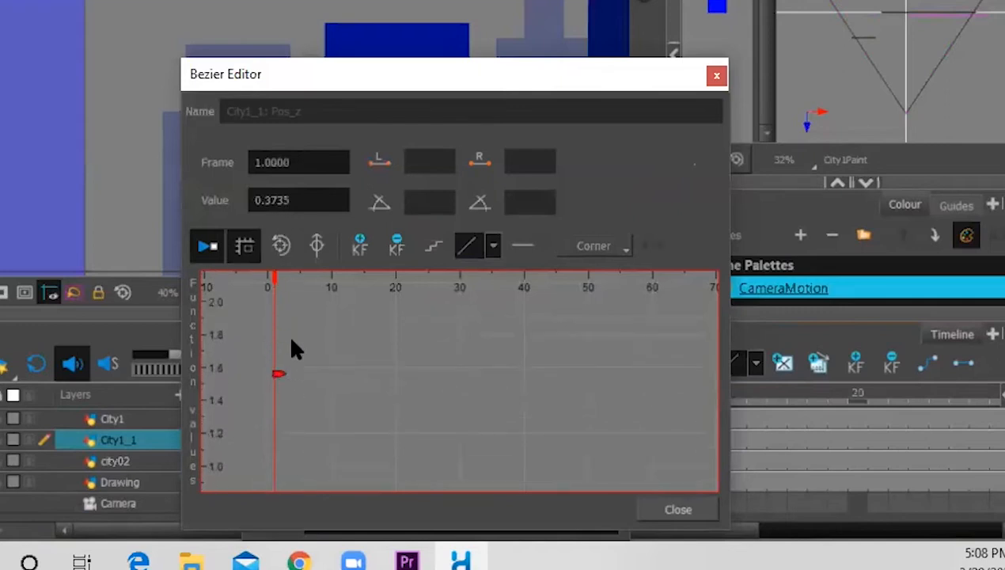
click(285, 243)
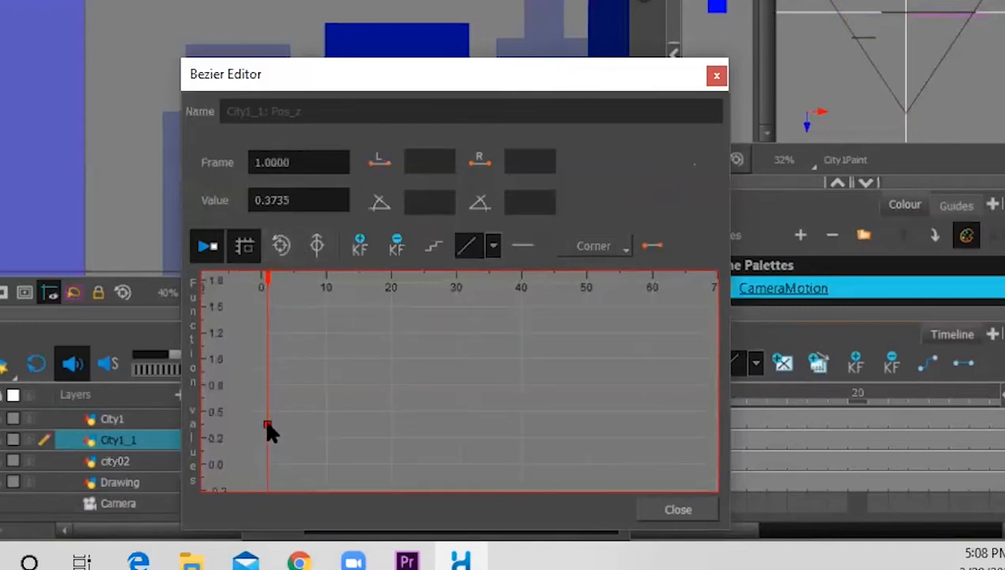
drag(267, 426, 268, 291)
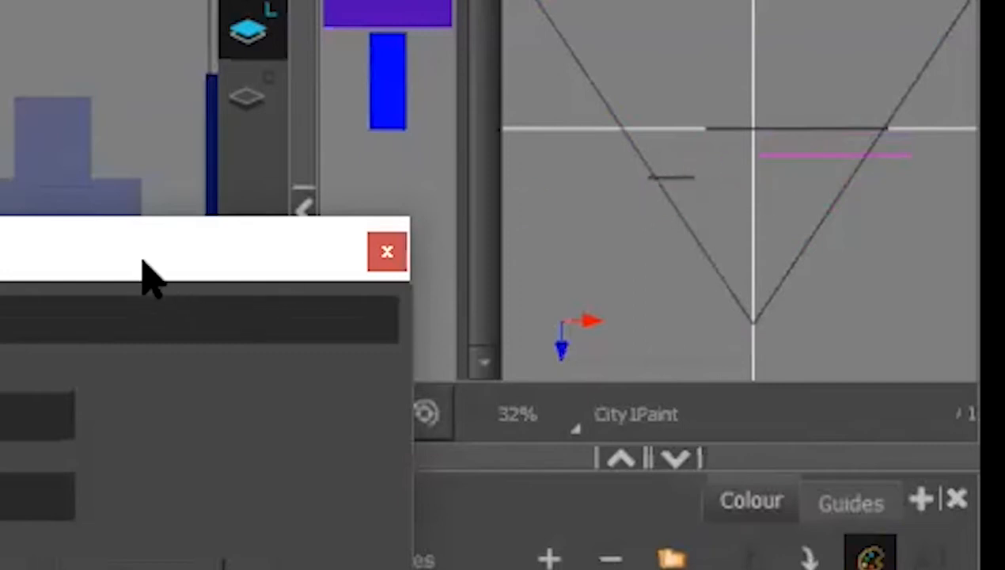
drag(143, 261, 365, 303)
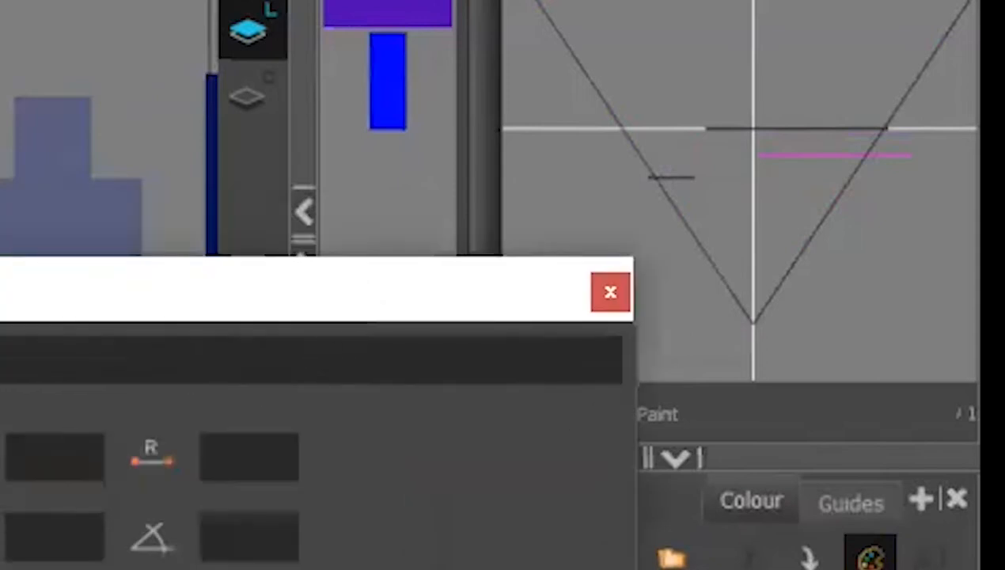
click(614, 295)
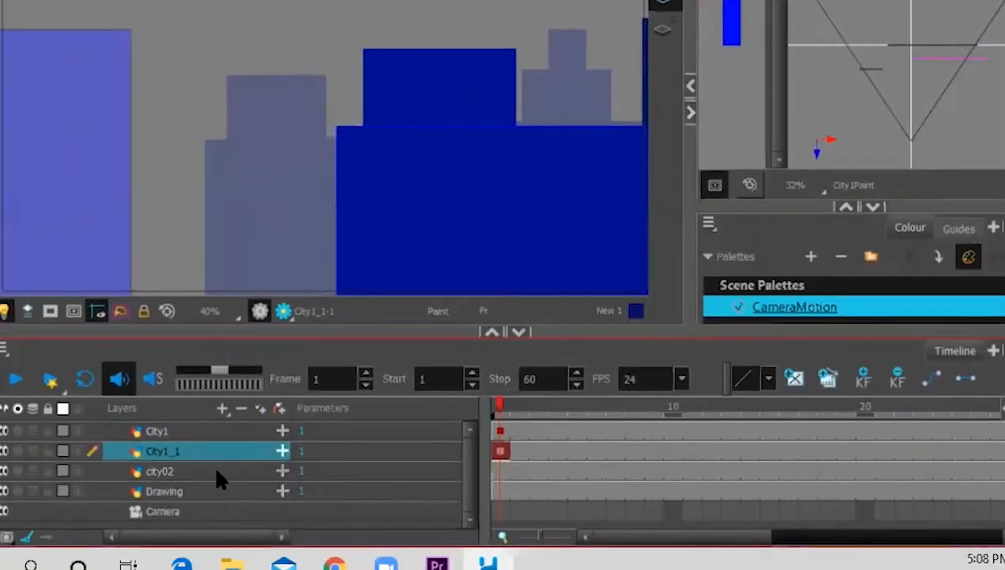
Toggle the visibility of the city02 and City1_1 layers to check which buildings each one holds
click(4, 471)
click(4, 471)
click(4, 471)
click(4, 471)
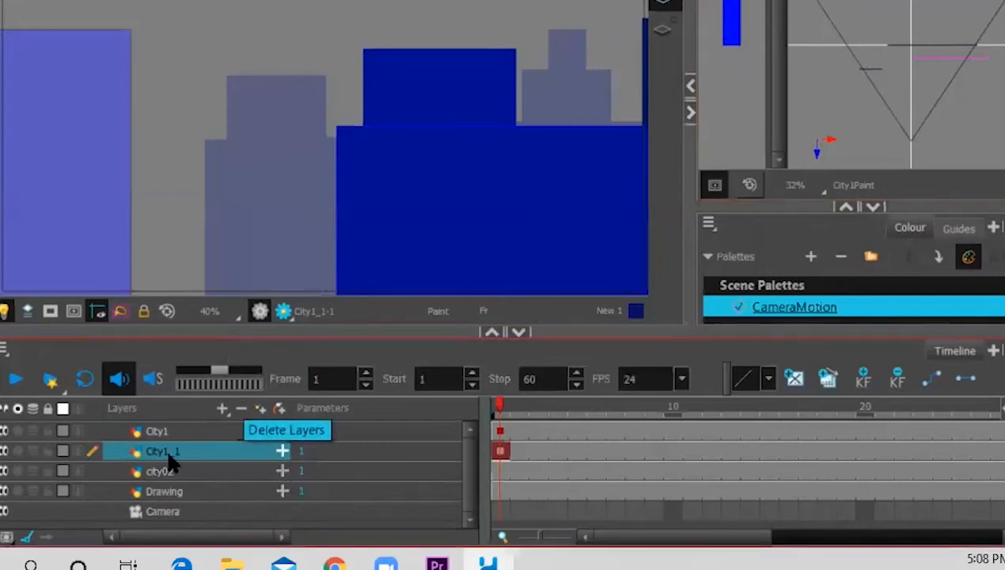
click(4, 450)
click(4, 451)
click(4, 471)
click(4, 471)
Create a function for the city02 layer's z-axis position and open it in the Bezier Editor
click(220, 473)
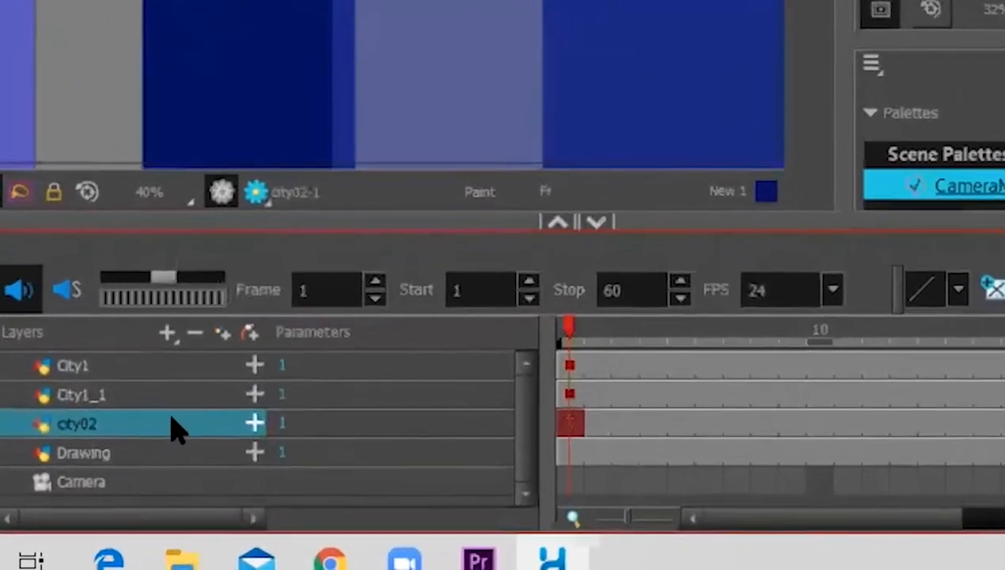
double_click(176, 430)
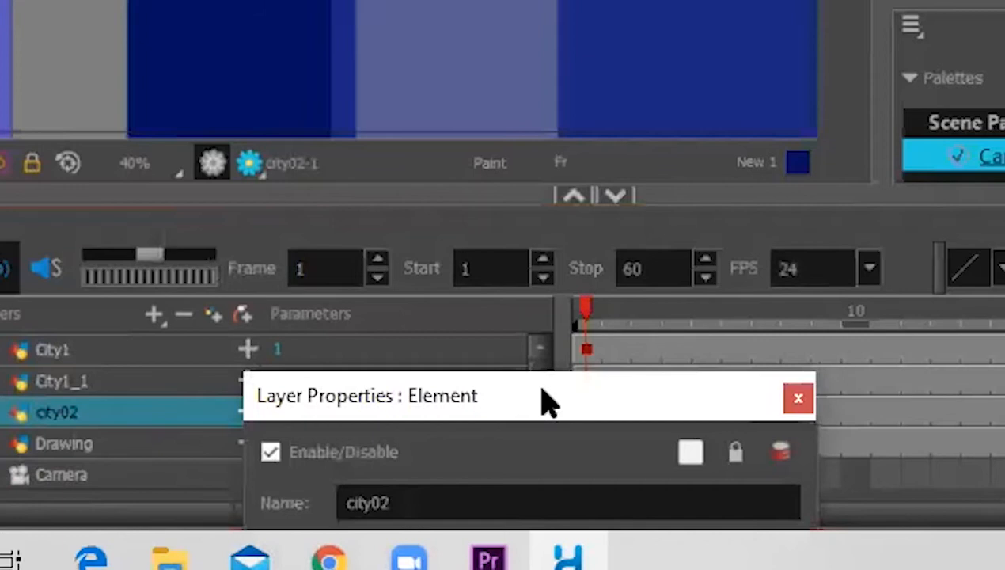
drag(551, 402, 560, 0)
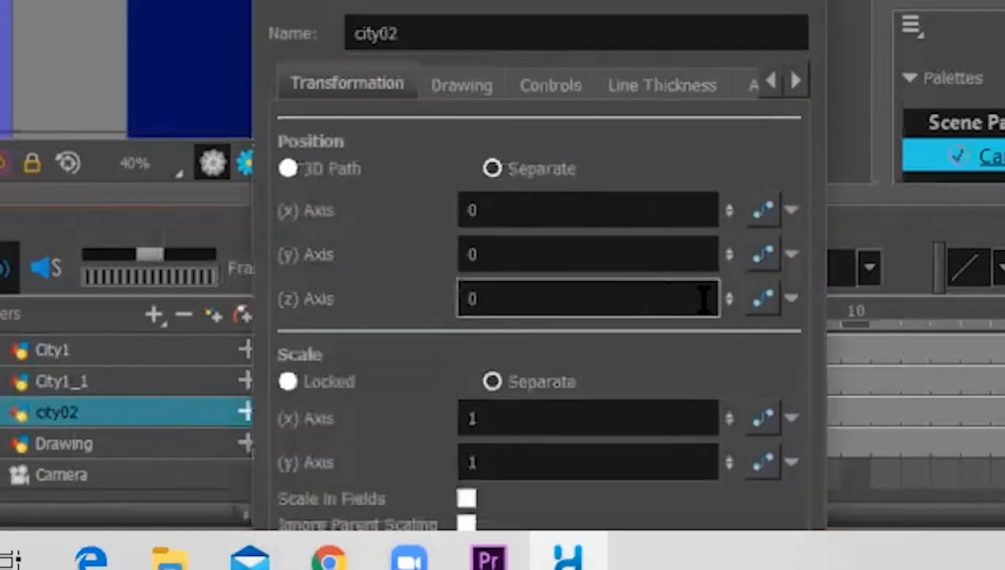
click(764, 301)
click(764, 300)
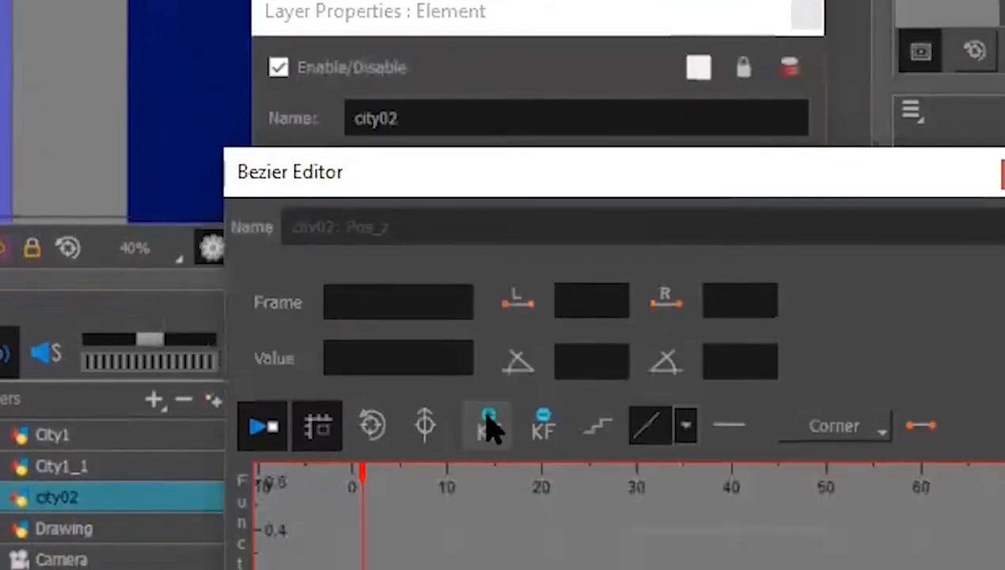
Add a keyframe at frame 1 of city02's z-position curve, move the point vertically, and reset the graph view
click(489, 426)
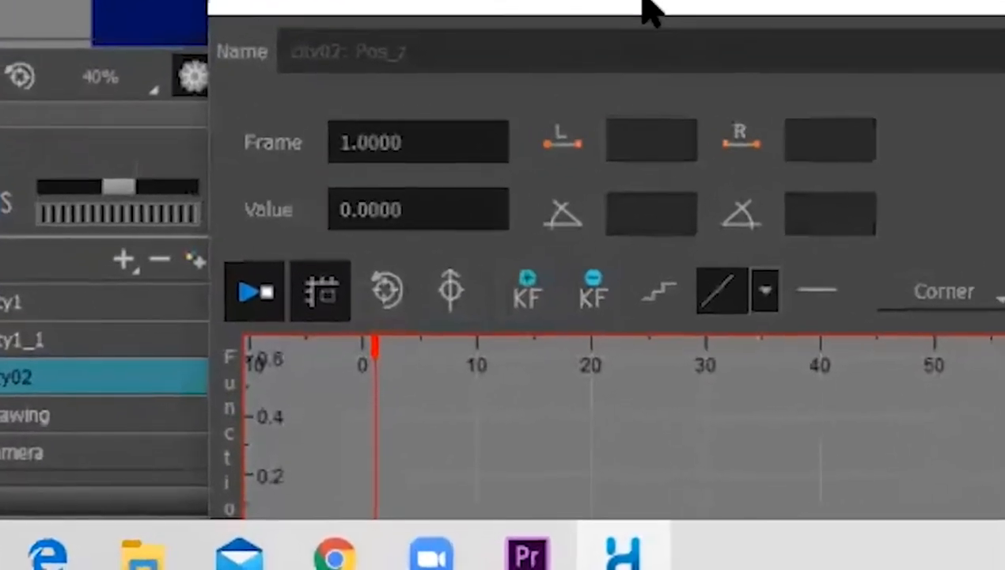
drag(646, 2, 617, 0)
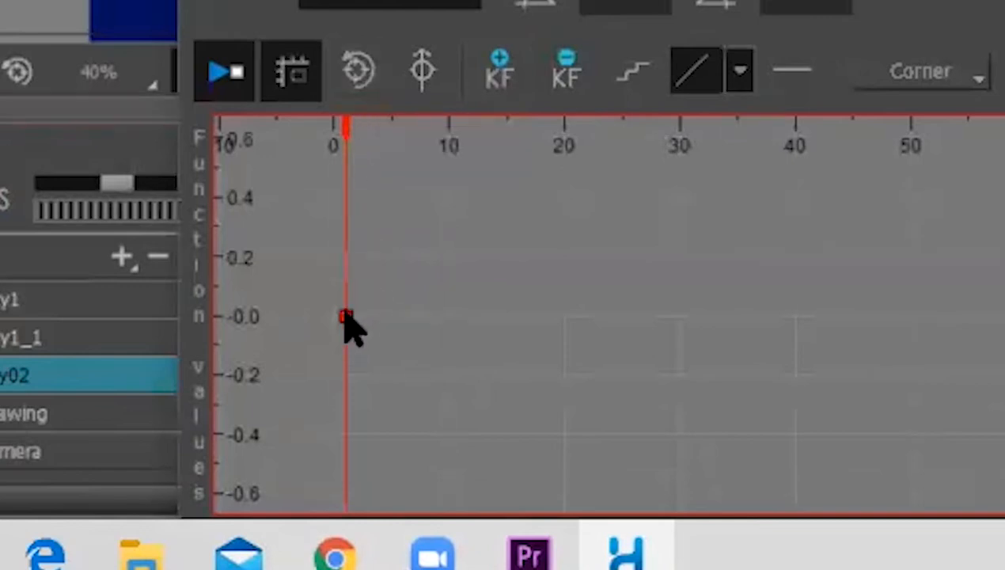
drag(347, 315, 352, 91)
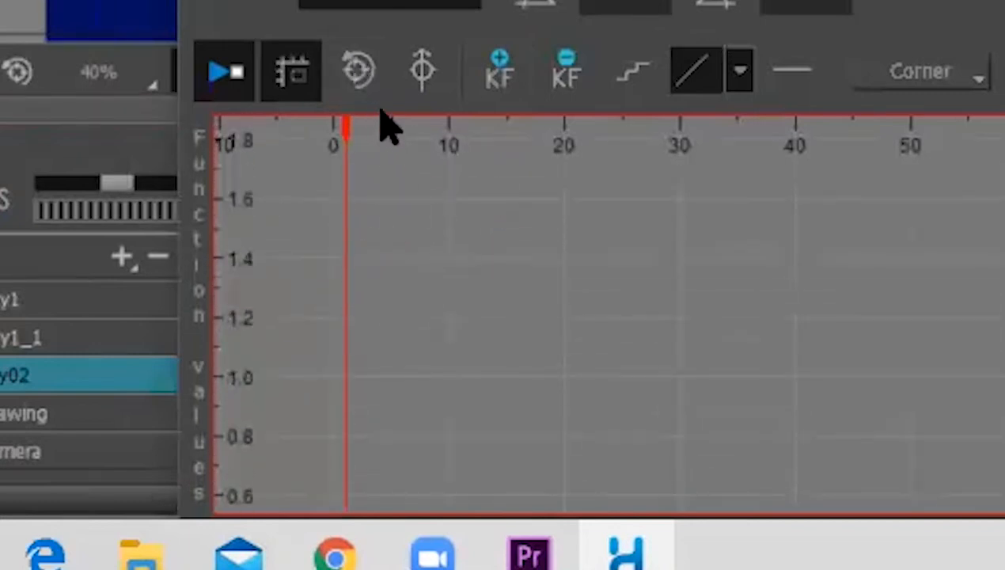
click(359, 77)
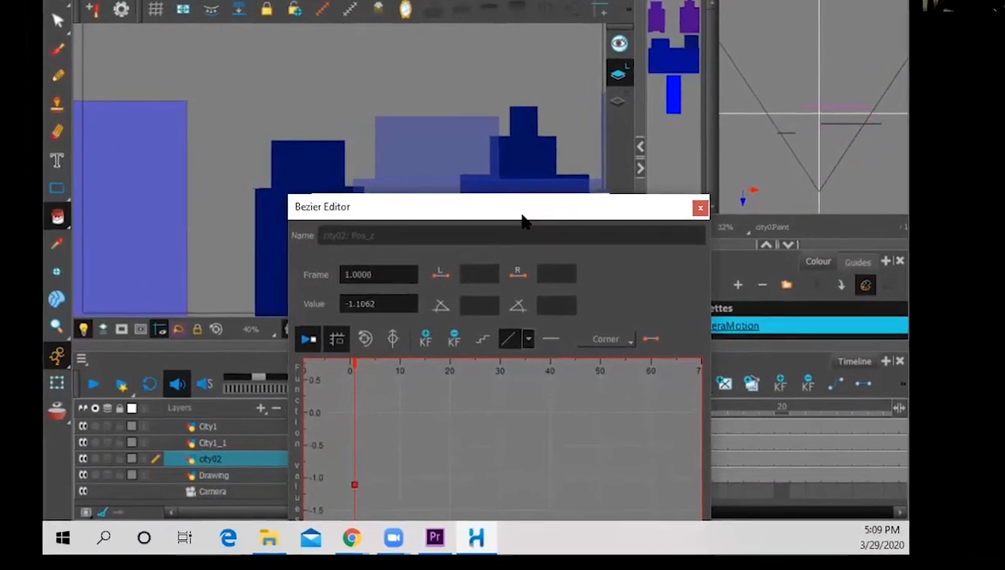
Lower city02's frame 1 z-position point to about -1.73 and rescale the graph view
drag(523, 213, 540, 242)
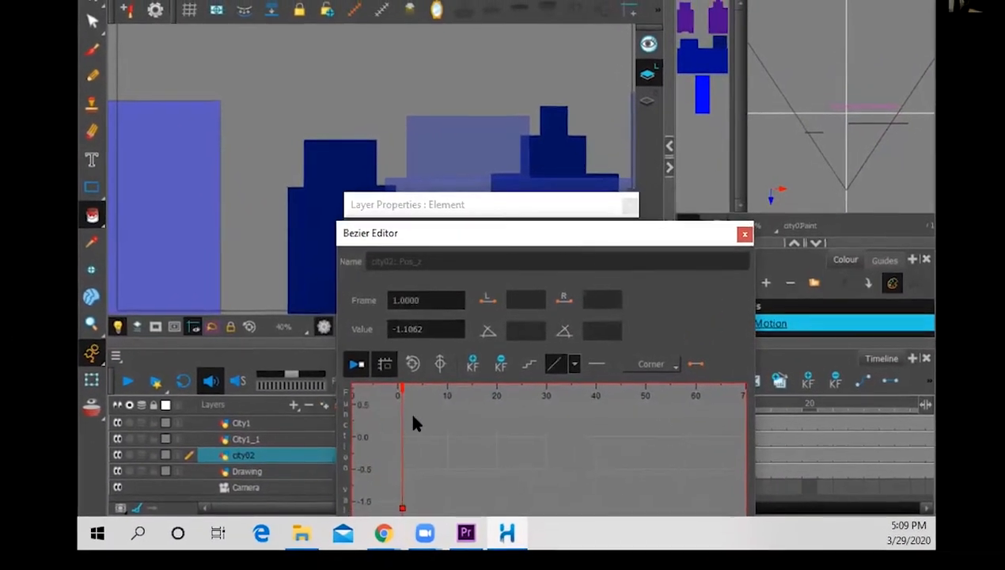
right_click(401, 539)
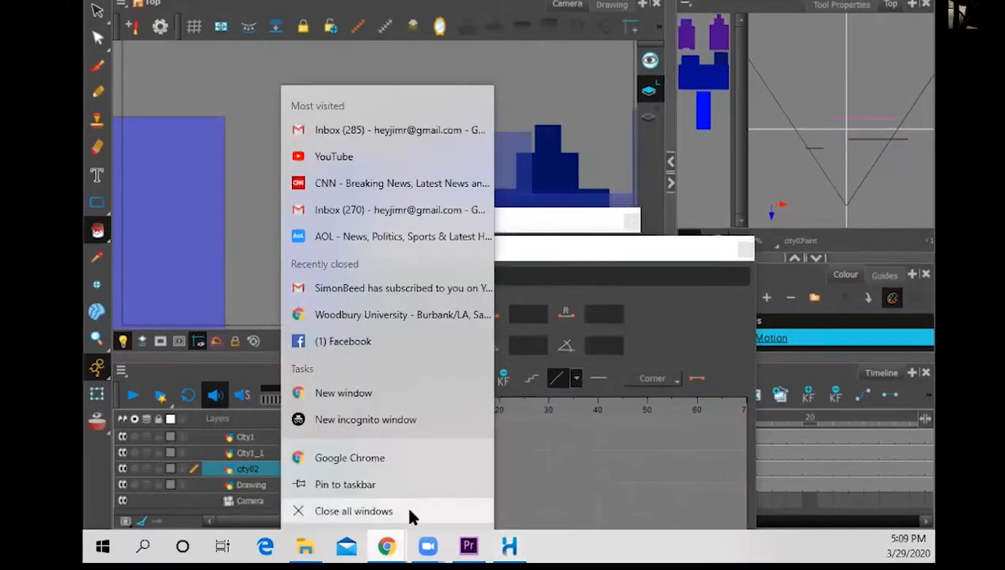
click(495, 467)
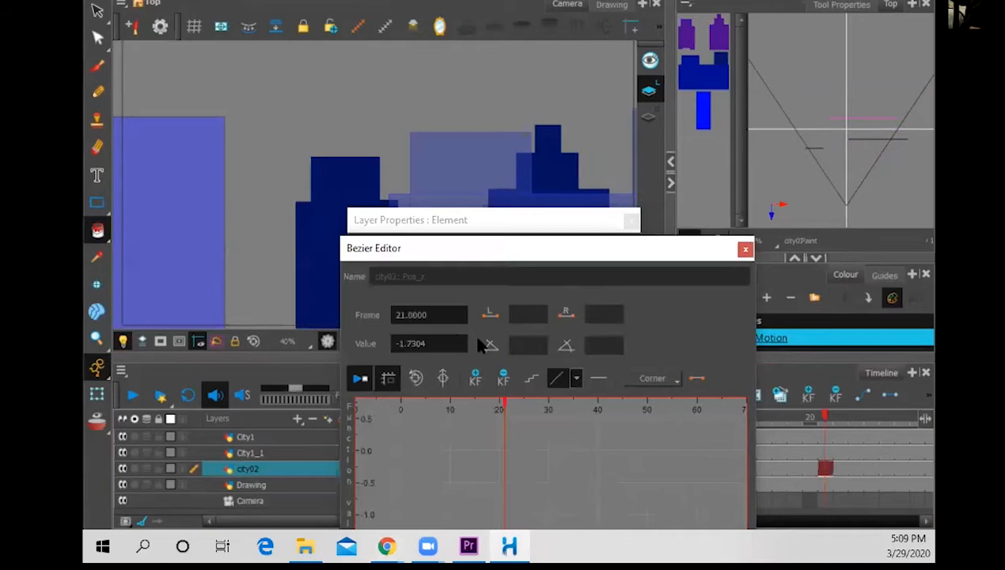
click(411, 378)
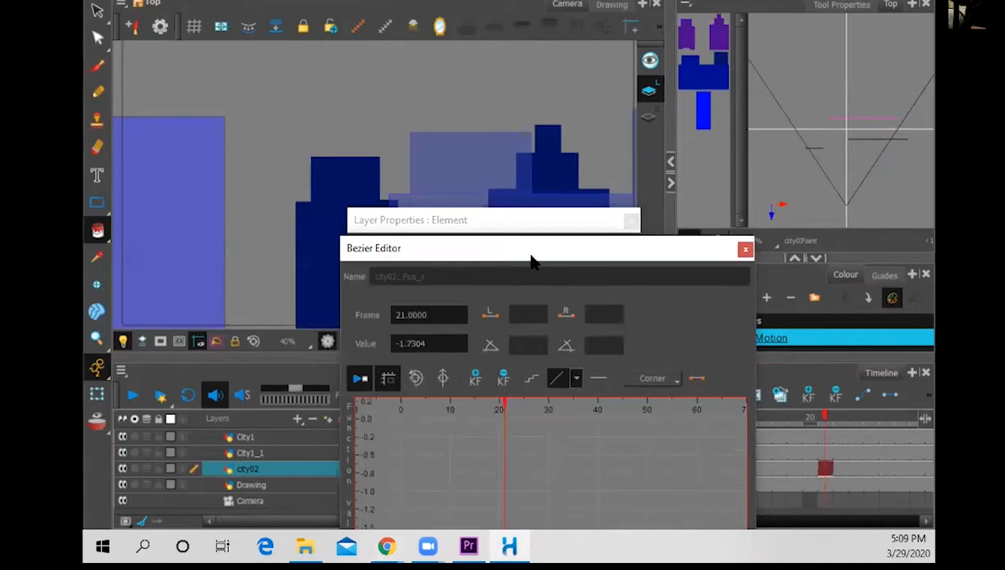
Close city02's Bezier Editor and reposition its Layer Properties window so the position settings are reachable
drag(532, 261, 435, 345)
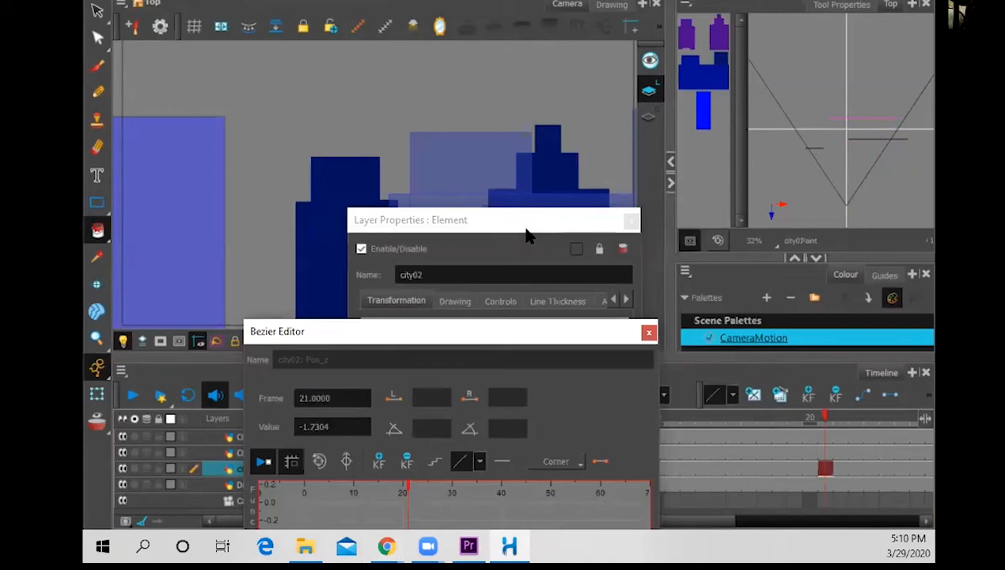
drag(527, 230, 633, 363)
drag(551, 343, 491, 366)
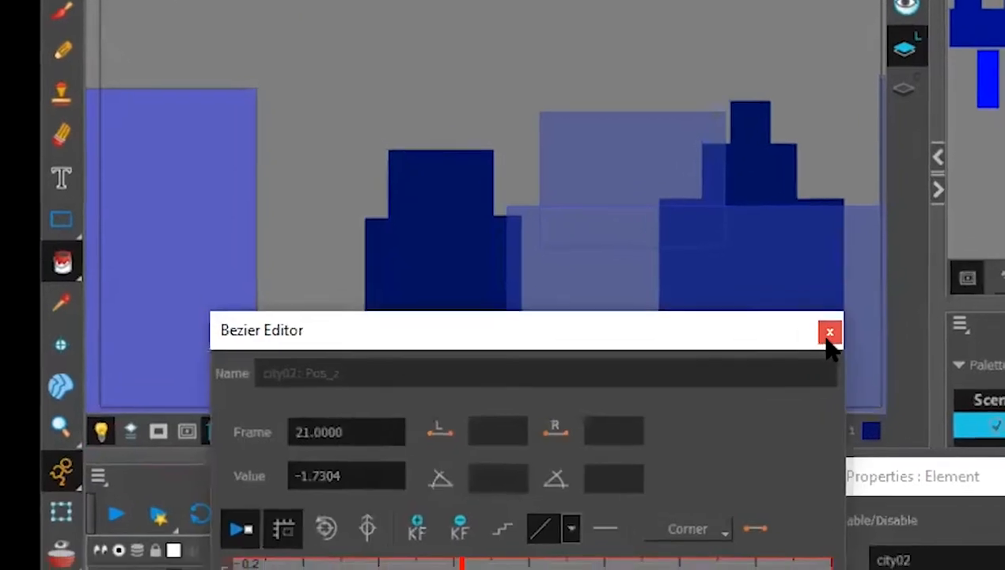
click(813, 376)
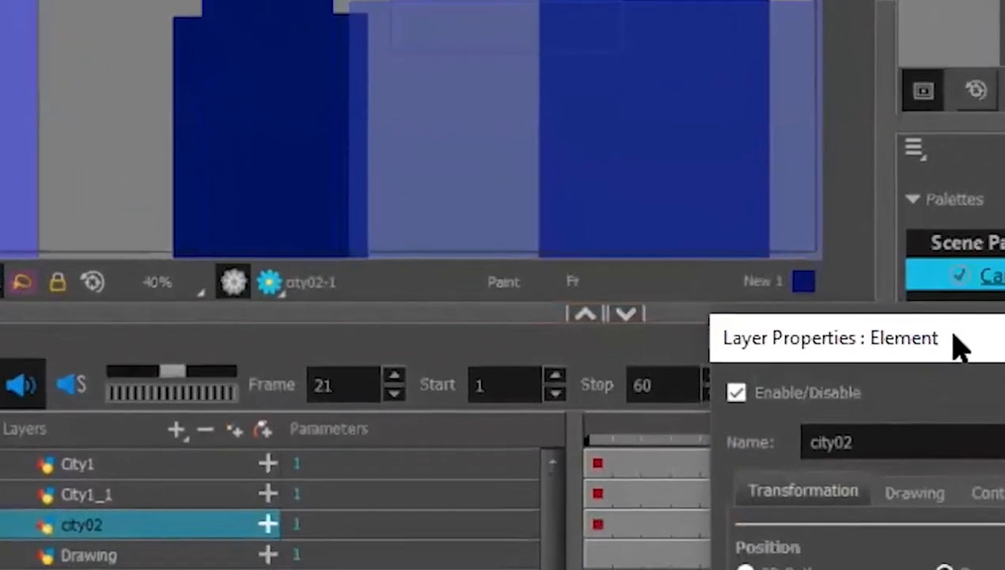
drag(972, 380, 598, 205)
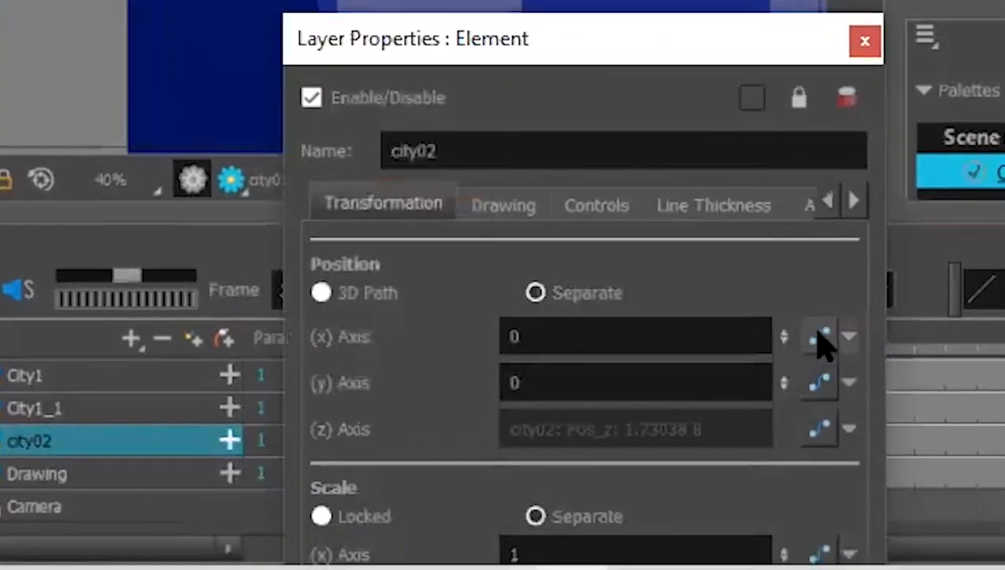
Create a function for the city02 layer's x-axis position and add a keyframe at frame 1
click(822, 339)
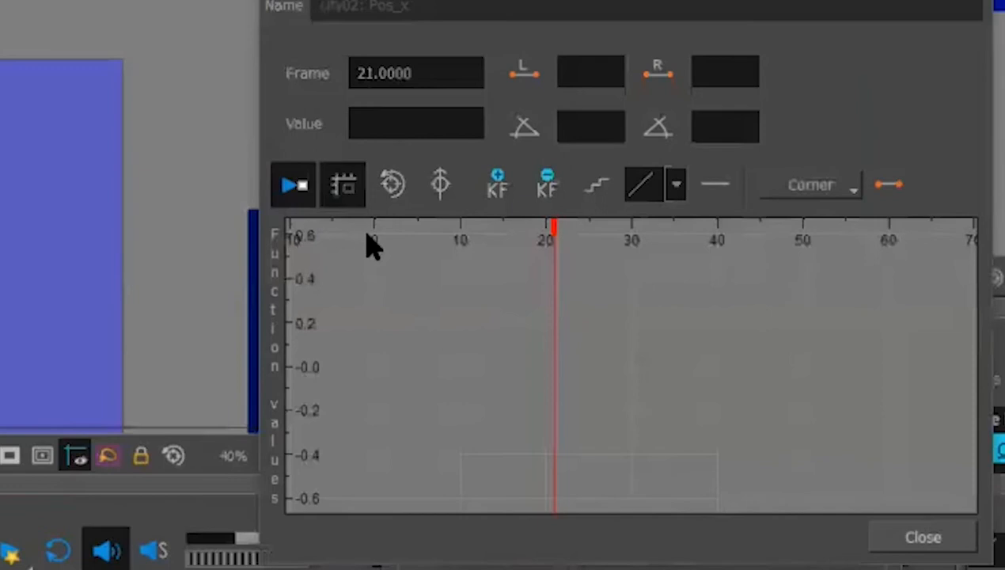
click(386, 237)
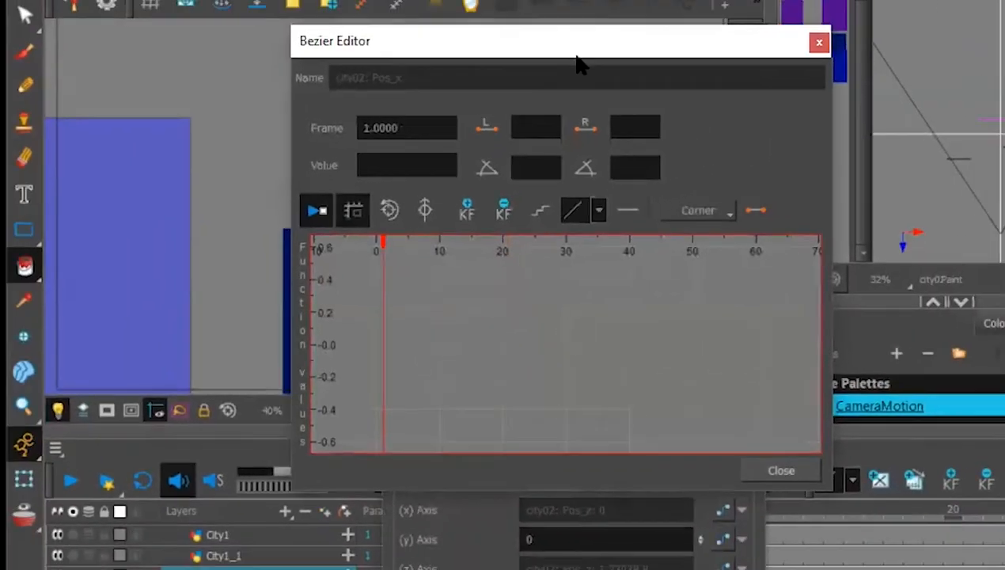
drag(586, 42, 703, 380)
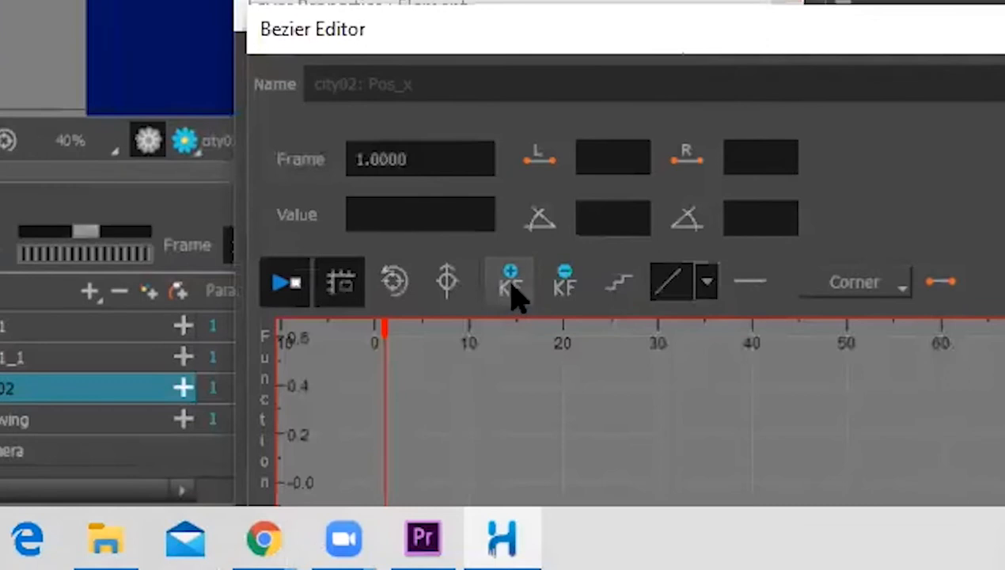
click(511, 292)
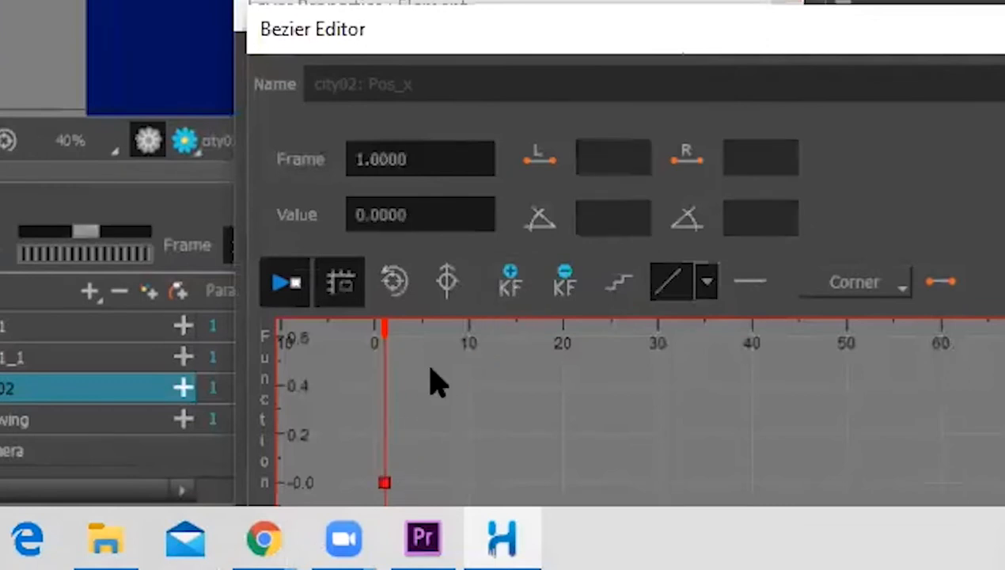
scroll(621, 44, down, 3)
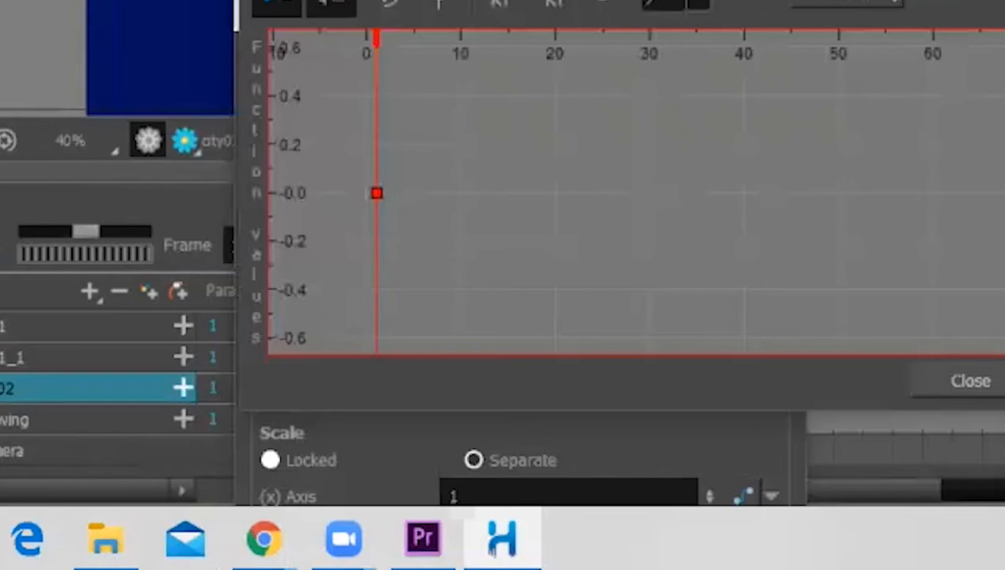
drag(613, 0, 959, 0)
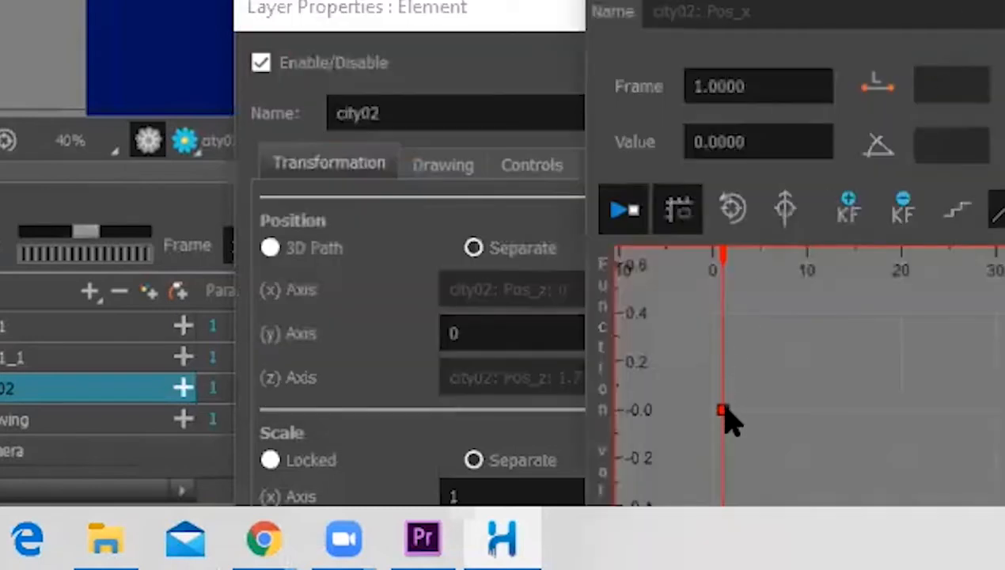
Lower city02's frame 1 x-position point to about -3.31 and close its Bezier Editor
drag(723, 411, 727, 509)
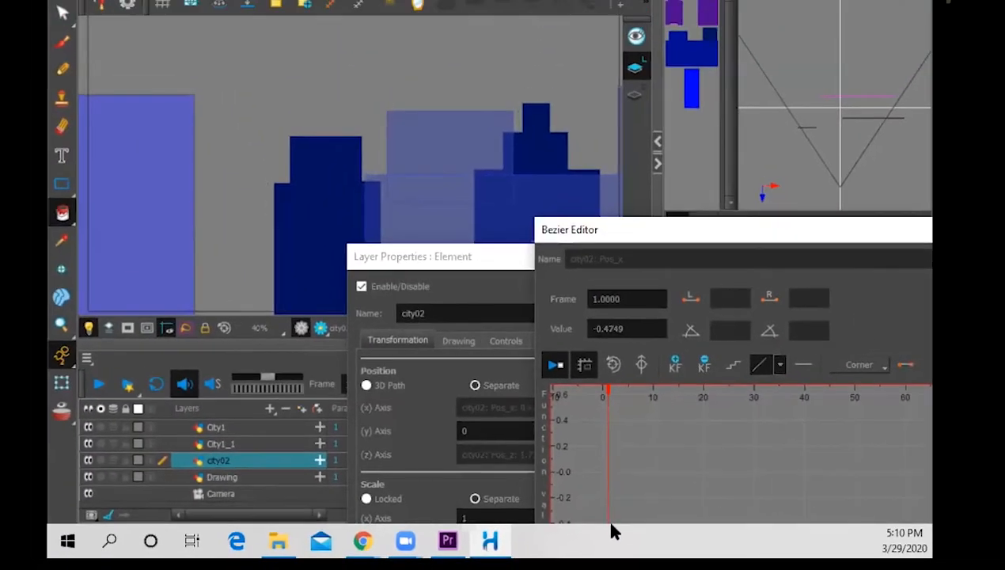
drag(611, 492, 610, 490)
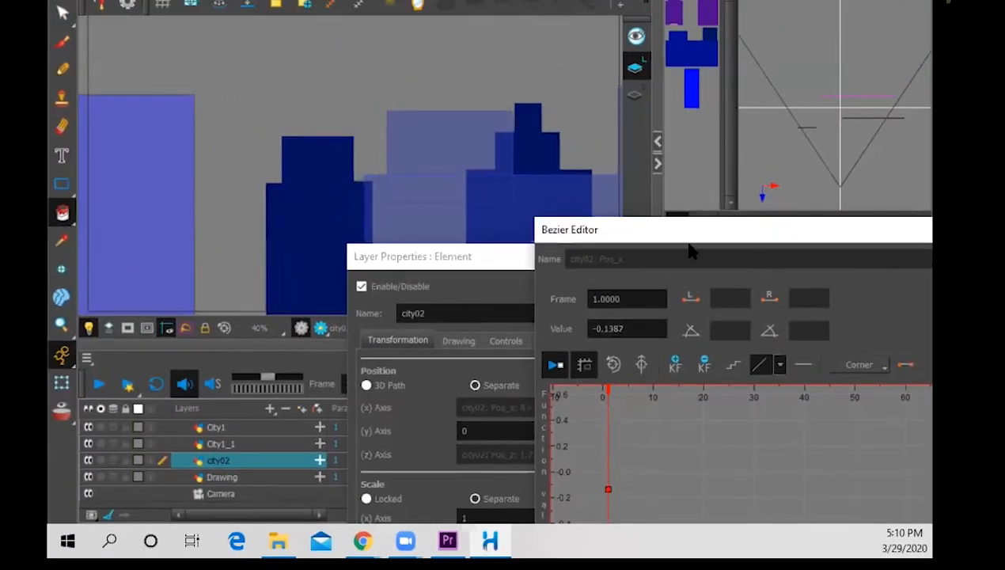
drag(694, 239, 673, 170)
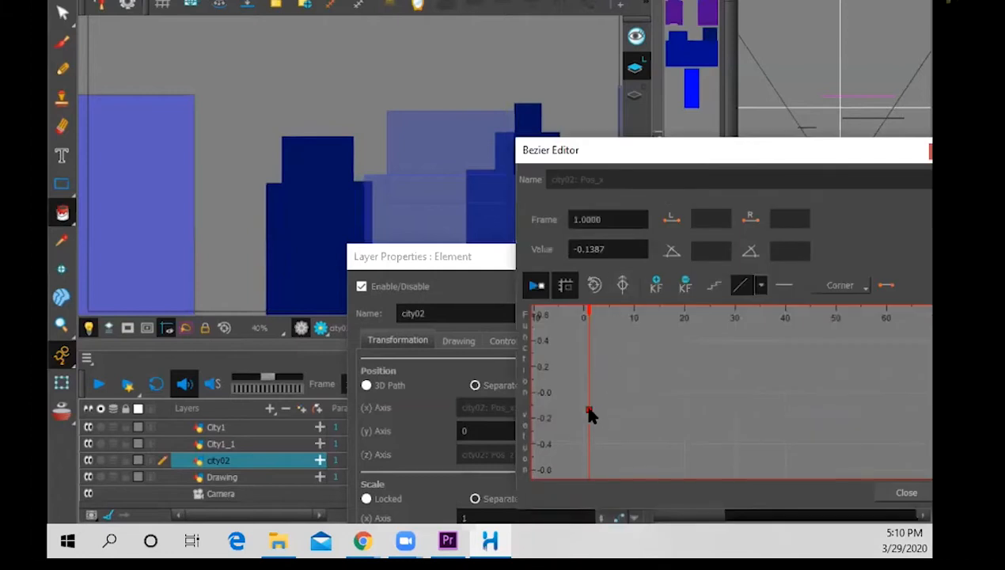
drag(590, 474, 588, 452)
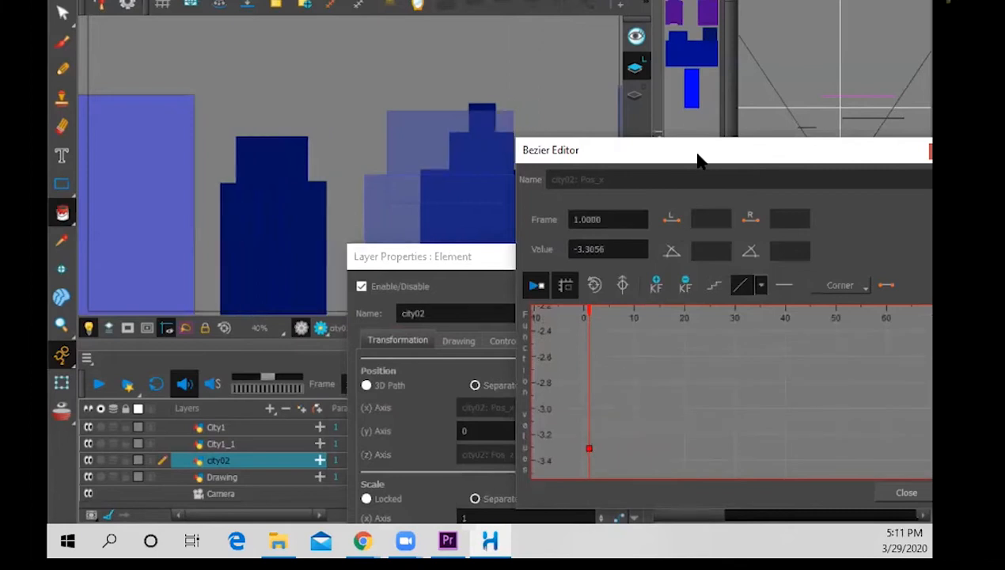
drag(697, 150, 710, 269)
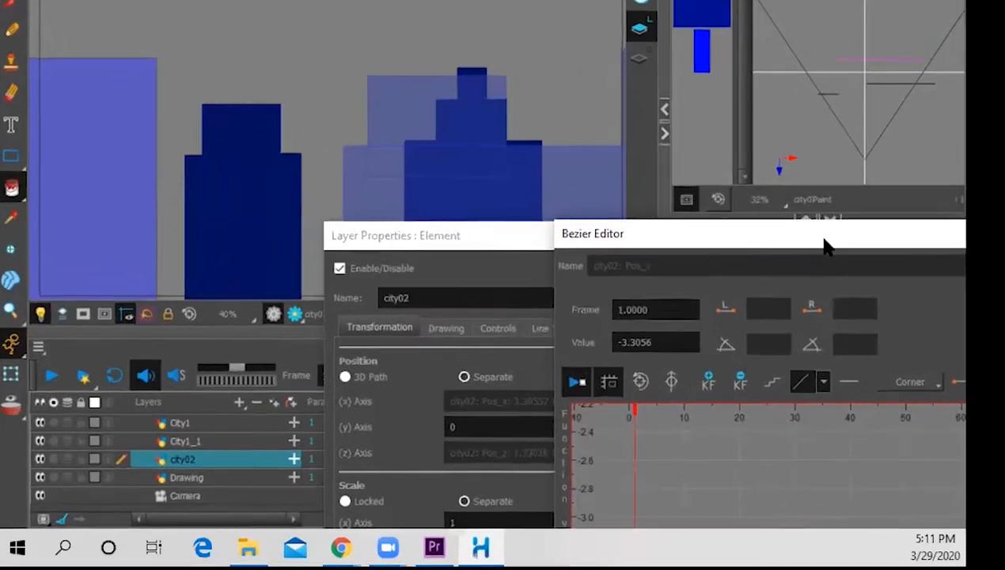
drag(804, 267, 677, 272)
click(823, 261)
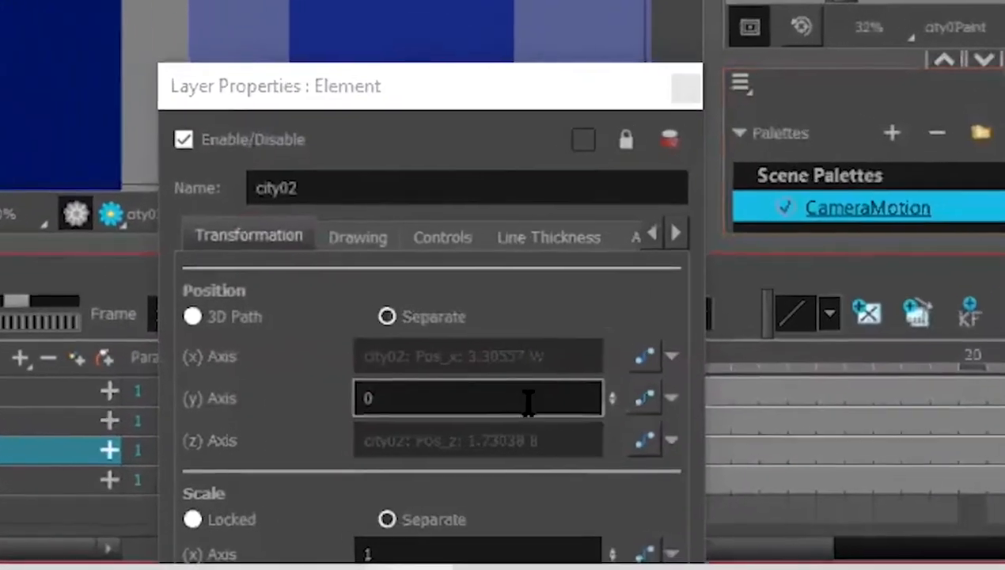
Create a function for city02's y-axis position, add a frame 1 keyframe, and raise its point to about 2.12
click(646, 398)
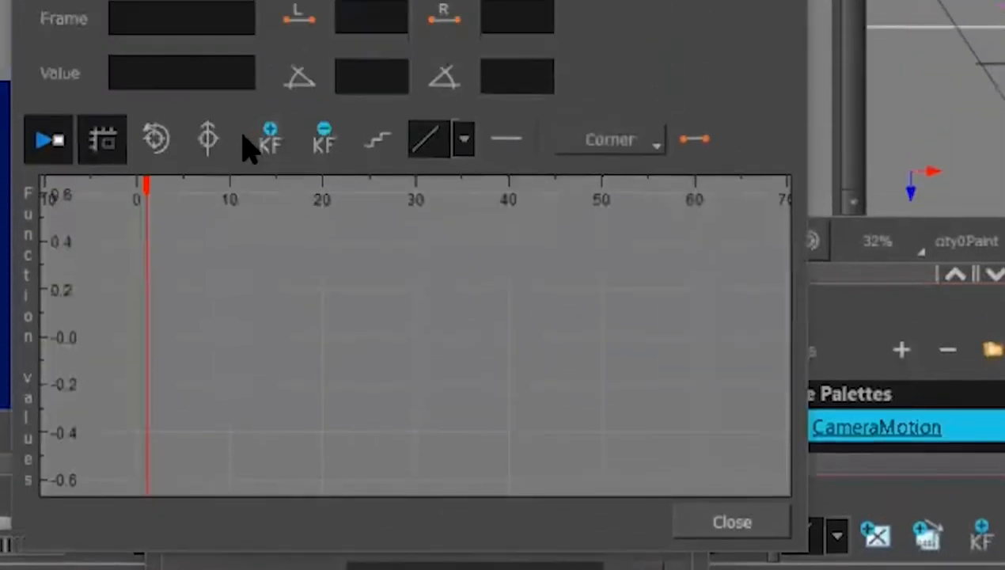
click(271, 71)
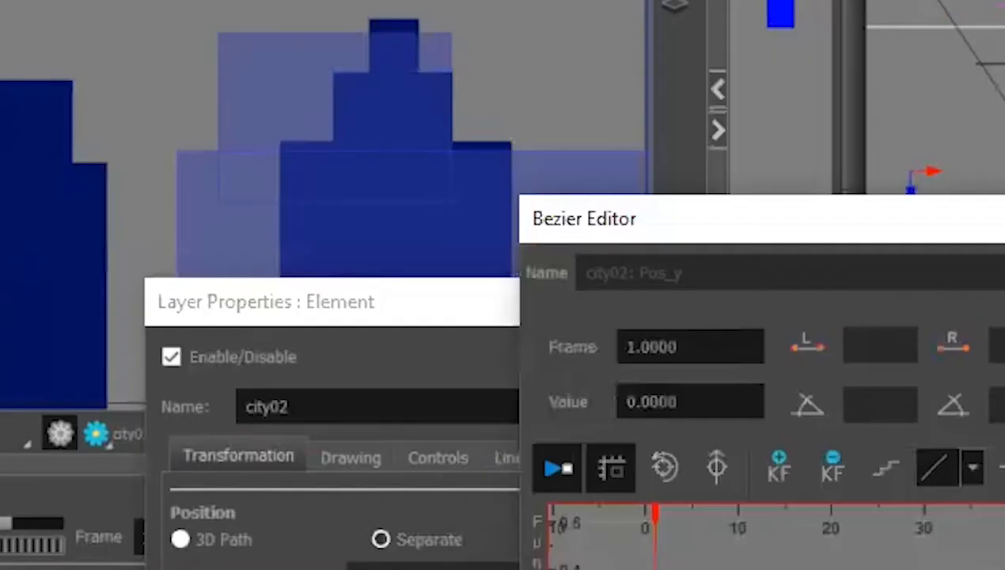
drag(637, 555, 635, 470)
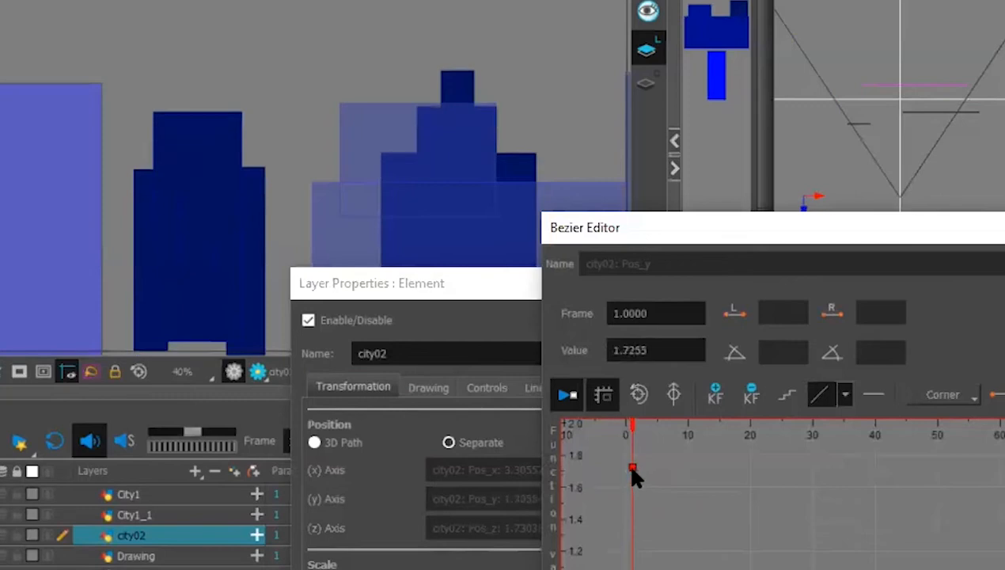
drag(633, 467, 631, 433)
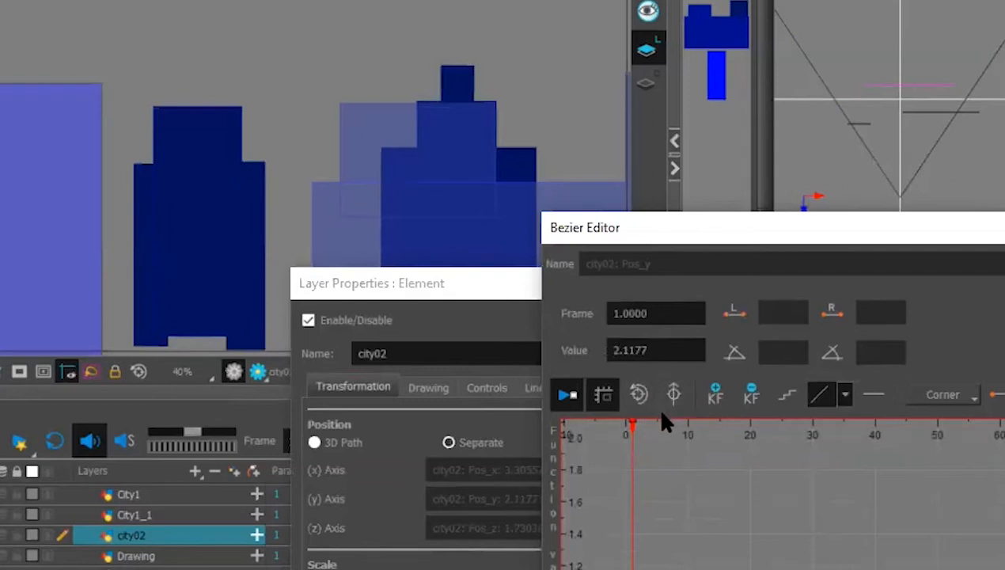
click(639, 394)
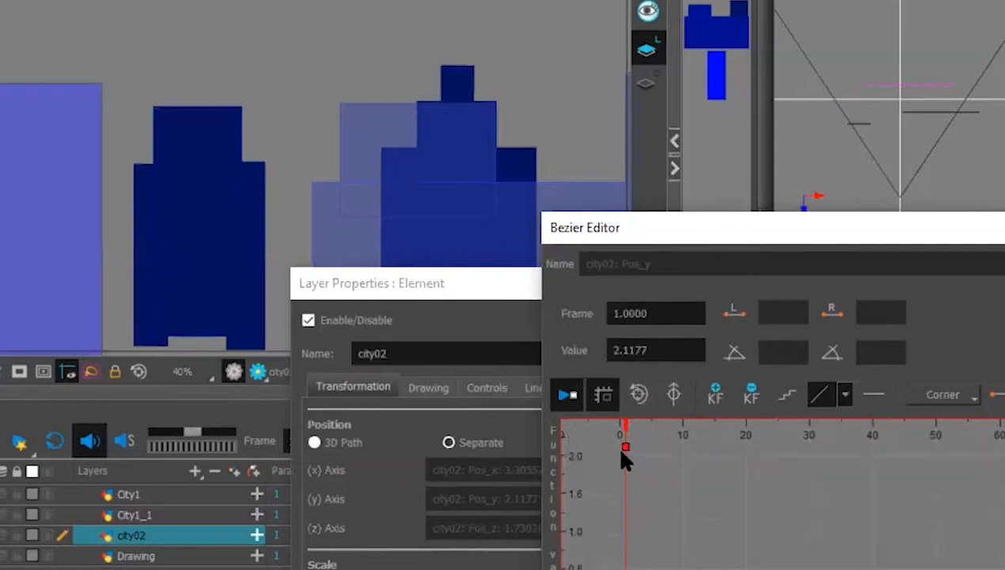
Lower city02's frame 1 y-position point to about 0.08 and close the Bezier Editor and Layer Properties windows
drag(626, 448, 625, 569)
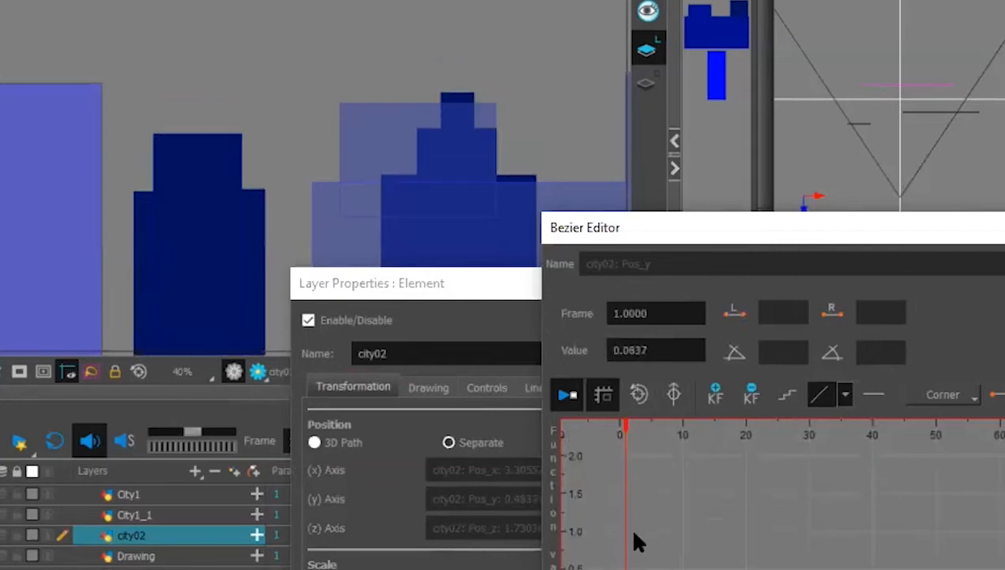
drag(806, 229, 609, 275)
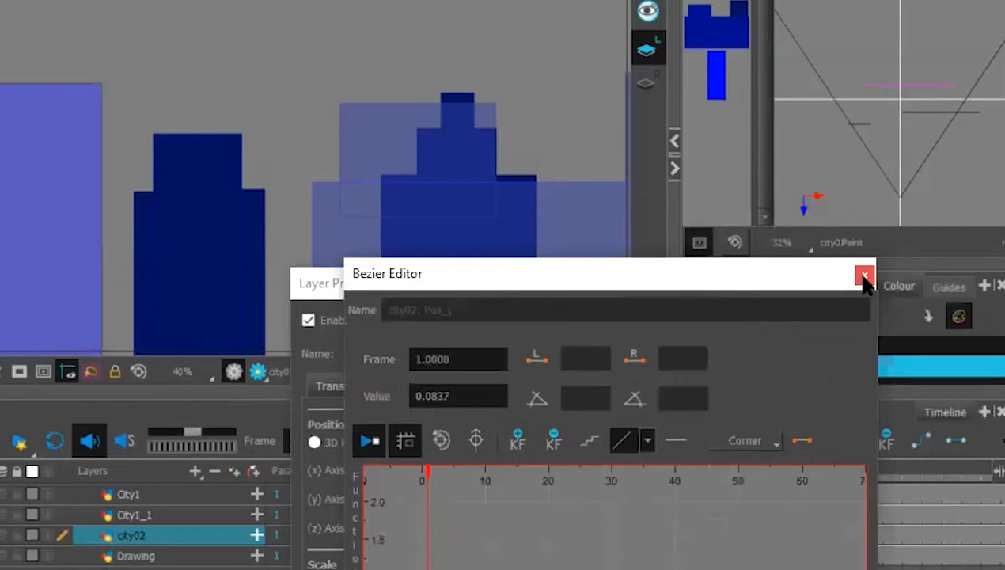
click(864, 276)
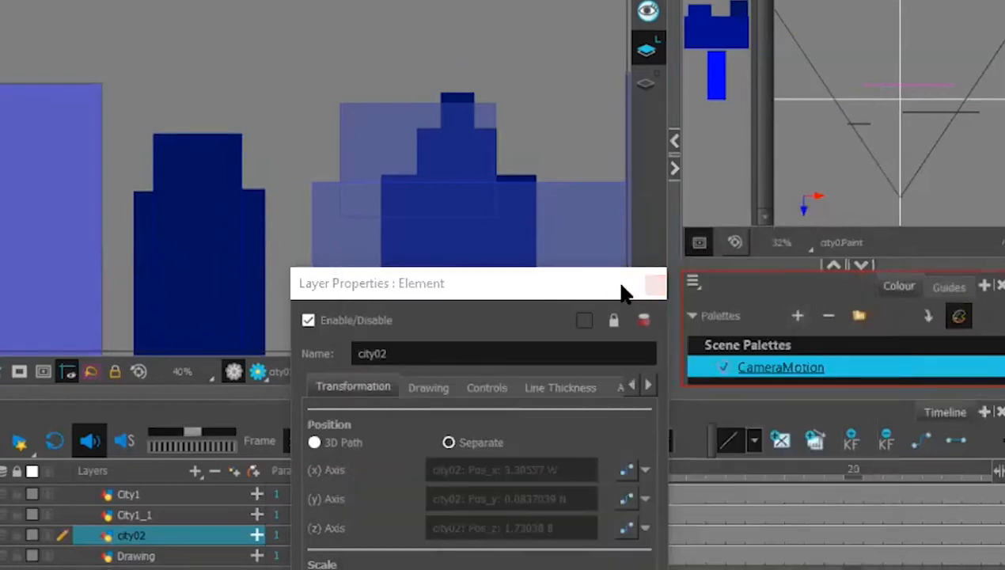
click(653, 283)
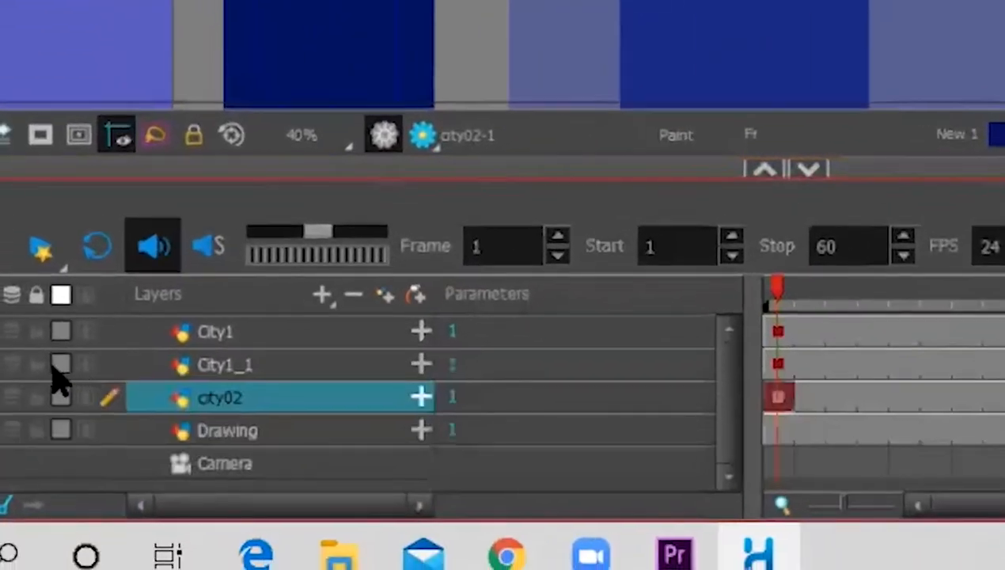
Lock the City1_1 and City1 layers
click(35, 364)
click(34, 333)
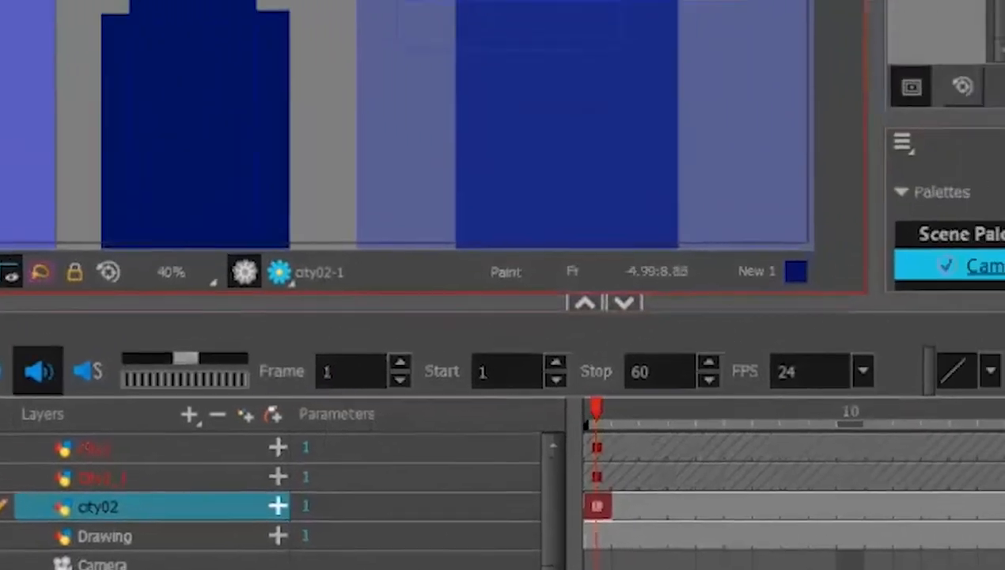
Select city02's stepped tower, nudge it upward, and stretch its base down past the lower edge of the camera frame
key(alt+s)
mouse_move(386, 155)
mouse_down()
mouse_move(355, 114)
mouse_move(129, 436)
mouse_move(455, 386)
mouse_move(359, 134)
mouse_up()
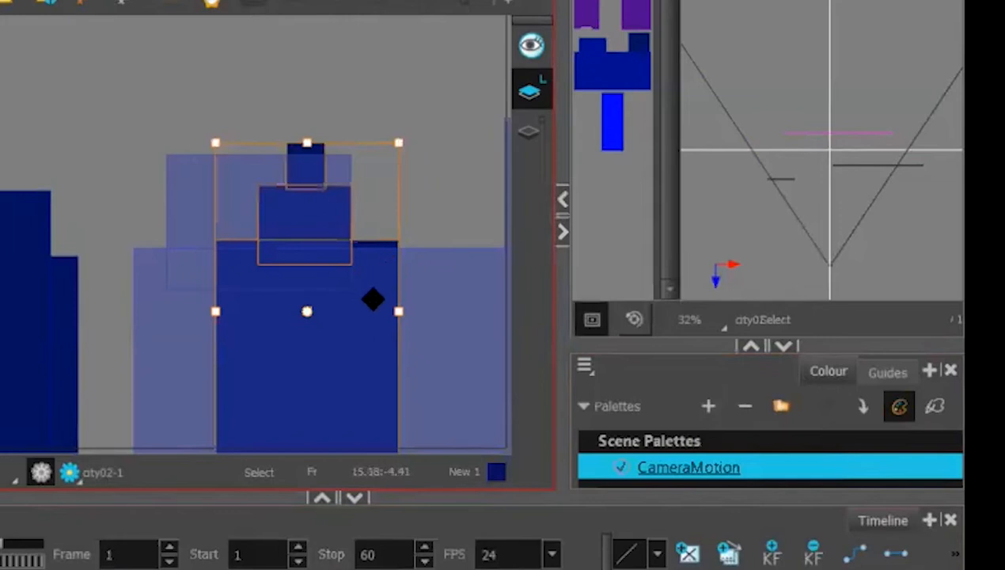
key(Up)
key(Up)
key(Up)
key(Up)
key(Up)
key(Up)
key(Up)
key(Up)
key(Up)
key(Up)
key(Up)
key(Up)
key(Up)
key(Up)
key(Up)
key(Up)
key(Up)
key(Up)
key(Up)
key(Up)
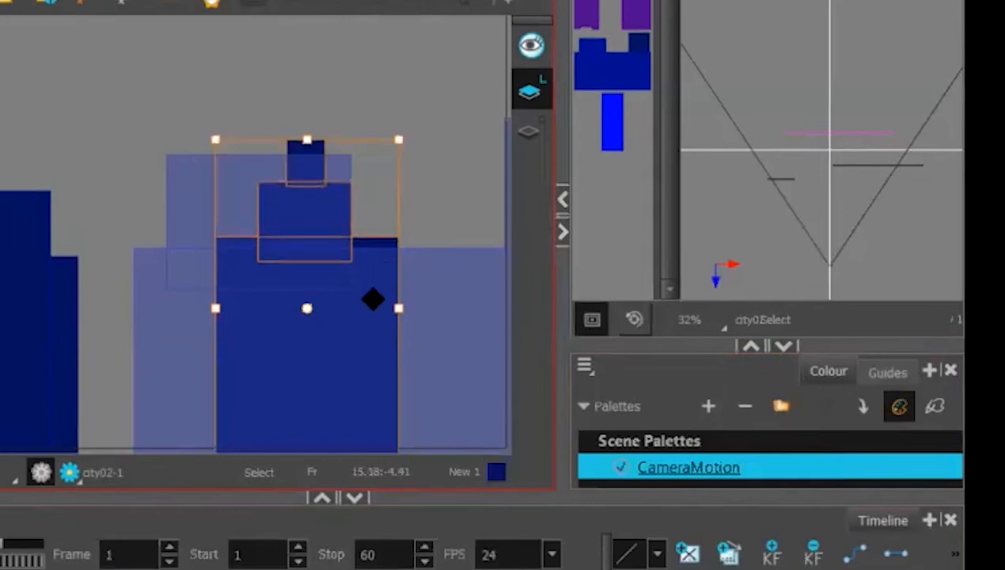
key(Up)
key(Up)
key(Up)
key(Up)
key(Up)
key(Up)
key(Up)
key(Up)
key(Up)
key(Up)
key(Up)
key(Up)
key(Up)
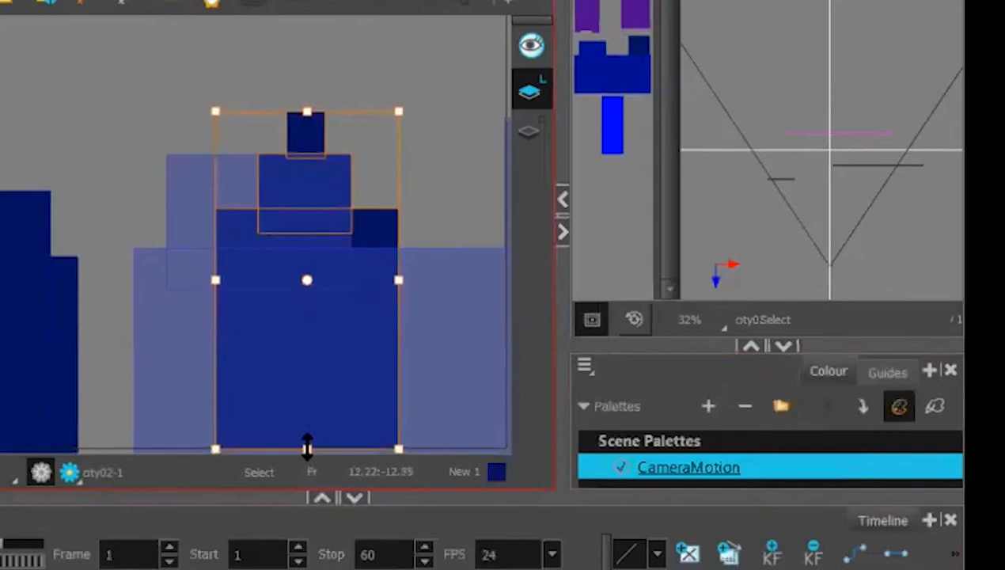
drag(307, 454, 308, 495)
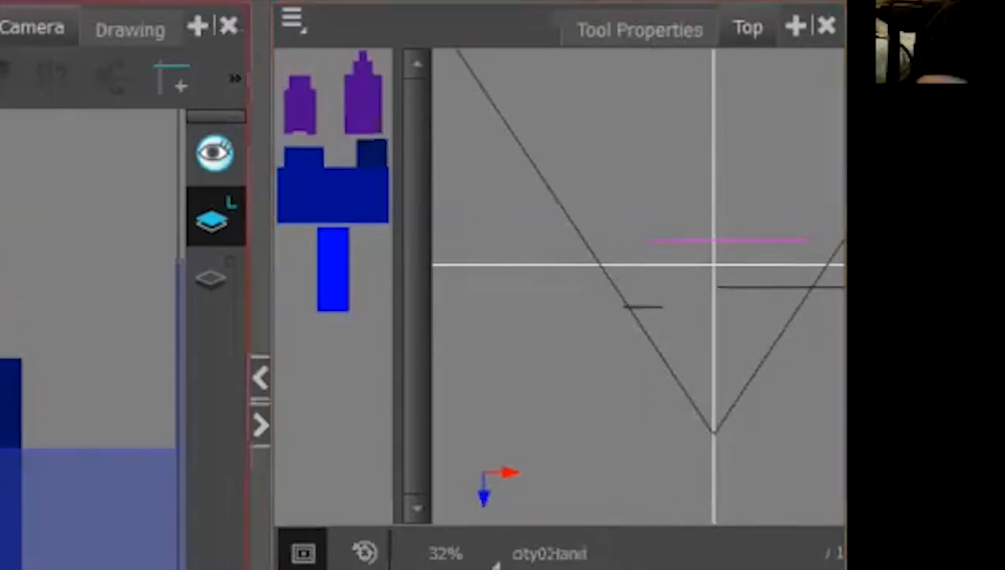
Bring the whole camera cone into view in the Top view and add a Side view alongside it
drag(664, 377, 571, 395)
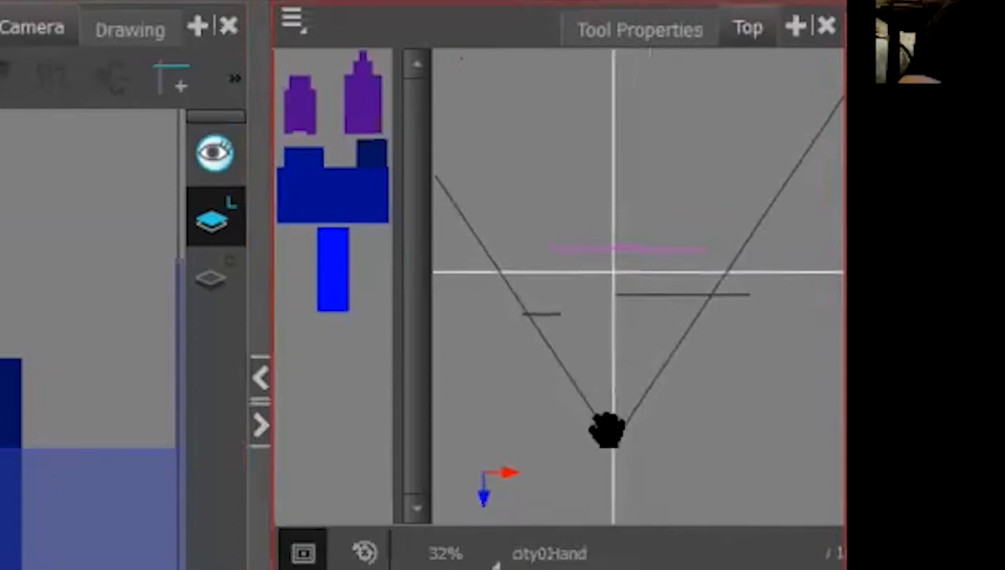
scroll(535, 309, down, 3)
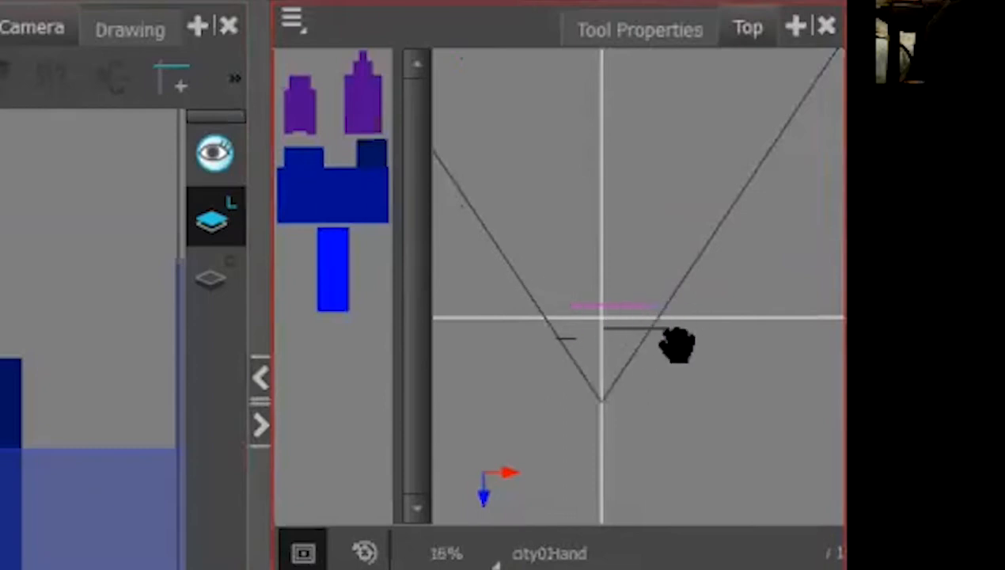
click(798, 30)
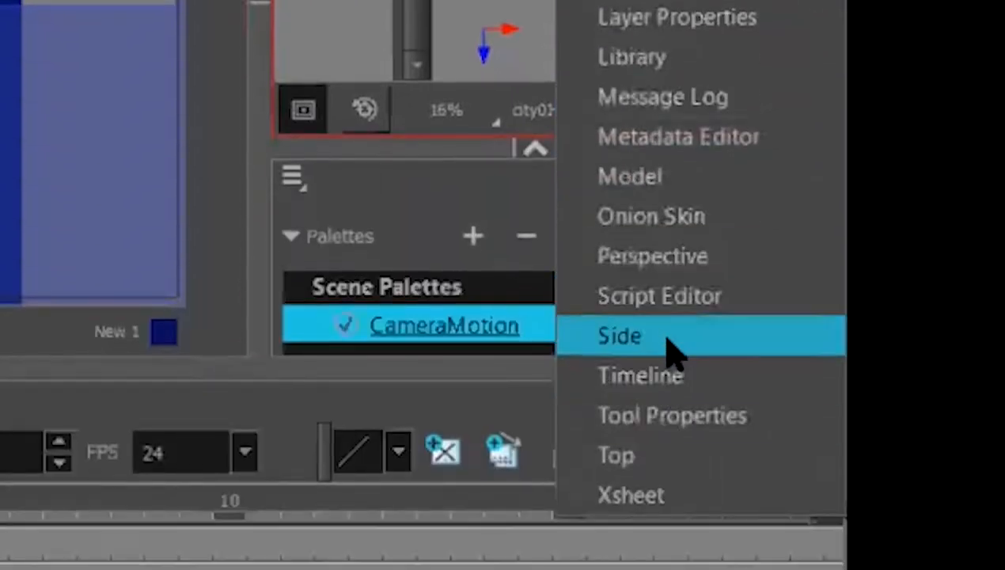
click(677, 348)
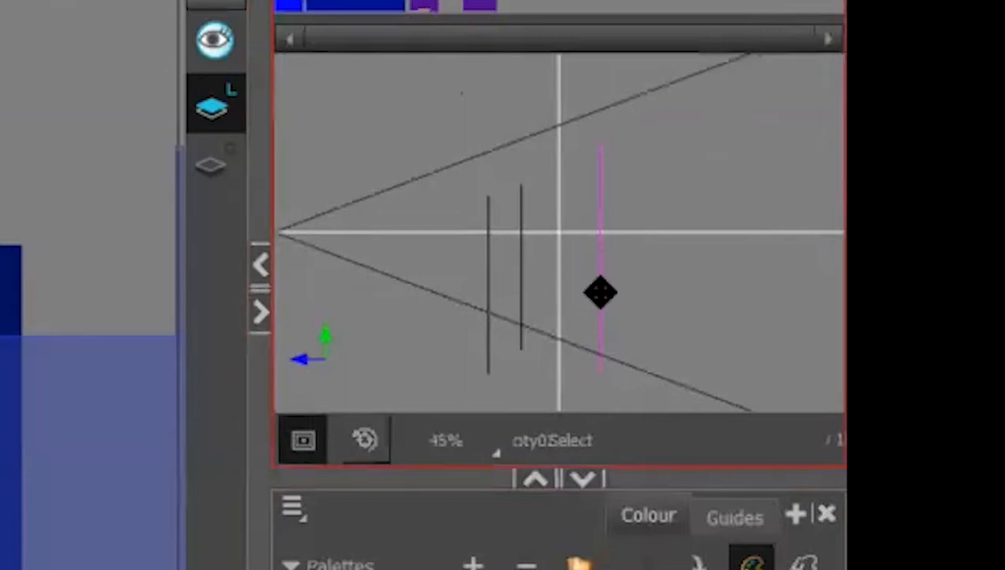
Move the city02 layer and the City1_1 layer farther back from the camera in the Side view
drag(601, 294, 635, 289)
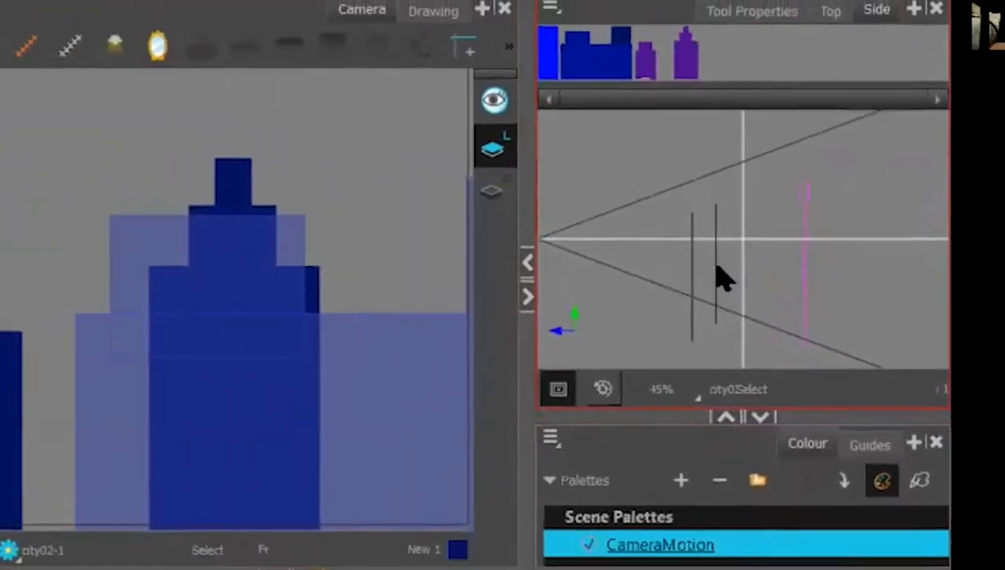
click(522, 274)
drag(795, 267, 858, 264)
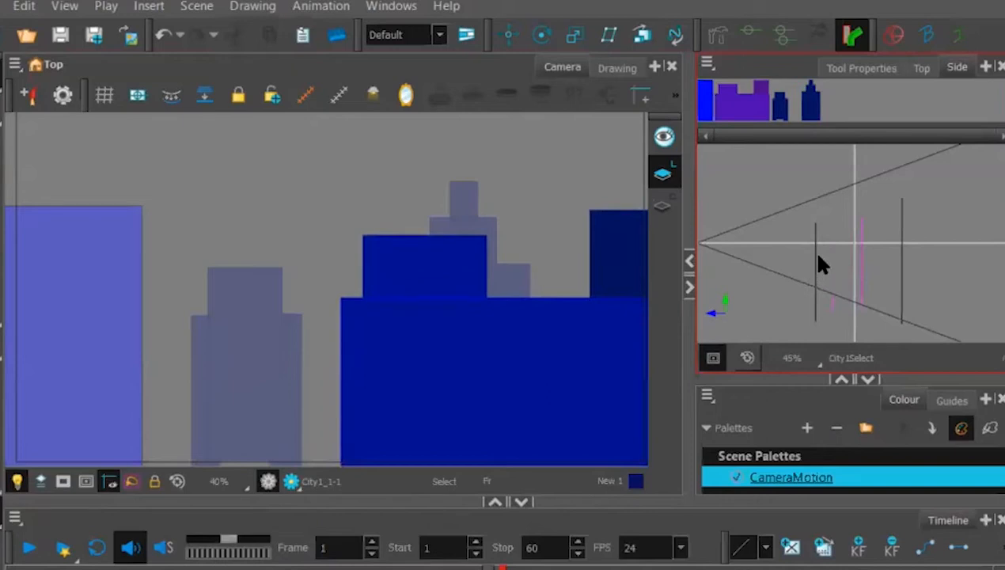
Add a peg to the Camera layer
click(133, 569)
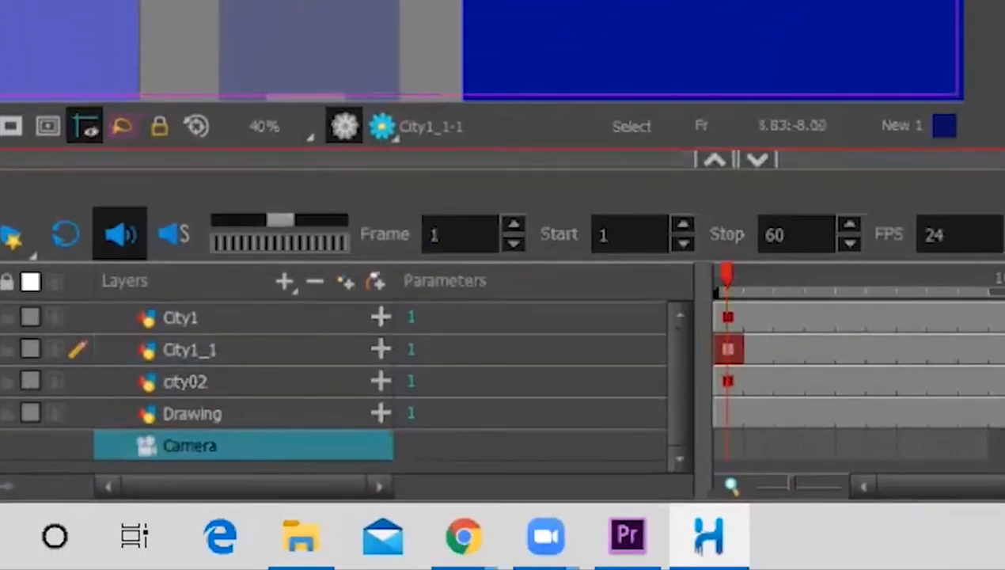
click(280, 283)
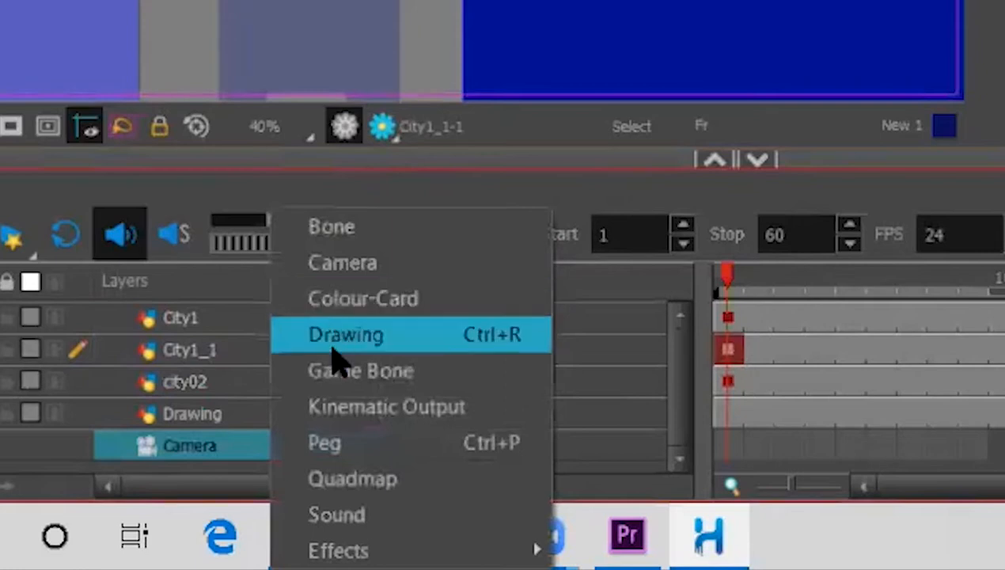
click(394, 448)
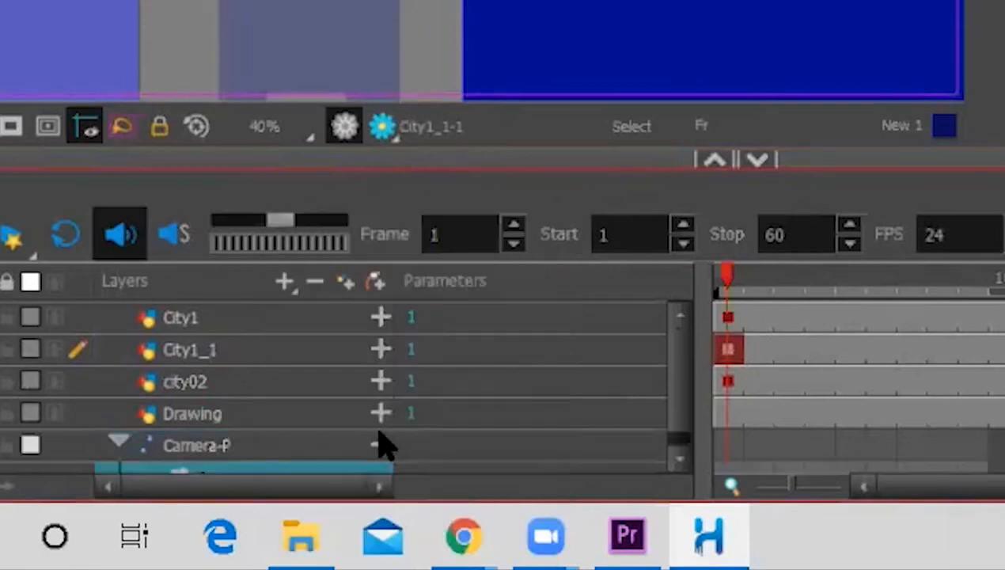
Add parent pegs to the City1_1 and city02 layers
drag(689, 406, 644, 444)
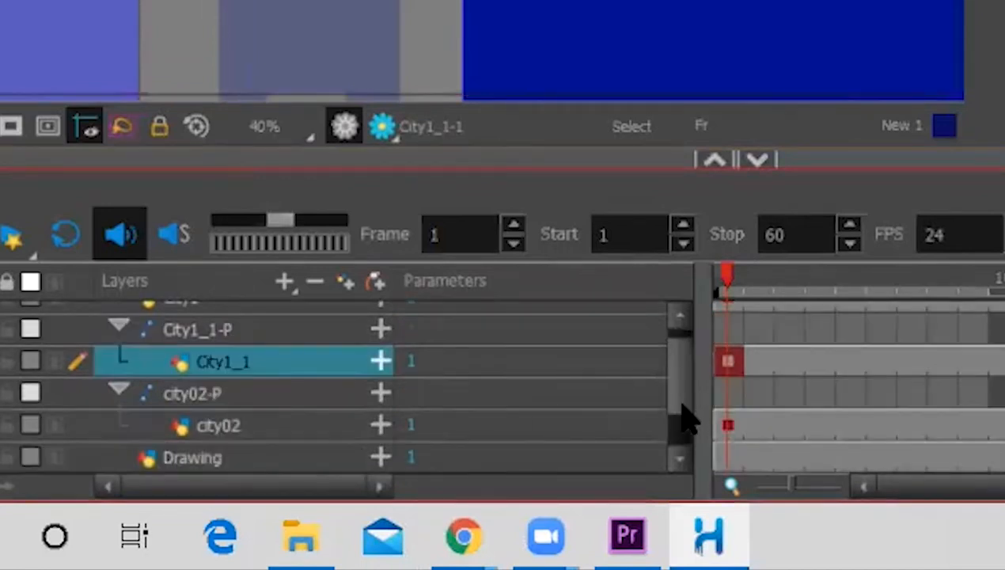
drag(687, 415, 677, 386)
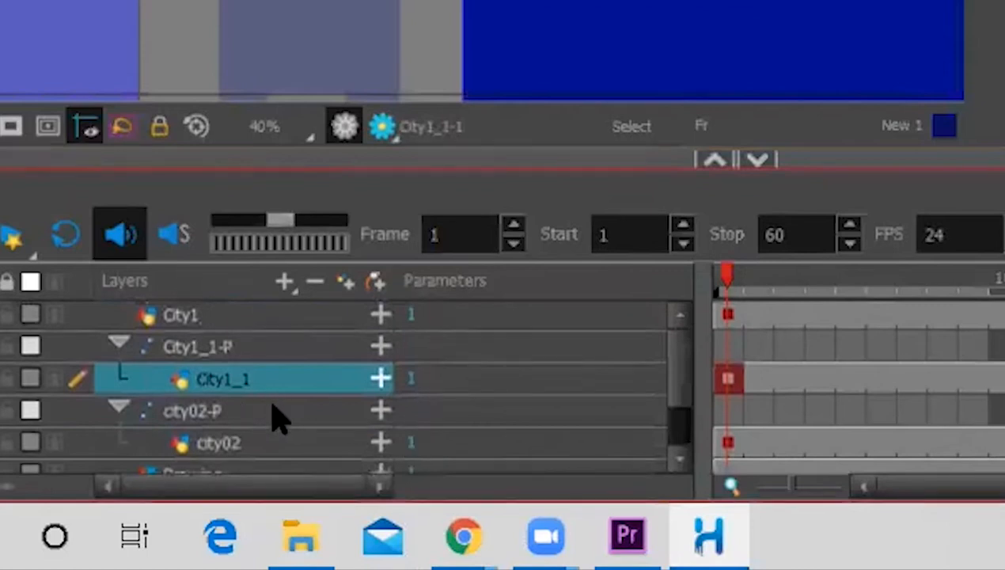
drag(680, 393, 673, 455)
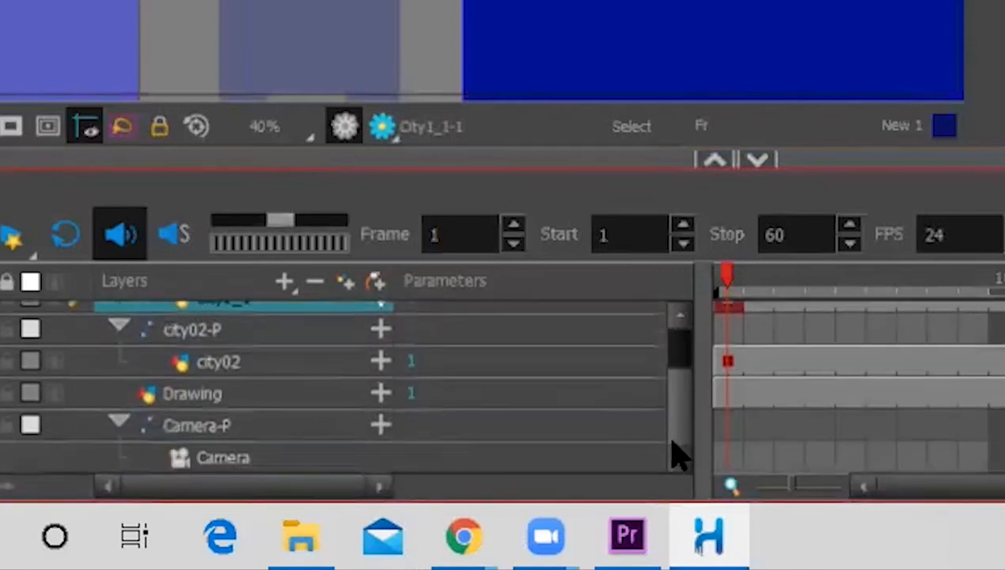
Add keyframes to the Camera-P peg at frames 20 and 60
click(245, 435)
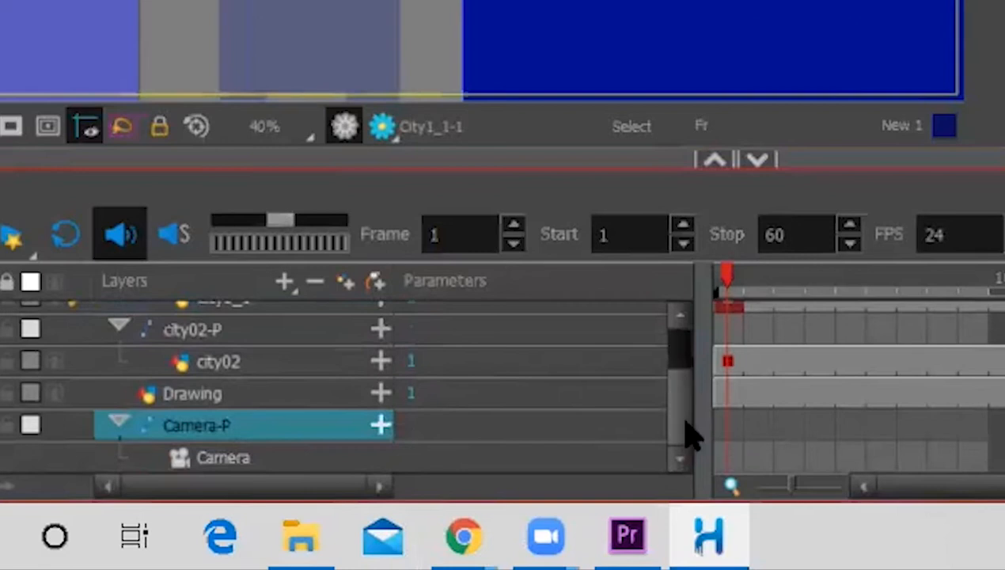
click(1002, 306)
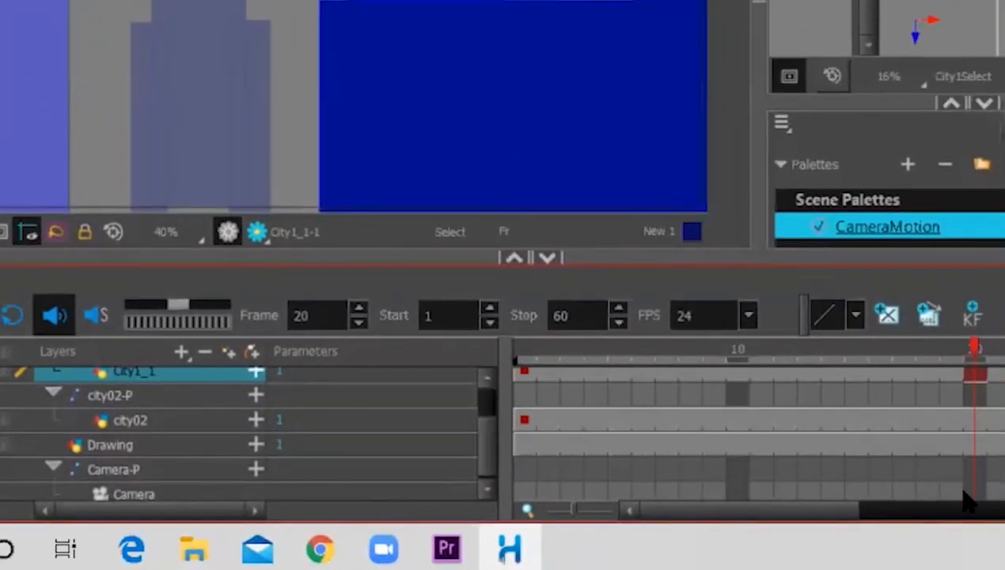
click(973, 474)
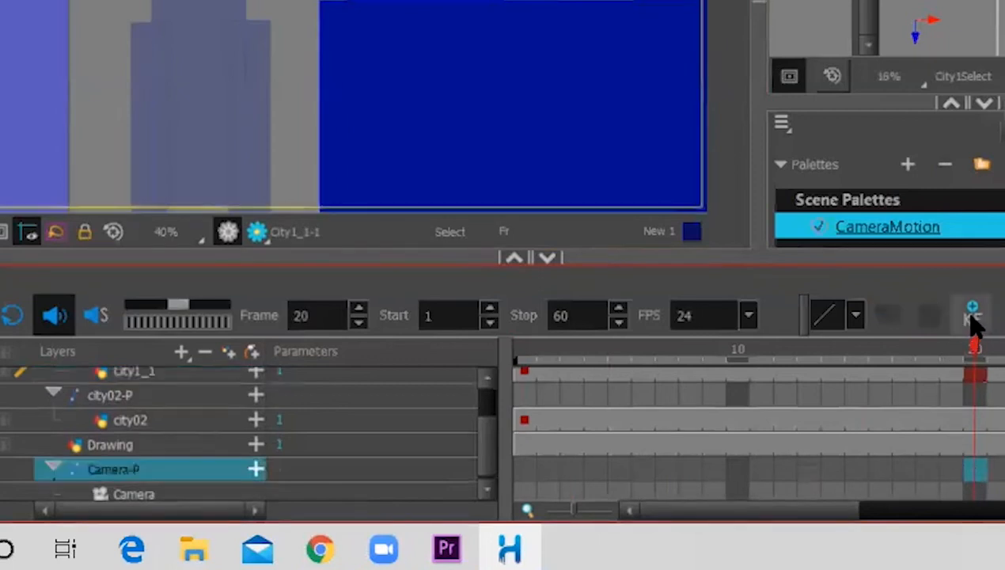
drag(673, 515, 951, 498)
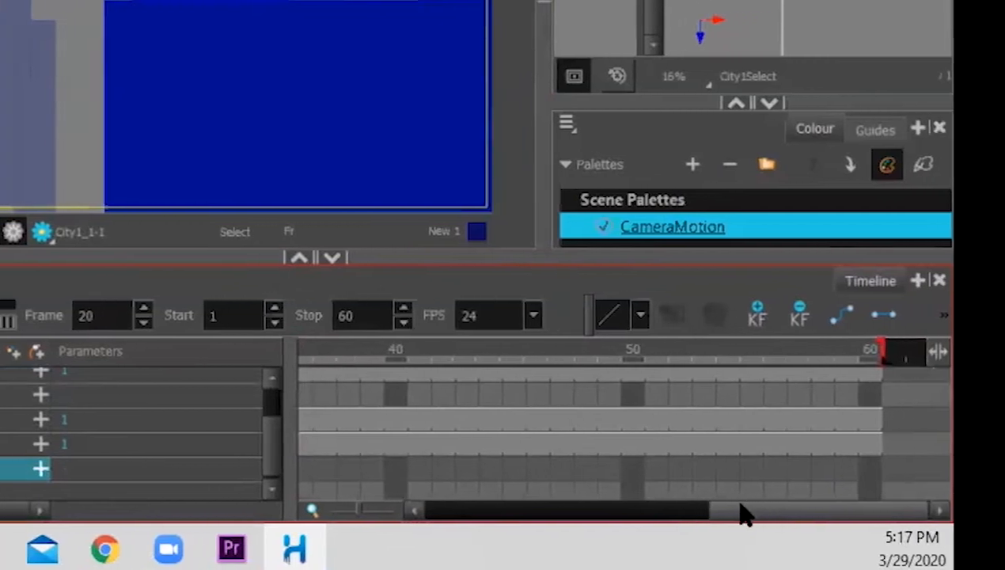
click(866, 470)
click(758, 317)
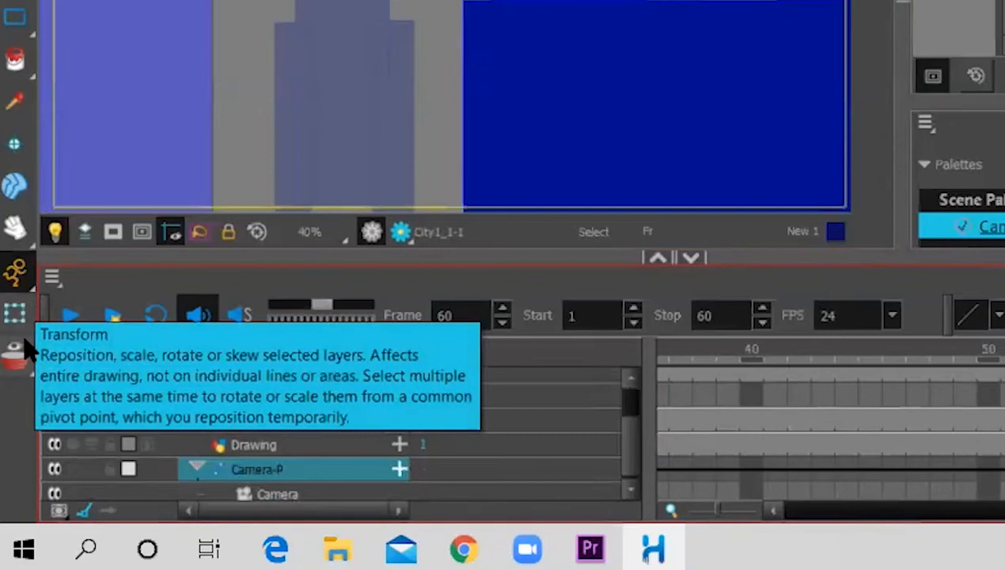
With the Transform tool, move the Camera-P peg at frame 60 closer to the buildings and slightly left in the Top view
click(23, 319)
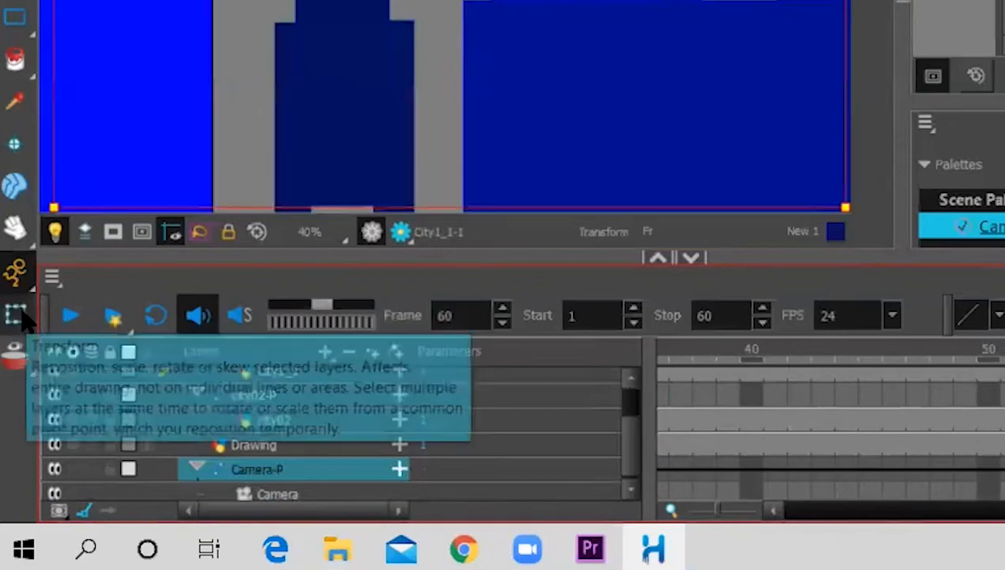
drag(1004, 511, 917, 513)
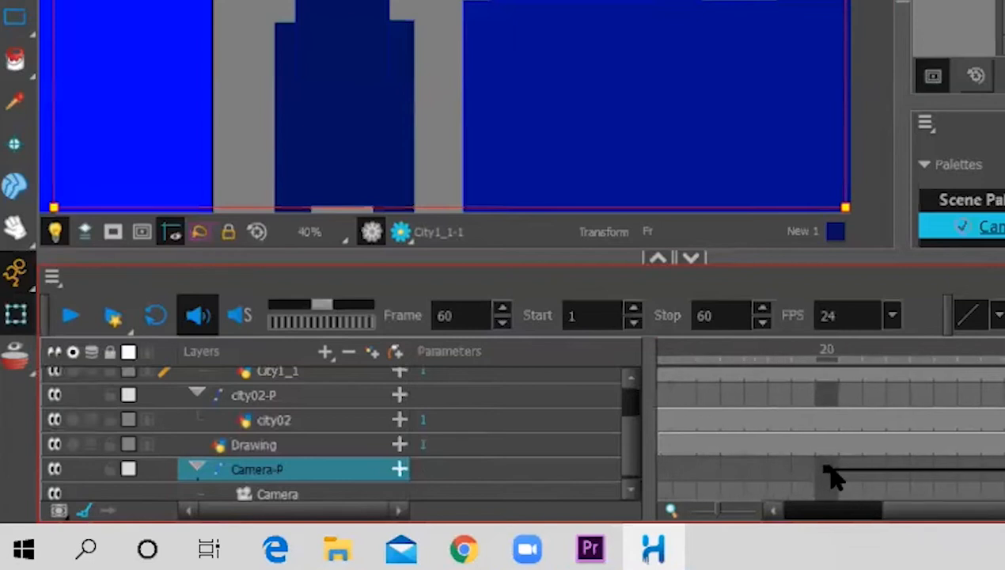
click(827, 470)
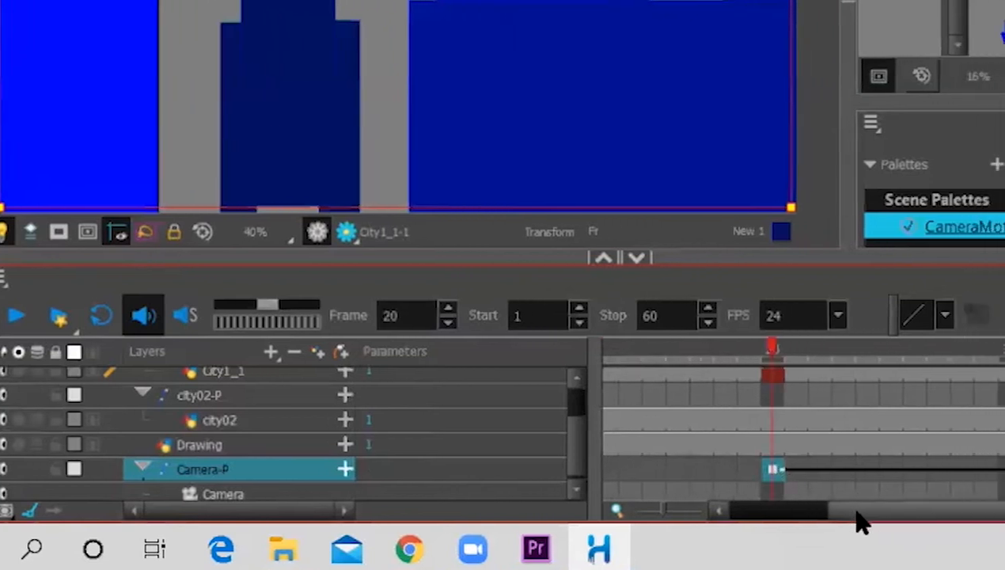
drag(759, 512, 947, 512)
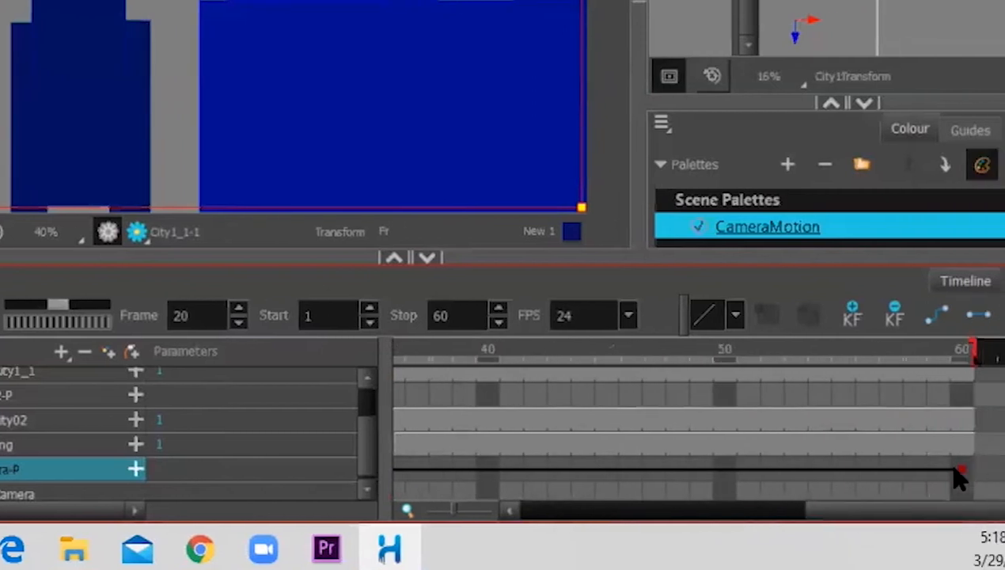
click(960, 472)
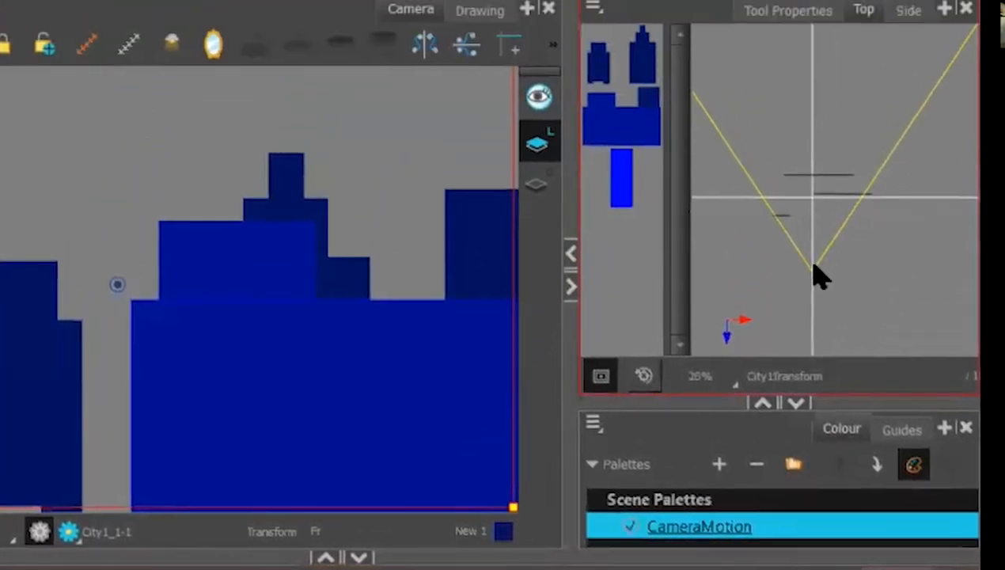
drag(831, 190, 833, 163)
mouse_move(818, 244)
mouse_down()
mouse_move(819, 223)
mouse_move(805, 230)
mouse_up()
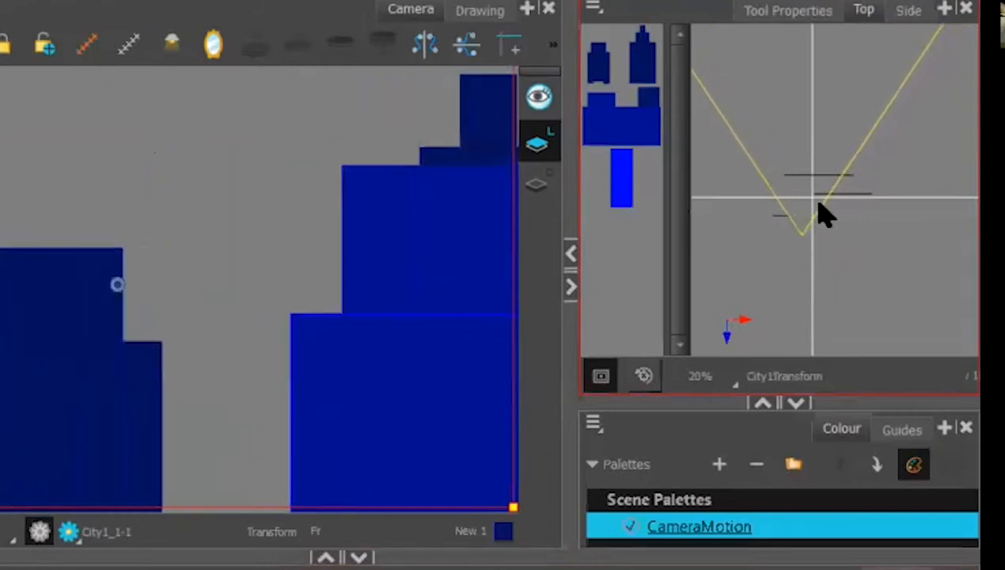
In the Side view, push the Camera-P peg farther forward and slightly down at frame 60
click(907, 14)
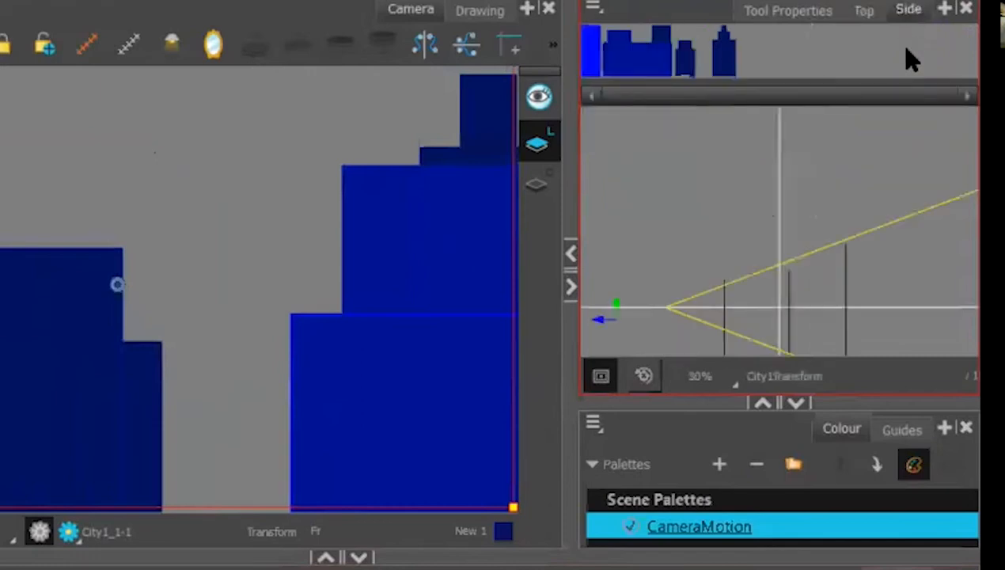
drag(672, 299, 694, 322)
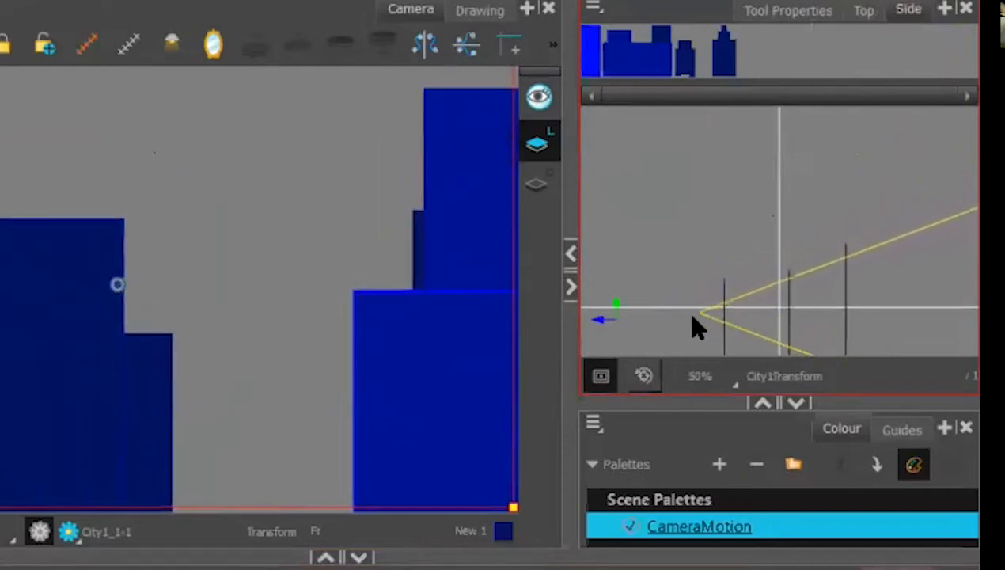
click(776, 539)
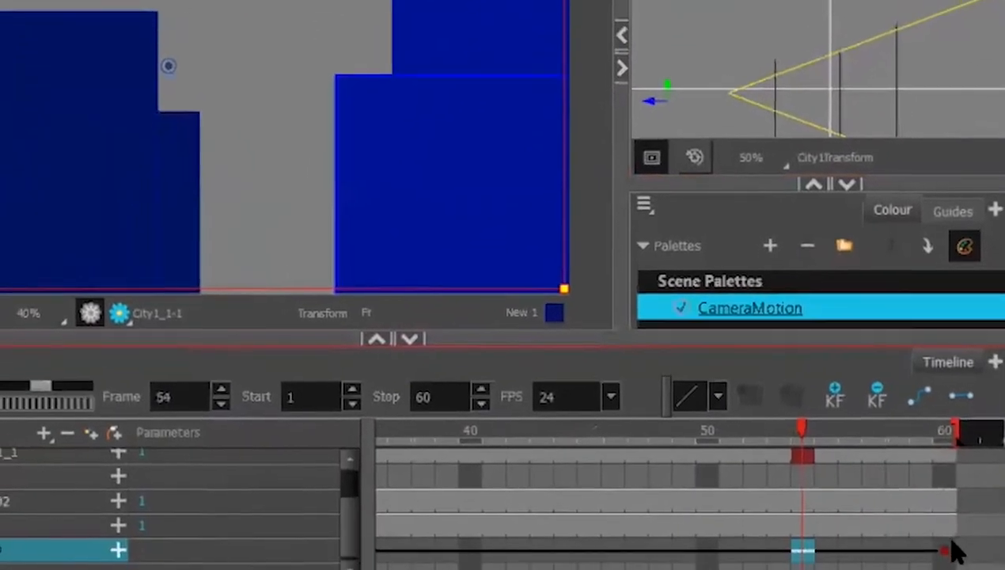
click(948, 544)
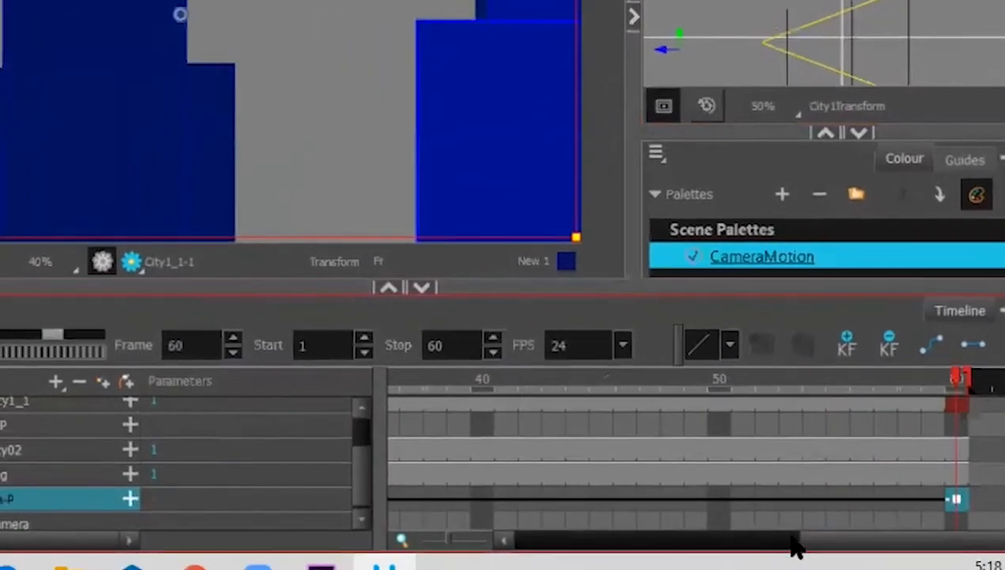
Scrub through the frames after frame 20 to preview the camera's forward move
drag(825, 546, 618, 511)
click(547, 387)
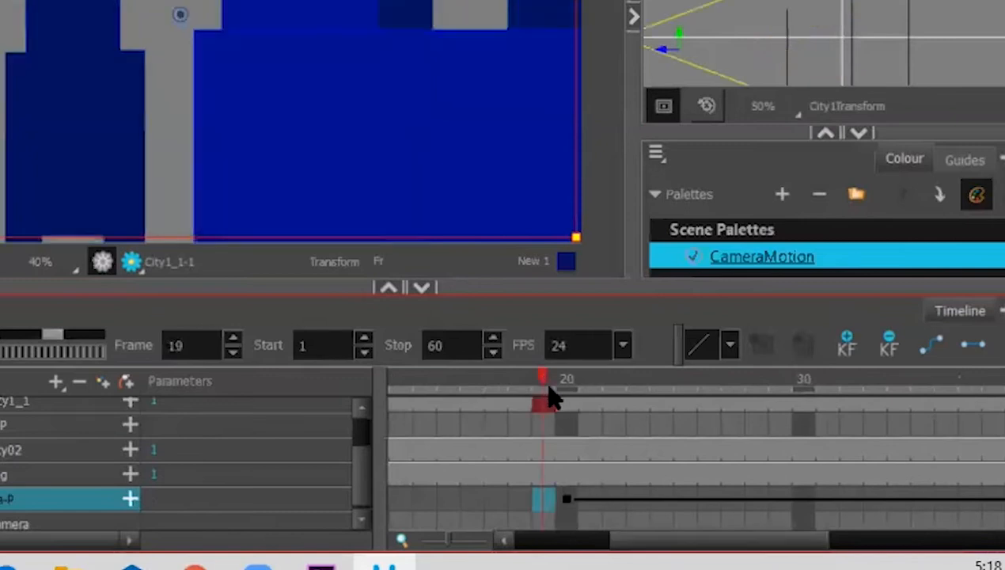
drag(586, 386, 795, 408)
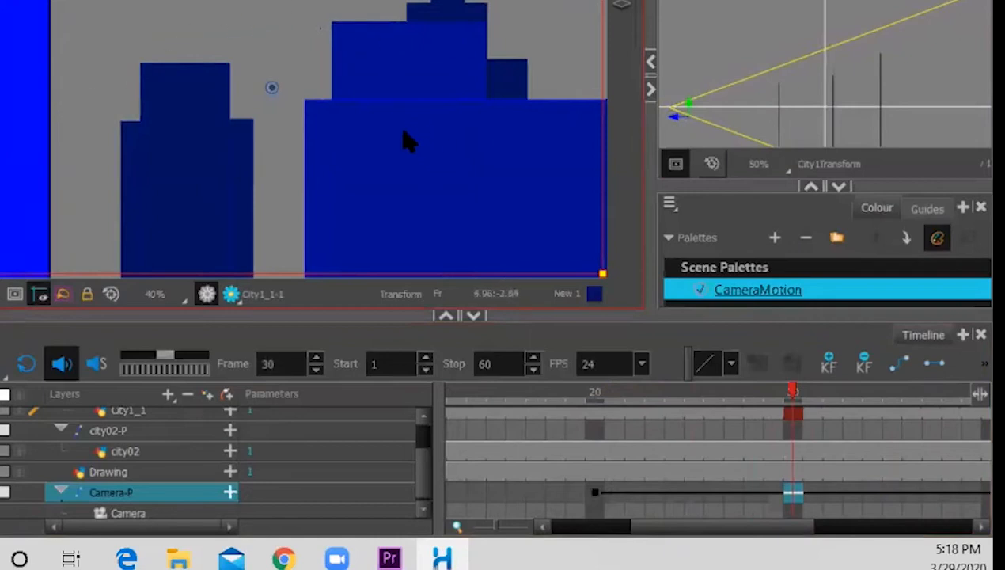
drag(773, 396, 853, 405)
Zoom the timeline out and extend the scene length to 200 frames
drag(713, 530, 879, 525)
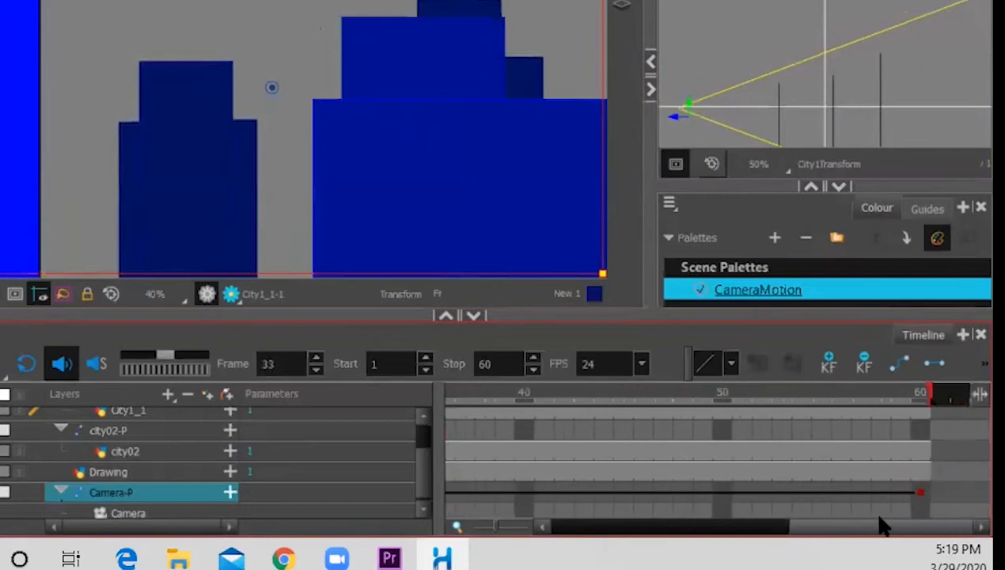
right_click(486, 524)
drag(481, 524, 476, 524)
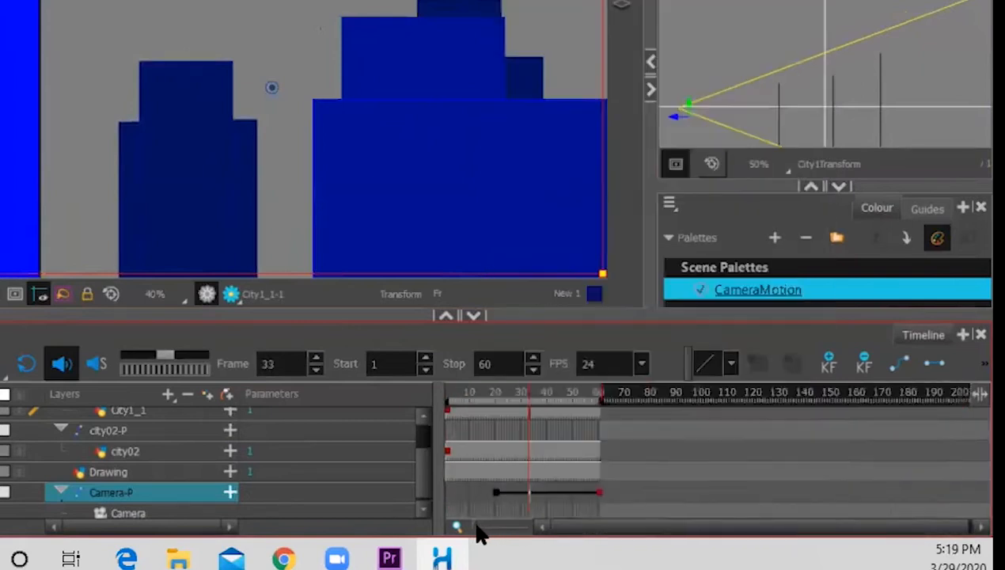
click(599, 395)
drag(602, 400, 620, 400)
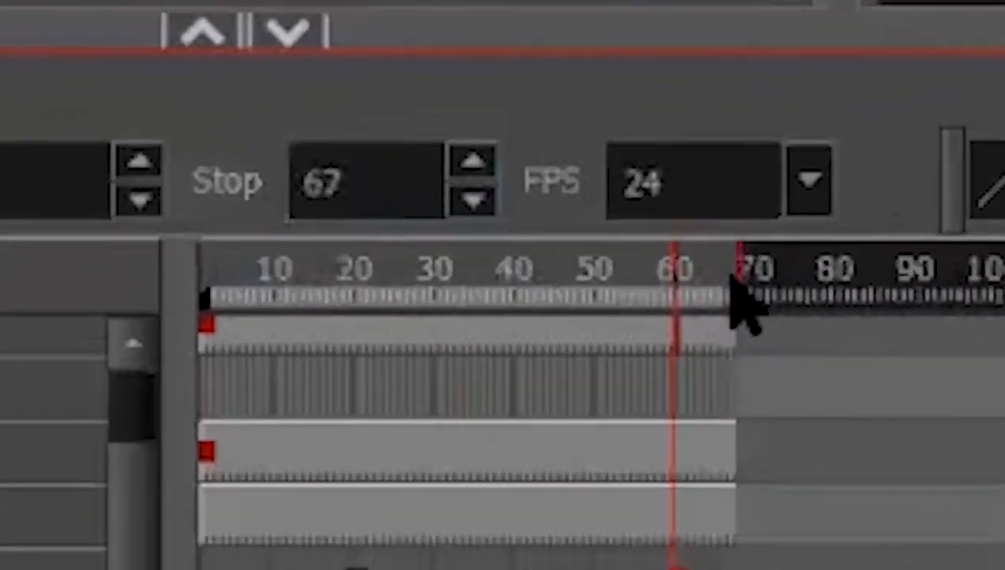
drag(687, 343, 760, 338)
drag(828, 265, 932, 265)
drag(817, 271, 941, 275)
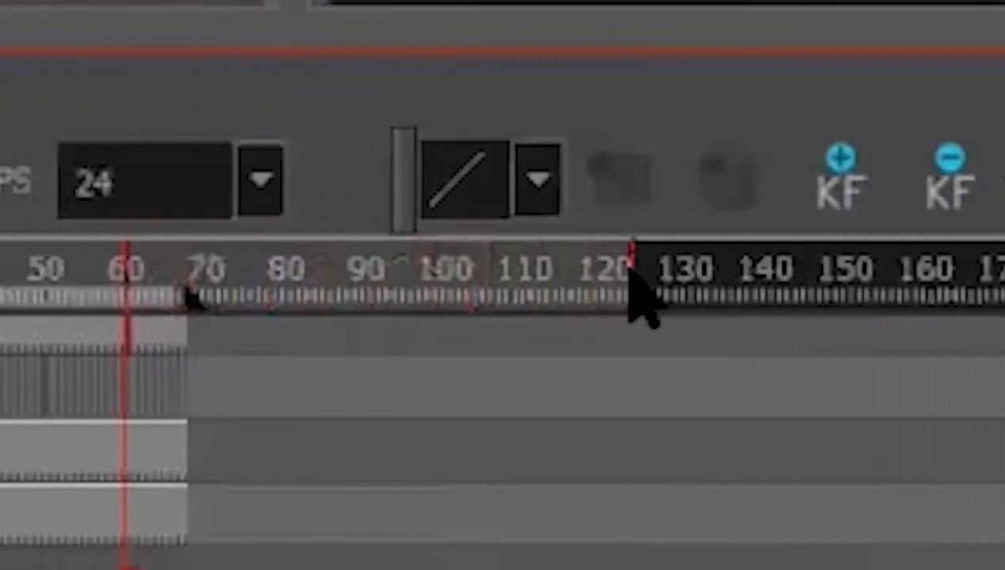
mouse_move(293, 292)
mouse_down()
mouse_move(922, 289)
mouse_move(908, 297)
mouse_move(900, 277)
mouse_up()
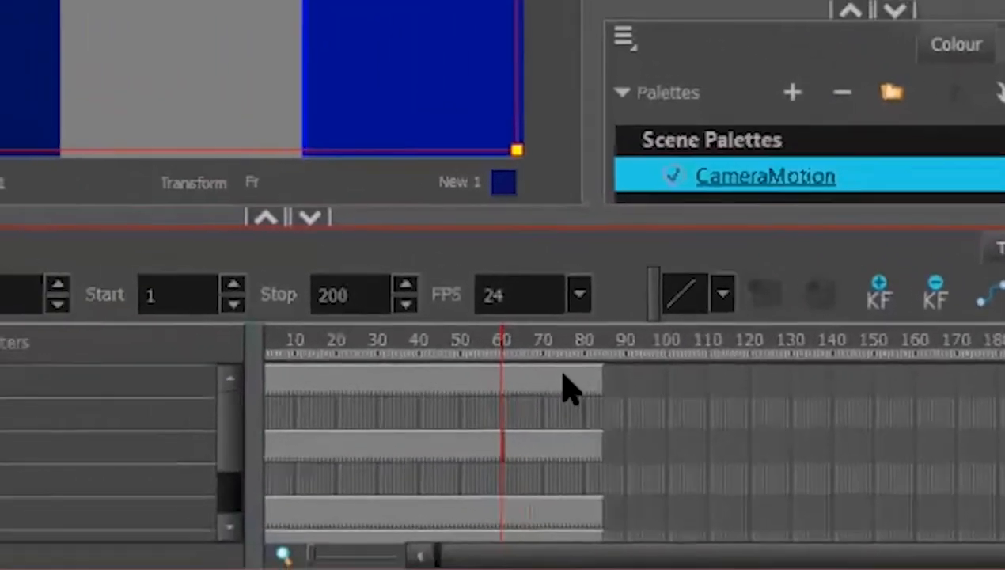
Extend the drawing exposures of the City1, City1_1 and city02 layers across the lengthened scene
click(498, 373)
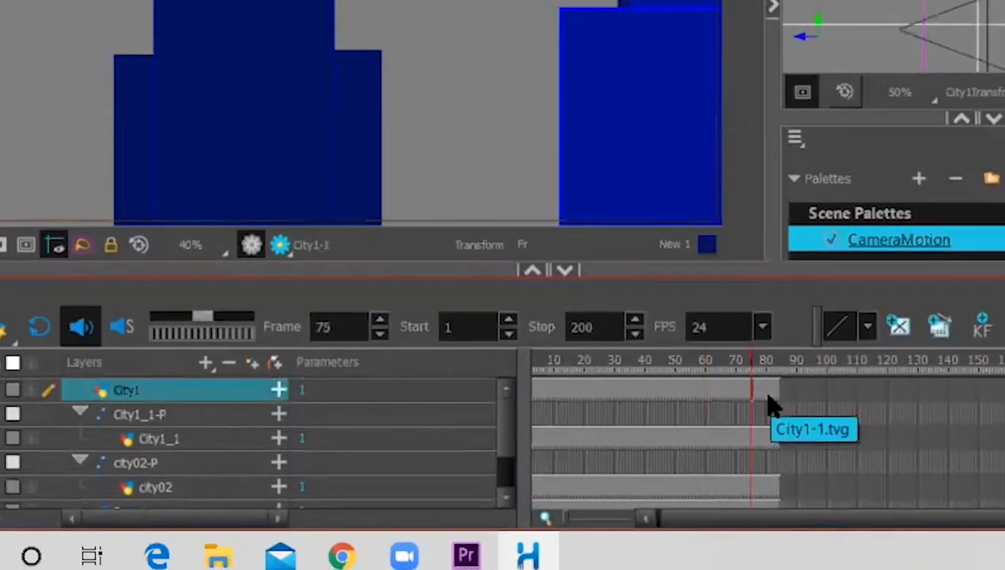
click(765, 439)
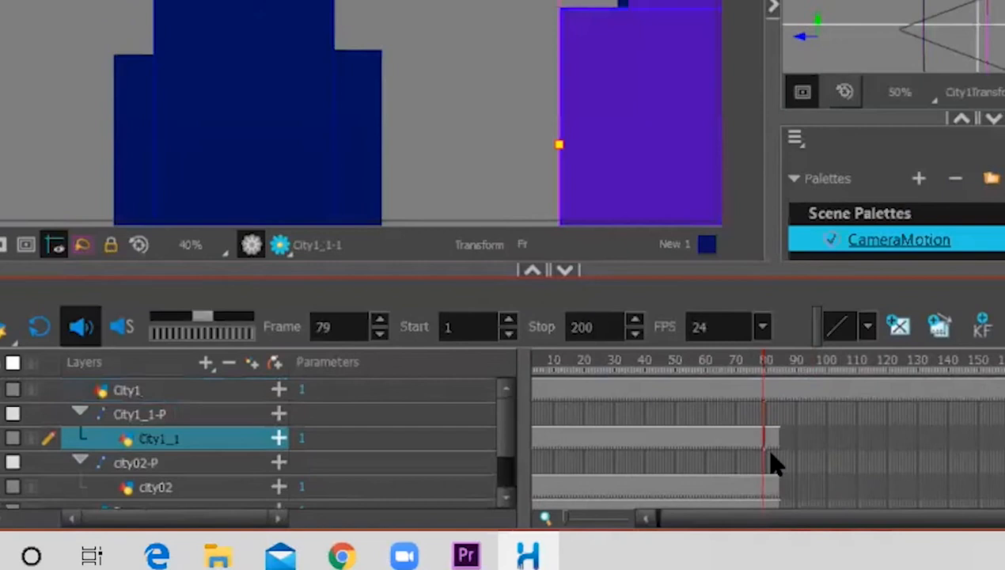
shift+click(772, 487)
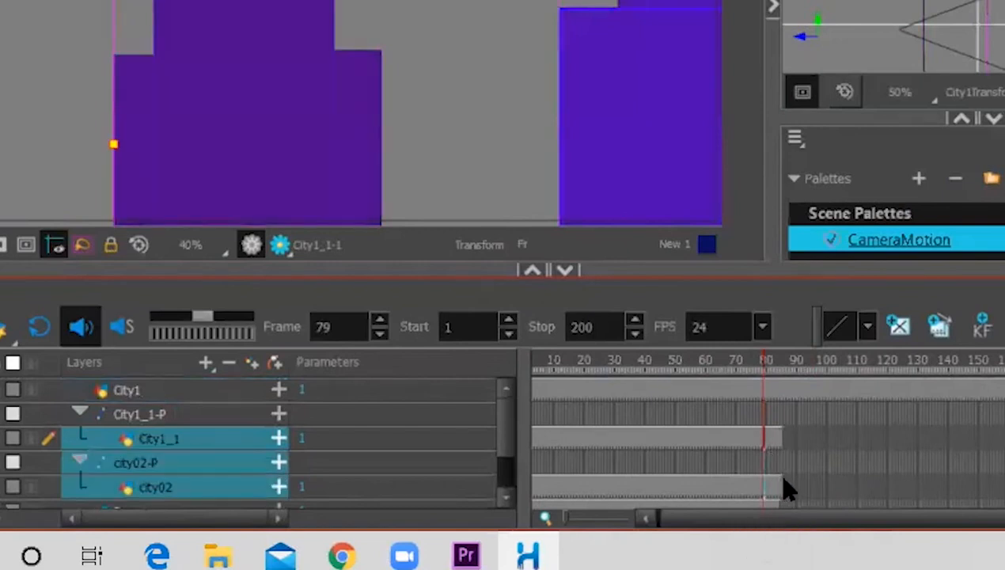
key(plus)
key(plus)
key(plus)
key(plus)
key(plus)
key(plus)
key(plus)
key(plus)
key(plus)
key(plus)
key(plus)
key(plus)
key(plus)
key(plus)
key(plus)
key(plus)
key(plus)
key(plus)
key(plus)
key(plus)
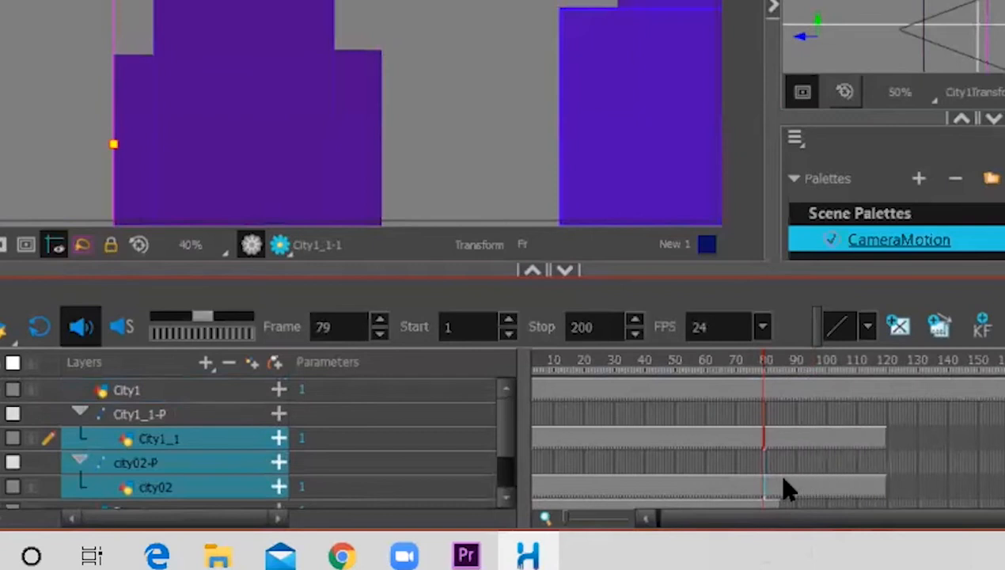
key(plus)
key(plus)
key(plus)
key(plus)
key(plus)
key(plus)
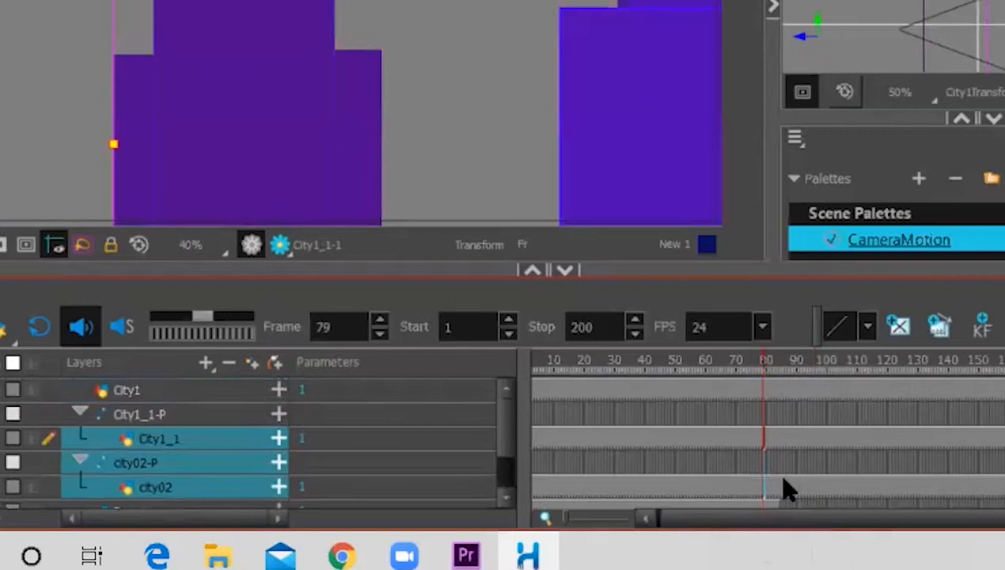
Extend the exposure of the Drawing layer across the lengthened scene
scroll(508, 475, down, 3)
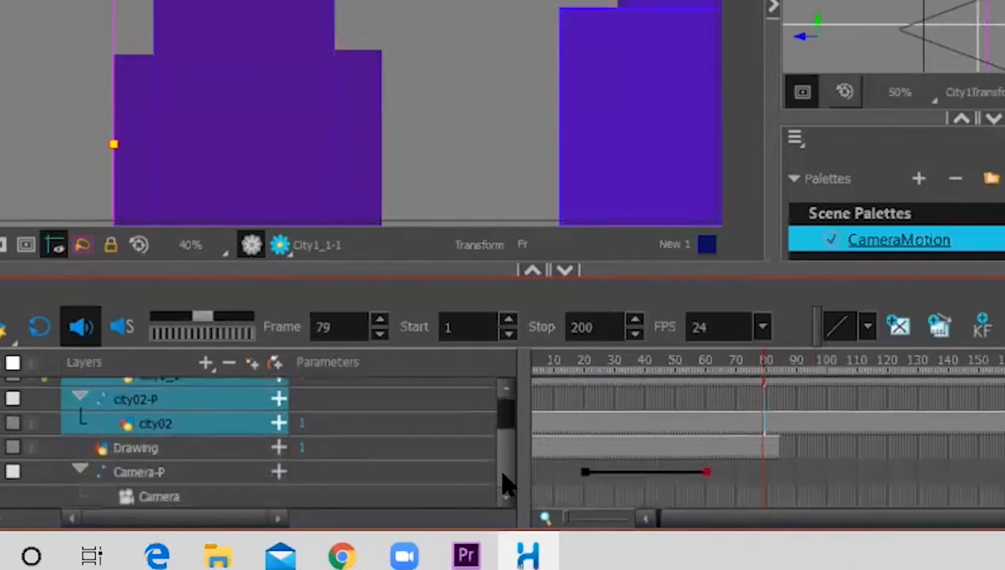
click(778, 449)
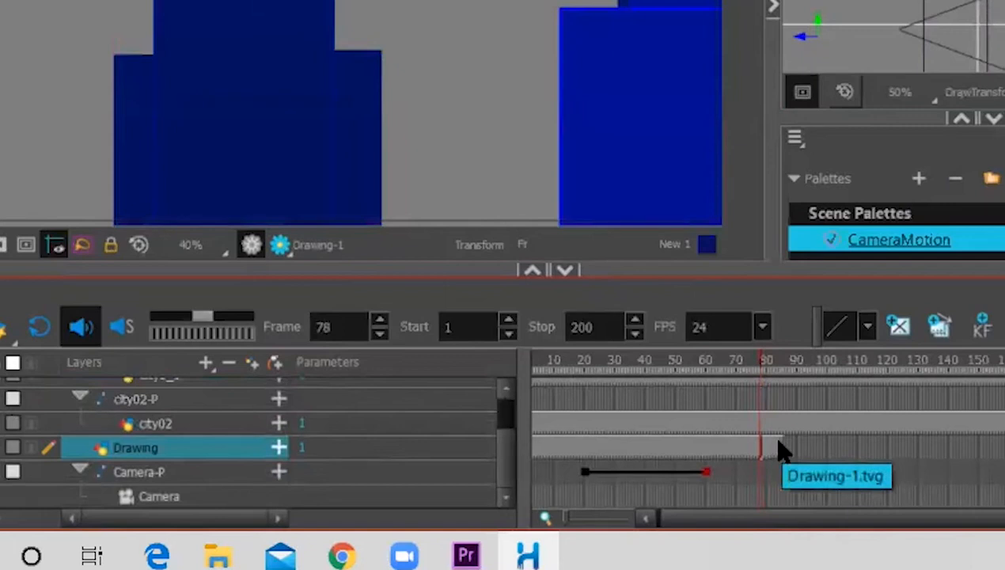
scroll(778, 449, up, 3)
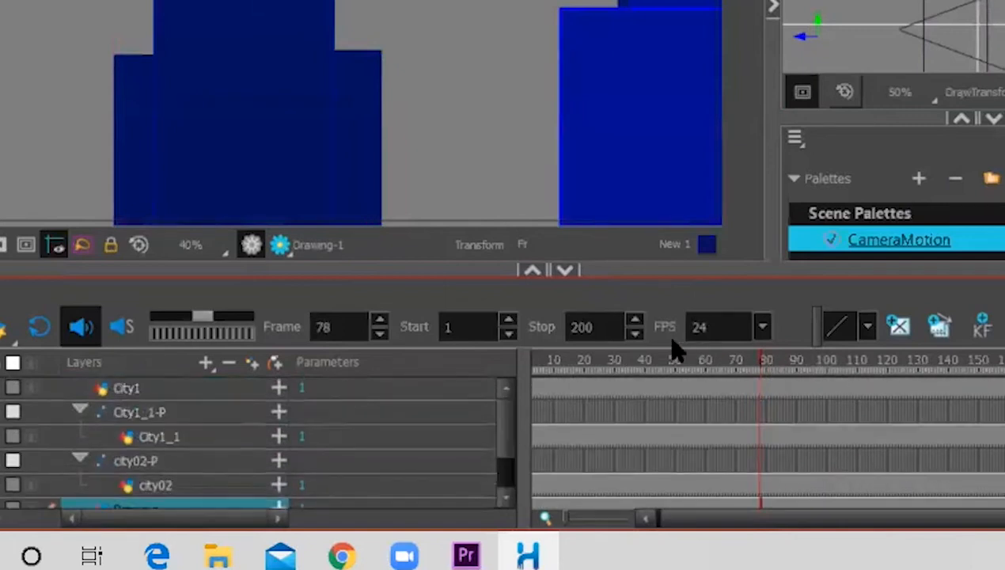
click(550, 358)
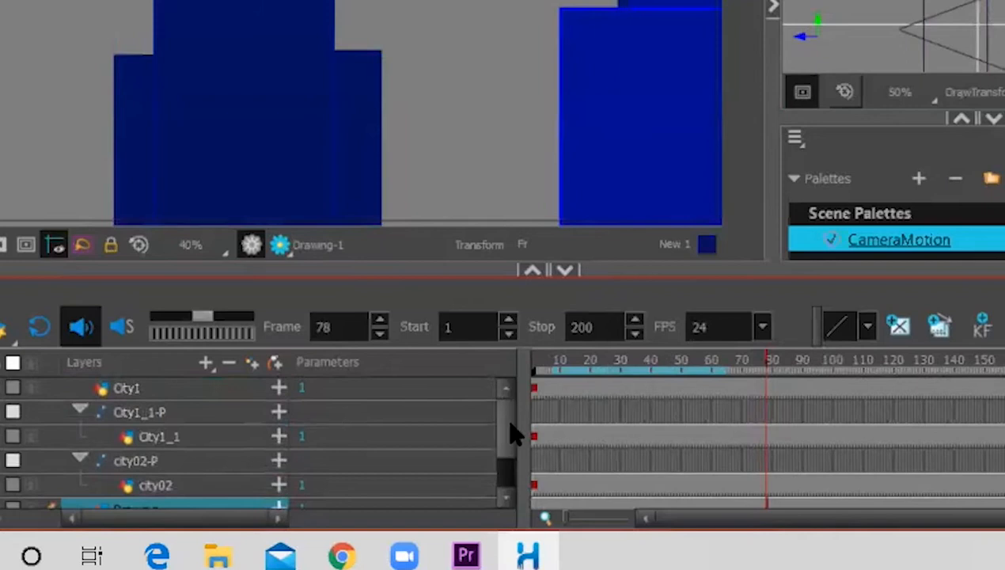
scroll(506, 459, down, 3)
scroll(497, 485, up, 2)
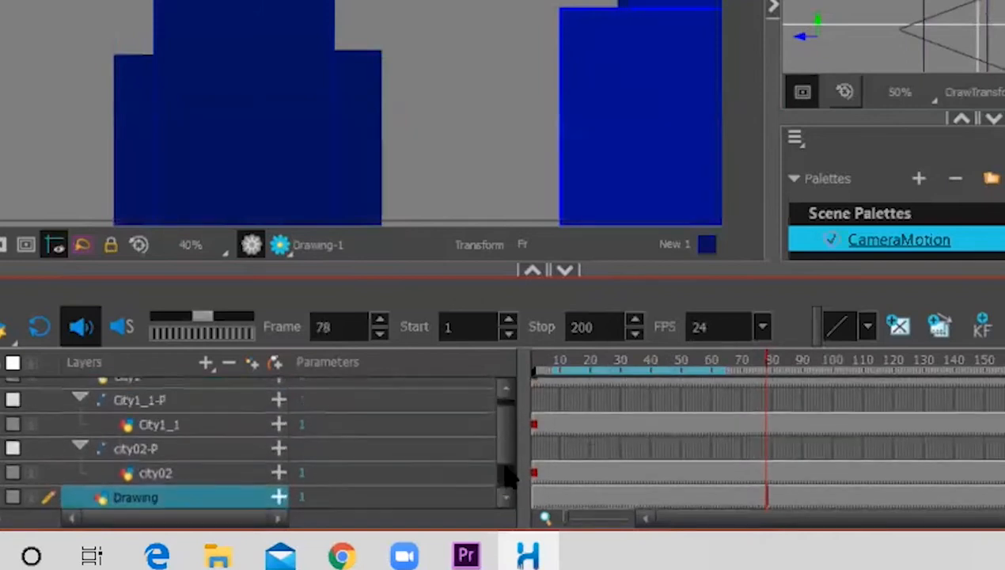
Review the Camera-P keyframes at frames 20 and 60 by scrubbing through the camera move between them
scroll(510, 489, down, 2)
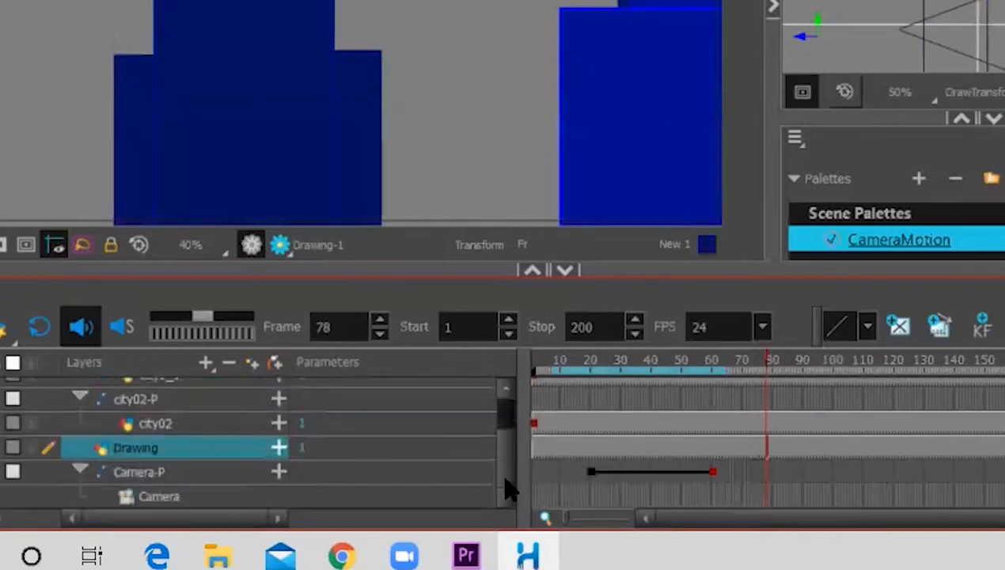
click(593, 369)
click(592, 475)
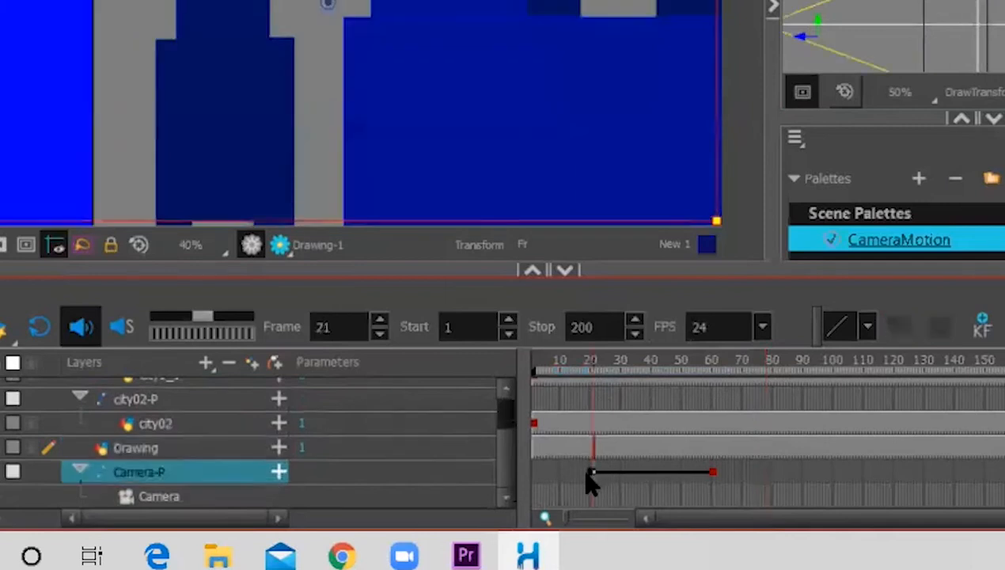
drag(681, 369, 701, 369)
right_click(622, 361)
click(627, 366)
drag(643, 366, 711, 370)
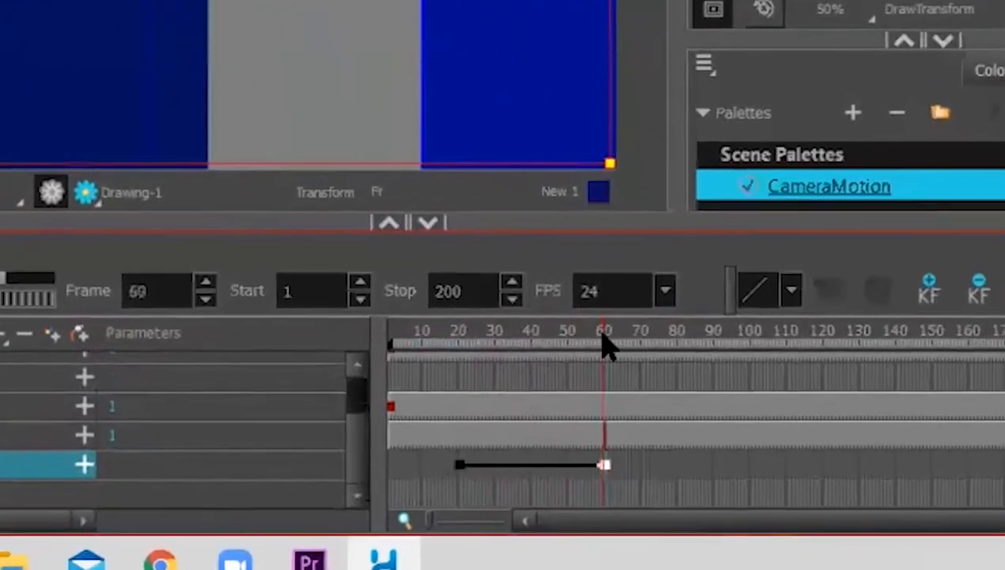
Add a keyframe to the camera peg at frame 91
drag(604, 346, 710, 346)
mouse_move(580, 287)
mouse_down()
mouse_move(592, 286)
mouse_move(588, 295)
mouse_up()
mouse_move(483, 272)
mouse_down()
mouse_move(493, 267)
mouse_move(484, 274)
mouse_up()
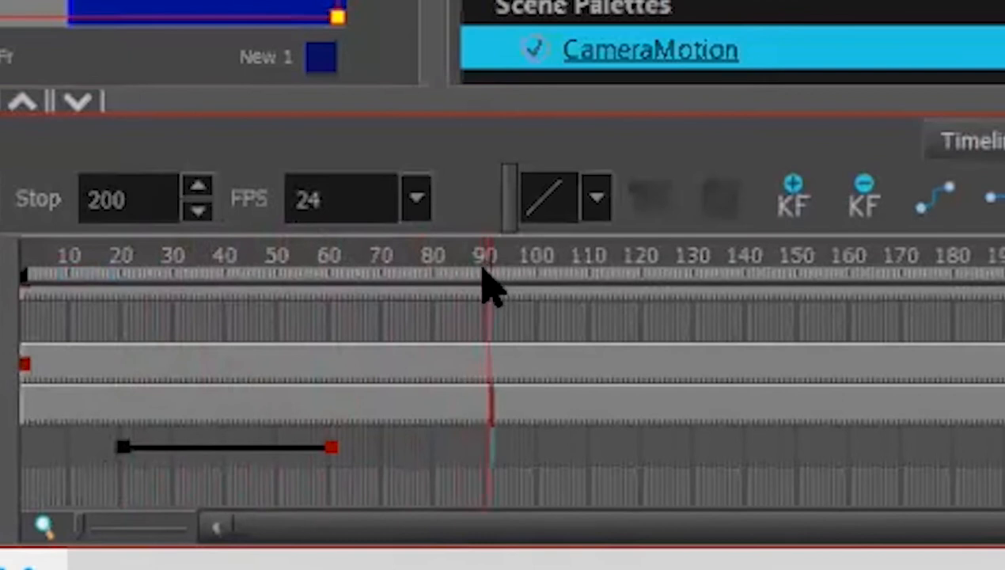
click(790, 205)
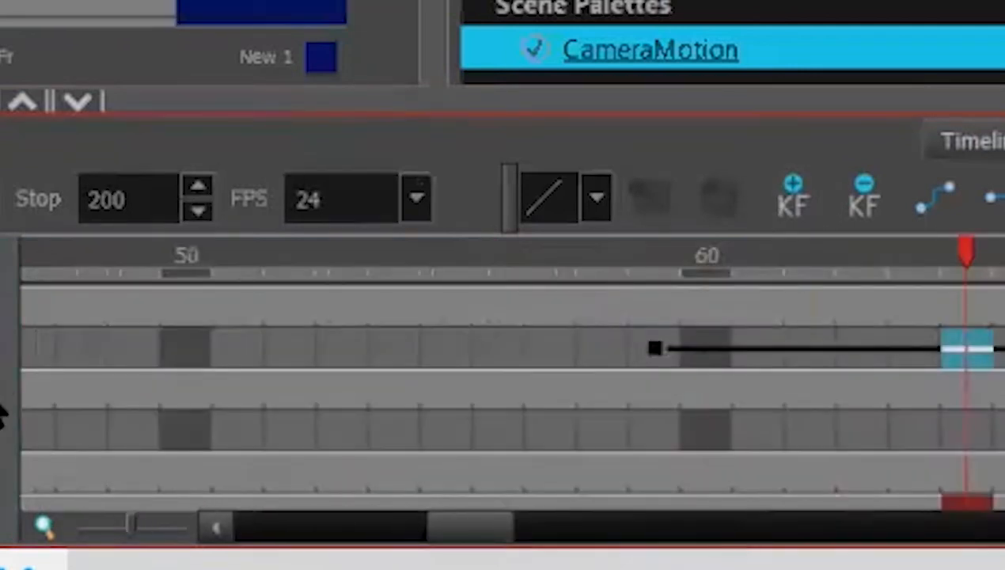
Zoom the timeline to show the camera peg's keyframes and scrub from frame 60 to frame 91
scroll(1, 443, down, 1)
scroll(2, 447, down, 1)
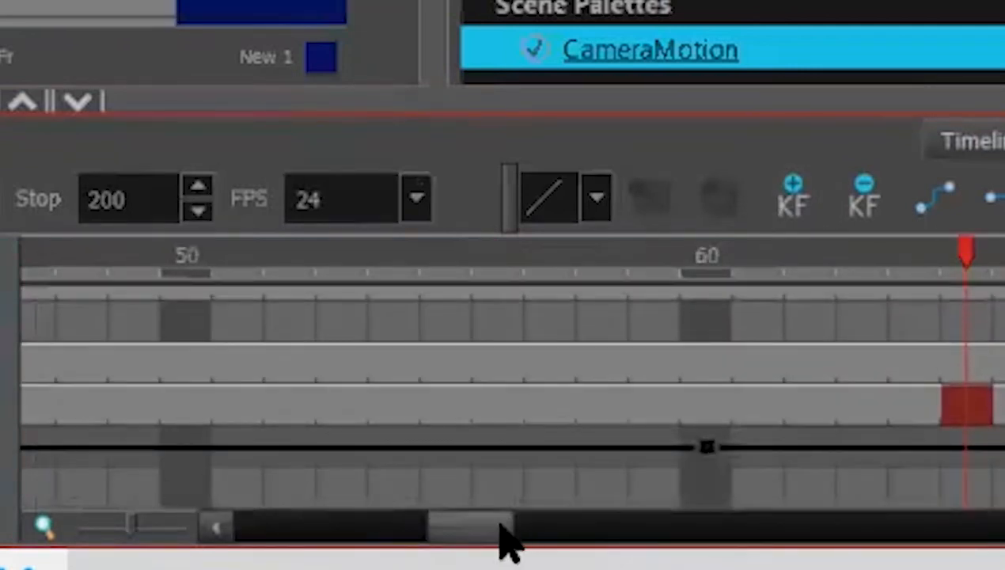
click(106, 524)
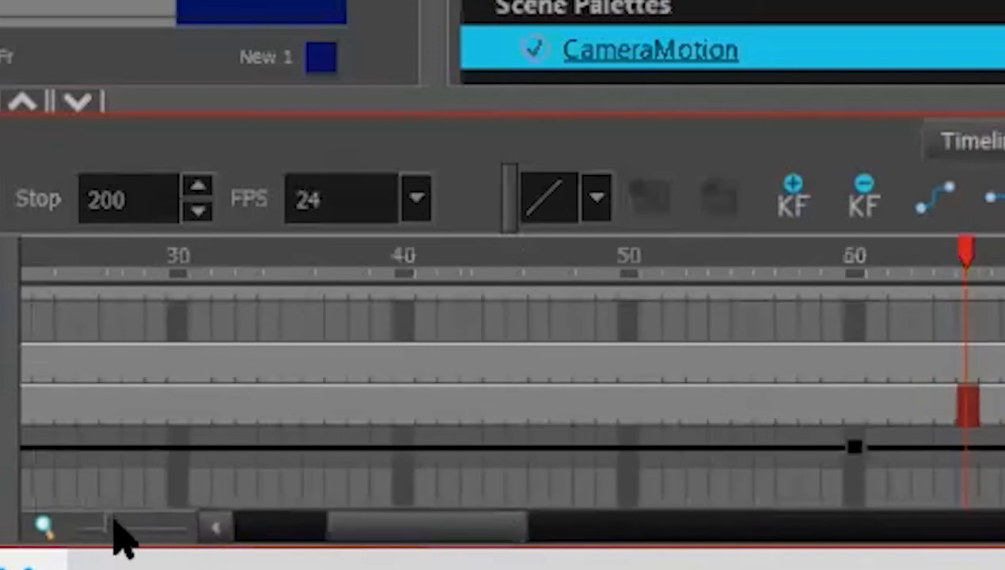
click(149, 523)
click(160, 523)
click(101, 522)
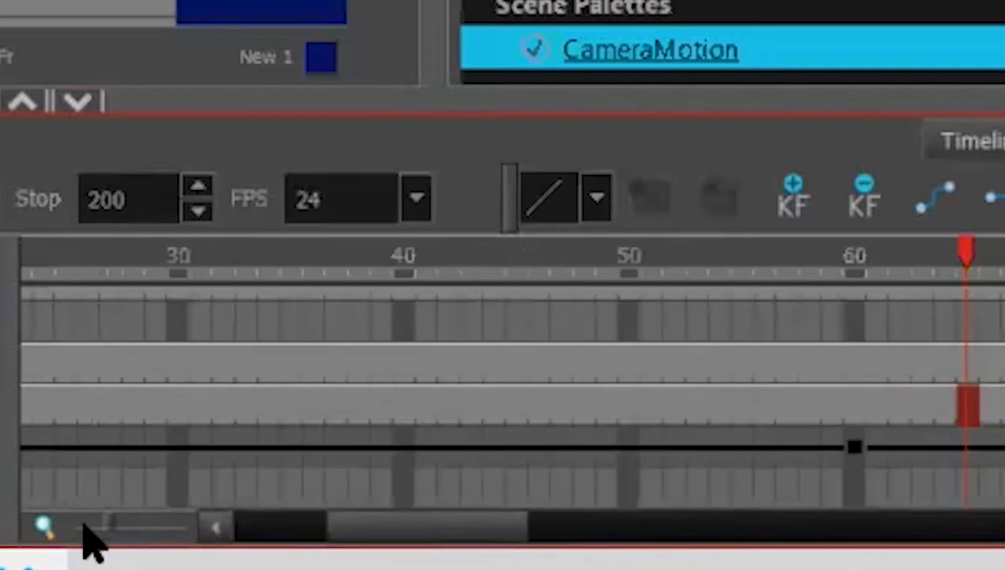
click(93, 524)
click(537, 268)
drag(536, 265, 646, 268)
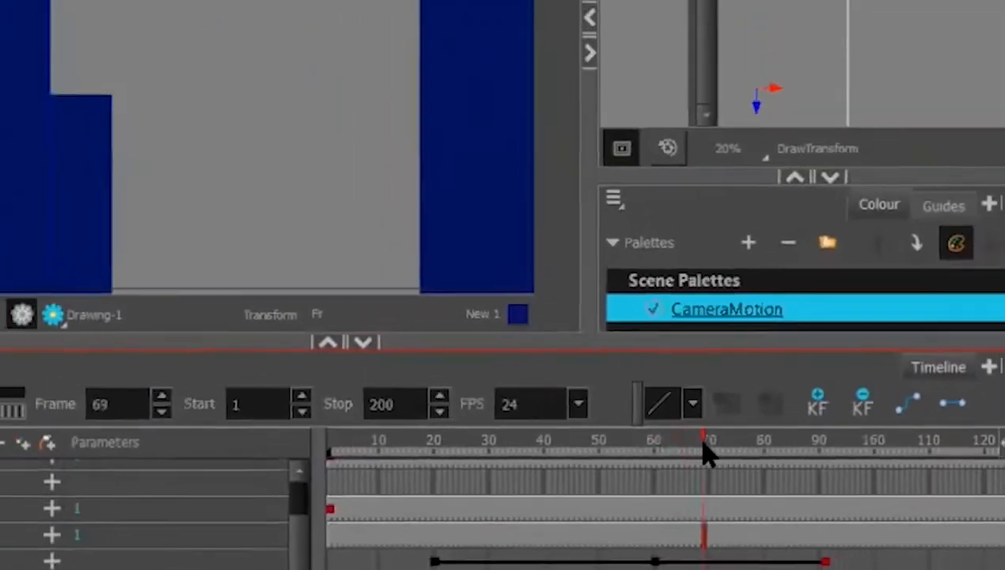
drag(766, 545, 827, 546)
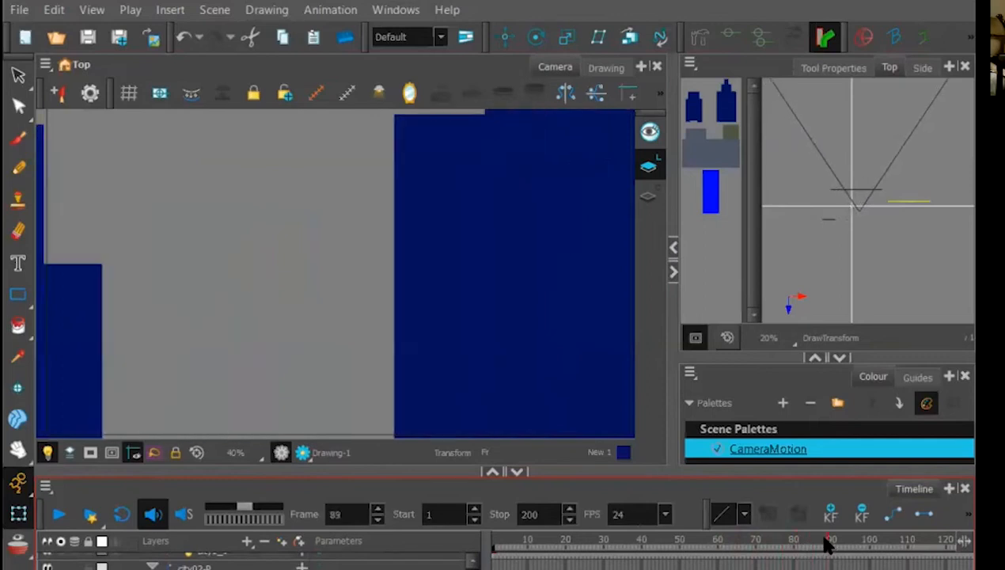
click(839, 546)
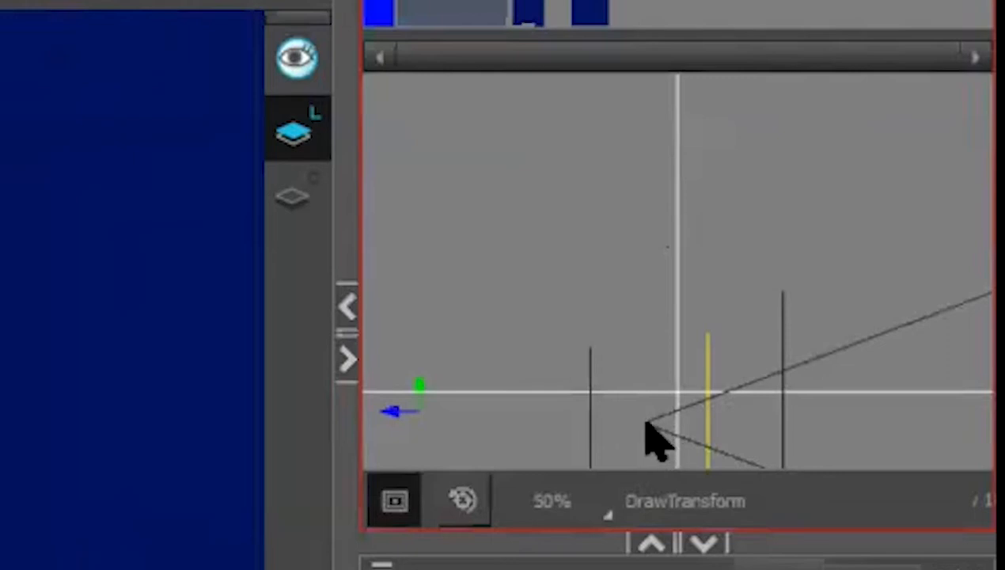
At frame 91, raise the camera in the Side view and shift it to the right in the Top view
drag(651, 433, 685, 402)
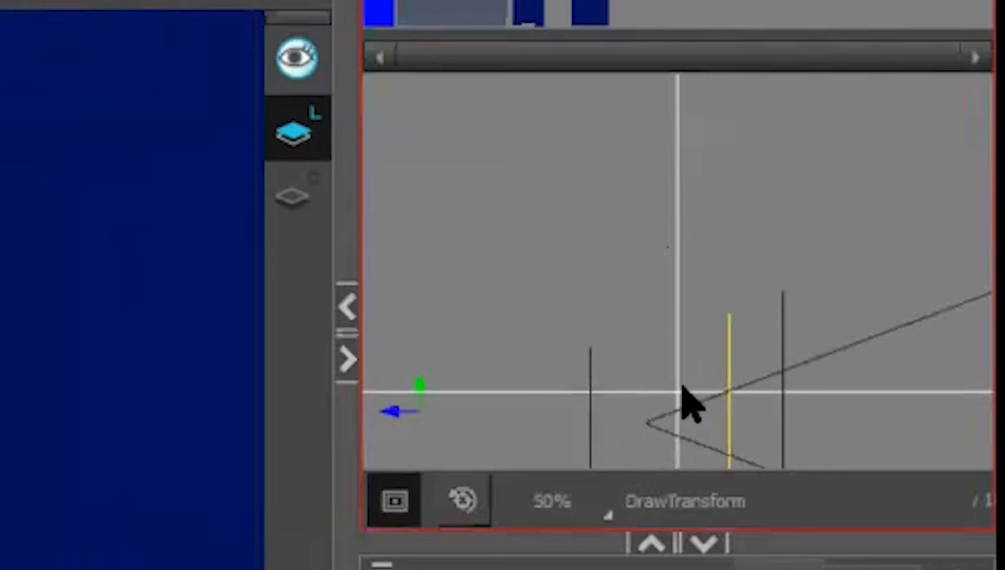
key(ctrl+z)
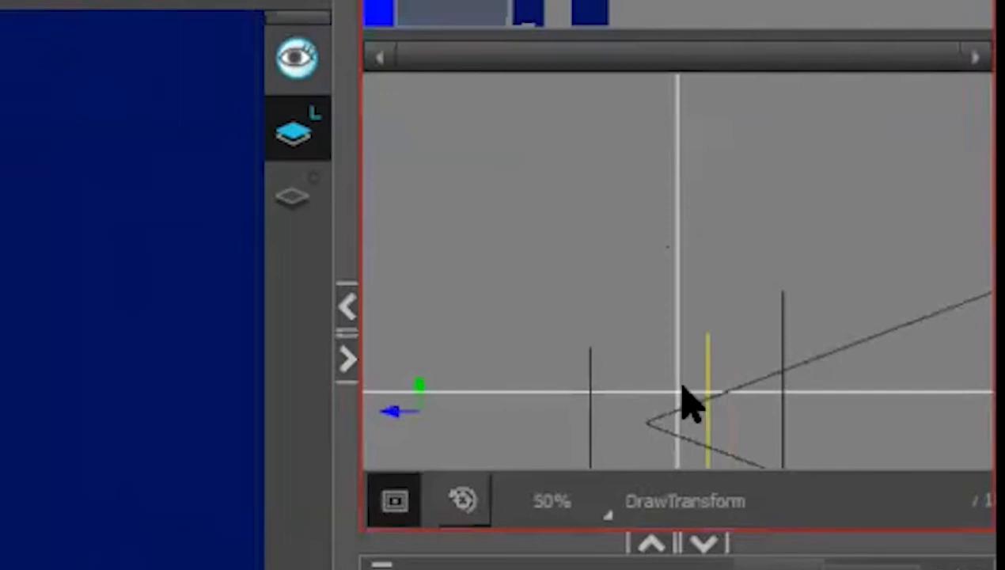
click(651, 426)
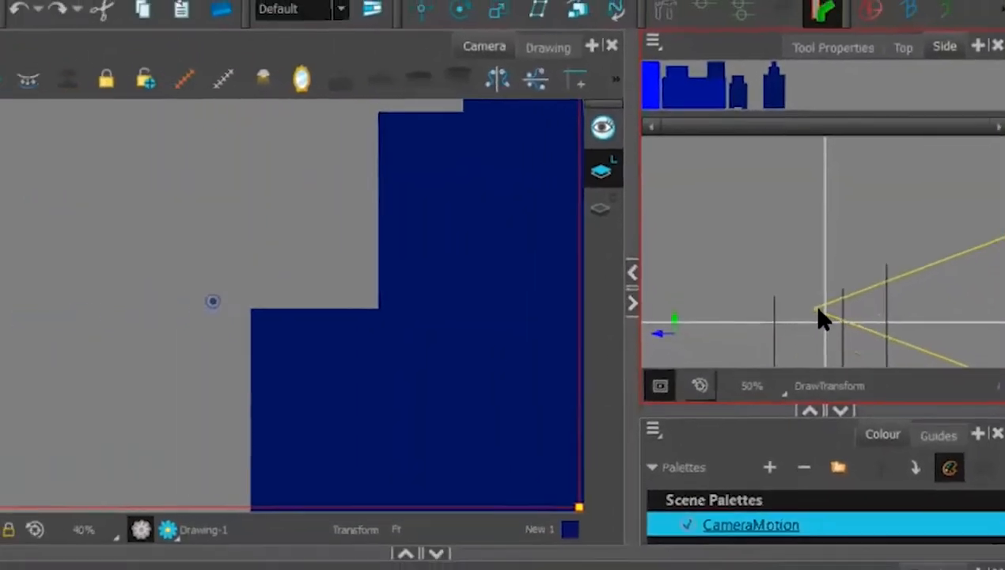
drag(820, 311, 853, 276)
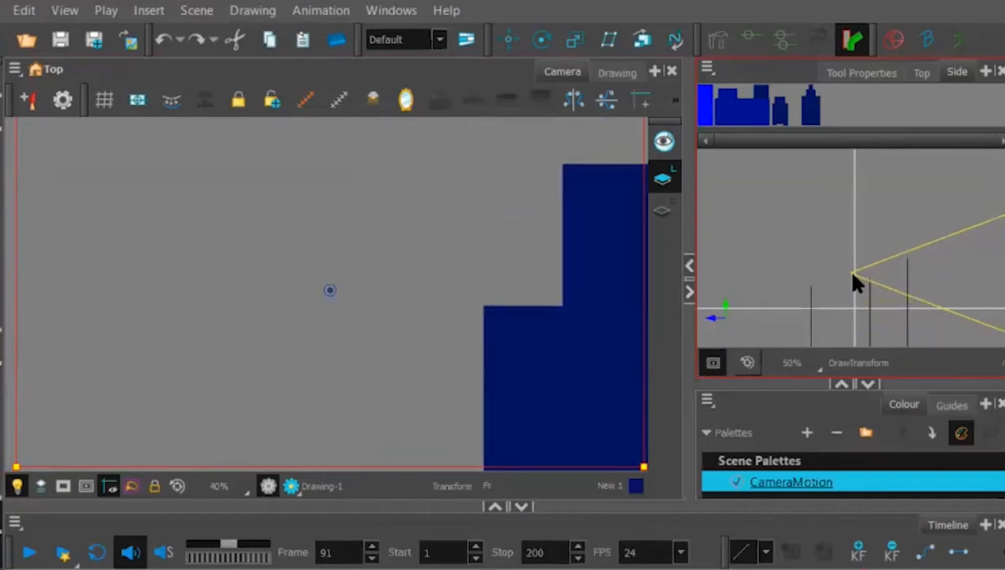
click(921, 73)
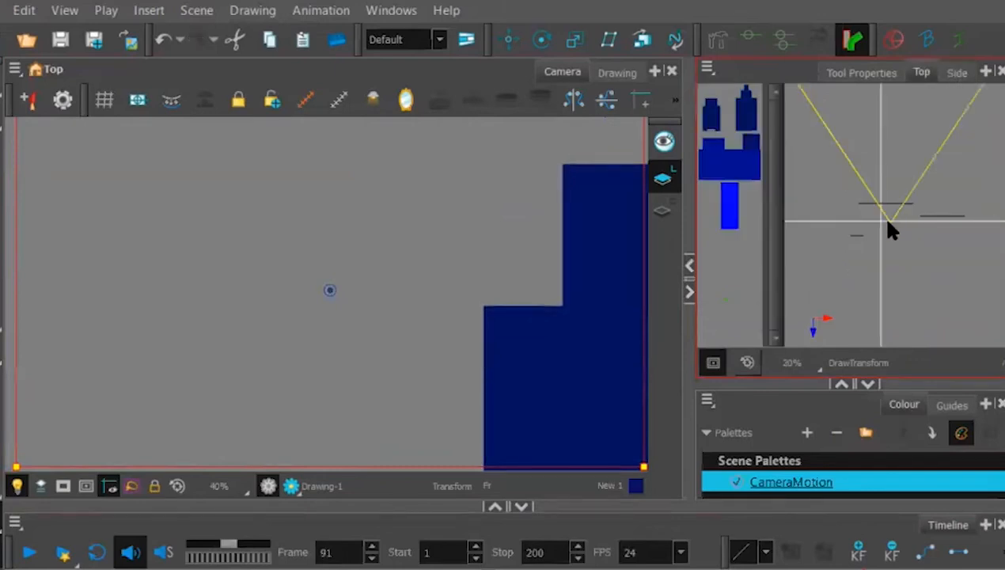
mouse_move(889, 218)
mouse_down()
mouse_move(908, 219)
mouse_move(900, 223)
mouse_up()
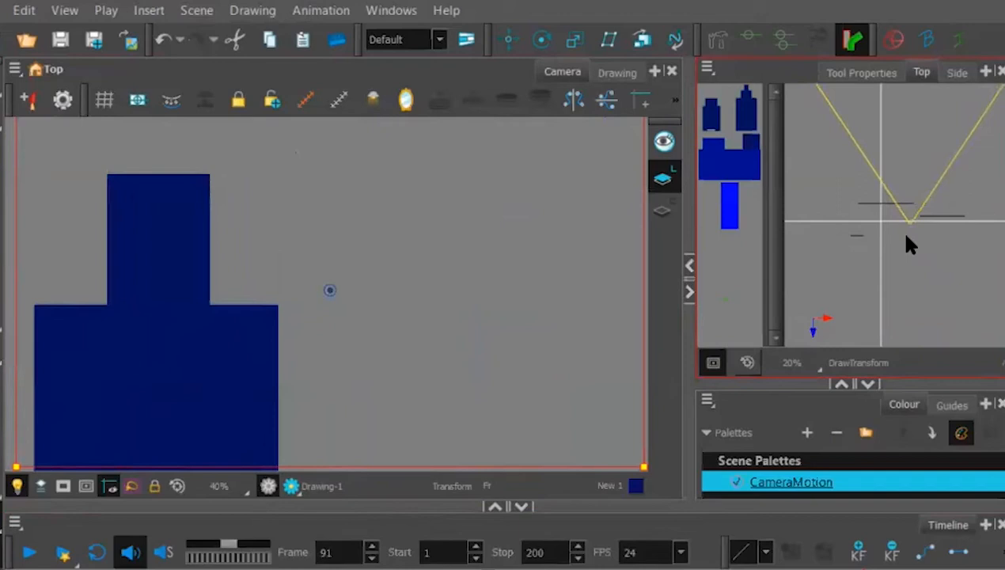
Scrub back to frame 20 and play the camera animation from there
drag(886, 569, 827, 569)
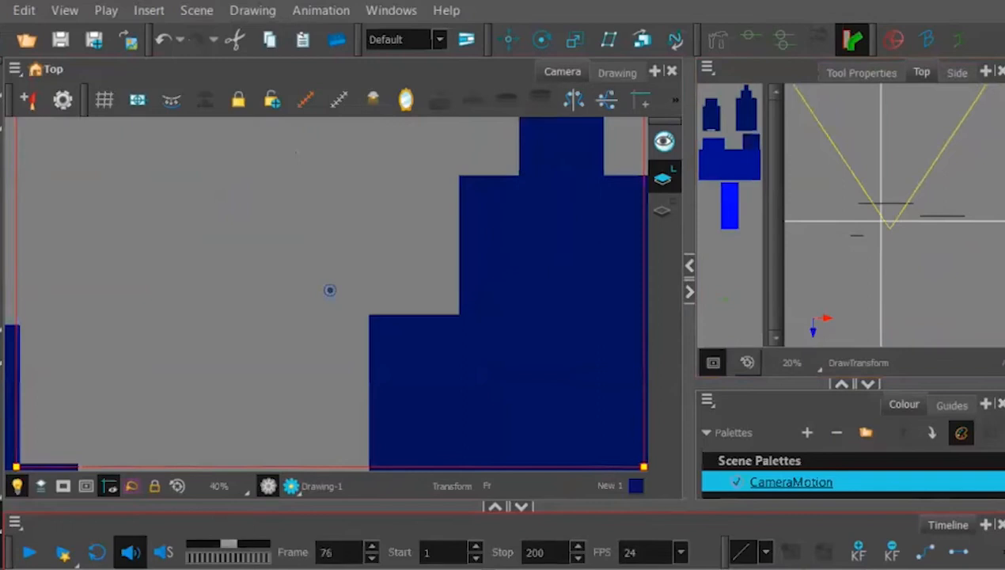
drag(827, 569, 606, 569)
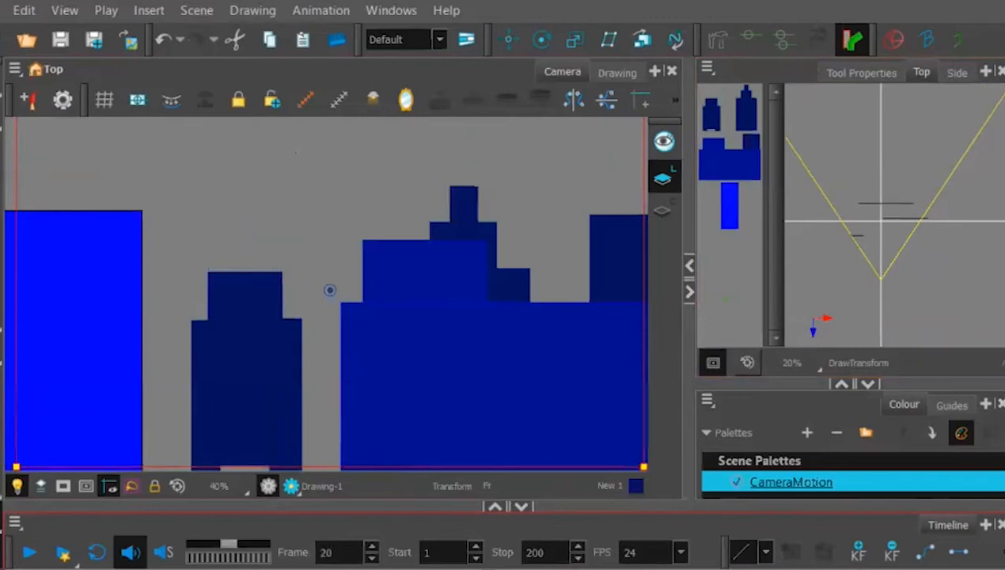
key(Return)
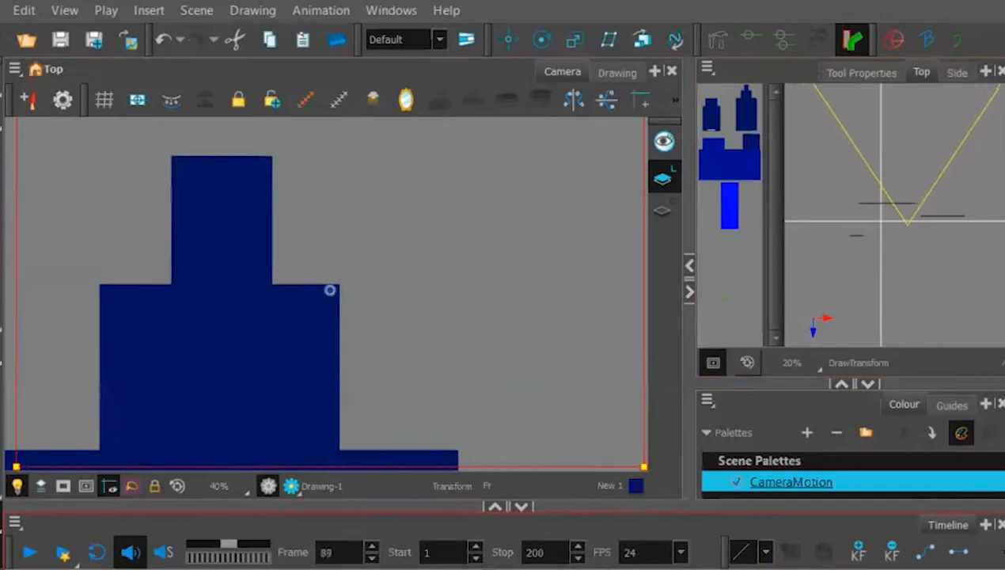
Step back and forth through the frames between 60 and 91 to check the camera's sideways and upward move
key(comma)
key(comma)
key(comma)
key(comma)
key(comma)
key(comma)
key(comma)
key(comma)
key(comma)
key(comma)
key(comma)
key(comma)
key(comma)
key(comma)
key(comma)
key(comma)
key(comma)
key(comma)
key(comma)
key(comma)
key(period)
key(period)
key(period)
key(period)
key(period)
key(period)
key(period)
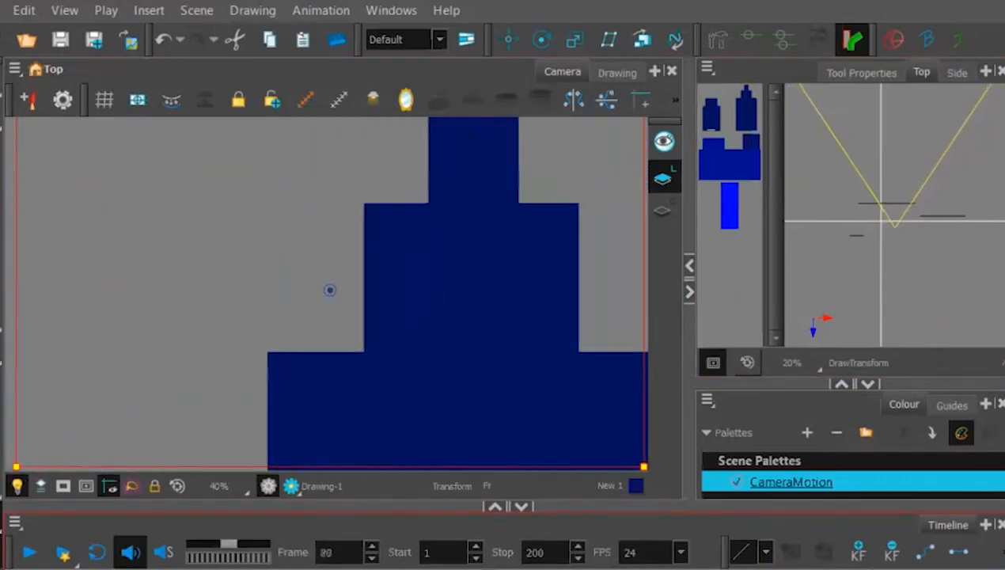
key(period)
key(period)
key(period)
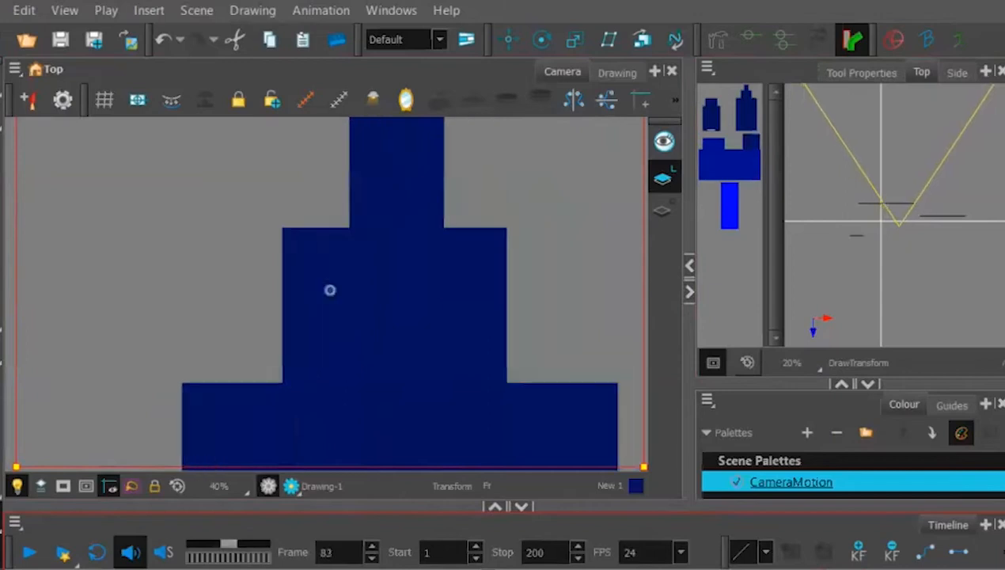
key(period)
key(comma)
key(comma)
key(comma)
key(comma)
key(comma)
key(comma)
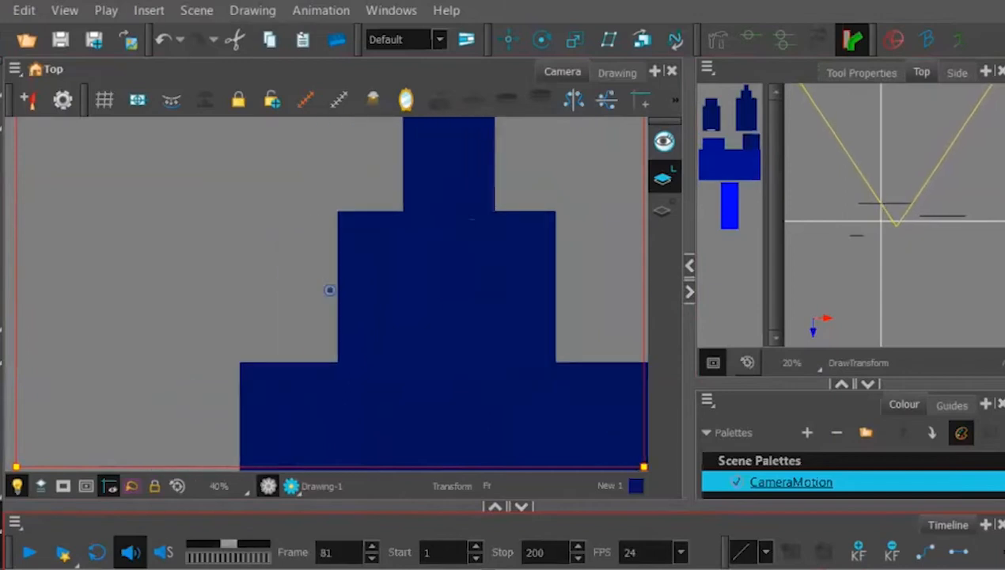
key(period)
key(period)
key(period)
key(period)
key(period)
key(period)
key(period)
key(period)
key(period)
key(period)
key(period)
key(period)
key(period)
key(period)
key(period)
key(period)
key(period)
key(period)
key(period)
key(period)
key(period)
key(period)
key(period)
key(period)
key(period)
key(period)
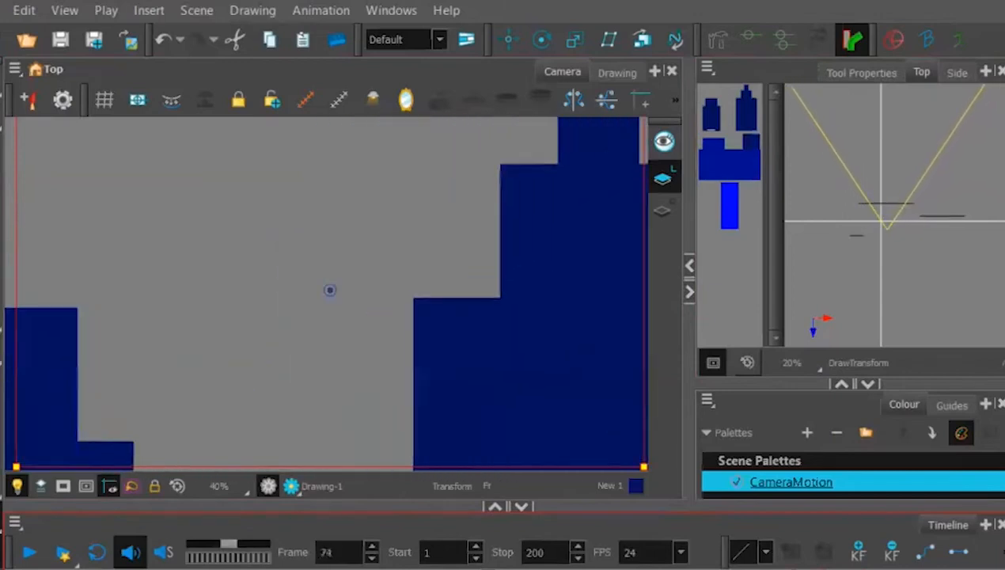
key(comma)
key(comma)
key(comma)
key(comma)
key(comma)
key(comma)
key(comma)
key(comma)
key(comma)
key(comma)
key(comma)
key(comma)
key(comma)
key(comma)
key(comma)
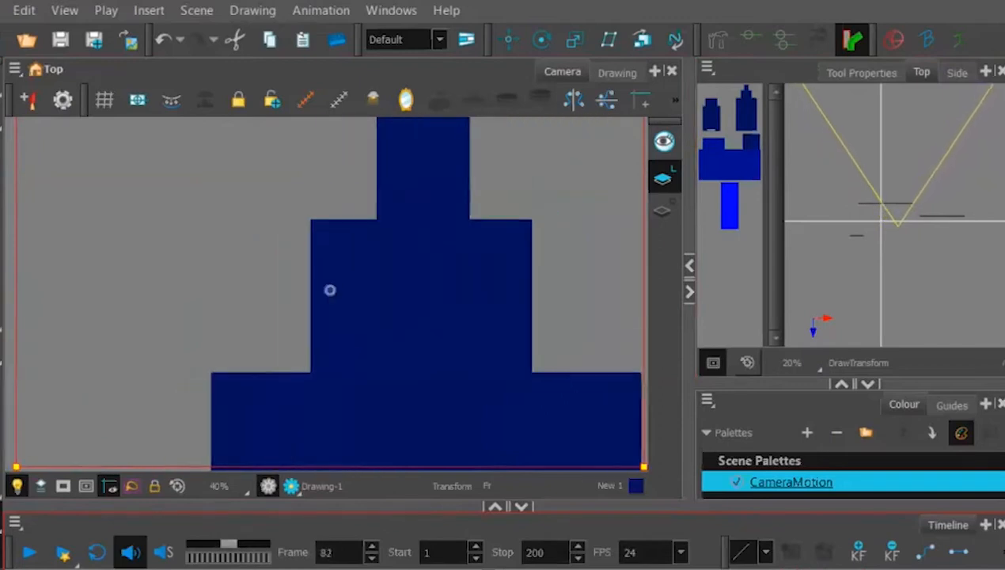
key(comma)
key(comma)
key(comma)
key(comma)
key(comma)
key(comma)
key(period)
key(period)
key(period)
key(period)
key(period)
key(period)
key(period)
key(period)
key(period)
key(period)
key(period)
key(period)
key(period)
key(comma)
key(comma)
key(comma)
key(comma)
key(comma)
key(comma)
key(comma)
key(comma)
key(comma)
key(comma)
key(comma)
key(comma)
key(comma)
key(comma)
key(comma)
key(comma)
key(comma)
key(comma)
key(comma)
key(comma)
key(comma)
key(comma)
key(comma)
key(comma)
key(comma)
key(comma)
key(comma)
key(comma)
key(comma)
key(comma)
key(comma)
key(comma)
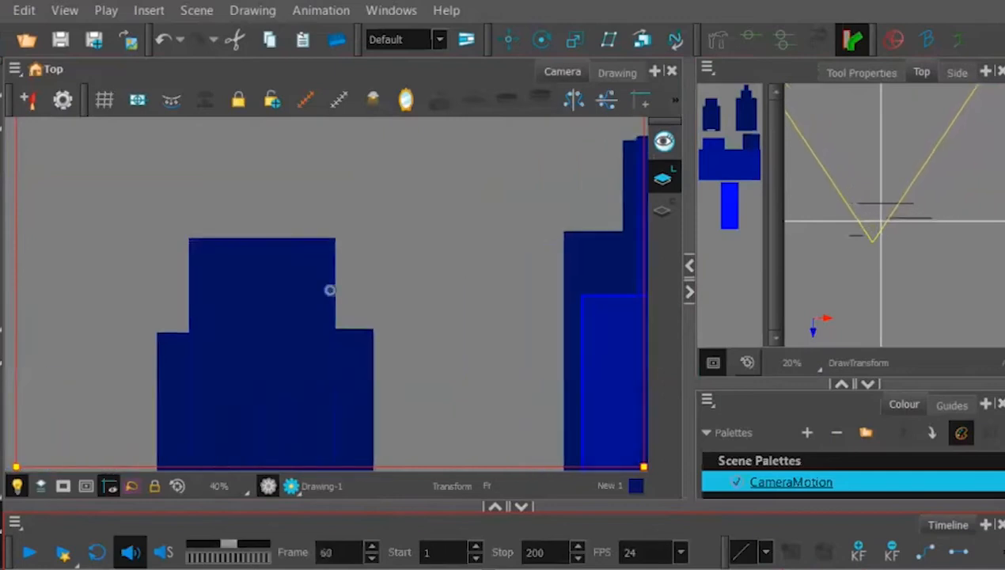
Step back to frame 20 and forward to frame 51 to examine the camera's approach through the buildings
key(comma)
key(comma)
key(comma)
key(comma)
key(comma)
key(comma)
key(comma)
key(comma)
key(comma)
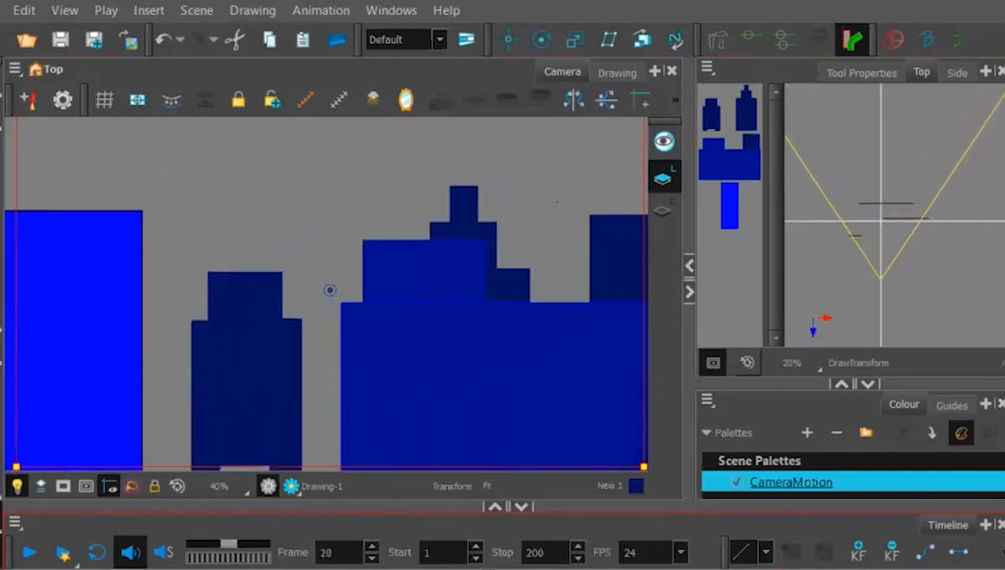
key(period)
key(period)
key(period)
key(period)
key(period)
key(period)
key(period)
key(period)
key(period)
key(period)
key(period)
key(period)
key(period)
key(period)
key(period)
key(period)
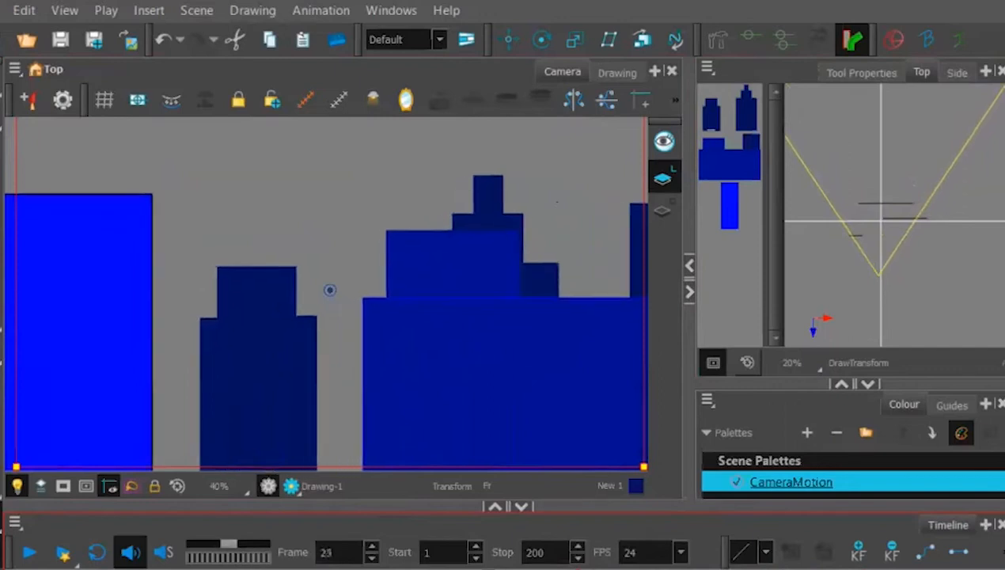
key(period)
key(period)
key(period)
key(period)
key(period)
key(period)
key(period)
key(period)
key(period)
key(period)
key(period)
key(period)
key(period)
key(period)
key(period)
key(period)
key(period)
key(period)
key(period)
key(period)
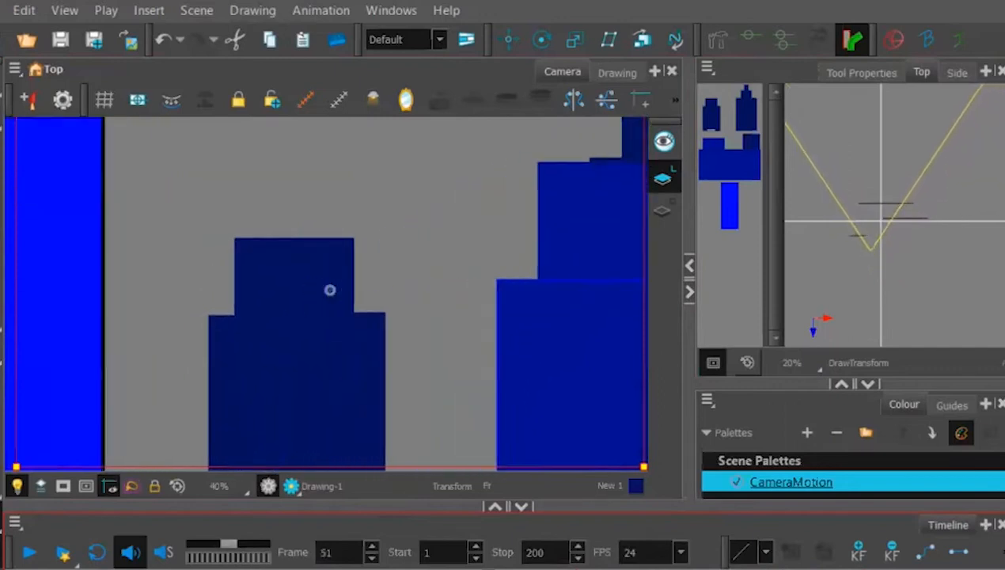
Step back and forth through the frames leading up to frame 60 to examine the camera's movement into that keyframe
key(comma)
key(comma)
key(comma)
key(comma)
key(comma)
key(comma)
key(comma)
key(comma)
key(comma)
key(comma)
key(comma)
key(comma)
key(comma)
key(comma)
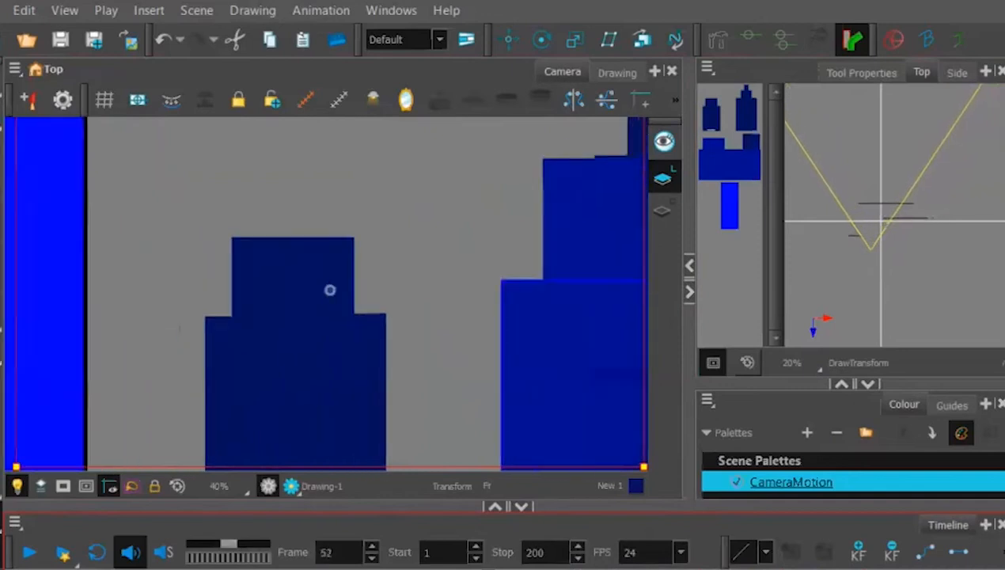
key(period)
key(period)
key(period)
key(period)
key(period)
key(period)
key(period)
key(period)
key(period)
key(period)
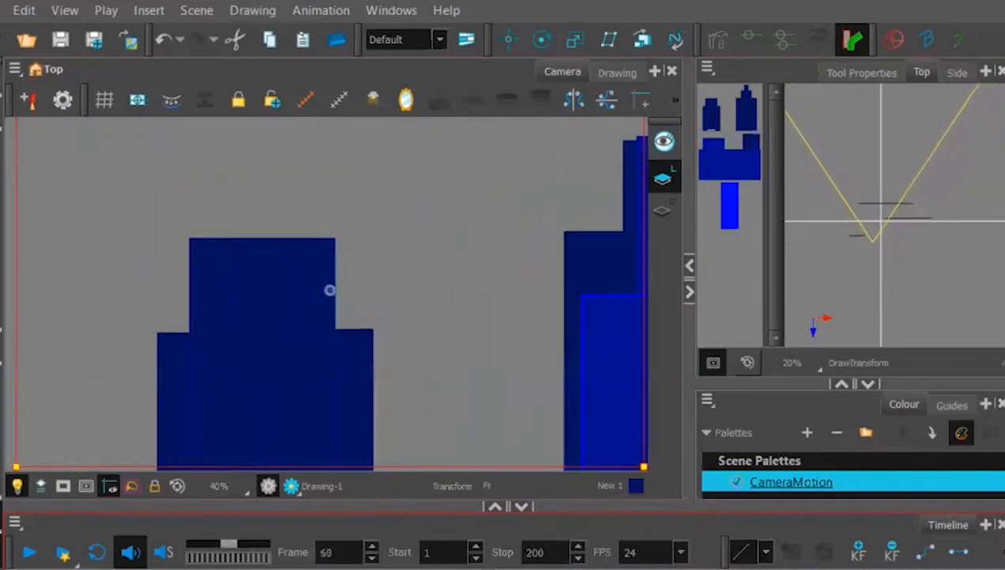
Step repeatedly between the frames around 60 and 61 to examine the camera's change of direction at the keyframe
key(comma)
key(comma)
key(period)
key(comma)
key(period)
key(comma)
key(comma)
key(comma)
key(comma)
key(period)
key(period)
key(period)
key(period)
key(comma)
key(comma)
key(comma)
key(period)
key(comma)
key(period)
key(comma)
key(period)
key(period)
key(period)
key(period)
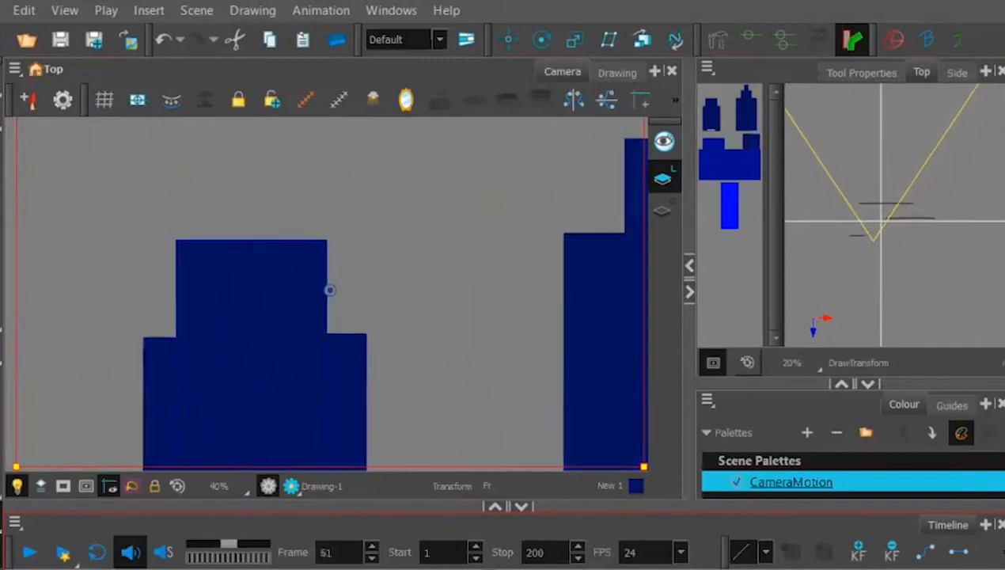
key(comma)
key(comma)
key(comma)
key(comma)
key(comma)
key(period)
key(period)
key(period)
key(period)
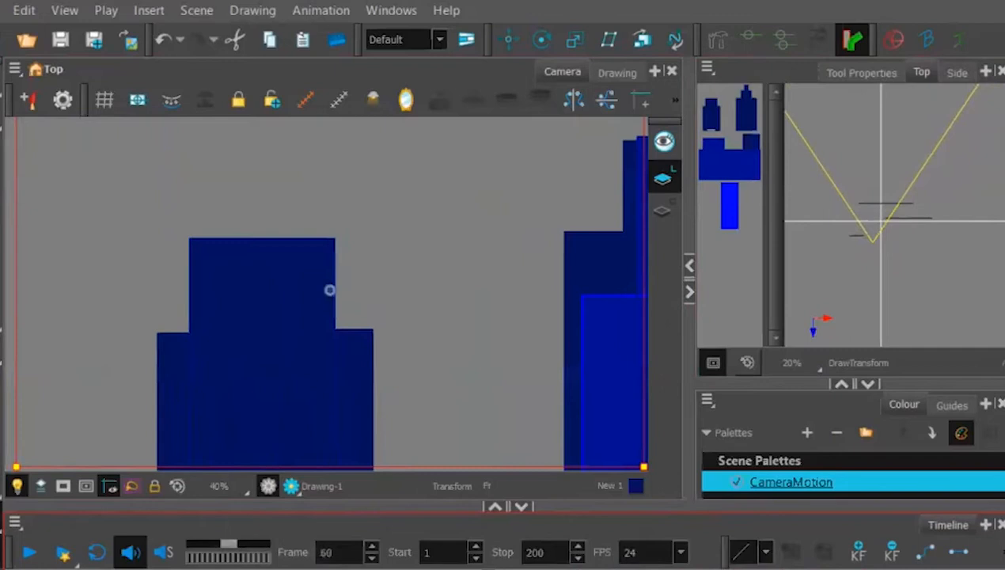
Step back to frame 45 and forward again to frame 61 to check how the camera passes through the frame 60 keyframe
key(comma)
key(comma)
key(comma)
key(comma)
key(comma)
key(comma)
key(comma)
key(comma)
key(comma)
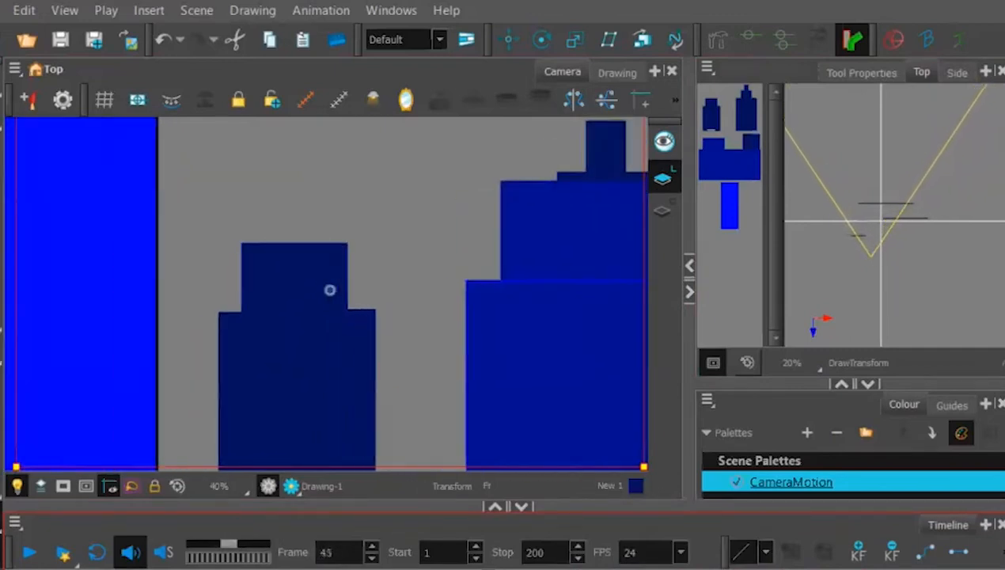
key(period)
key(period)
key(period)
key(period)
key(period)
key(period)
key(period)
key(period)
key(period)
key(period)
key(comma)
key(comma)
key(comma)
key(comma)
key(comma)
key(comma)
key(comma)
key(comma)
key(period)
key(period)
key(period)
key(period)
key(period)
key(period)
key(period)
key(period)
key(period)
key(period)
key(period)
key(period)
key(period)
key(period)
key(period)
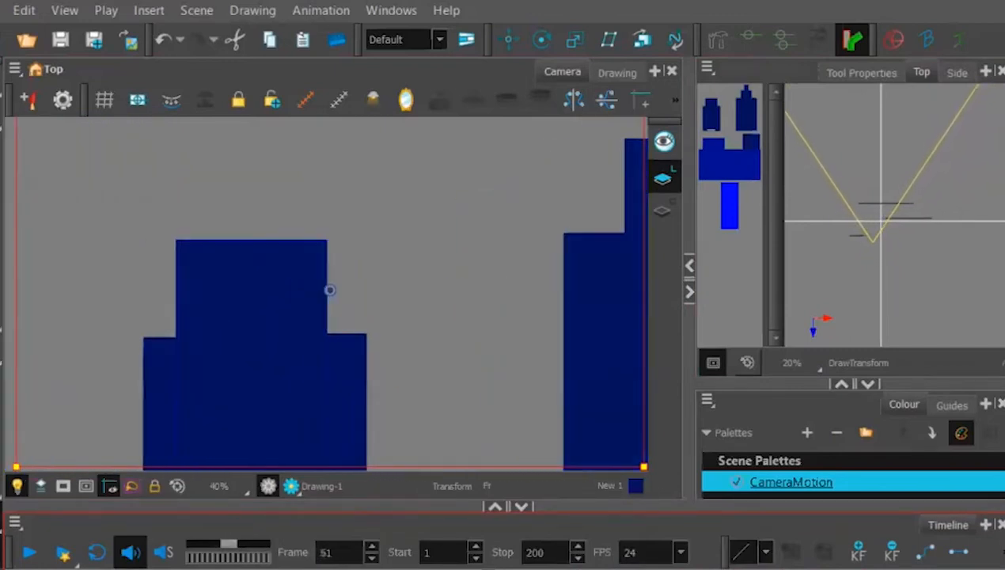
Step back from frame 51 and forward to it again to examine how the camera moves between the buildings
key(comma)
key(comma)
key(comma)
key(comma)
key(comma)
key(comma)
key(comma)
key(comma)
key(comma)
key(comma)
key(comma)
key(comma)
key(comma)
key(comma)
key(comma)
key(comma)
key(comma)
key(comma)
key(comma)
key(comma)
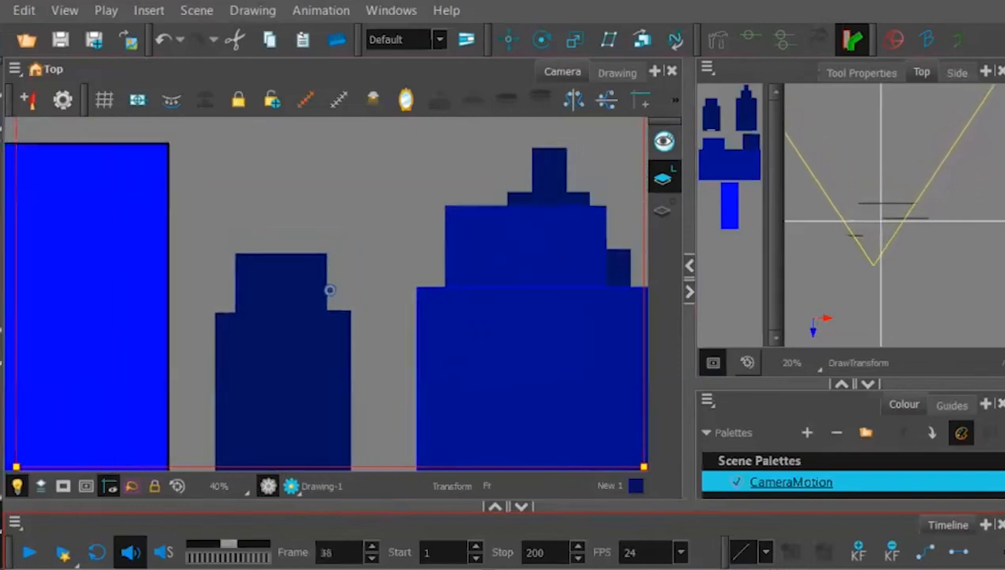
key(period)
key(period)
key(period)
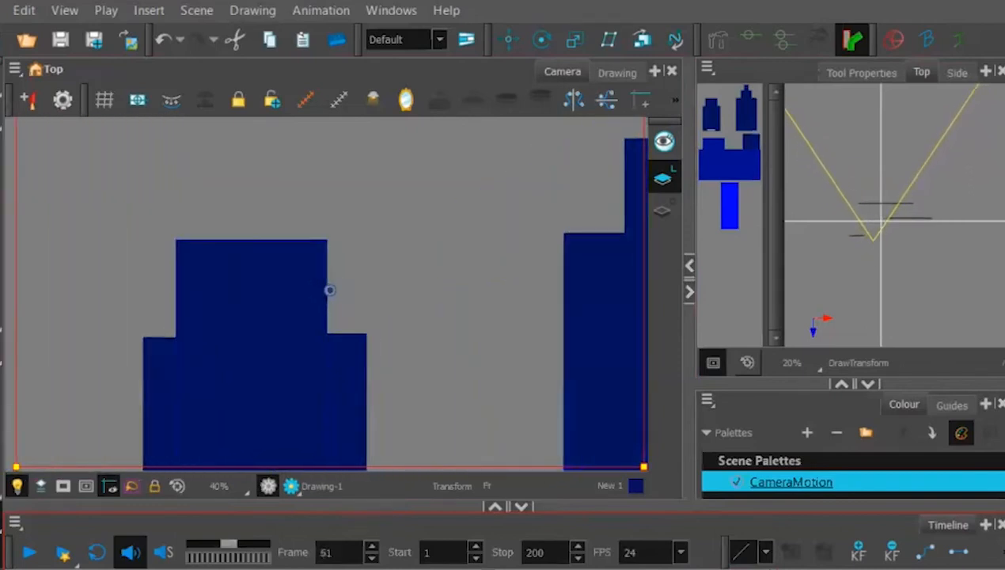
Step back to the camera's first movement keyframe at frame 20 to examine how its motion starts
key(comma)
key(comma)
key(comma)
key(comma)
key(comma)
key(comma)
key(comma)
key(comma)
key(comma)
key(comma)
key(comma)
key(comma)
key(comma)
key(comma)
key(comma)
key(comma)
key(comma)
key(comma)
key(comma)
key(comma)
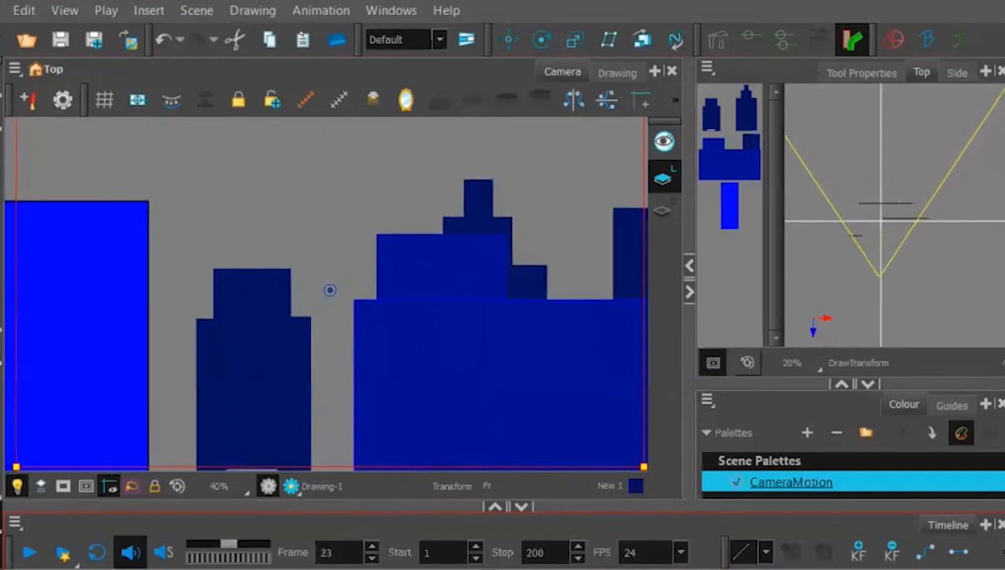
key(period)
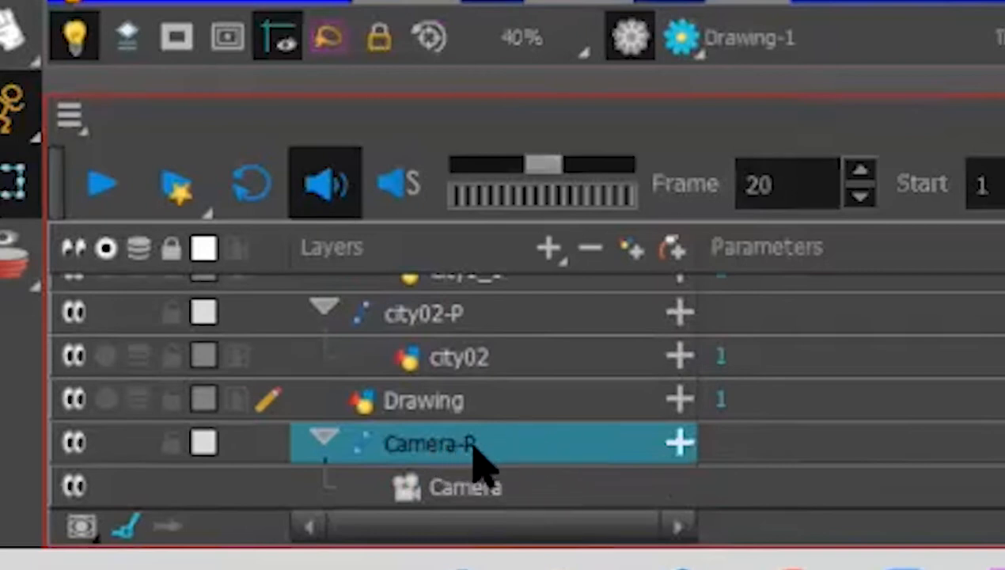
Open the Camera-P peg's layer properties and try the Separate position mode before restoring 3D Path
double_click(584, 440)
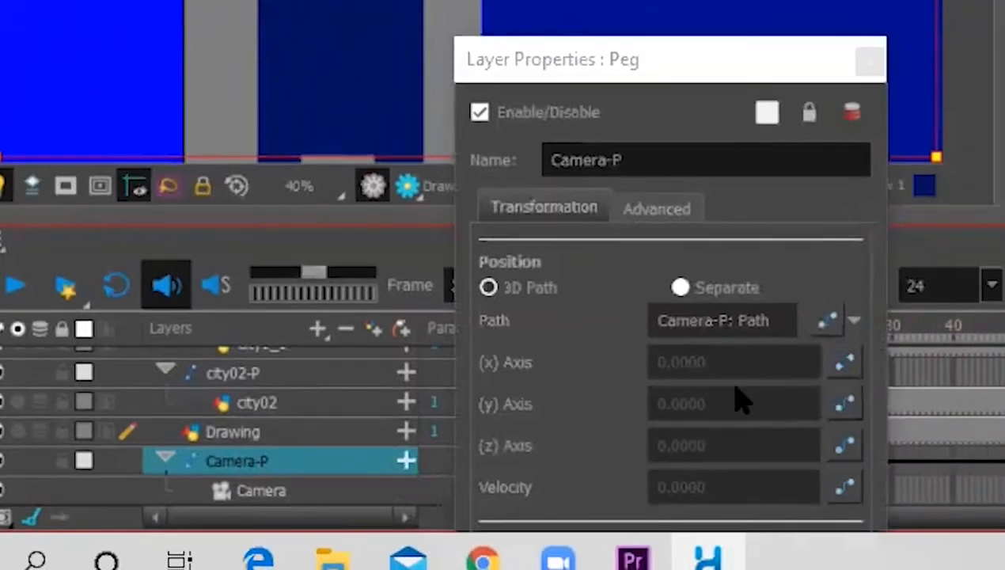
click(775, 73)
drag(776, 73, 1001, 4)
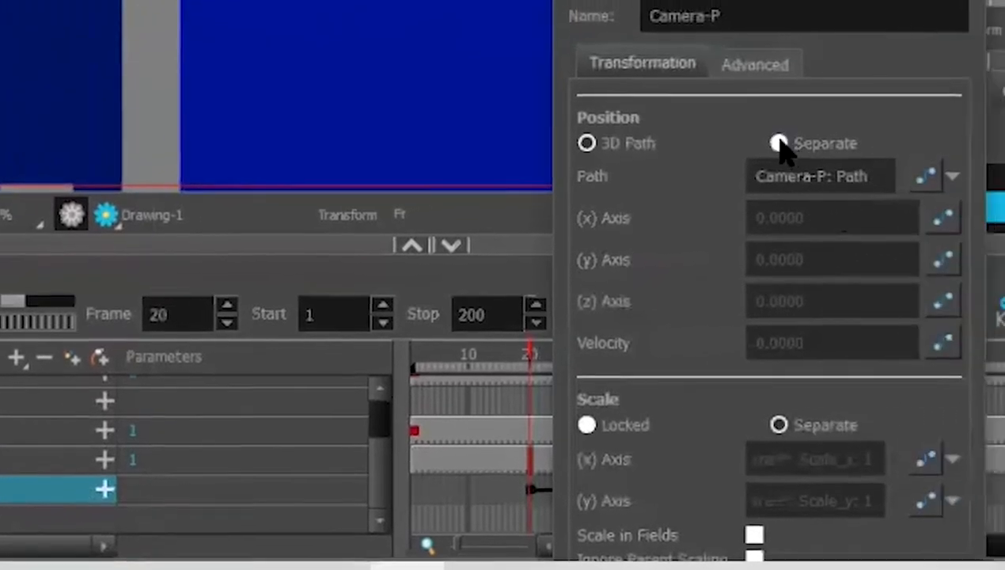
click(941, 128)
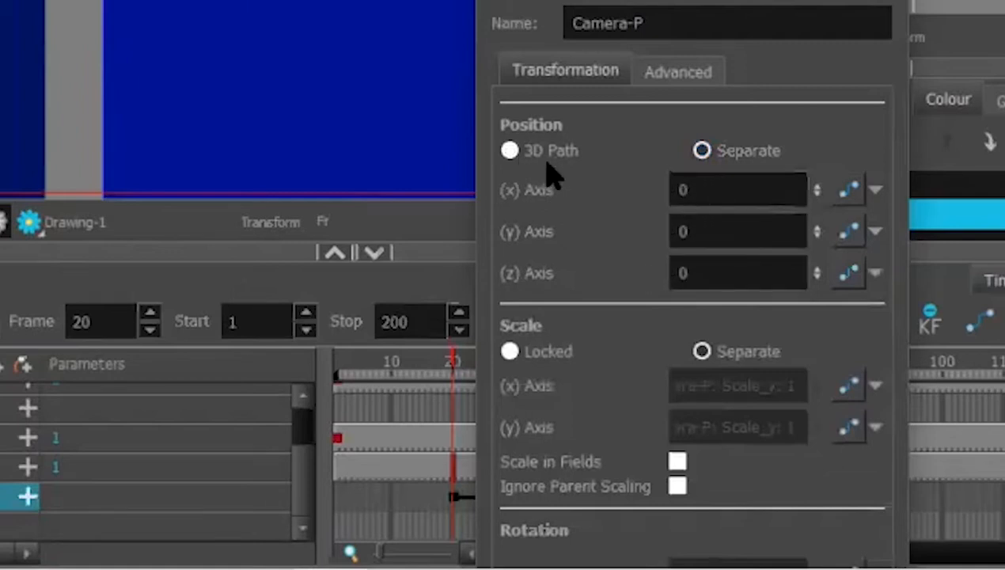
click(510, 150)
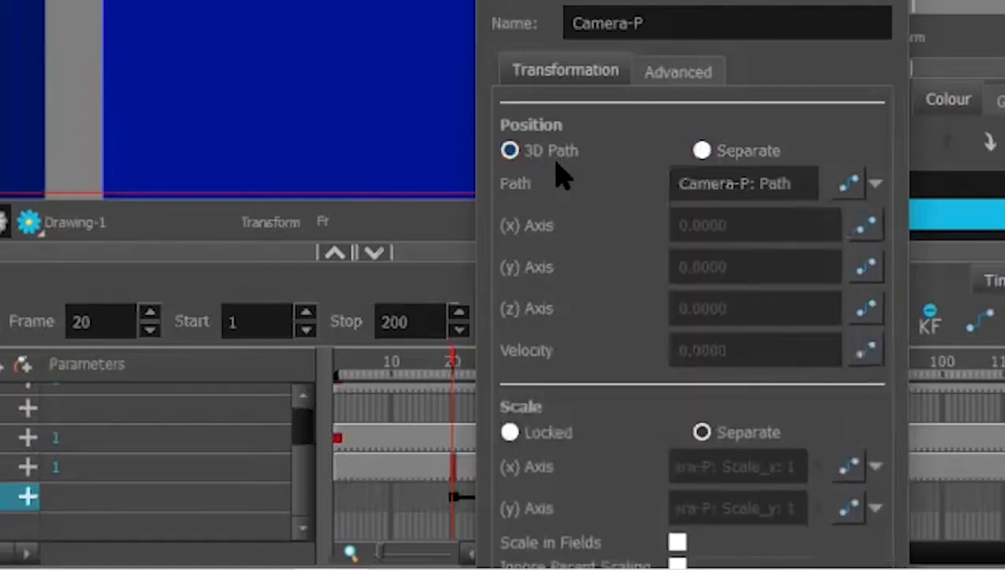
Open the peg's path function in the 3D Path Editor and examine its x, y and z curves
click(851, 187)
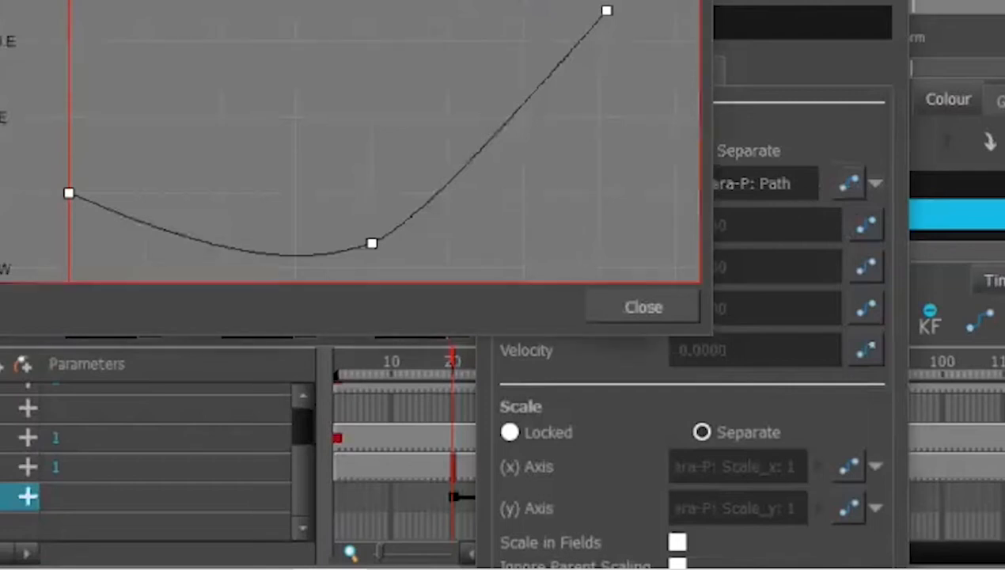
drag(238, 1, 567, 120)
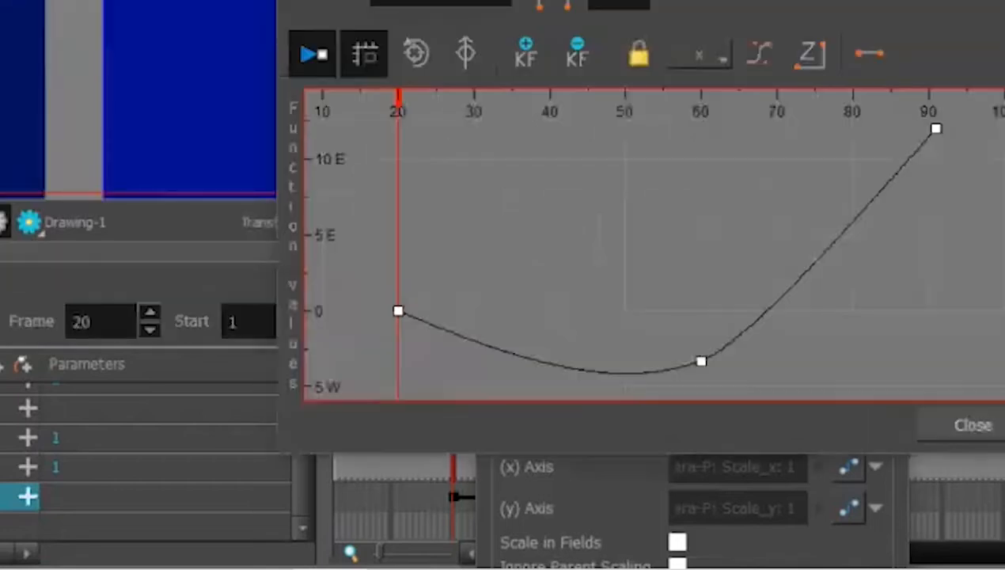
click(723, 57)
click(717, 128)
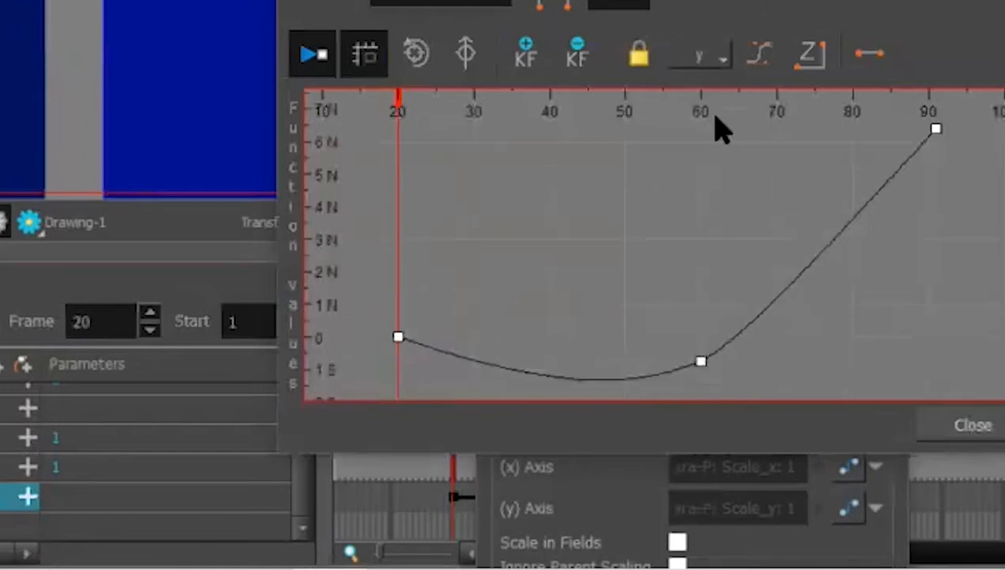
click(716, 57)
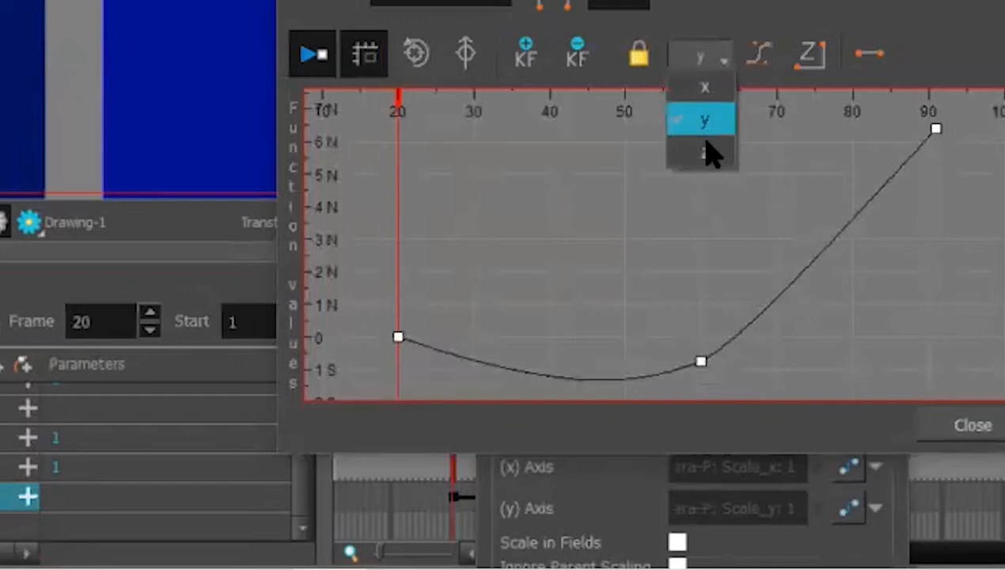
click(717, 154)
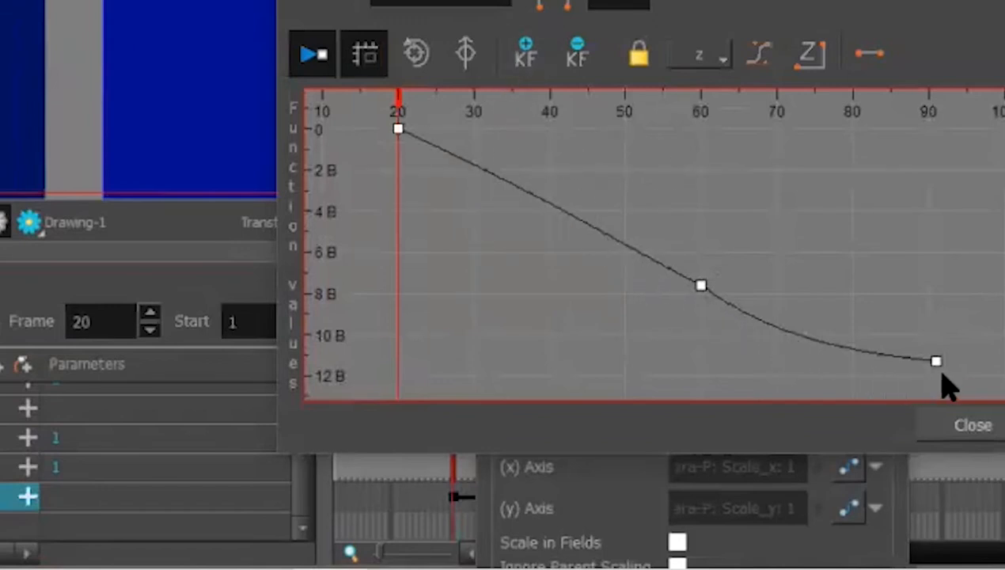
Select the frame 20 keyframe on the z curve and open the path's velocity curve in the Velocity Editor
click(403, 128)
click(401, 128)
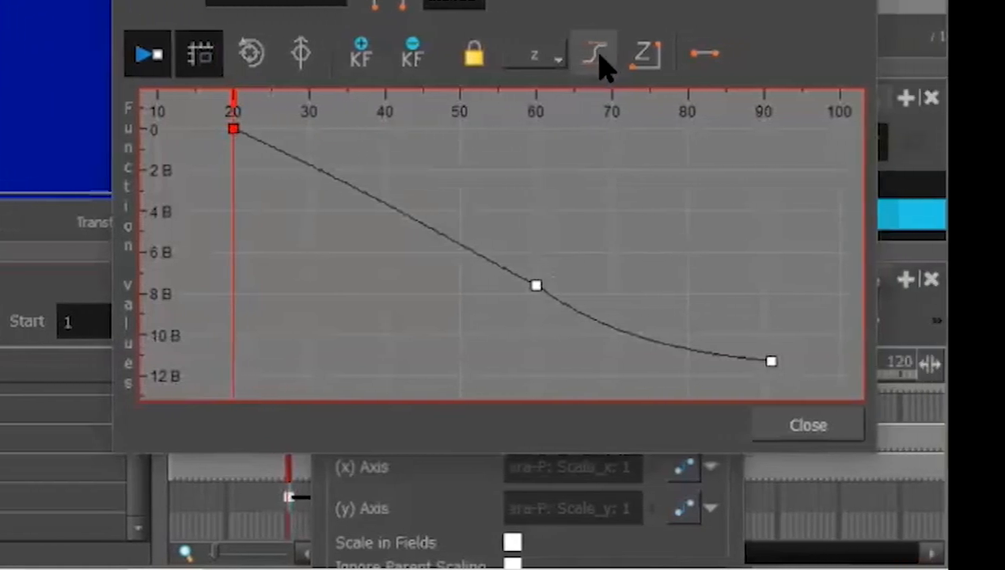
click(751, 54)
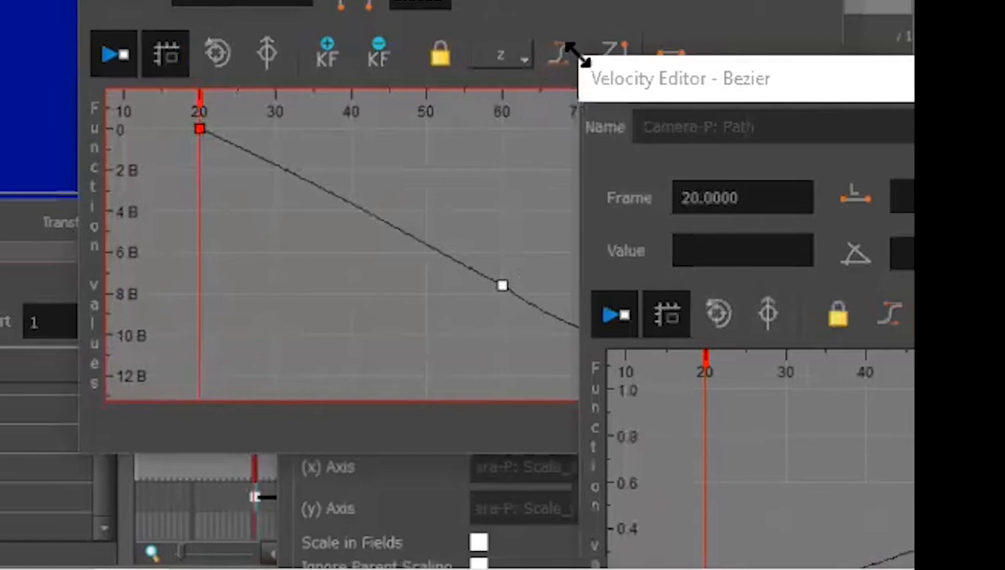
click(780, 79)
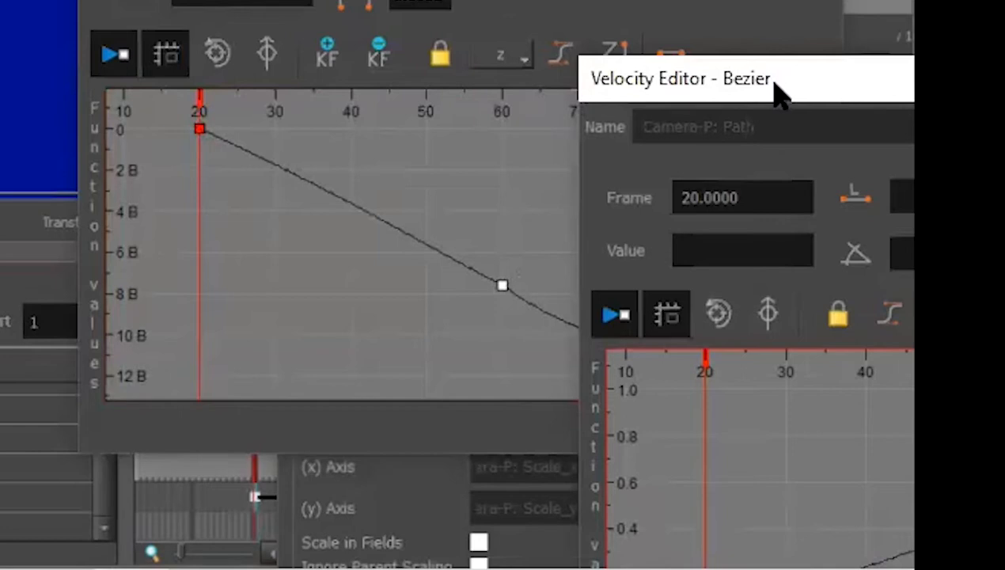
drag(775, 81, 408, 1)
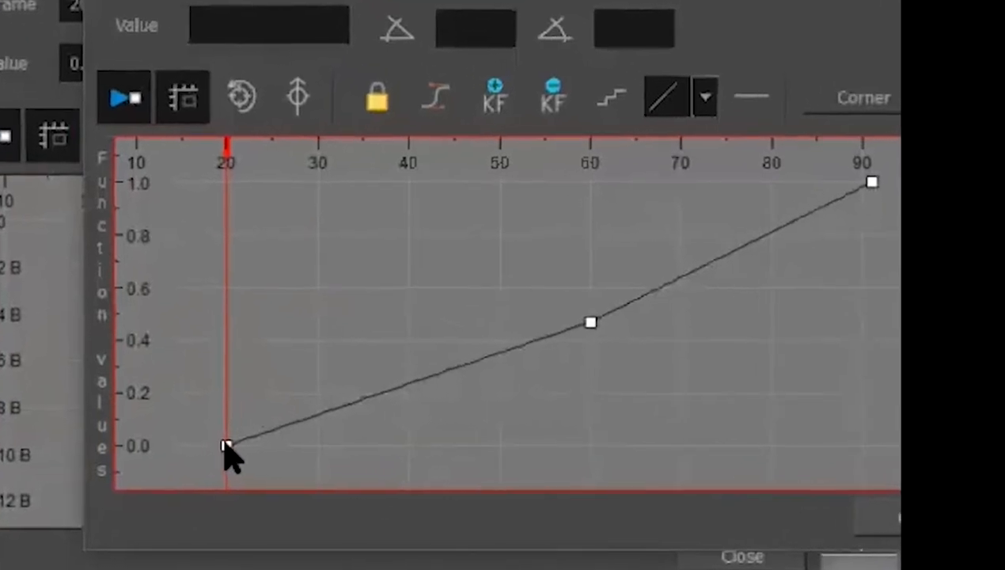
Ease the camera out of frame 20 by extending the velocity keyframe's right handle to about 29.66 at an angle of about -0.02
click(227, 445)
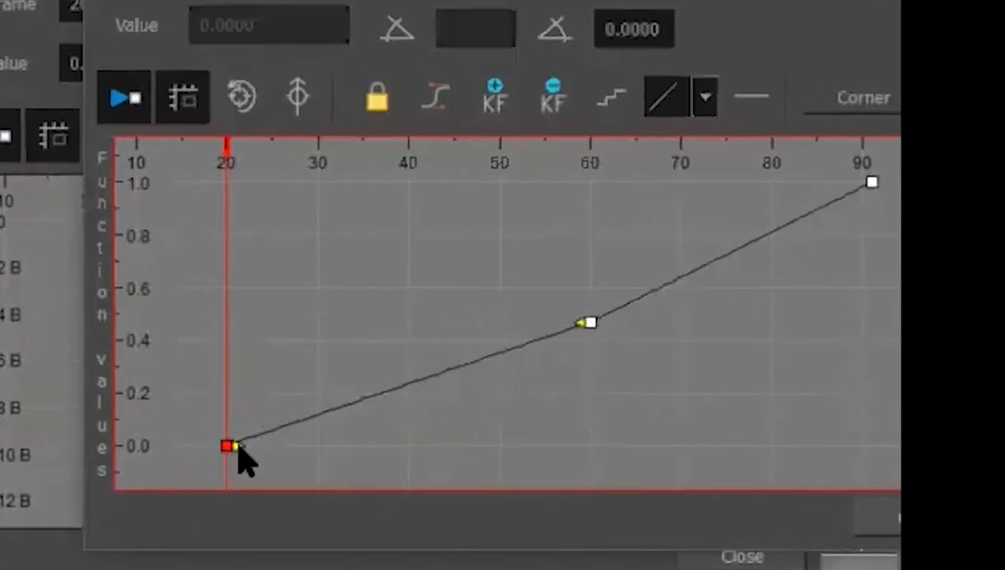
right_click(238, 446)
click(242, 440)
right_click(238, 445)
click(239, 444)
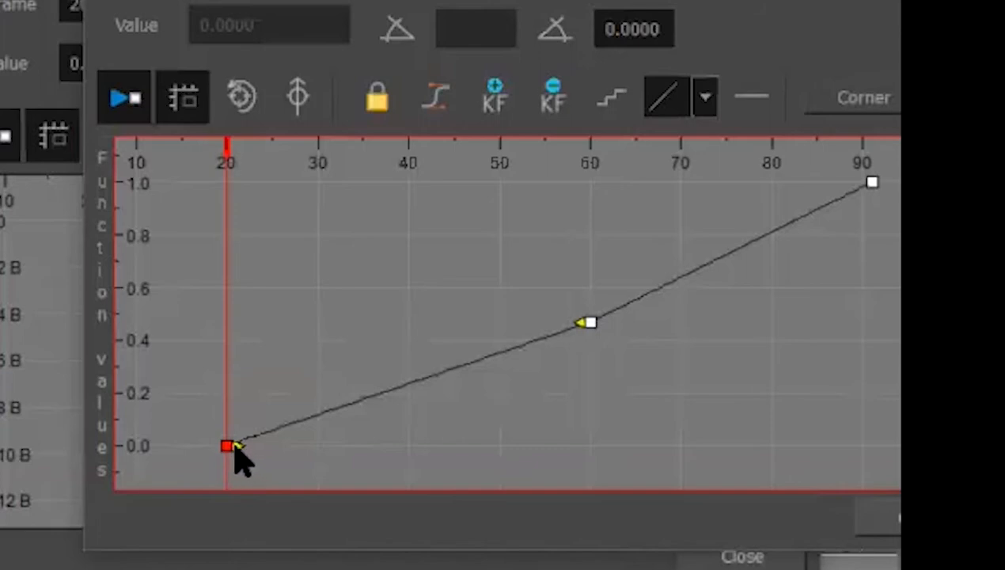
drag(235, 446, 496, 234)
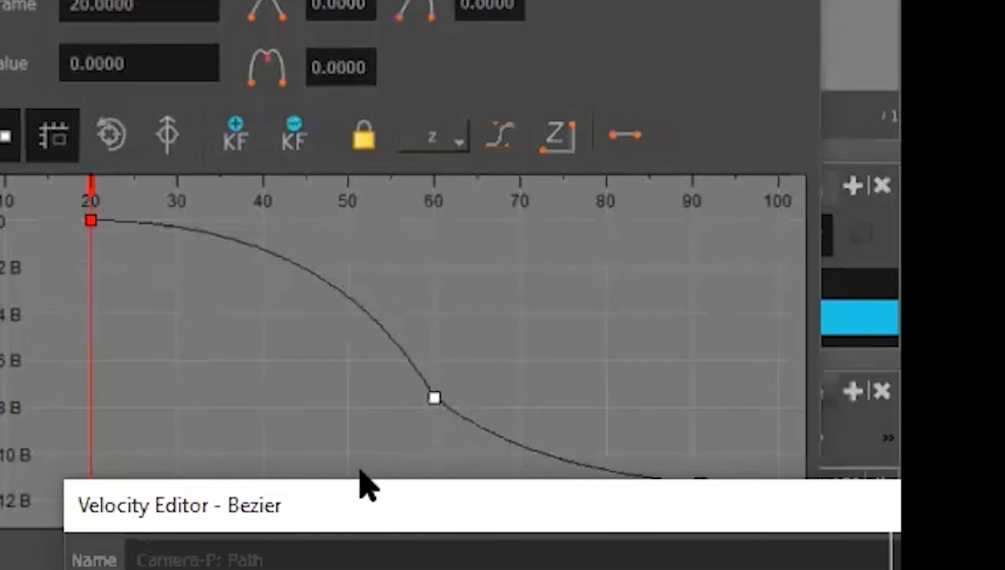
Move the 3D Path Editor, Velocity Editor and Layer Properties windows aside to uncover the timeline ruler and camera view
click(361, 472)
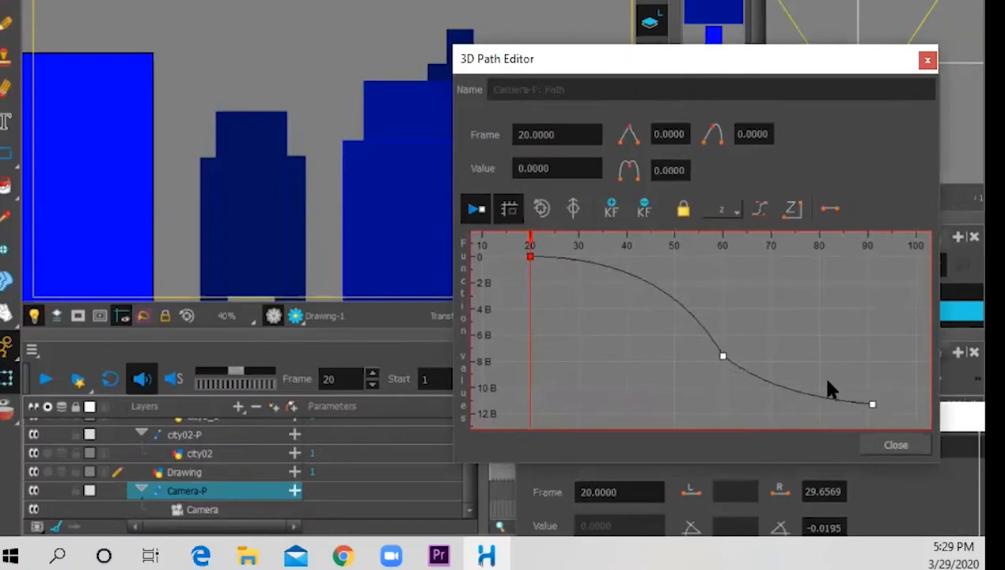
drag(617, 60, 195, 467)
click(677, 420)
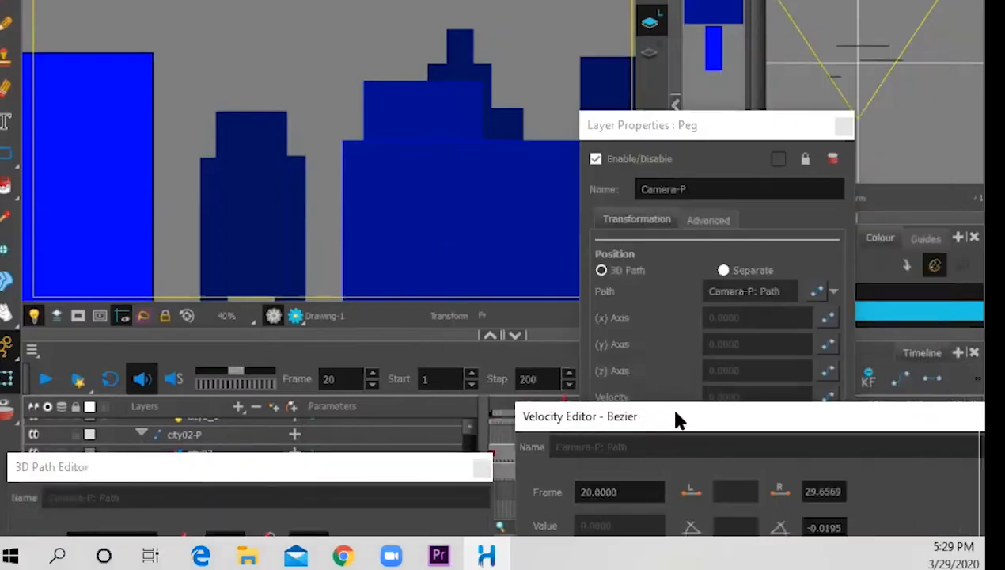
drag(677, 420, 287, 479)
click(735, 136)
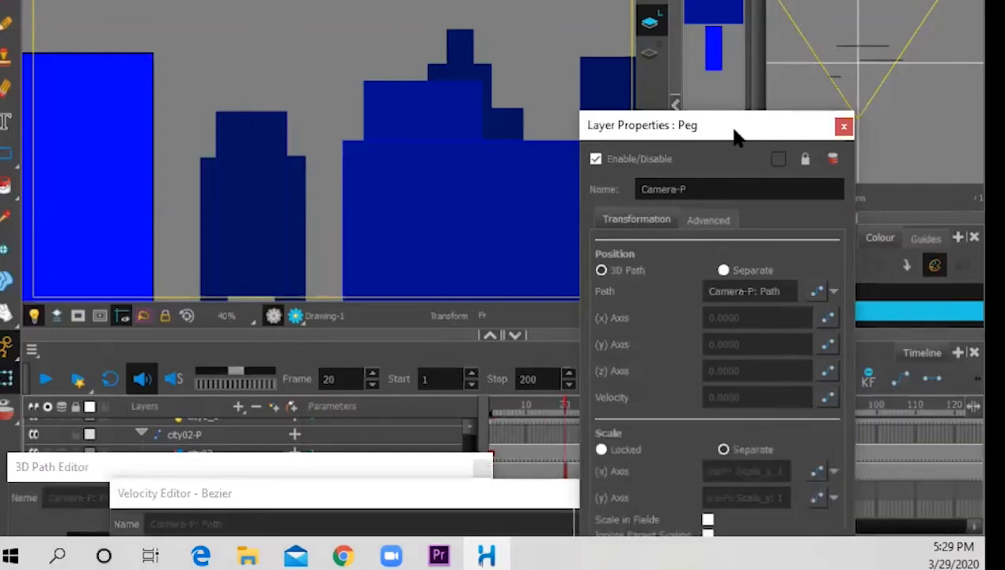
drag(735, 136, 826, 398)
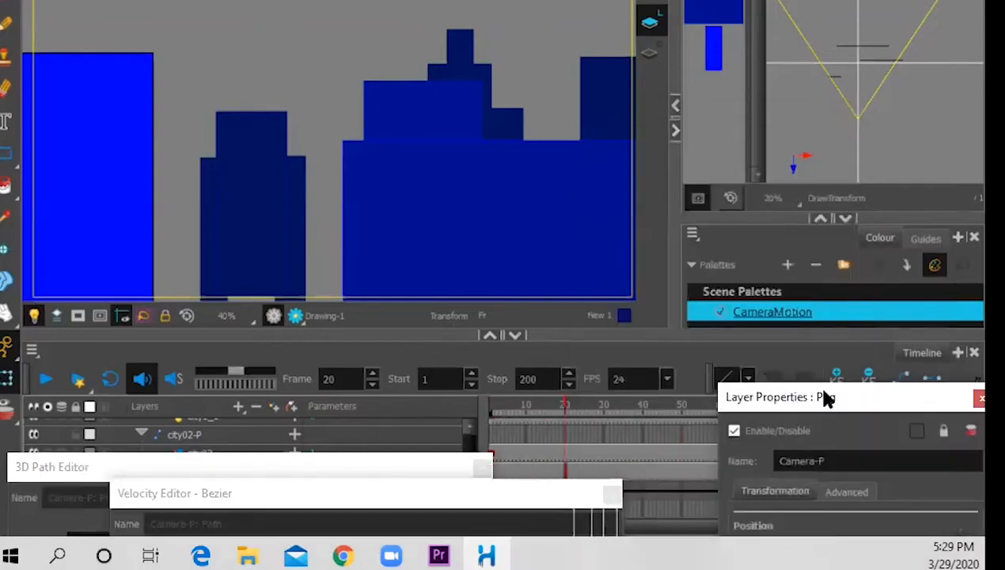
Scrub the timeline forward from the start of the scene to preview the camera's eased motion
right_click(524, 404)
click(498, 405)
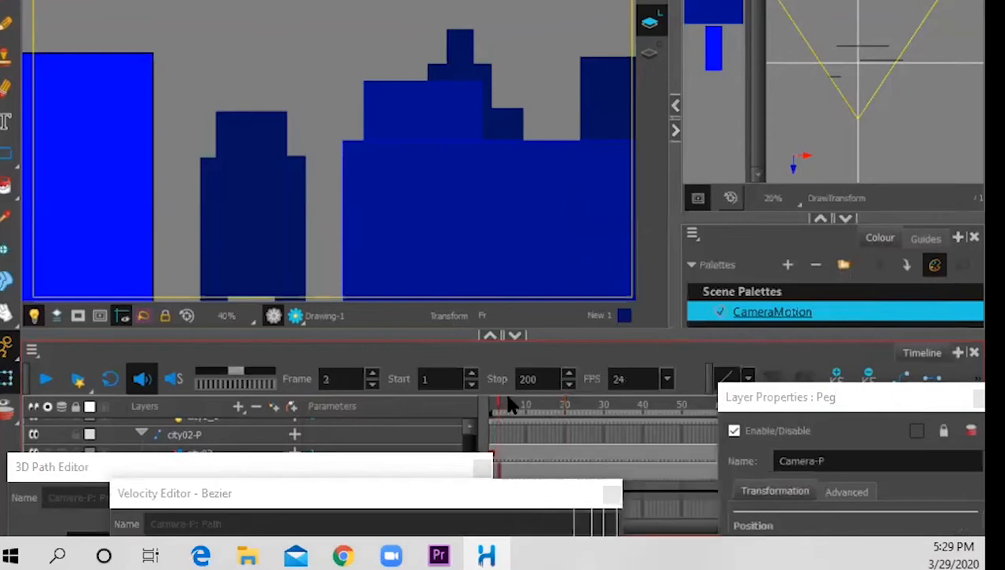
right_click(492, 405)
click(491, 407)
drag(520, 421, 614, 421)
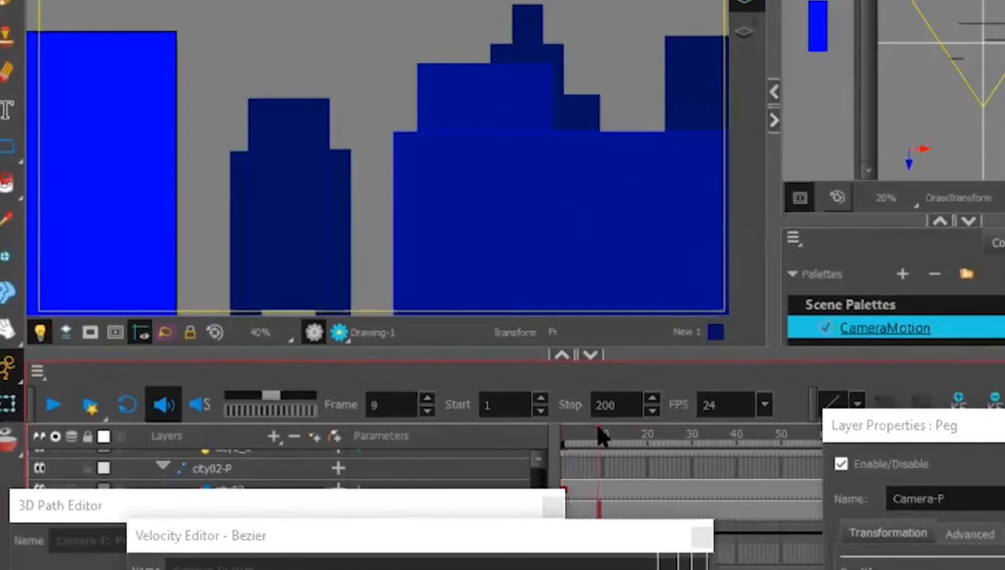
Shape the Camera-P velocity curve at frame 60, extending its left handle about 10.2 frames and its right handle about 8.3 frames
drag(715, 453, 815, 448)
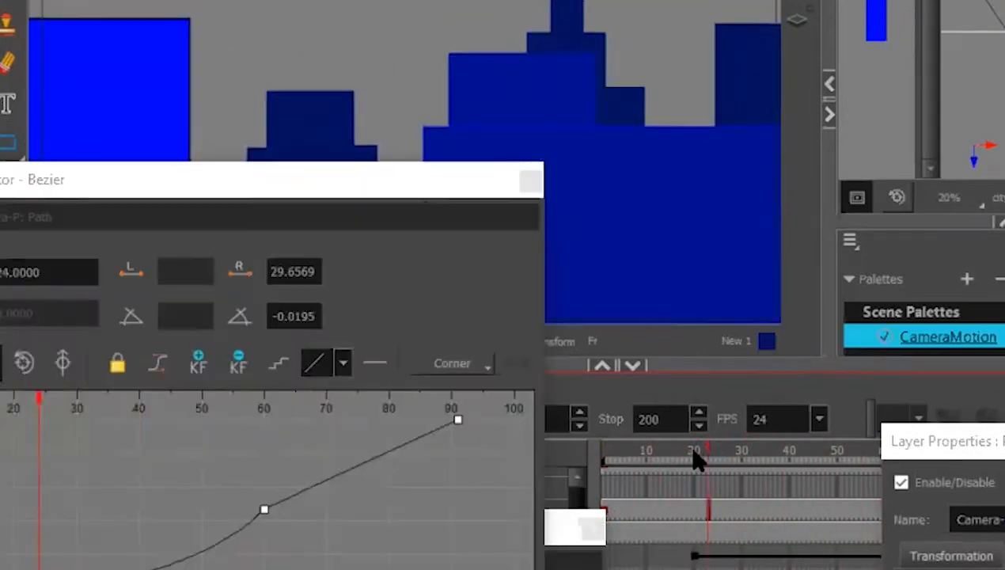
mouse_move(713, 456)
mouse_down()
mouse_move(983, 442)
mouse_move(871, 448)
mouse_move(884, 446)
mouse_up()
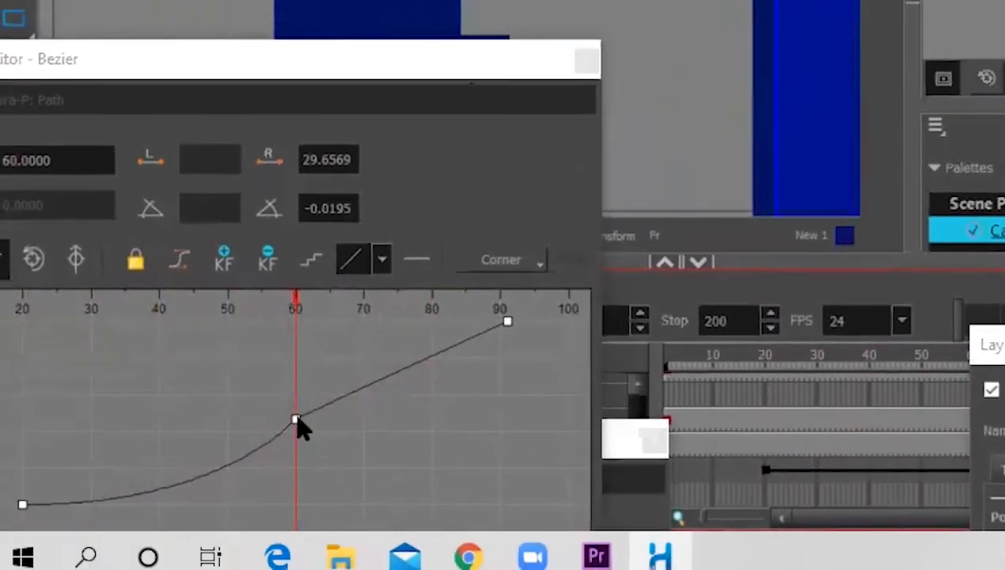
click(296, 419)
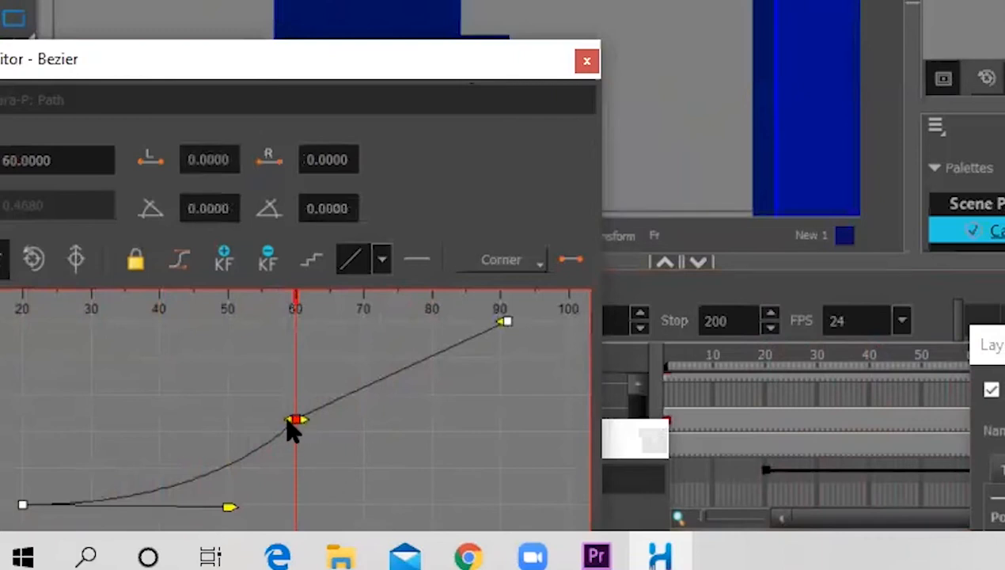
drag(289, 422, 223, 451)
drag(304, 419, 353, 396)
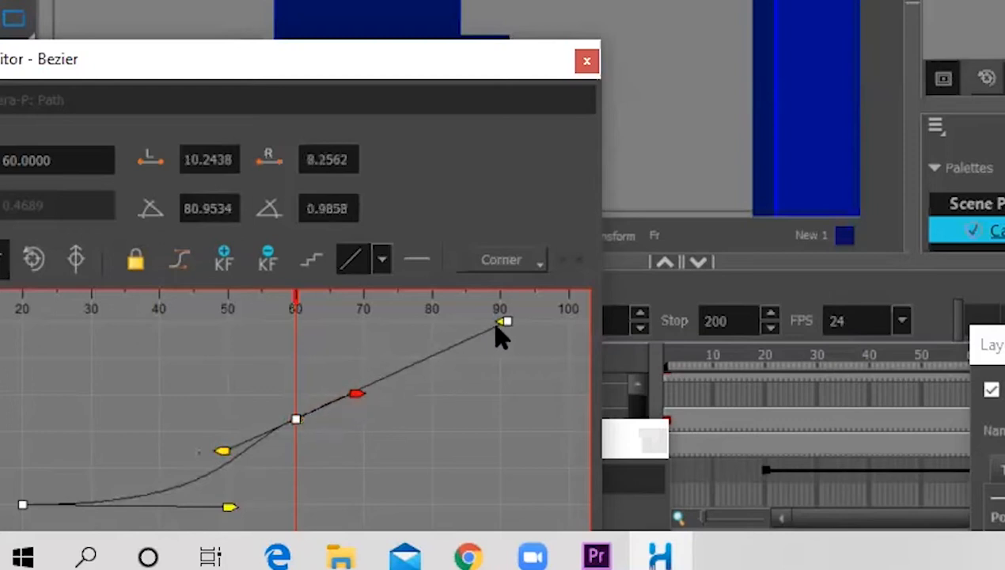
Ease the end of the velocity curve with a left handle about 14.7 frames long at frame 91, and preview the camera motion
drag(502, 322, 399, 333)
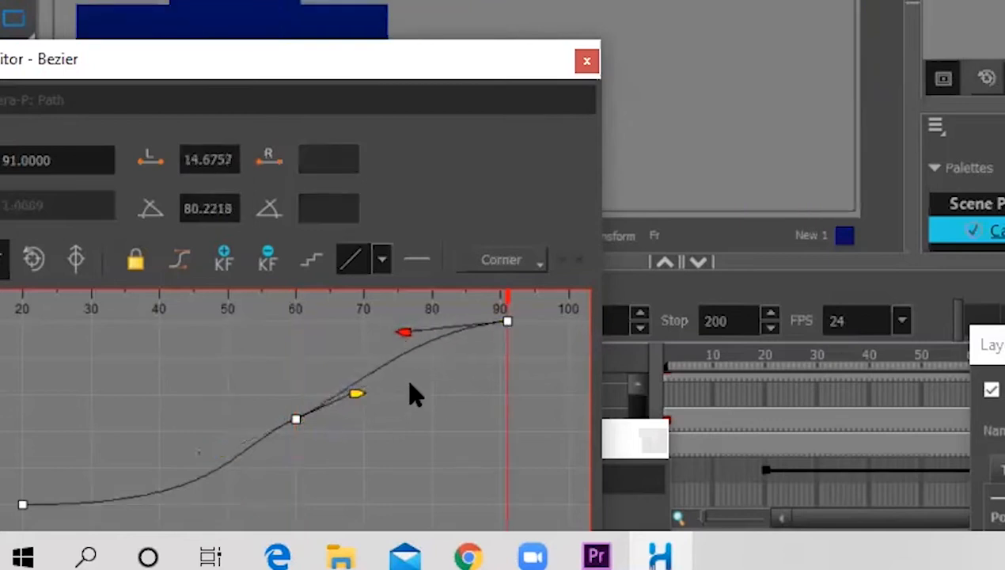
right_click(358, 403)
click(363, 396)
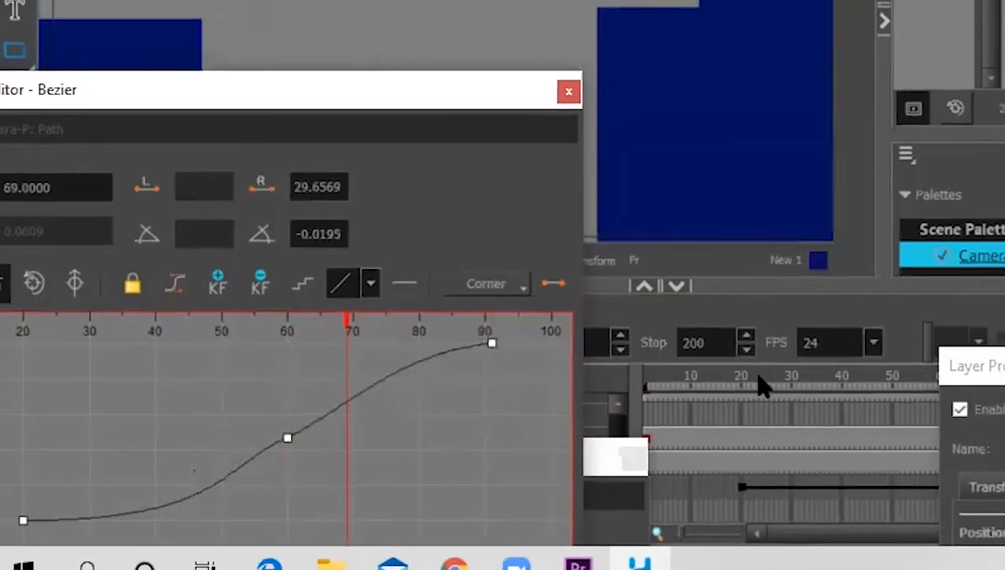
drag(786, 353, 821, 349)
drag(719, 439, 990, 423)
Lengthen the left handle of the frame 91 velocity keyframe to about 25.7 frames and level it for a softer stop
click(444, 407)
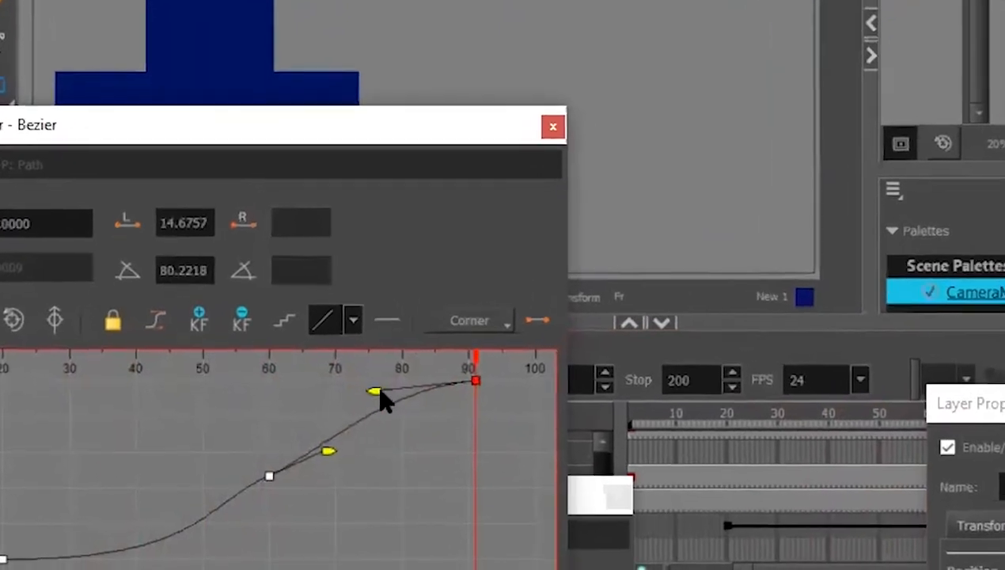
drag(377, 392, 305, 384)
drag(319, 348, 314, 344)
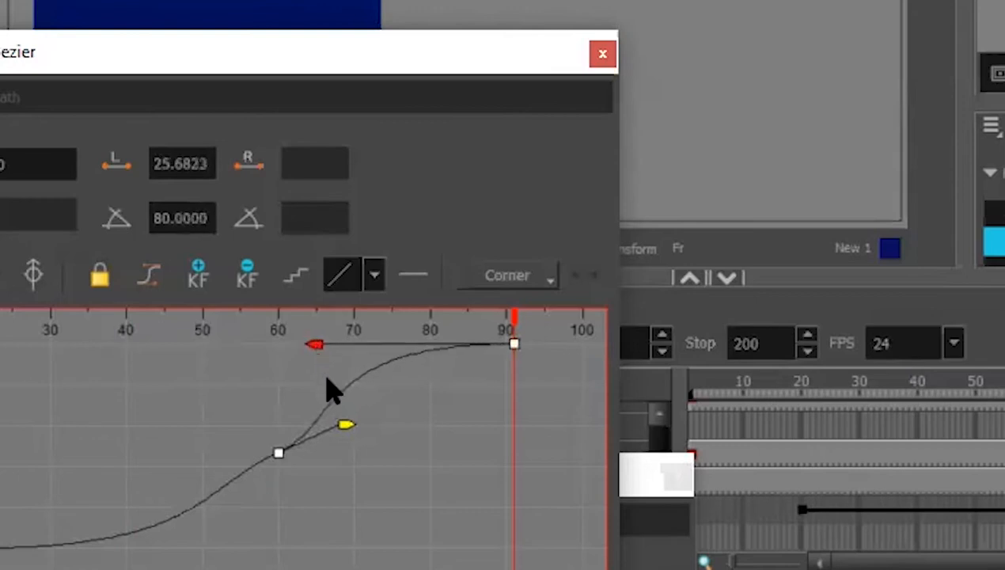
Steepen the velocity curve through frame 60, shortening its right handle to about 7.3 frames and its left handle to about 7.2 frames
mouse_move(345, 425)
mouse_down()
mouse_move(349, 405)
mouse_move(336, 419)
mouse_up()
mouse_move(388, 363)
mouse_down()
mouse_move(366, 378)
mouse_move(393, 358)
mouse_move(403, 363)
mouse_up()
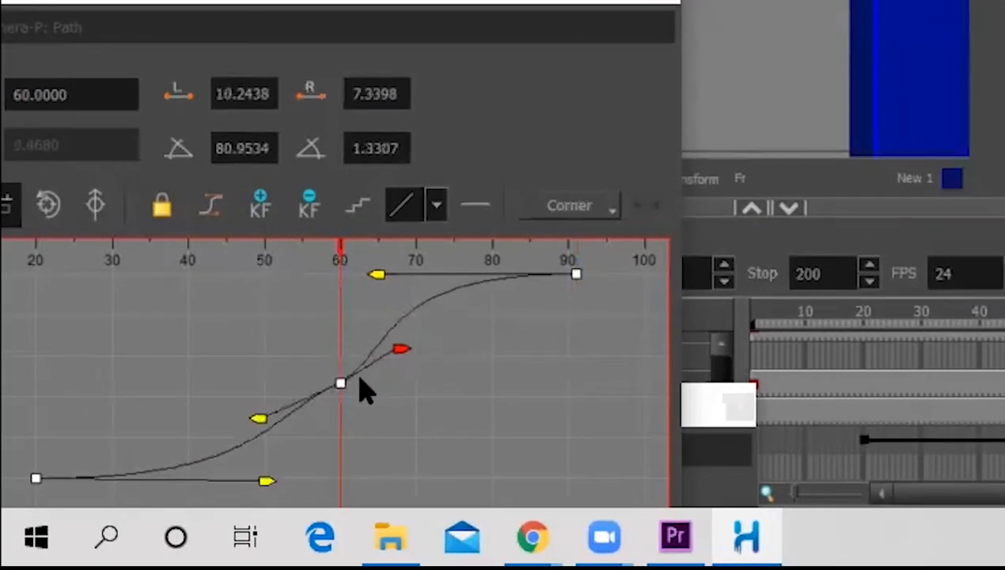
right_click(259, 420)
click(264, 422)
drag(259, 420, 281, 441)
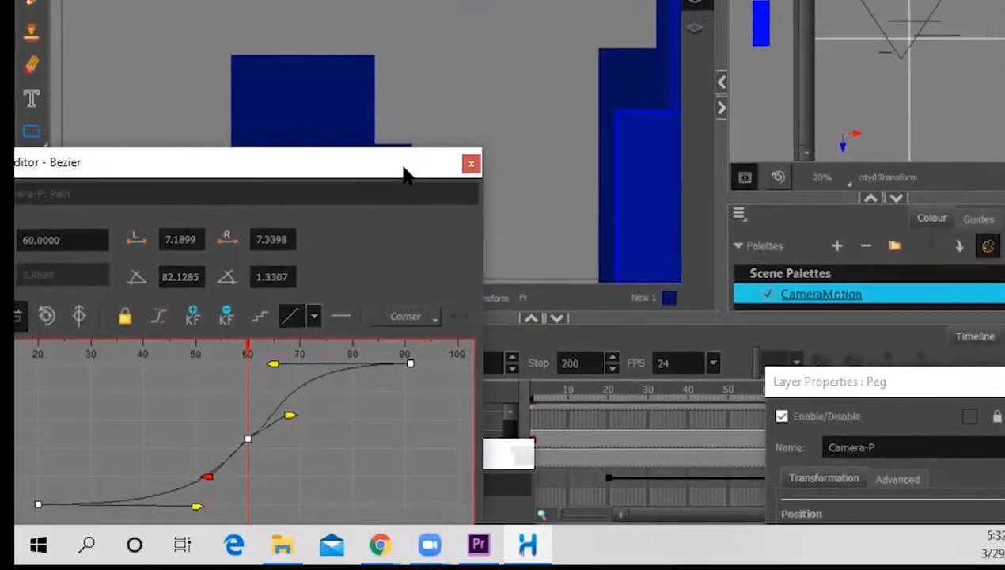
Preview the camera motion on the timeline and inspect the frame 60 keyframe on the 3D path's x curve
drag(404, 174, 415, 464)
click(550, 403)
drag(549, 400, 746, 373)
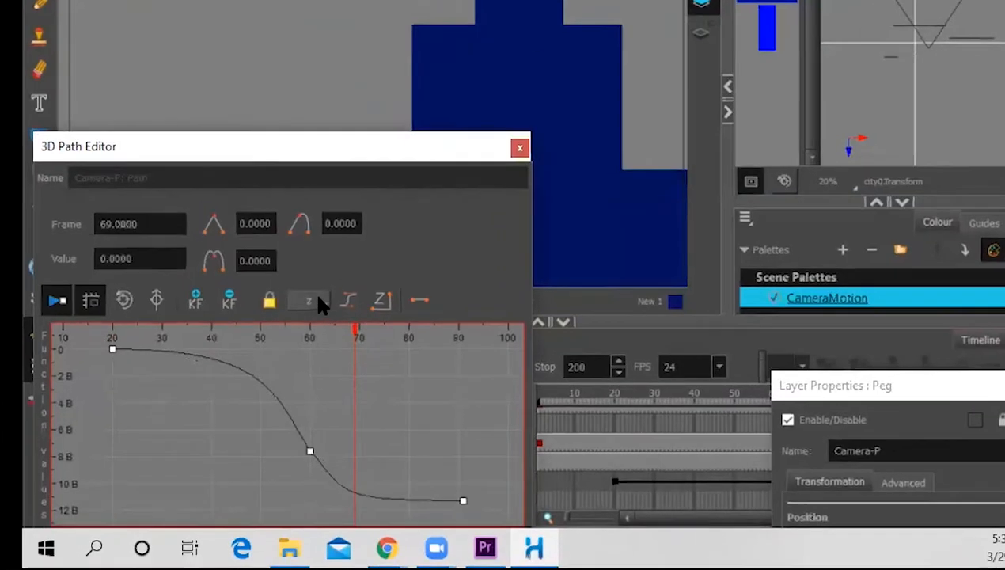
click(293, 311)
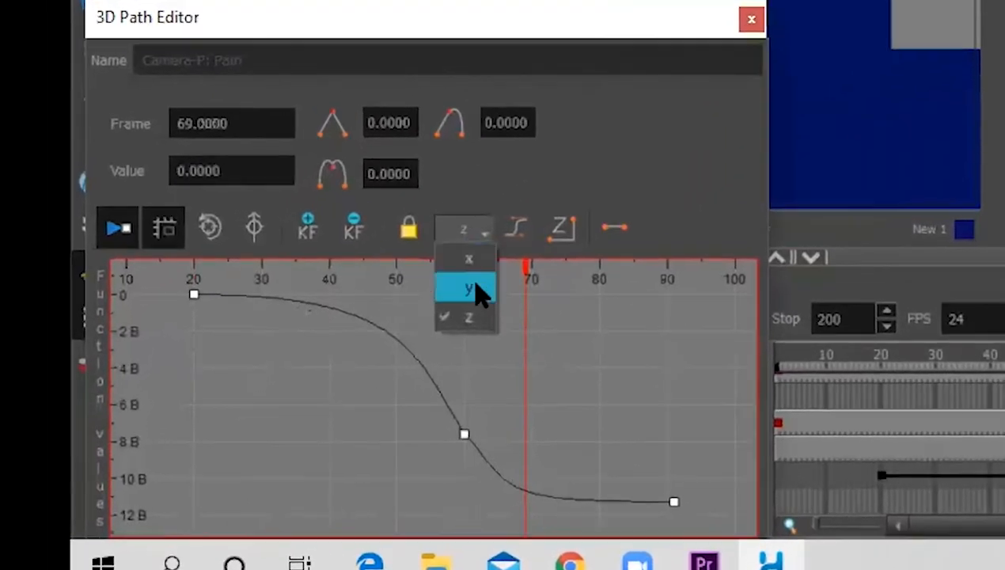
click(470, 261)
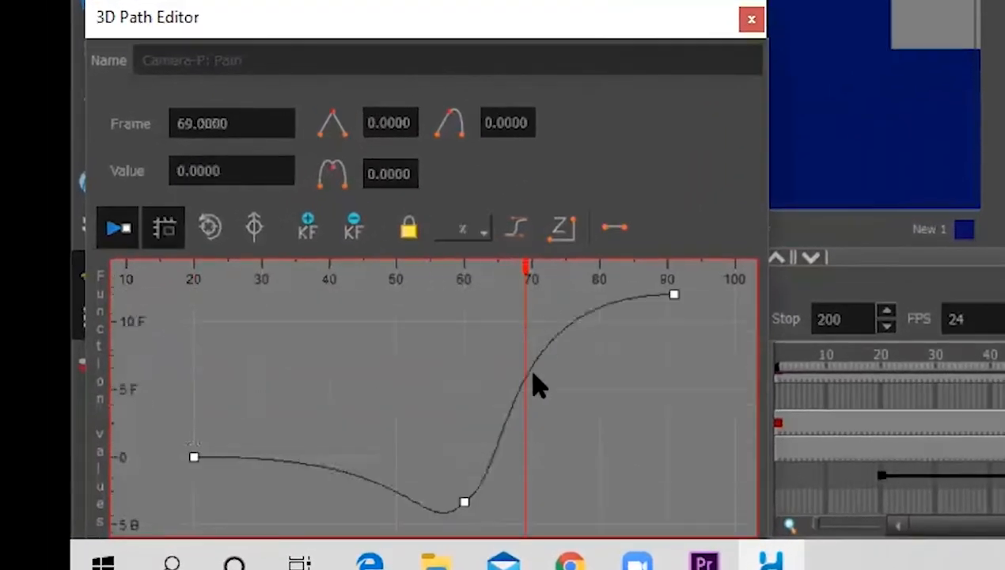
click(464, 502)
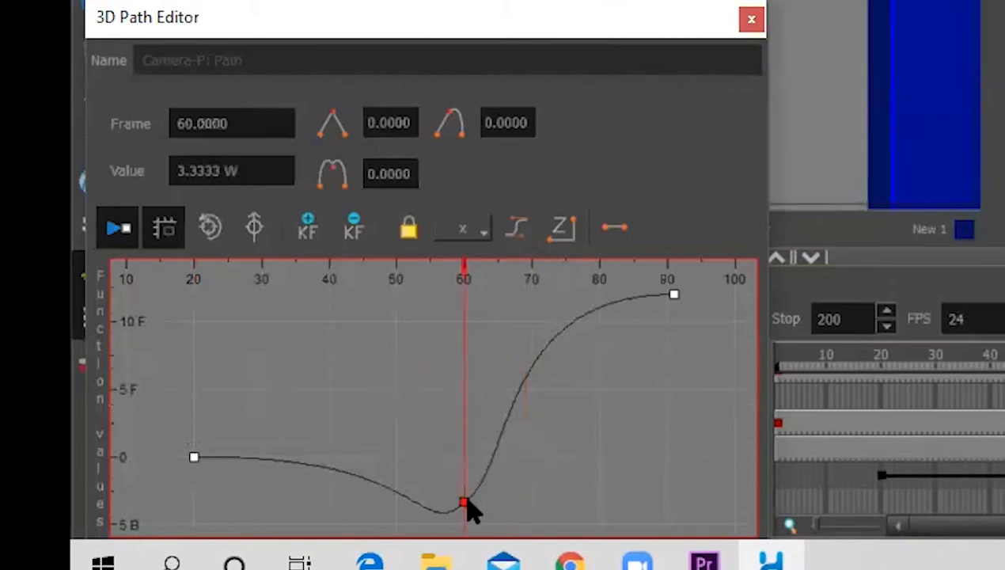
click(519, 232)
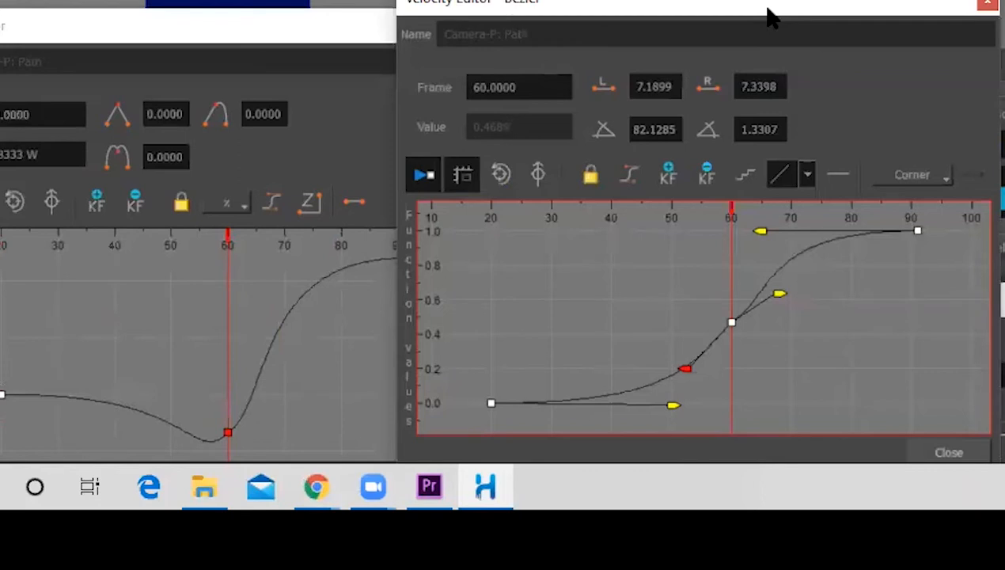
Close the Velocity Editor and the 3D Path Editor
drag(768, 12, 803, 38)
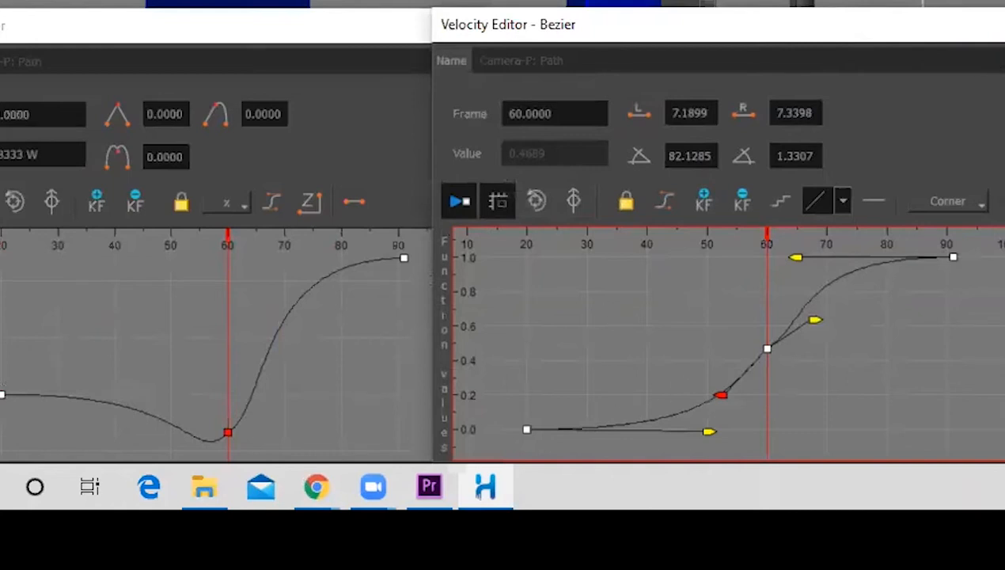
click(1004, 24)
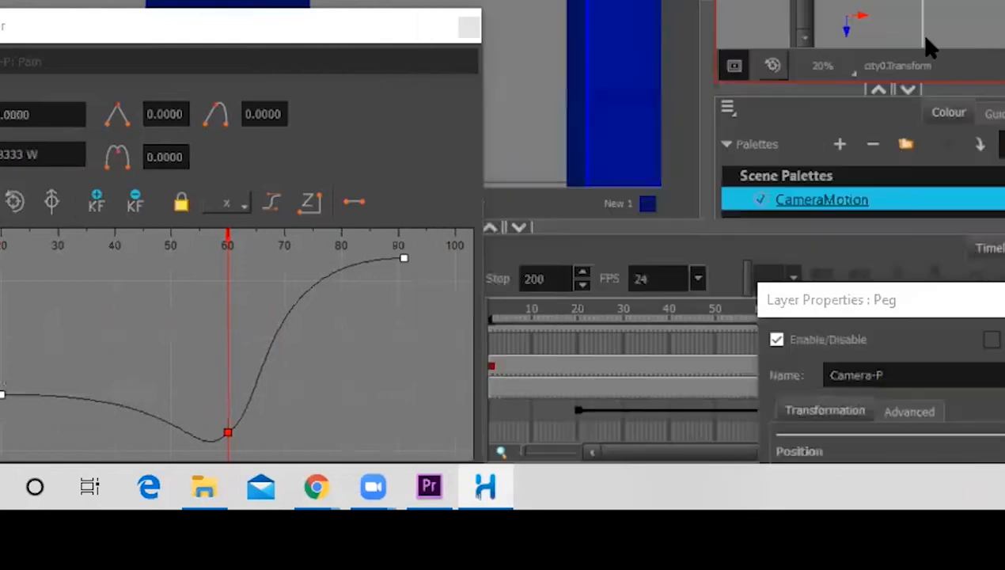
right_click(910, 306)
click(952, 283)
drag(299, 31, 575, 54)
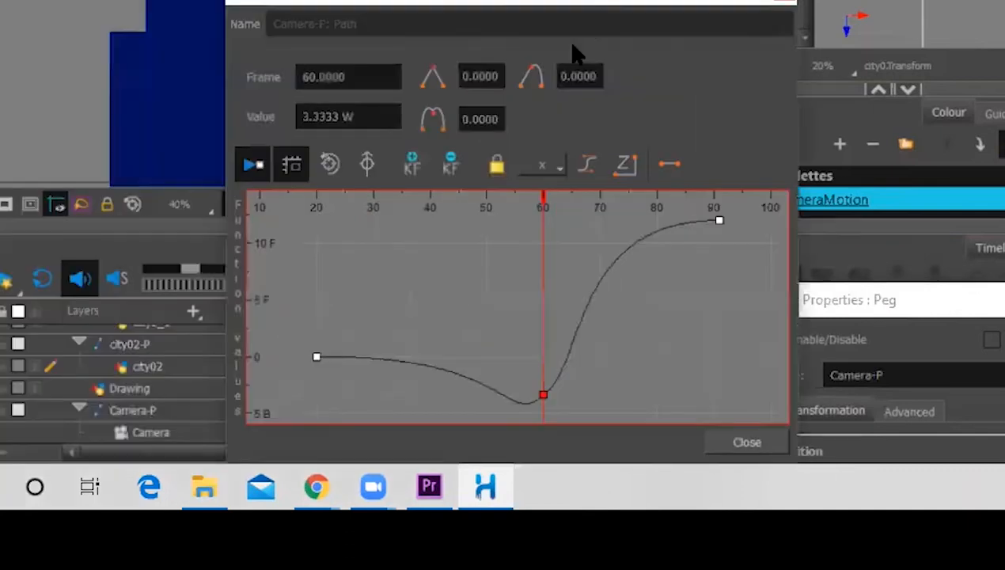
click(784, 4)
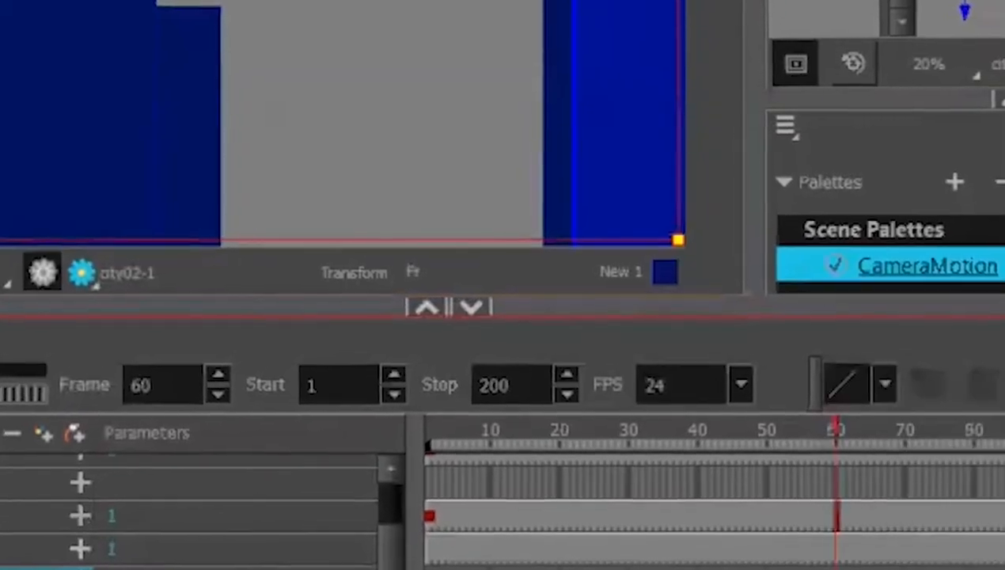
Switch the Camera-P peg's position from 3D Path to Separate and open its x-axis function curve, keeping the timeline uncovered
double_click(4, 525)
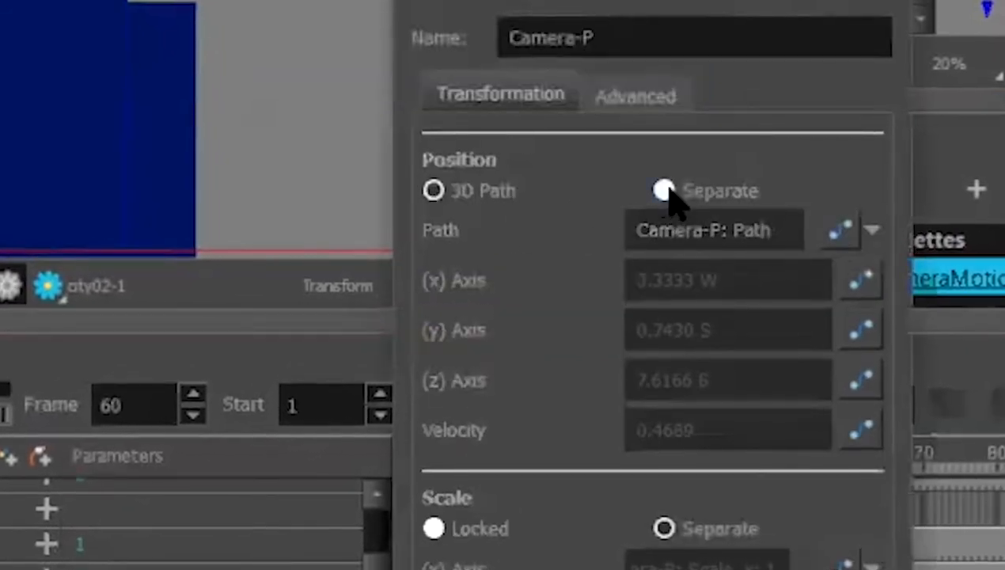
click(666, 194)
click(833, 334)
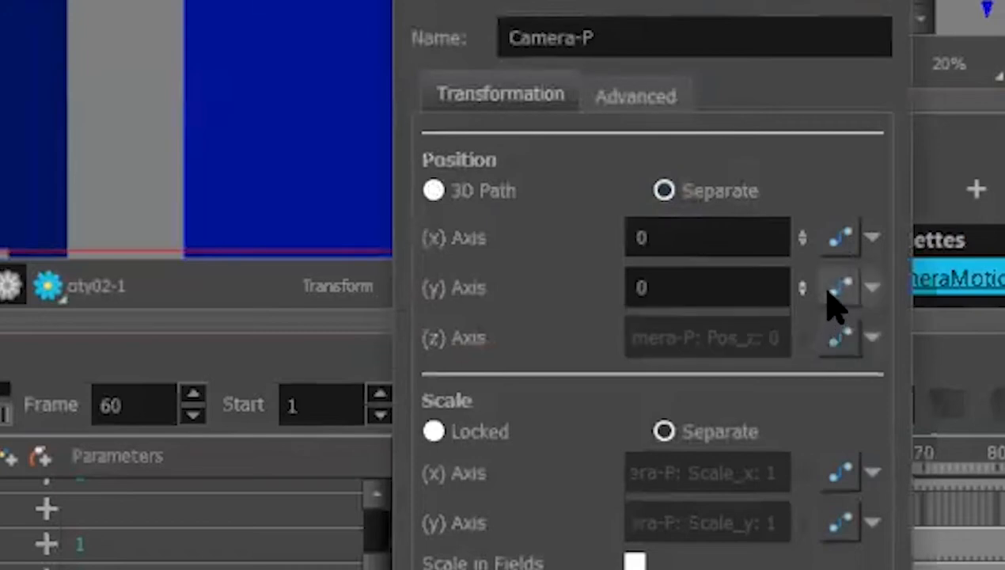
click(841, 240)
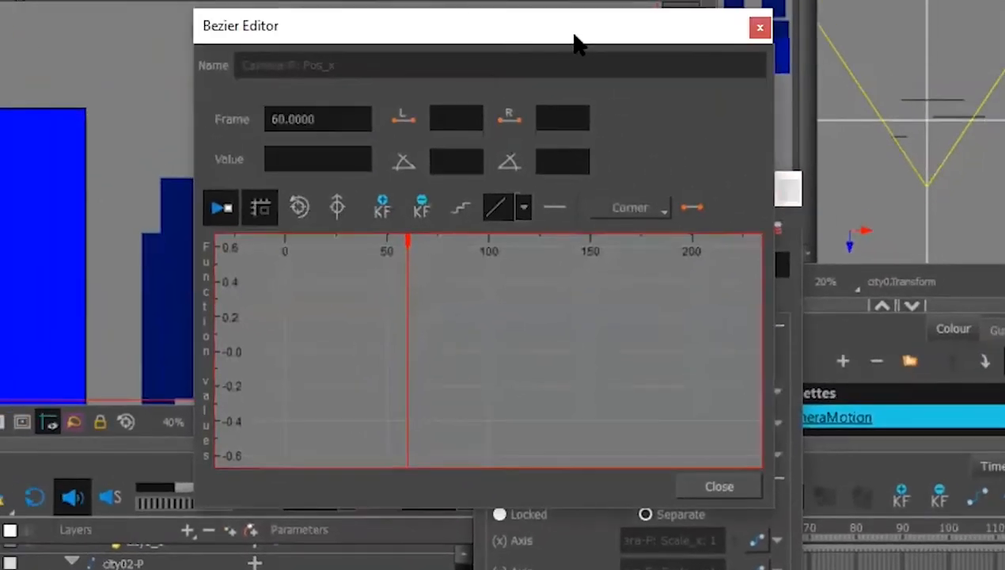
drag(575, 36, 900, 181)
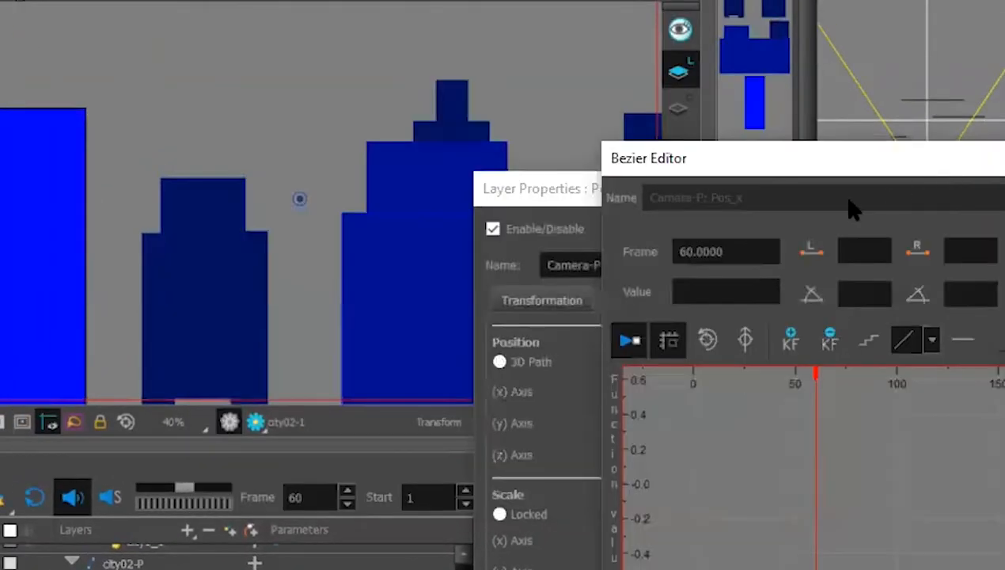
click(567, 196)
drag(569, 197, 1002, 205)
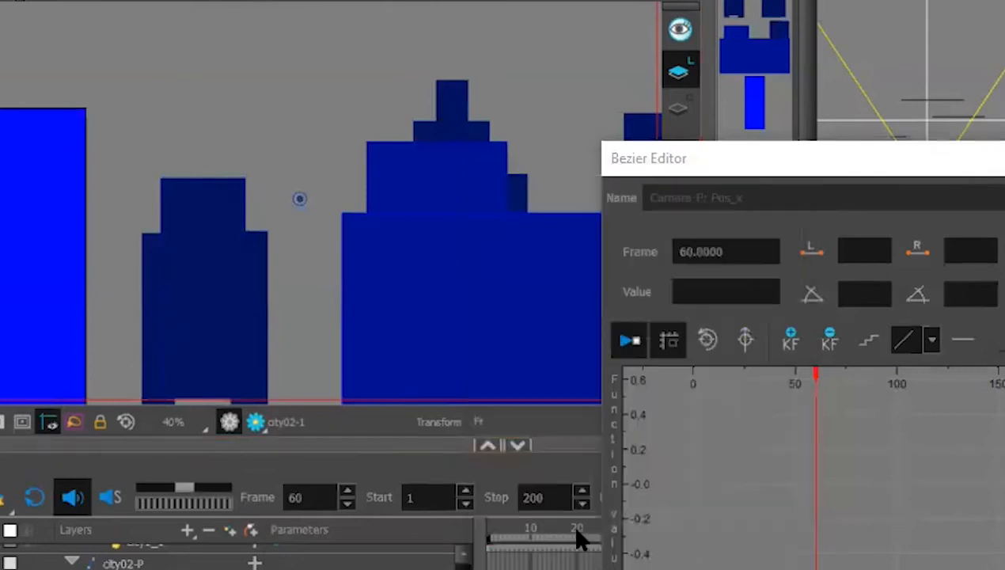
Add an x-position keyframe at frame 20 on the Pos_x curve and clear the floating windows off the timeline
click(578, 535)
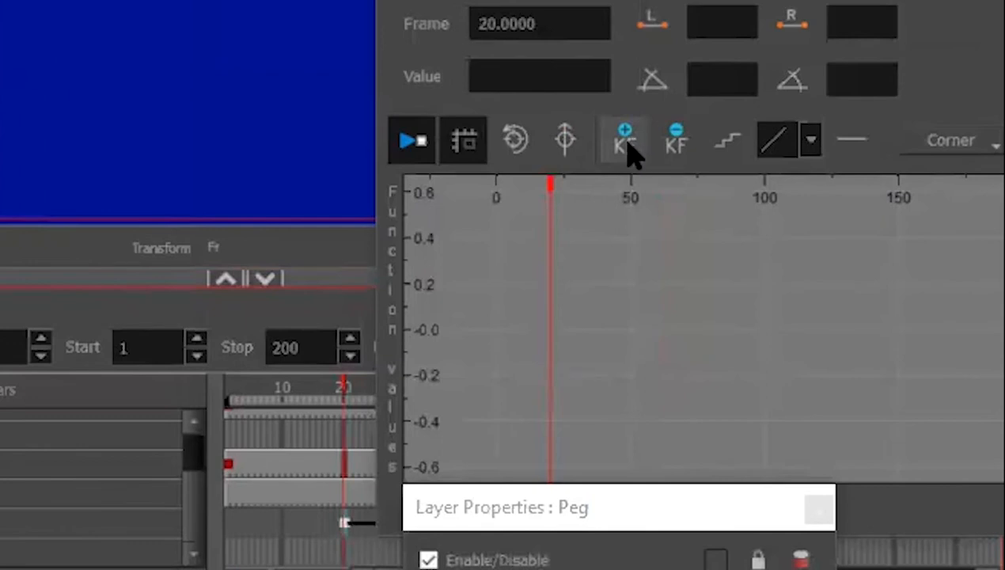
click(626, 146)
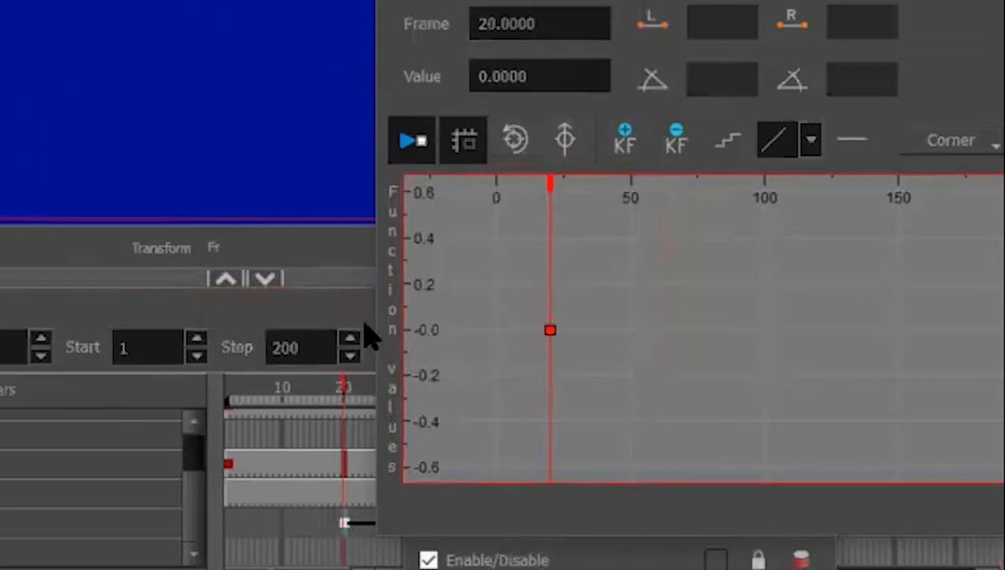
drag(633, 0, 683, 0)
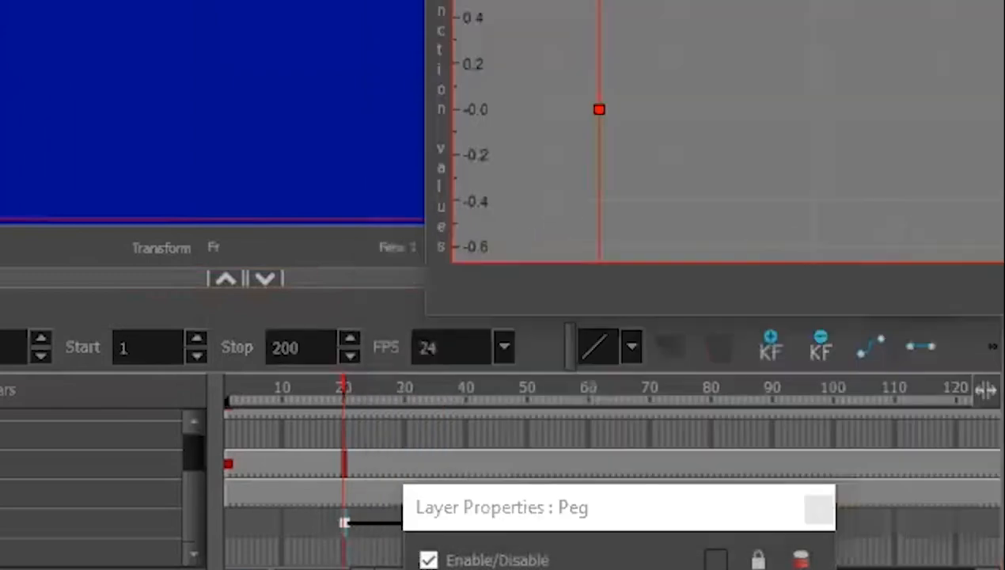
click(576, 489)
drag(555, 504, 0, 459)
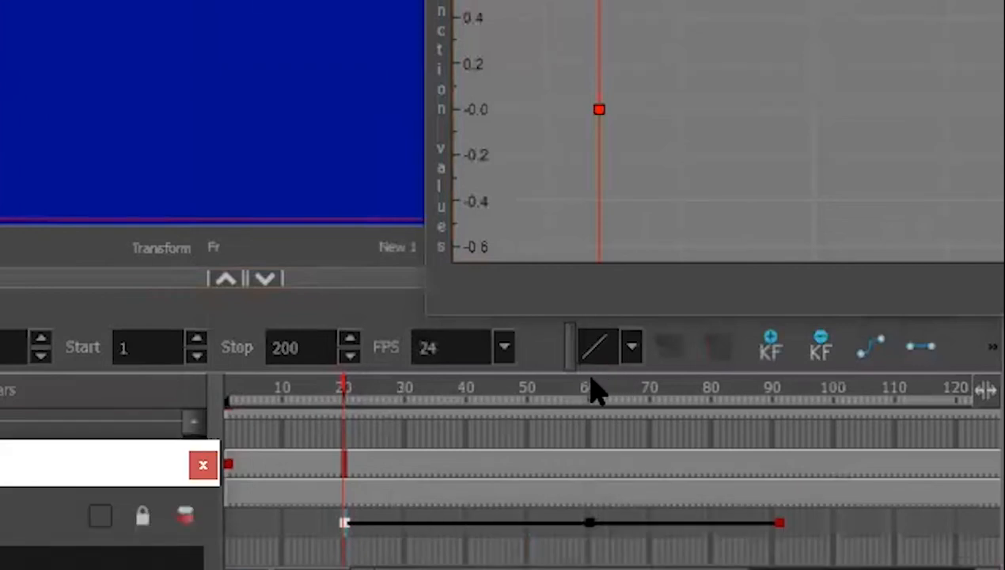
Add x-position keyframes at frames 60 and 91 on the Pos_x curve
click(593, 398)
click(590, 395)
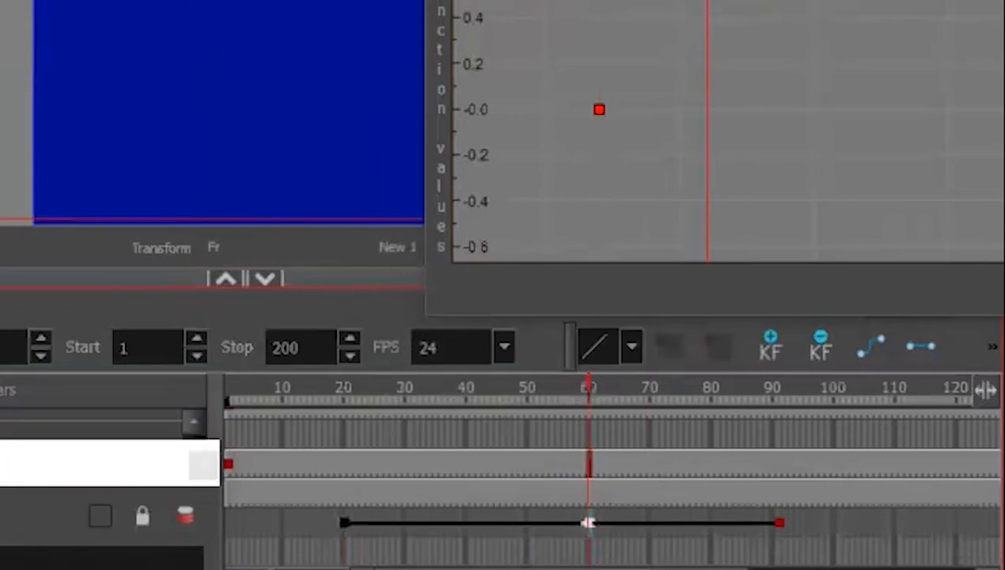
key(F6)
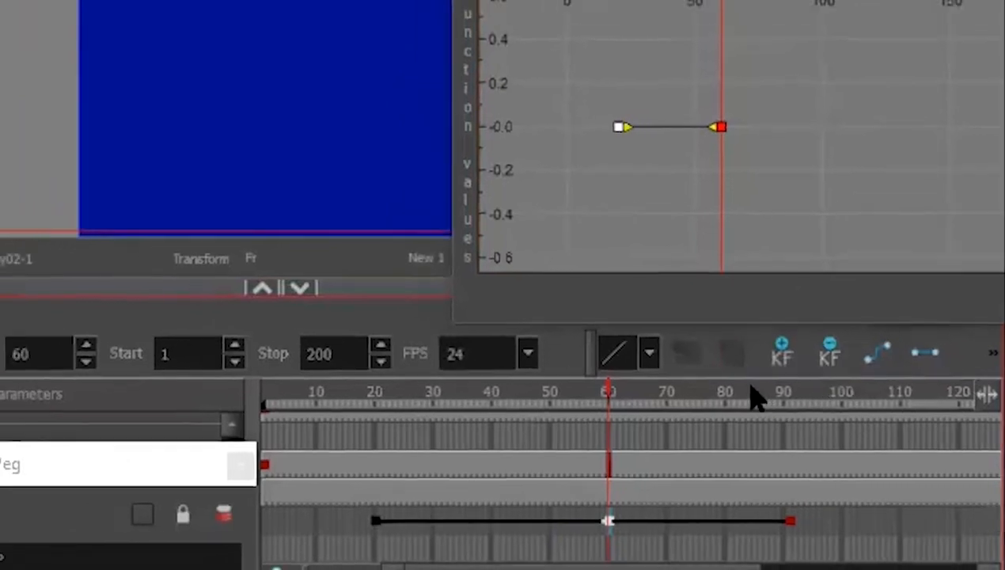
click(790, 521)
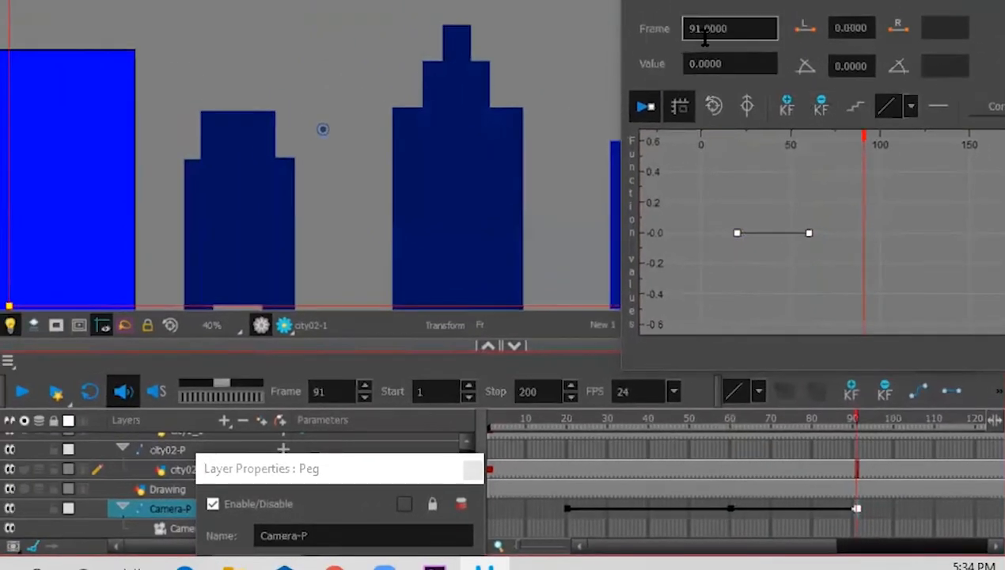
click(787, 107)
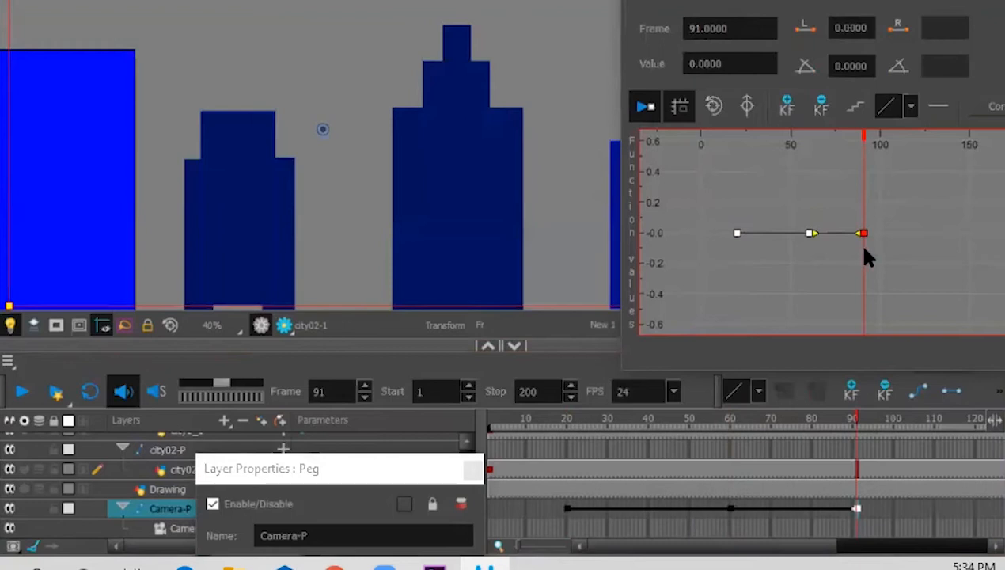
Check the camera view around the Camera-P keyframes at frames 20, 60 and 91
click(566, 510)
click(728, 509)
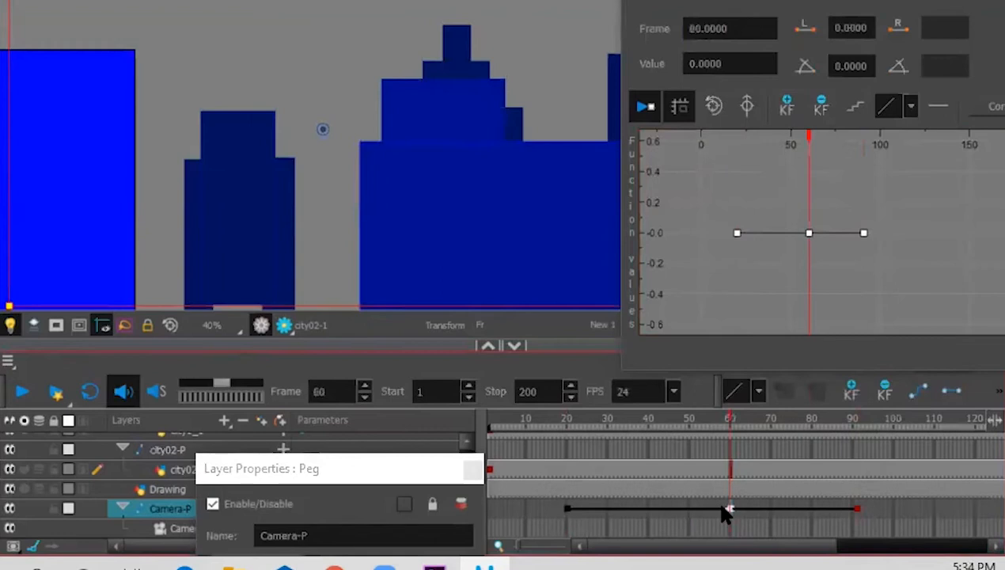
click(853, 509)
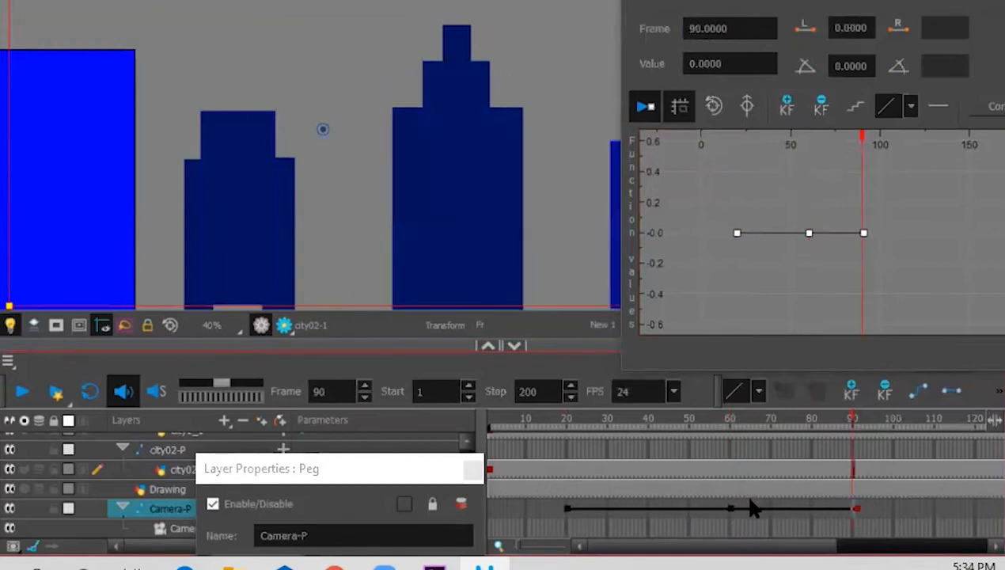
click(577, 427)
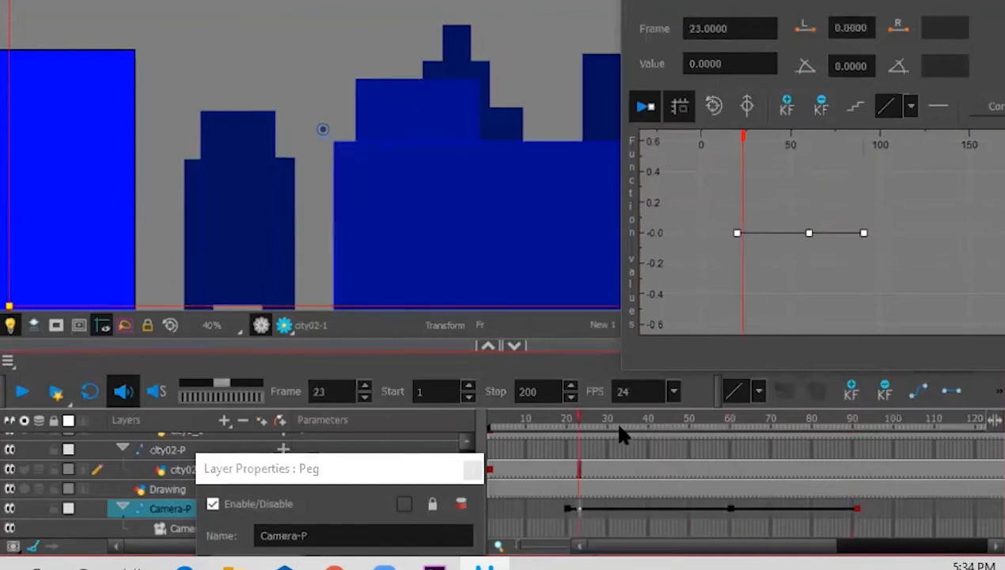
Bend the Pos_x curve into an upward arc between frames 20 and 60 and a downward arc between frames 60 and 91
click(732, 357)
drag(852, 14, 720, 0)
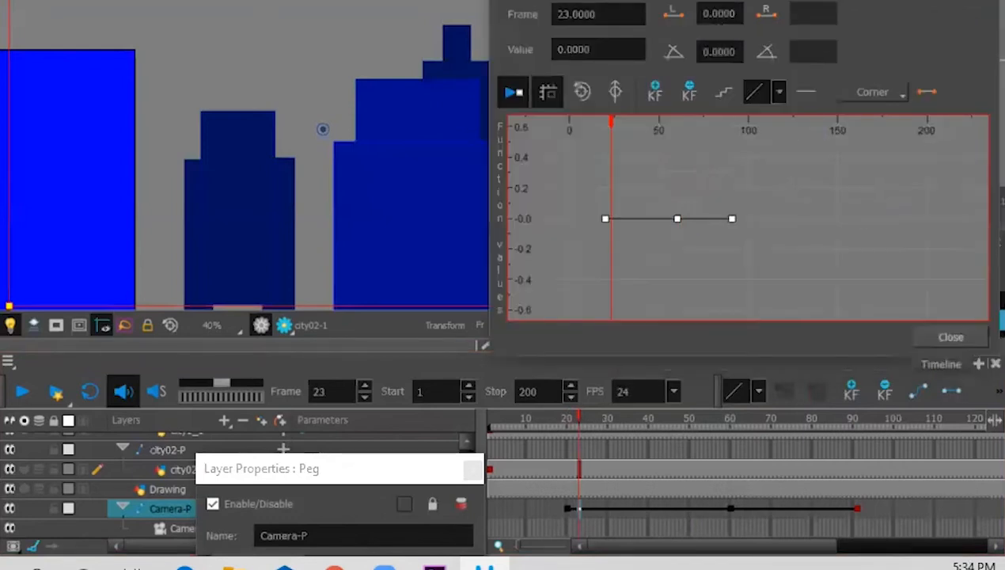
click(606, 219)
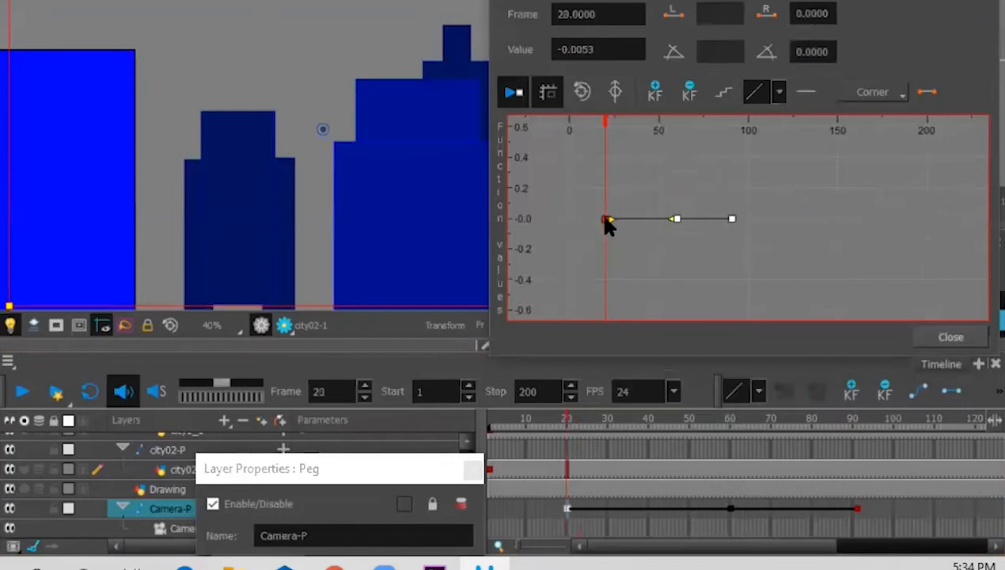
drag(607, 220, 649, 177)
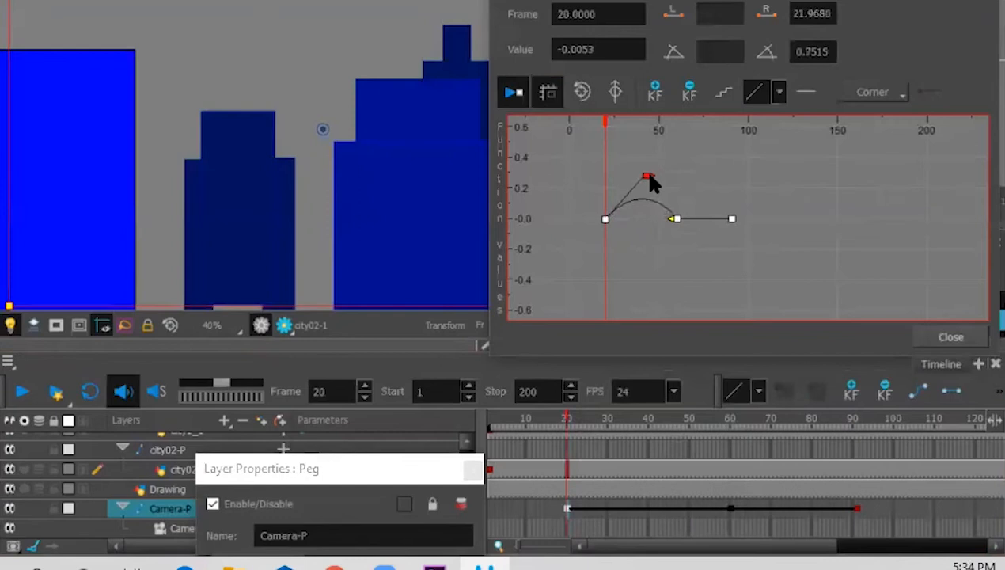
click(654, 219)
drag(680, 221, 709, 254)
Preview the camera view between frames 52 and 21 with the curved x-position
click(695, 420)
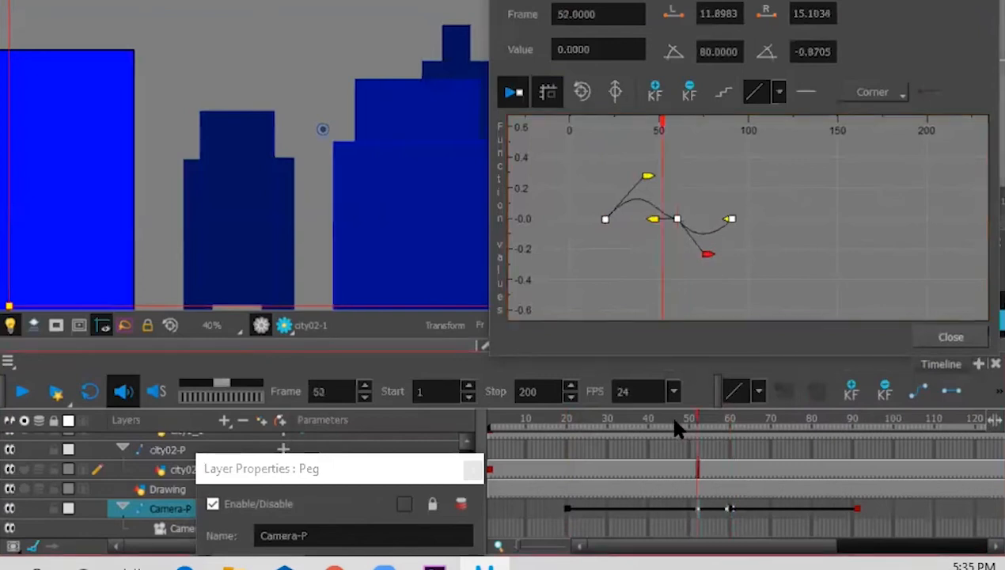
click(657, 422)
click(617, 422)
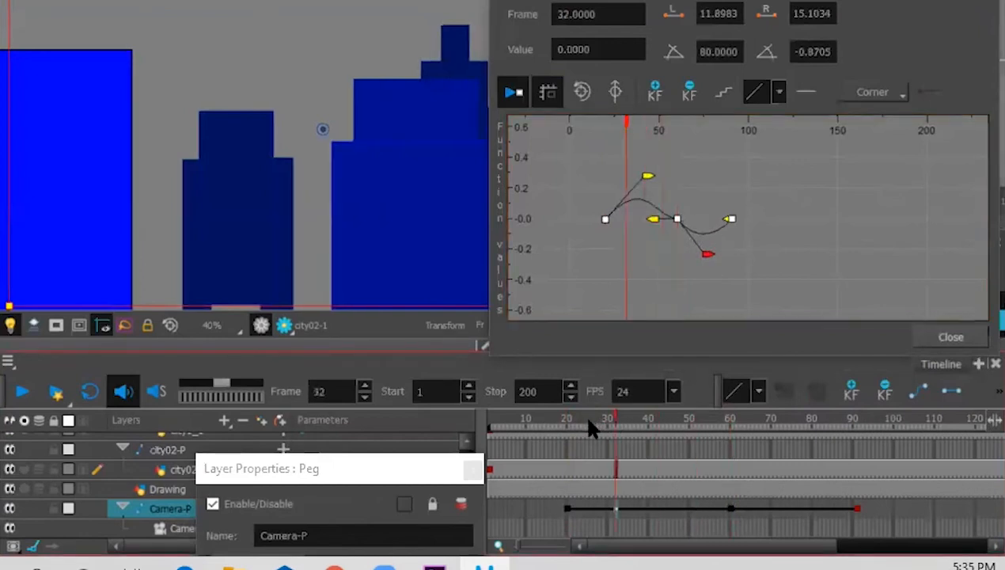
mouse_move(575, 425)
mouse_down()
mouse_move(833, 422)
mouse_move(487, 423)
mouse_move(847, 417)
mouse_move(610, 413)
mouse_move(601, 417)
mouse_move(801, 422)
mouse_move(624, 421)
mouse_move(635, 428)
mouse_move(569, 435)
mouse_up()
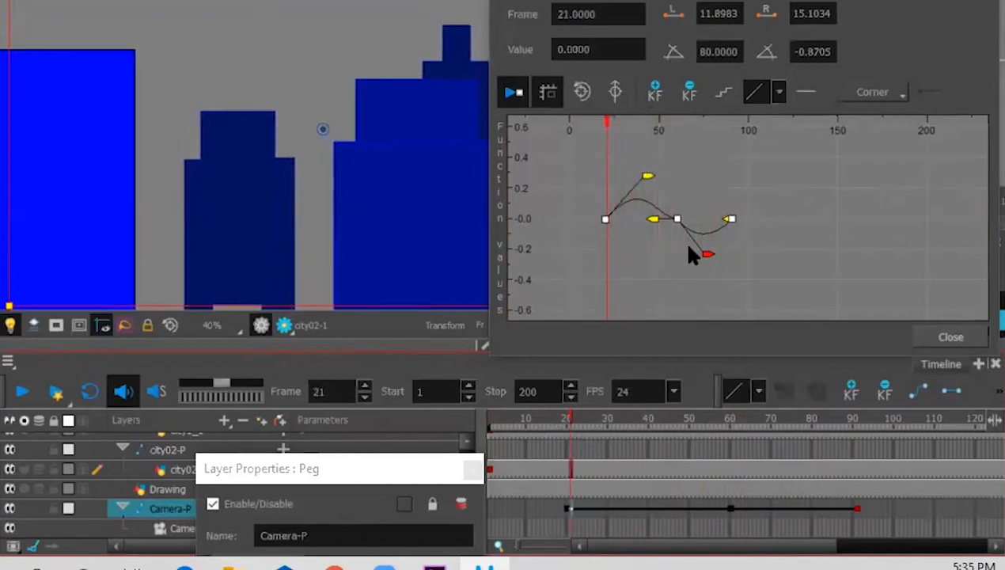
Look at the Camera-P peg's Pos_z function curve, and close the curve editors and the layer properties
click(412, 467)
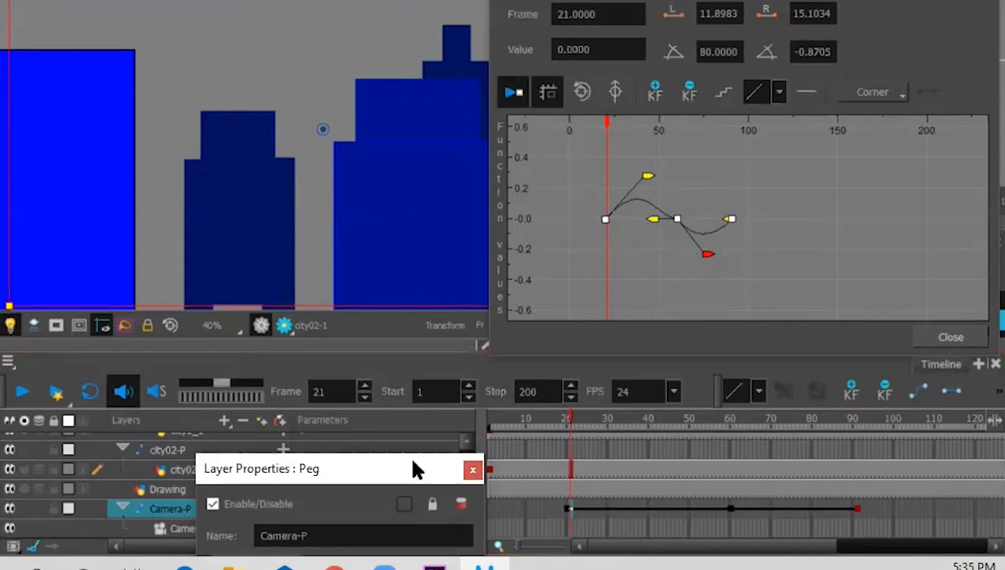
drag(412, 467, 572, 148)
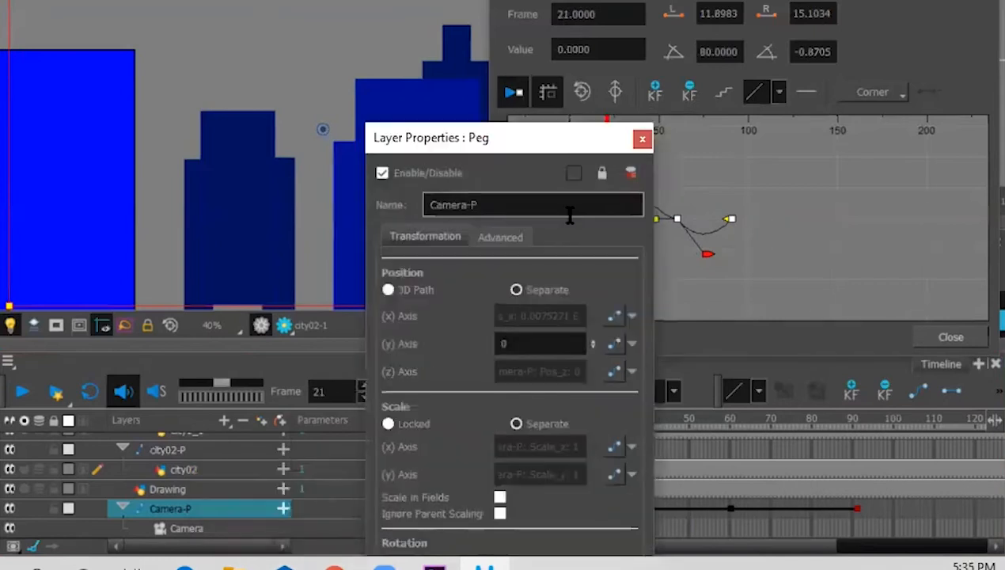
click(611, 372)
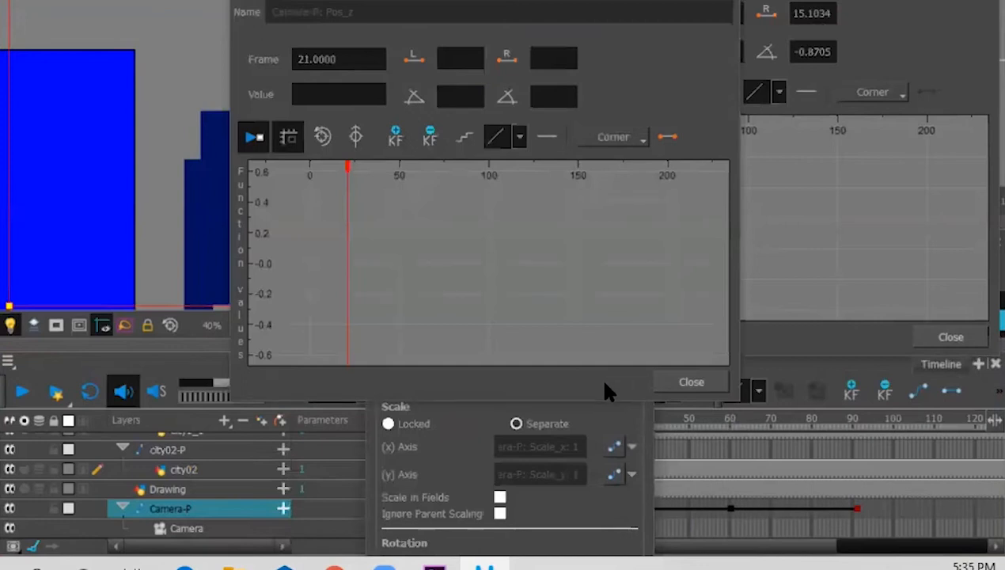
drag(605, 3, 693, 6)
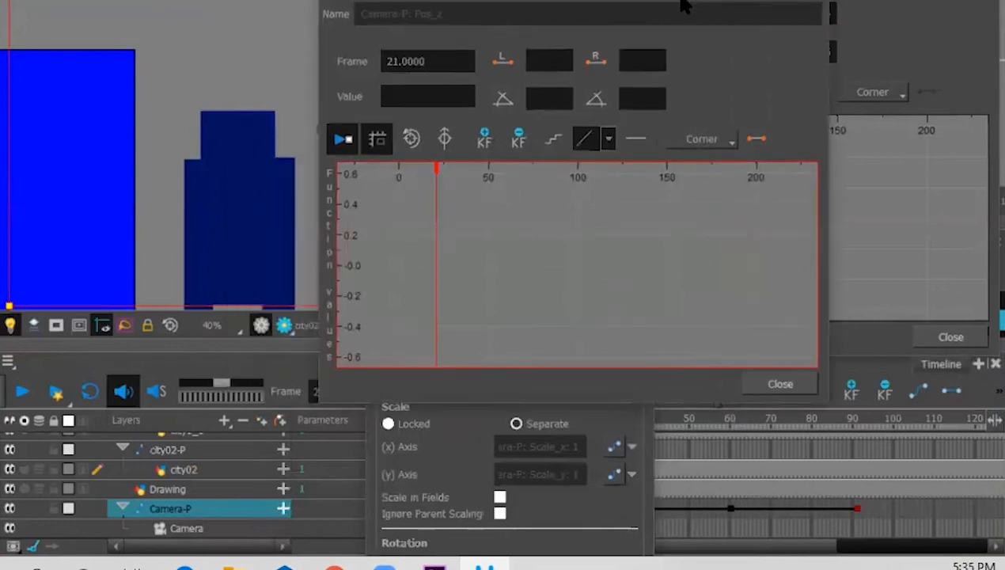
click(815, 3)
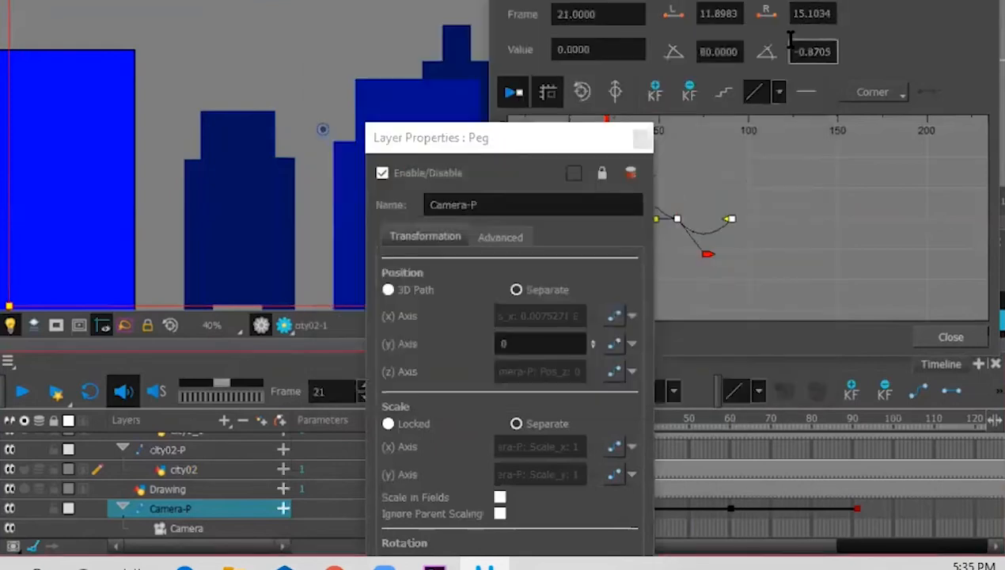
click(643, 137)
drag(922, 0, 804, 18)
click(868, 2)
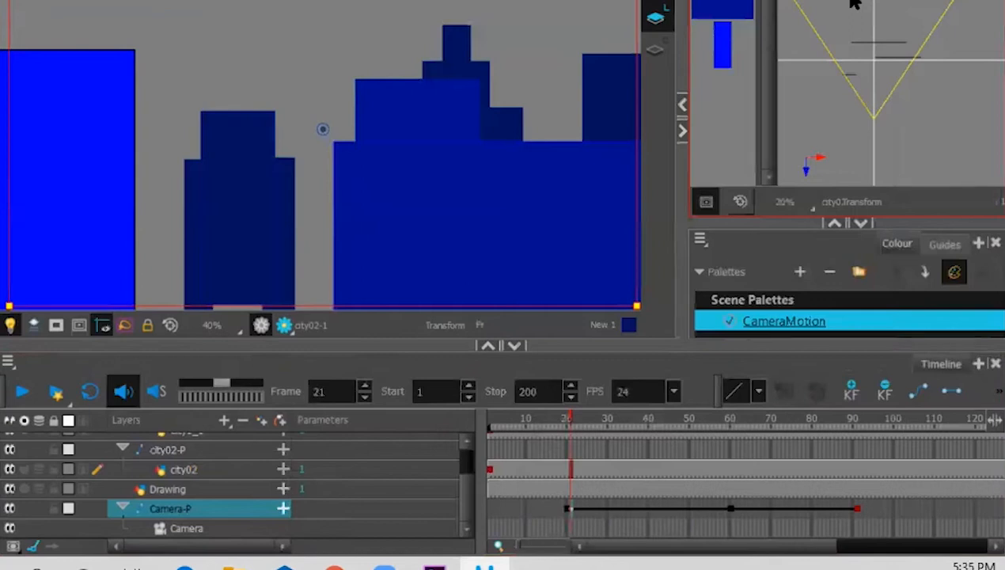
Switch the Camera-P peg's position to 3D Path at frame 20 and preview the camera move up to frame 76
right_click(561, 412)
click(562, 418)
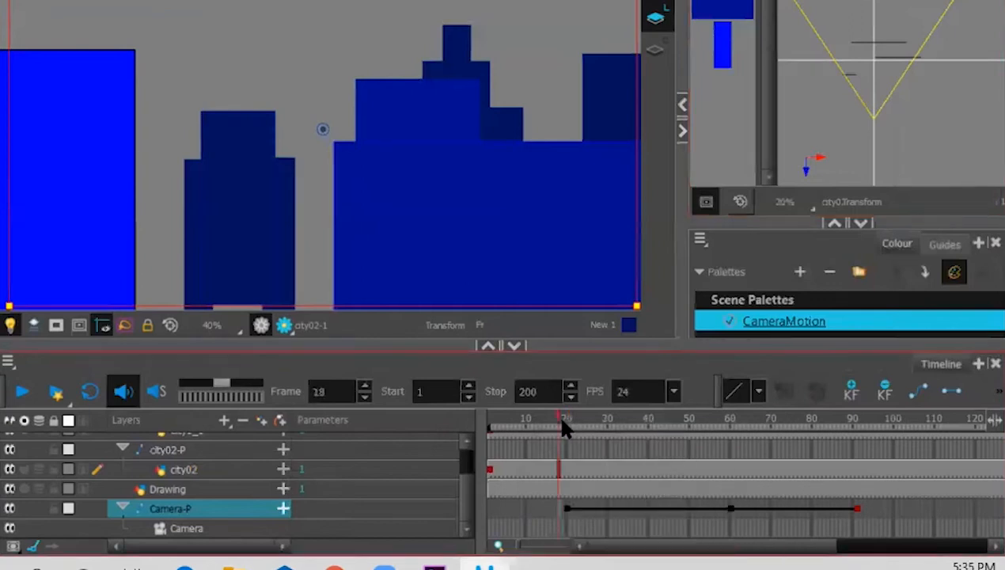
click(567, 425)
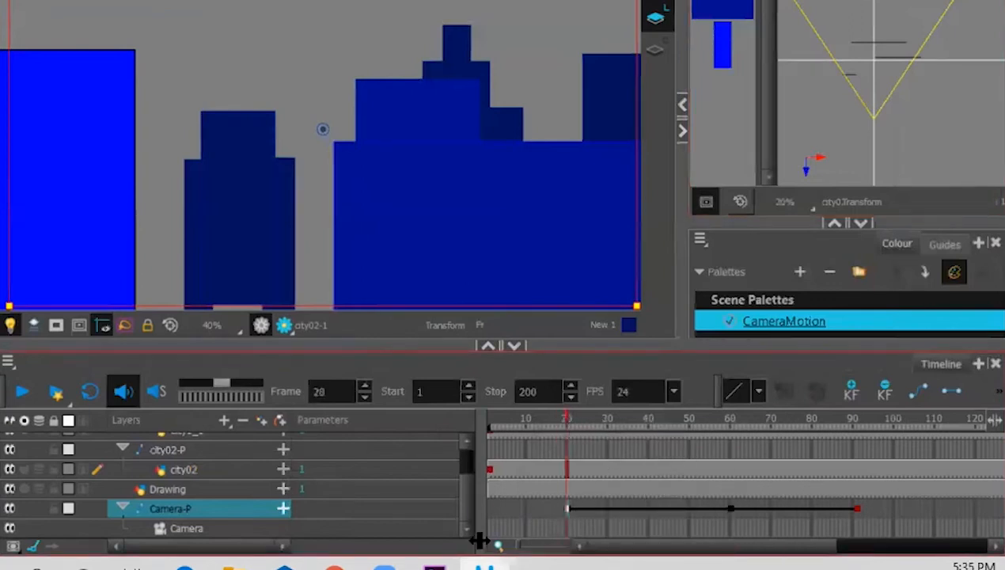
double_click(236, 502)
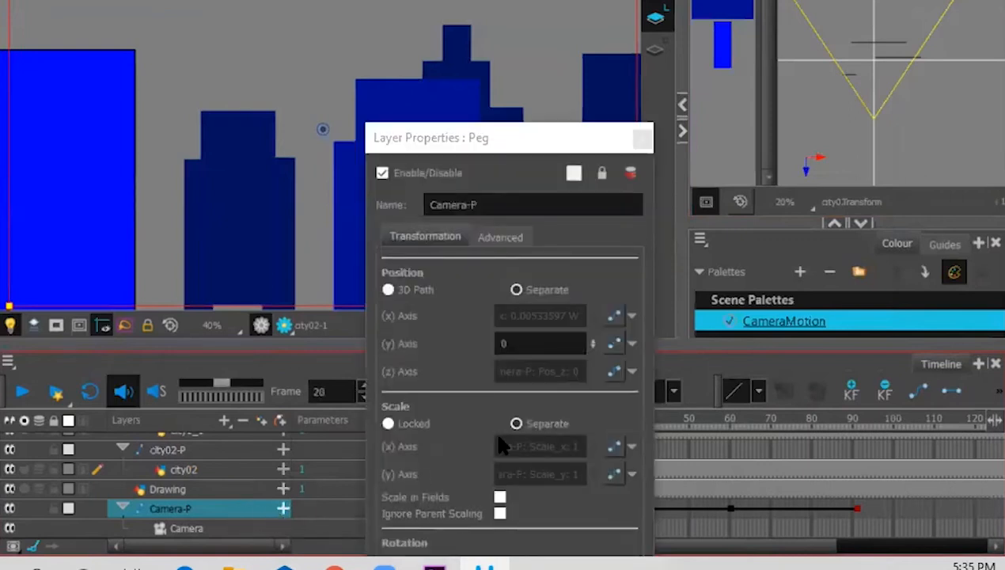
click(388, 290)
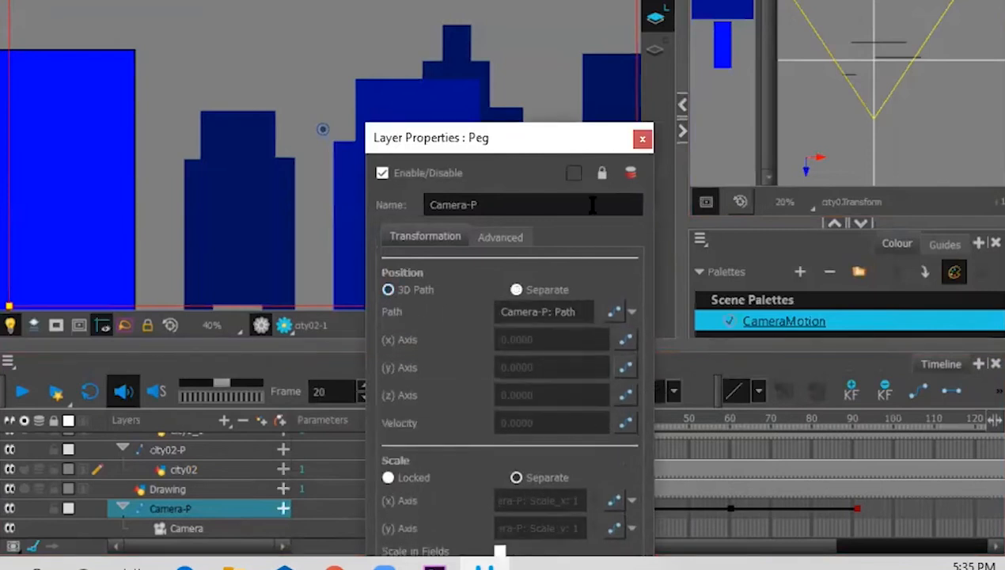
drag(565, 134, 308, 423)
drag(565, 415, 797, 435)
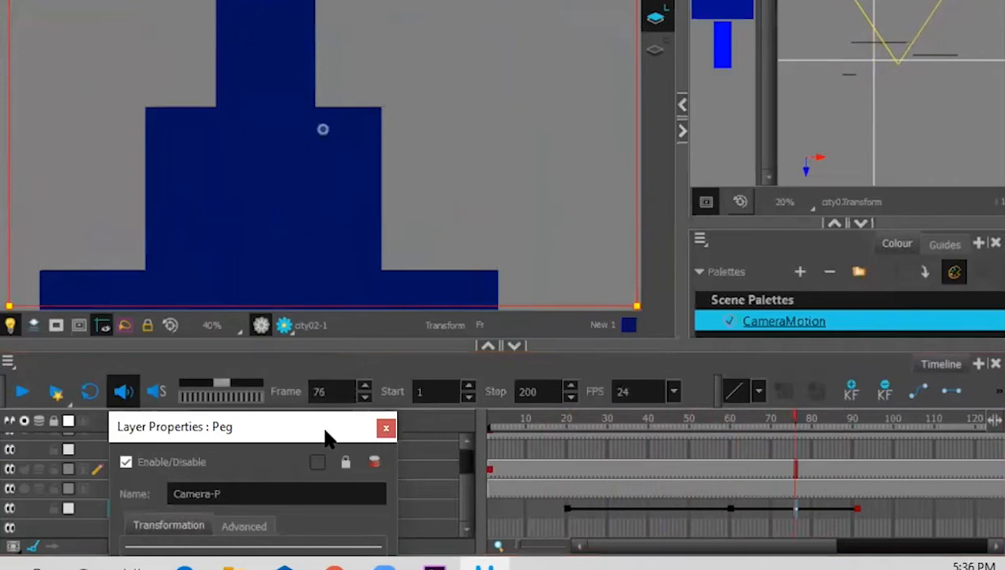
Set the Camera-P peg's position back to Separate and go to the keyframe at frame 60
drag(328, 438, 491, 212)
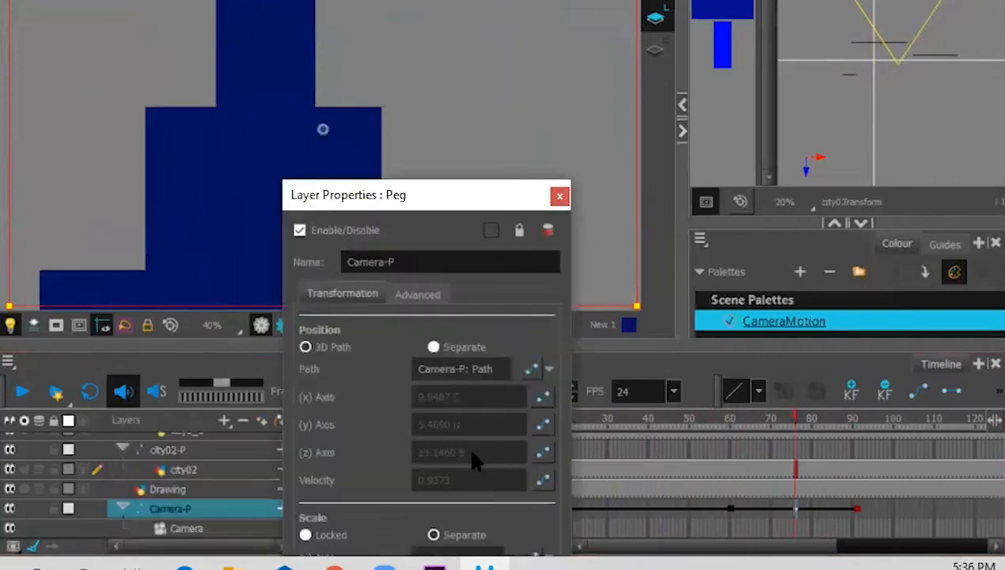
click(434, 349)
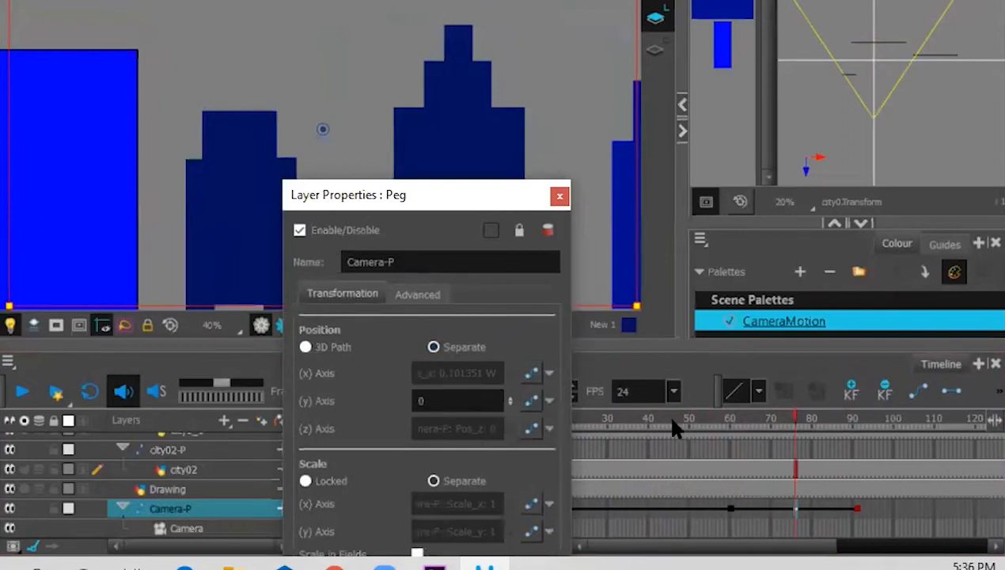
drag(681, 419, 730, 422)
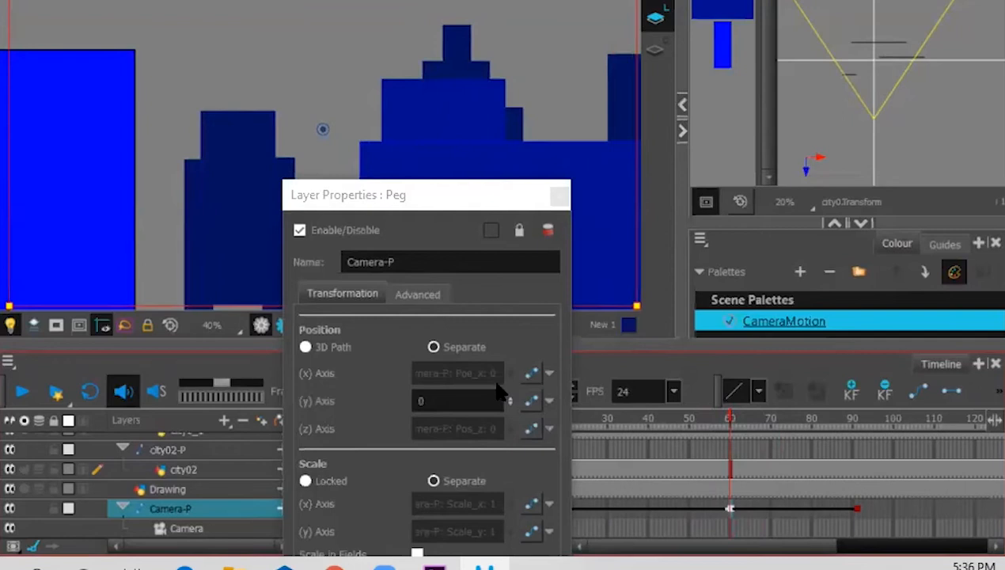
Adjust both handles of the frame 60 keyframe on the Pos_x curve, raising the left one slightly and making the dip after it shallower
click(532, 377)
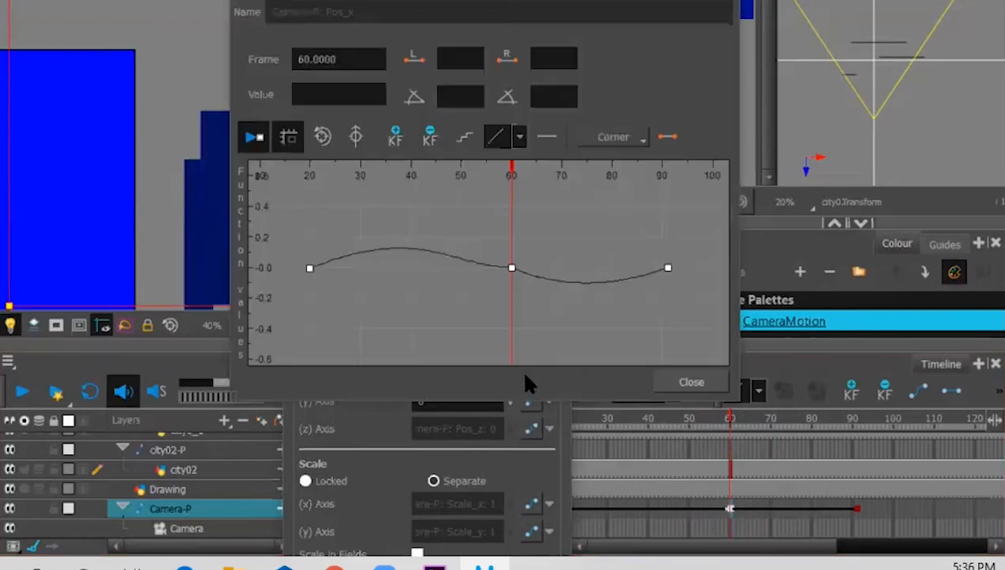
click(513, 270)
drag(448, 268, 471, 258)
click(512, 269)
drag(592, 304, 597, 290)
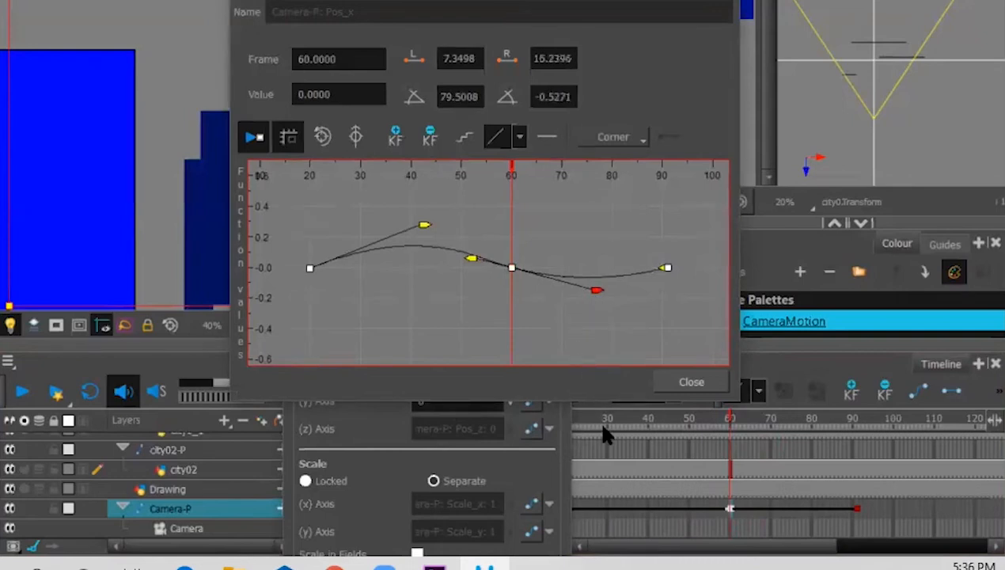
click(682, 387)
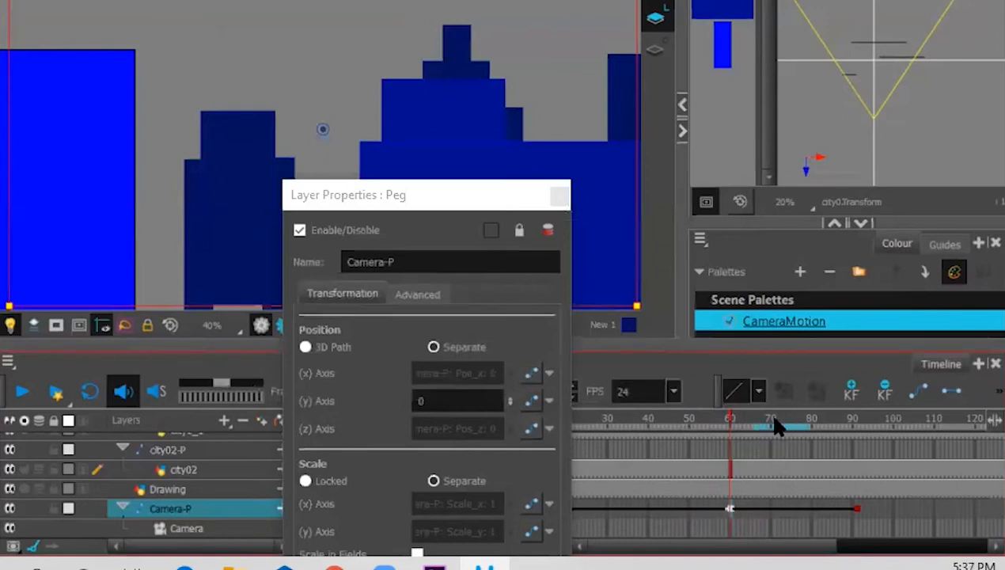
Add z-position keyframes at frames 60 and 91 on the Camera-P peg's Pos_z curve
mouse_move(725, 419)
mouse_down()
mouse_move(902, 419)
mouse_move(730, 428)
mouse_move(613, 417)
mouse_move(730, 425)
mouse_up()
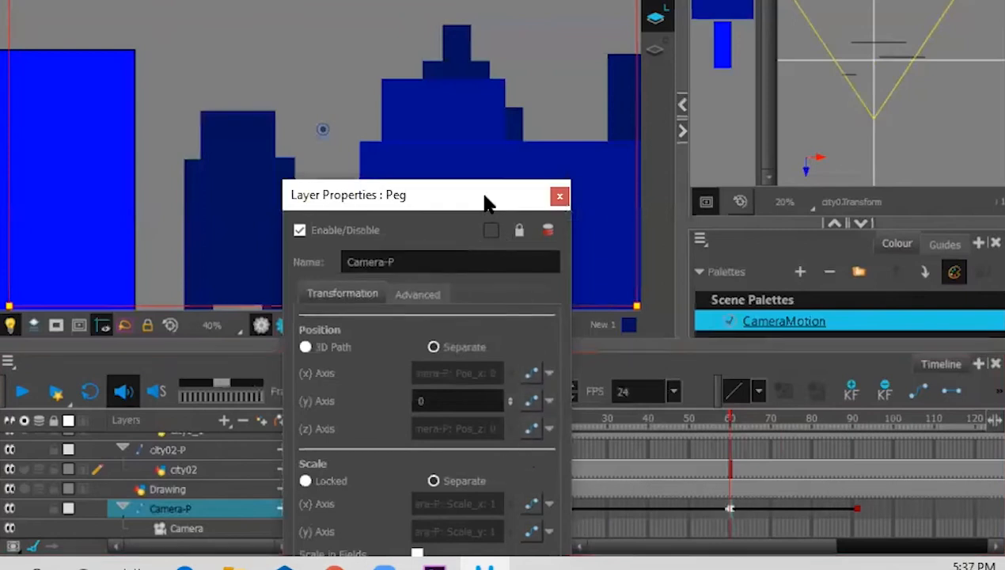
drag(483, 198, 477, 125)
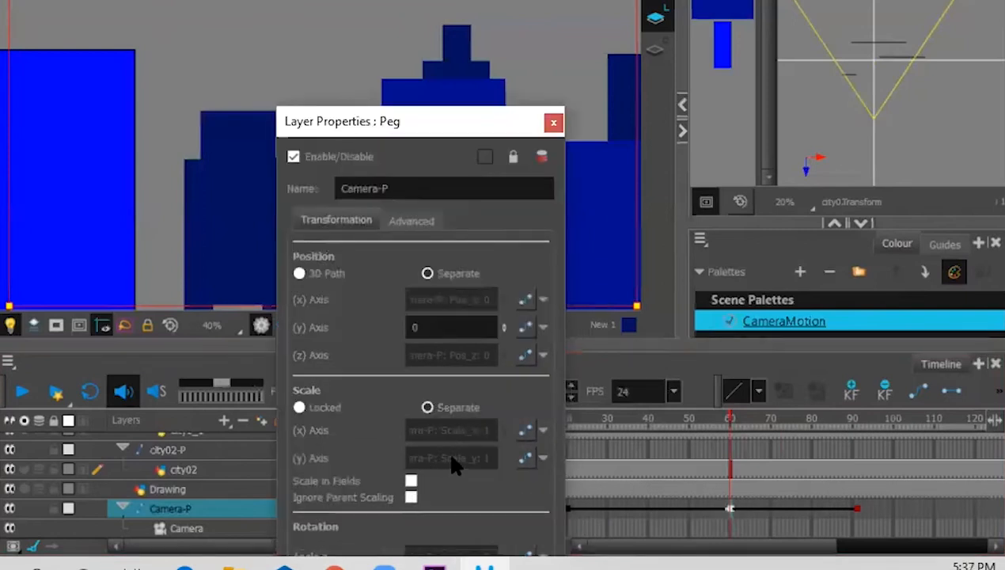
click(526, 355)
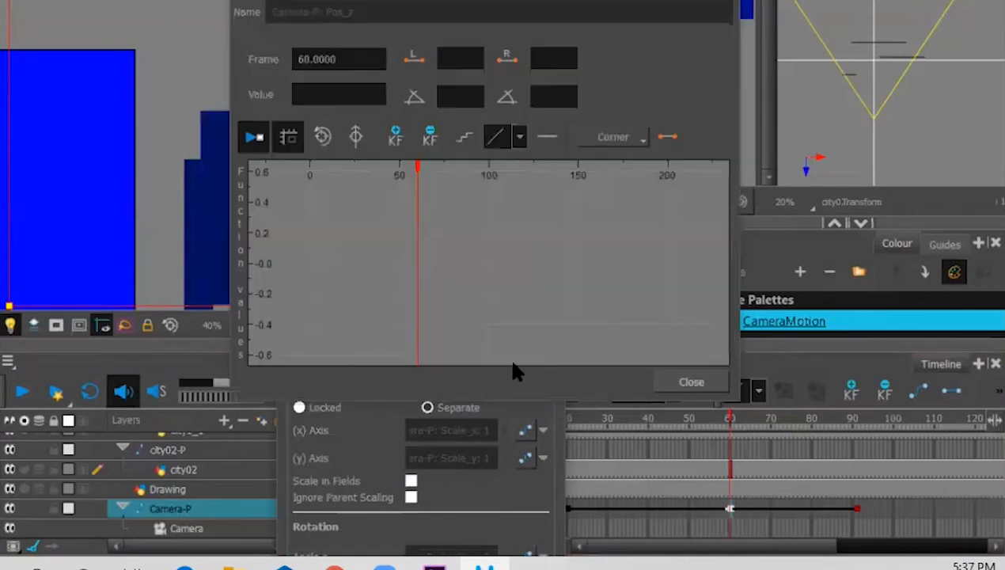
click(395, 136)
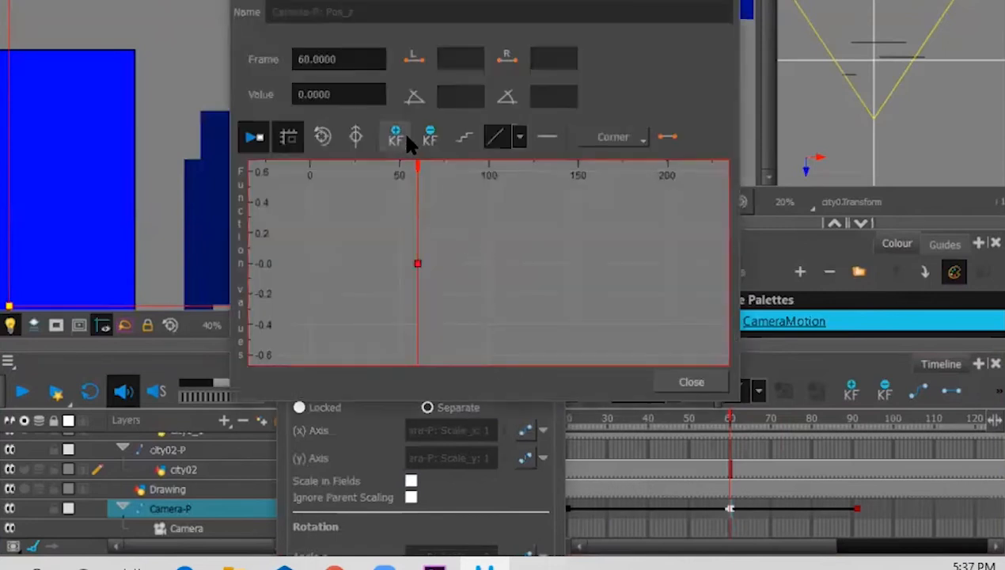
click(857, 420)
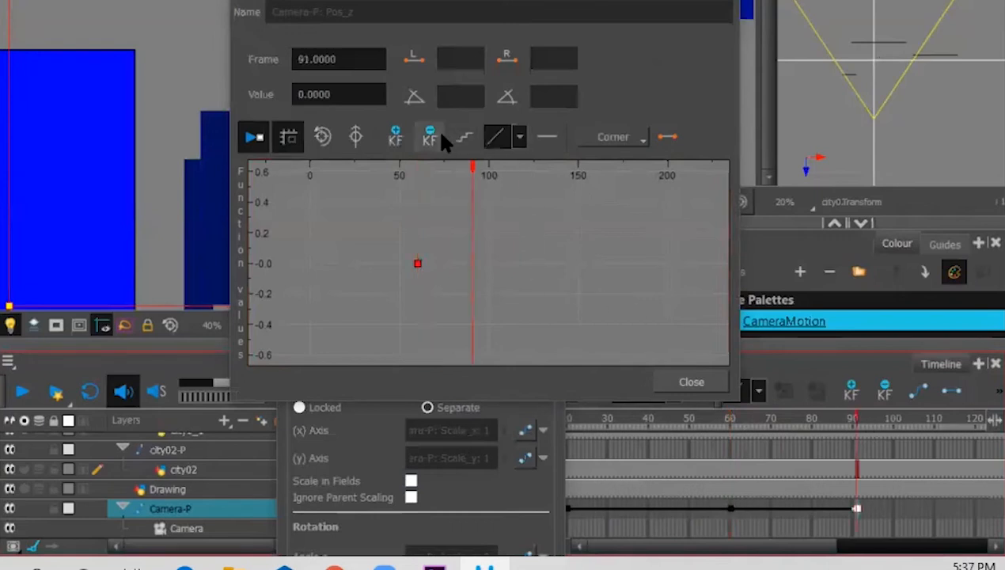
click(395, 136)
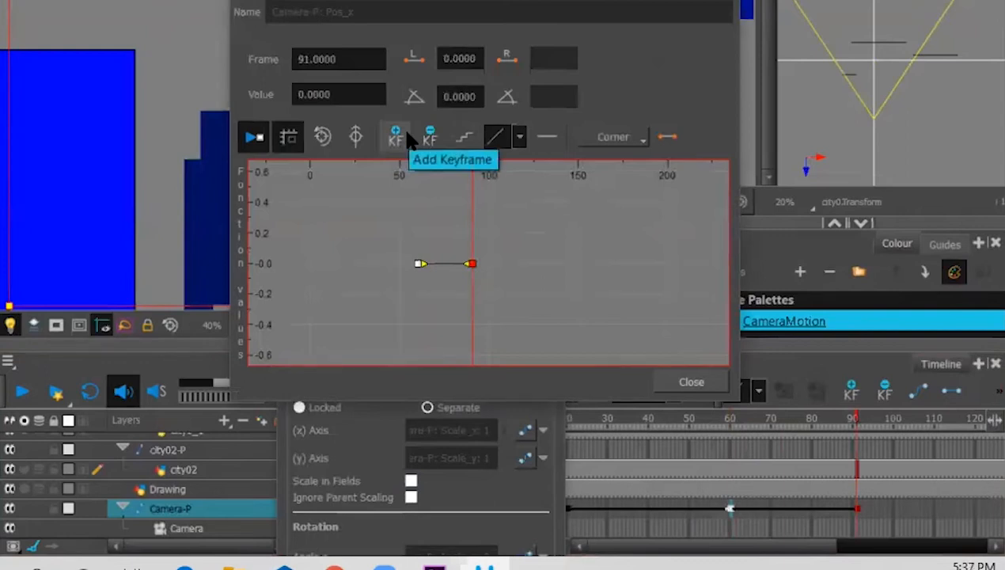
Add a z-position keyframe at frame 20 on the Pos_z curve, moving the layer properties off the start of the timeline
double_click(570, 508)
click(570, 508)
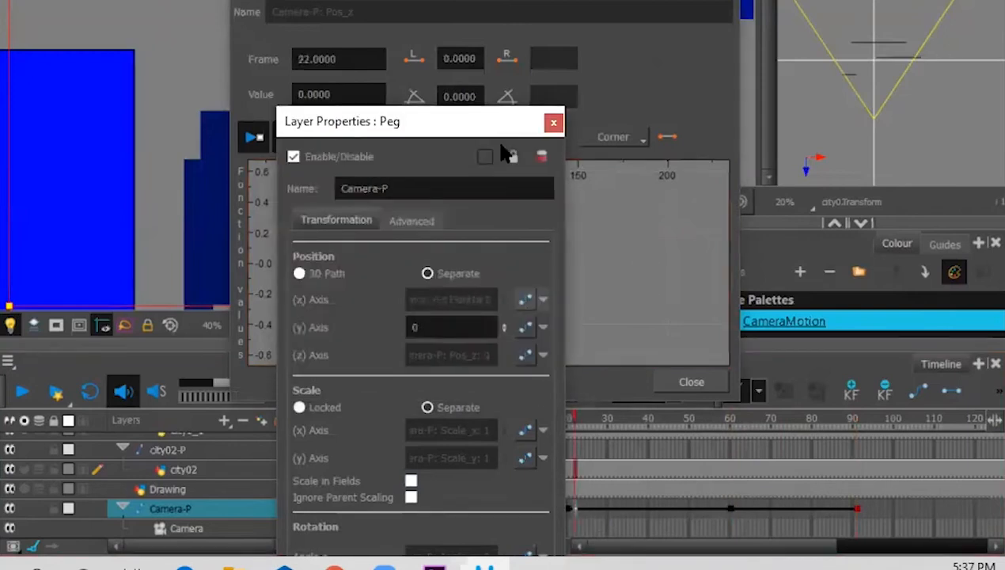
drag(478, 135, 375, 143)
click(569, 513)
click(567, 509)
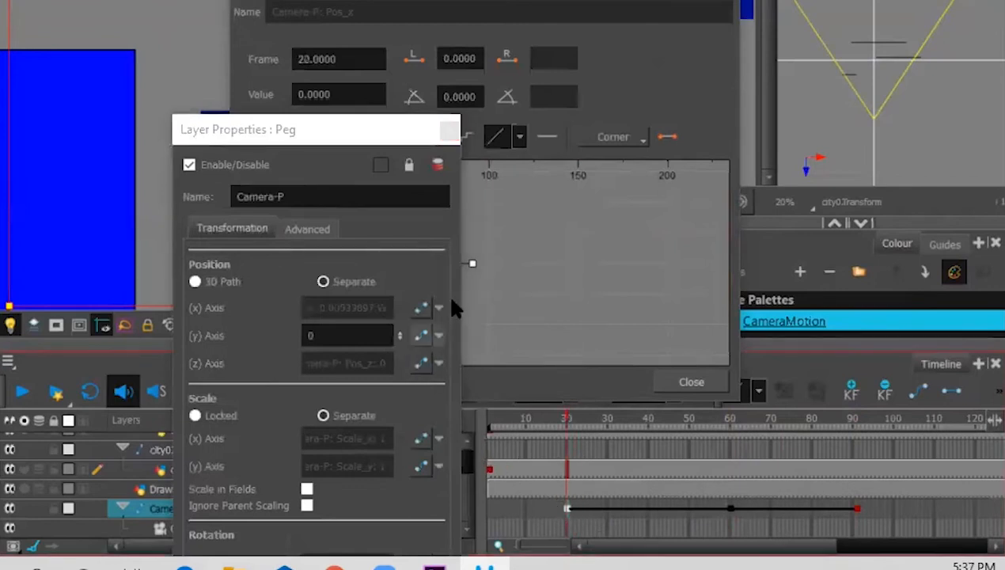
click(558, 38)
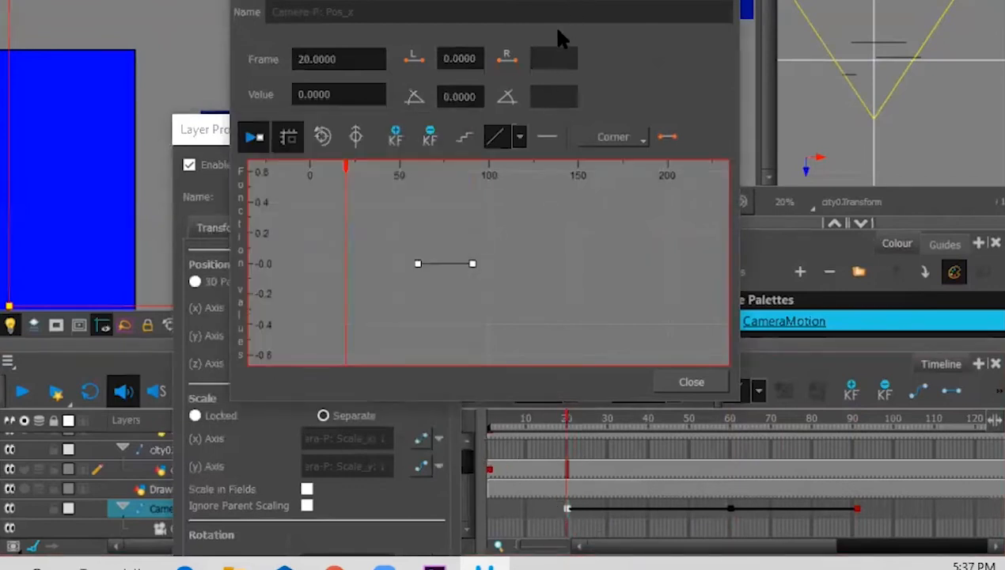
click(394, 136)
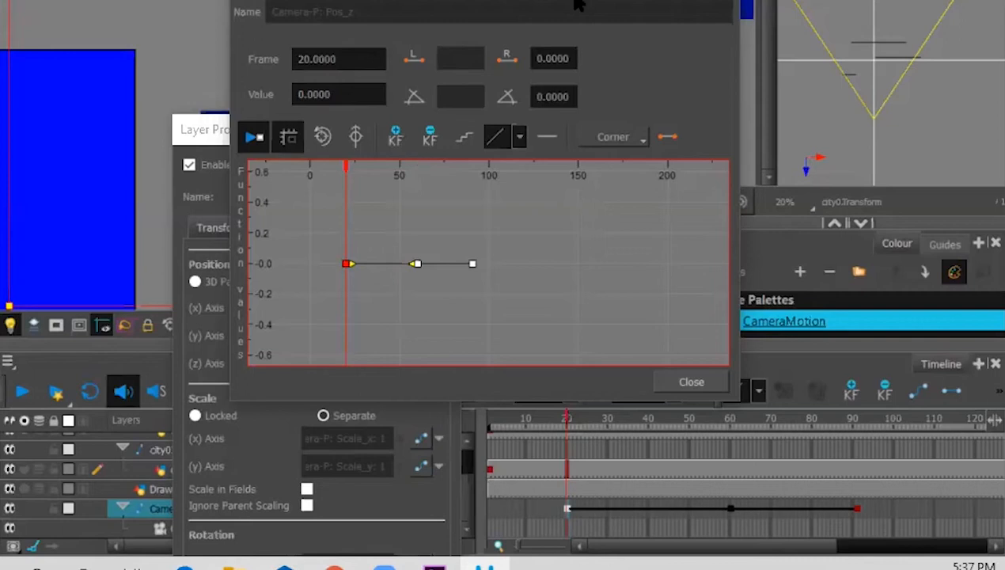
Lower the frame 60 keyframe on the Pos_z curve, moving the camera forward in the Top view to a z-position of about -5.85
drag(578, 6, 400, 121)
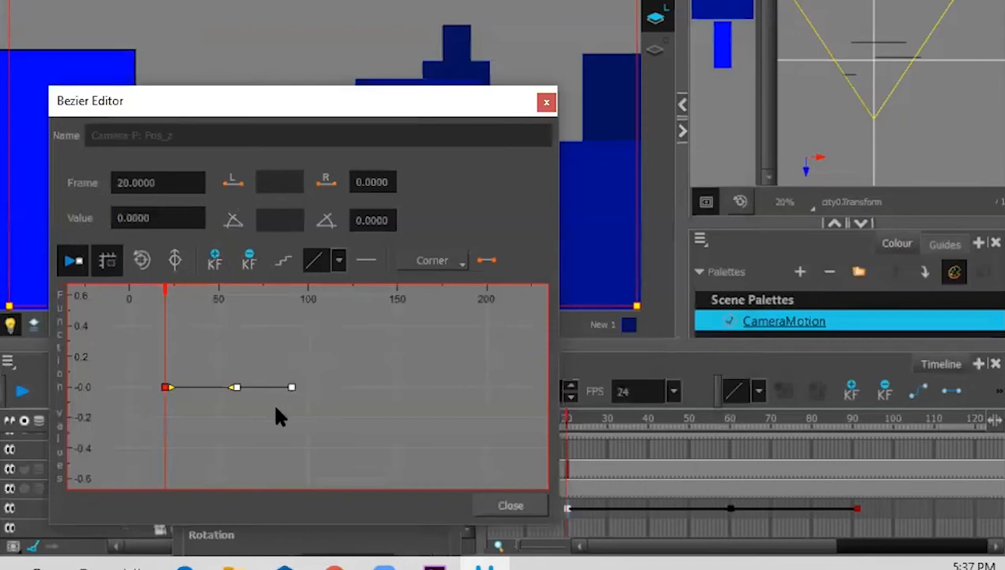
click(237, 388)
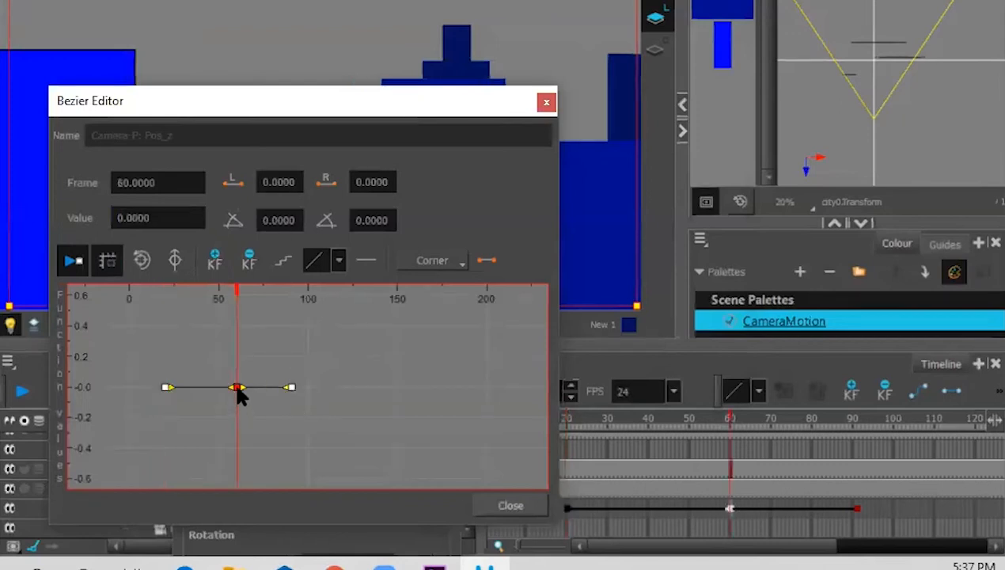
drag(239, 388, 239, 425)
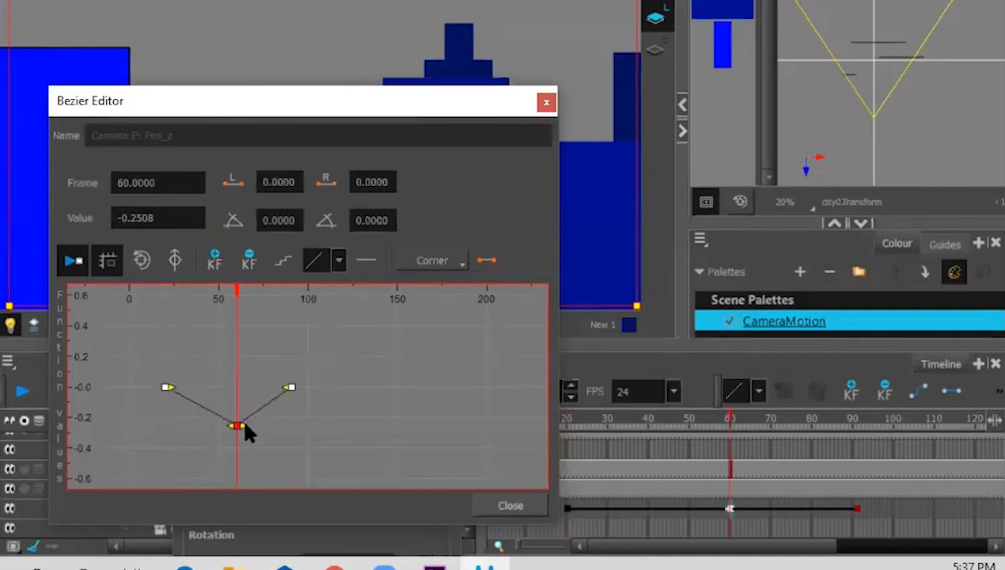
scroll(873, 111, down, 2)
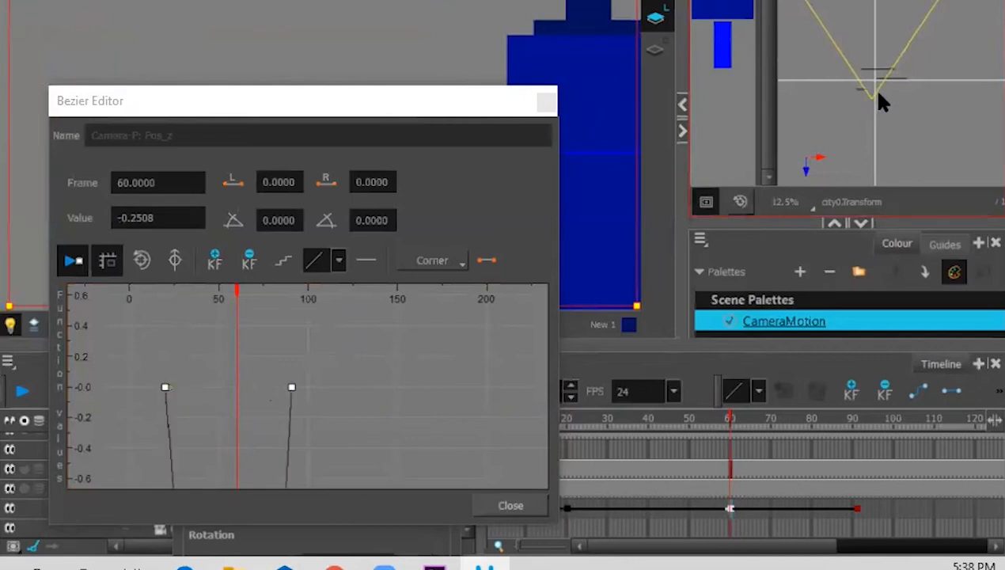
click(143, 262)
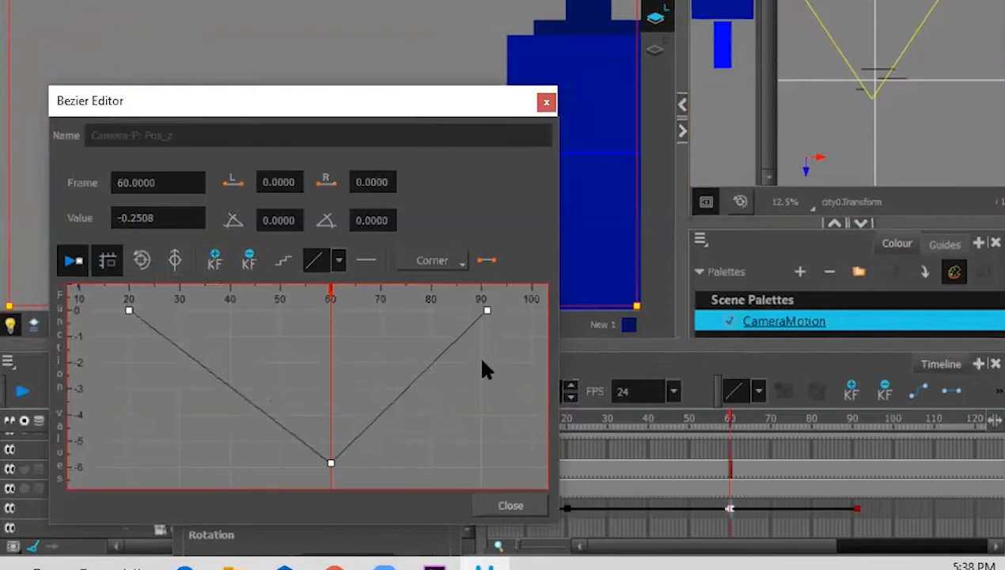
At frame 91, move the camera forward and slightly to the right in the Top view, in among the city layers
click(857, 511)
click(851, 511)
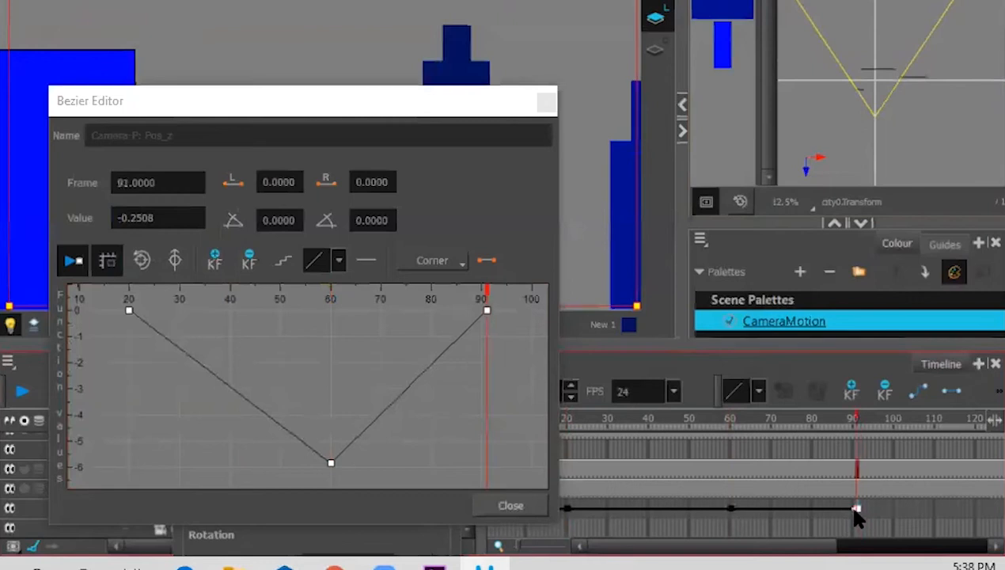
click(893, 93)
click(894, 83)
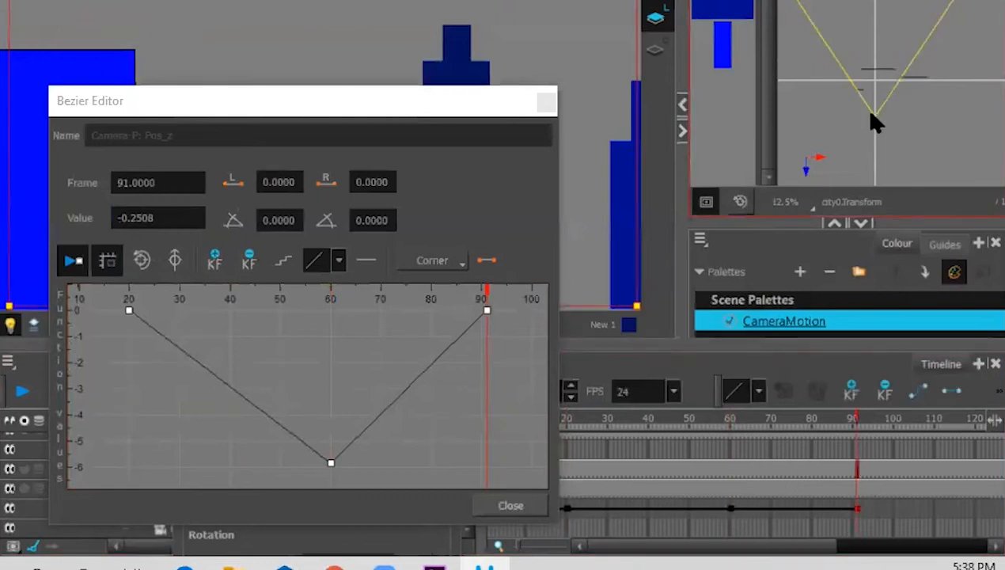
drag(887, 91, 896, 84)
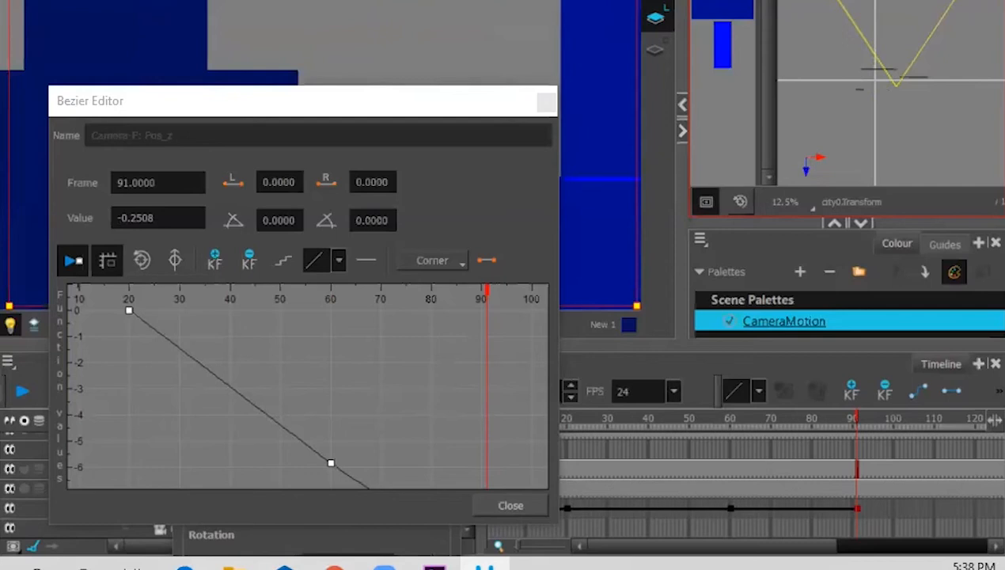
In the Side view, raise the camera at frame 91 and nudge it forward to a z-position of about -10.7, and scrub back through the move
click(945, 1)
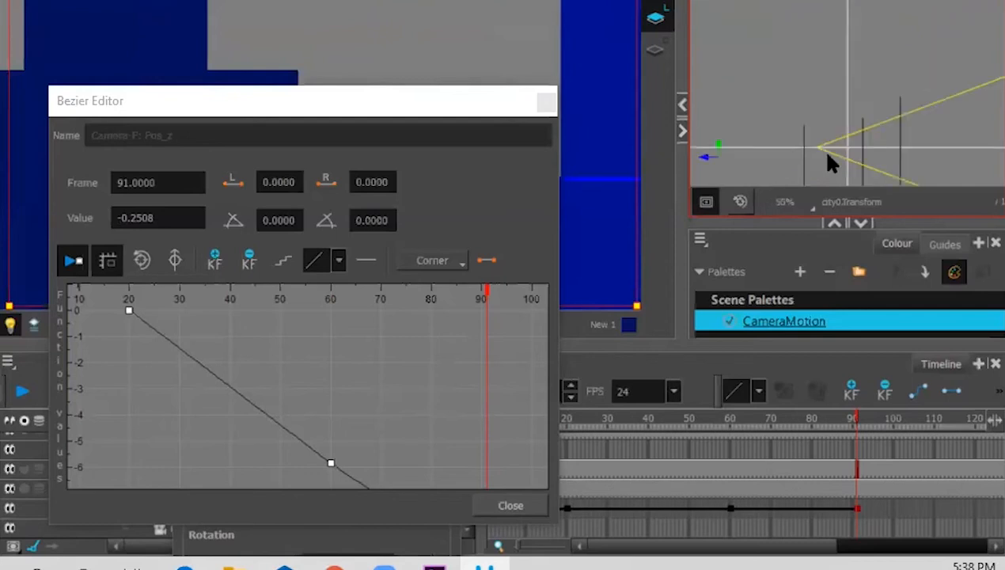
drag(820, 146, 831, 117)
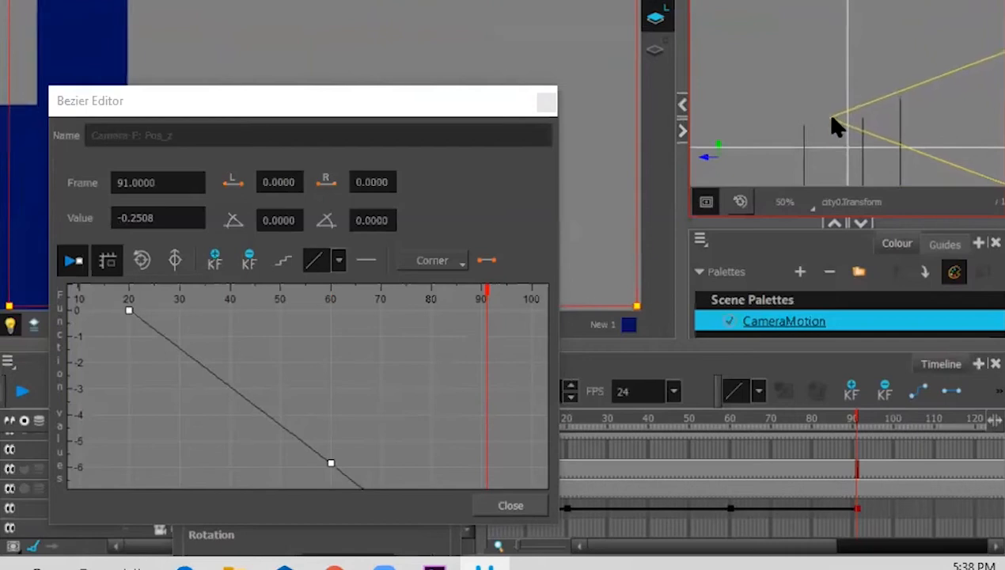
drag(855, 425, 602, 488)
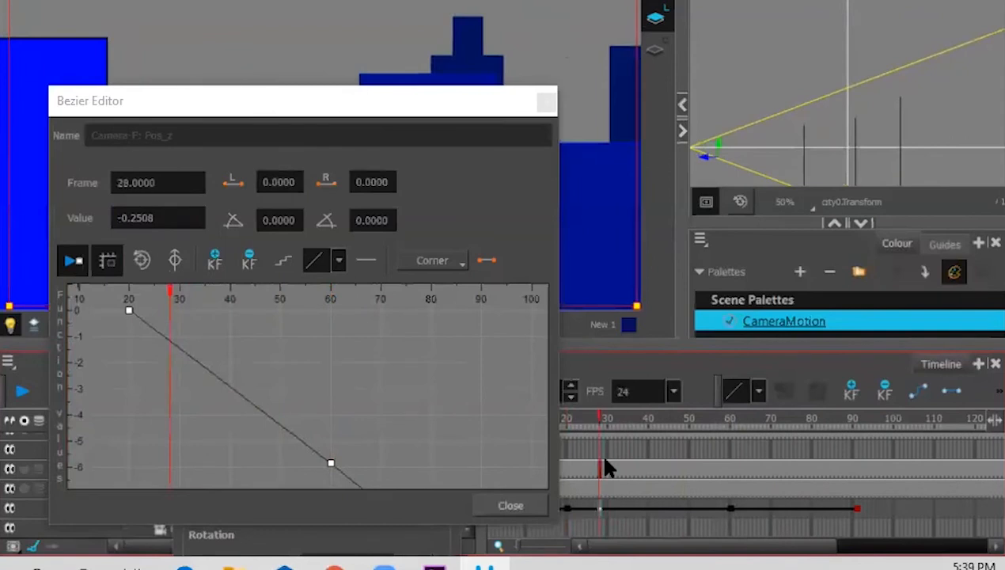
Fit the whole Pos_z curve in the editor and extend the frame 20 keyframe's right handle horizontally by about 24.7 frames
click(424, 115)
drag(431, 112, 499, 52)
click(236, 195)
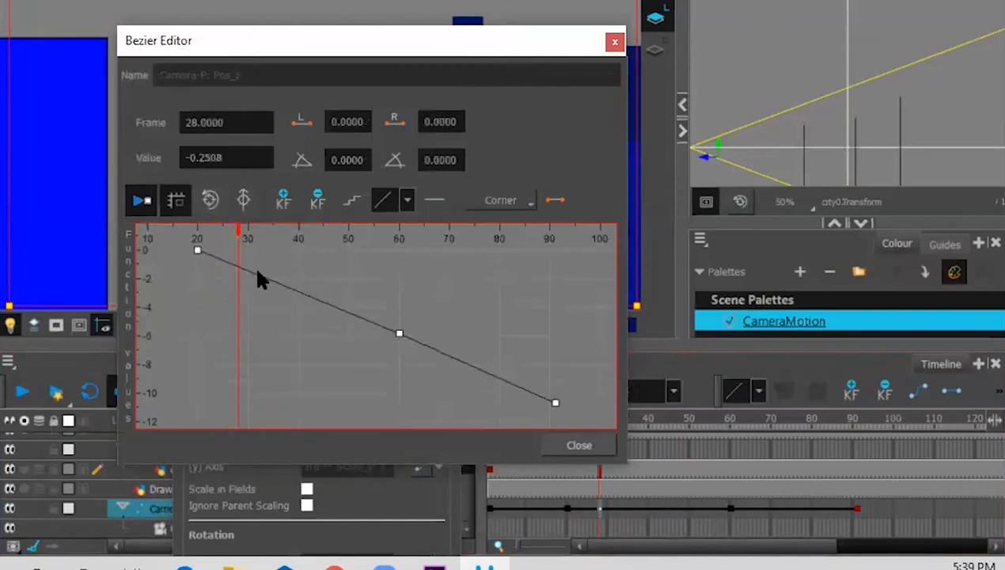
click(198, 251)
drag(203, 250, 329, 251)
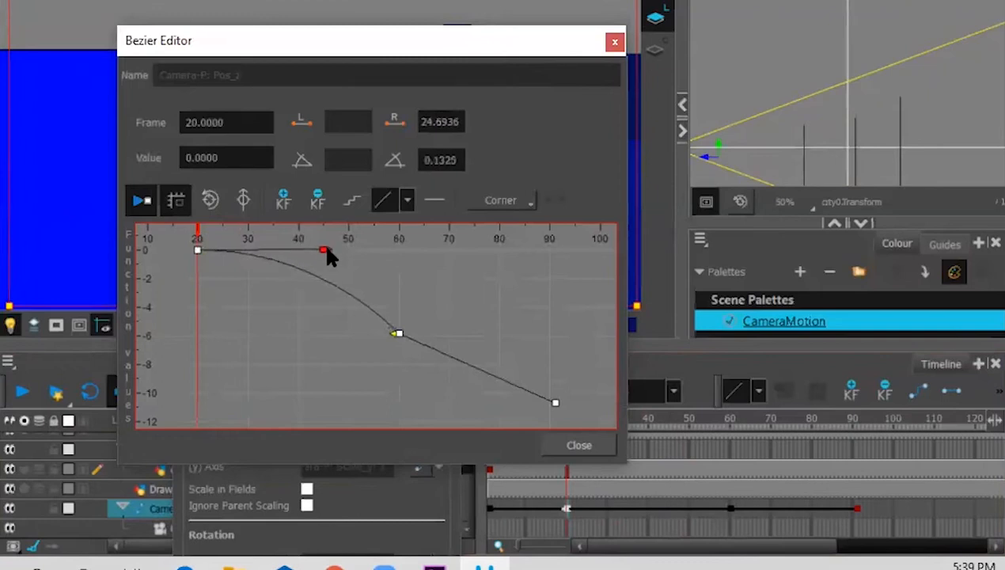
right_click(327, 251)
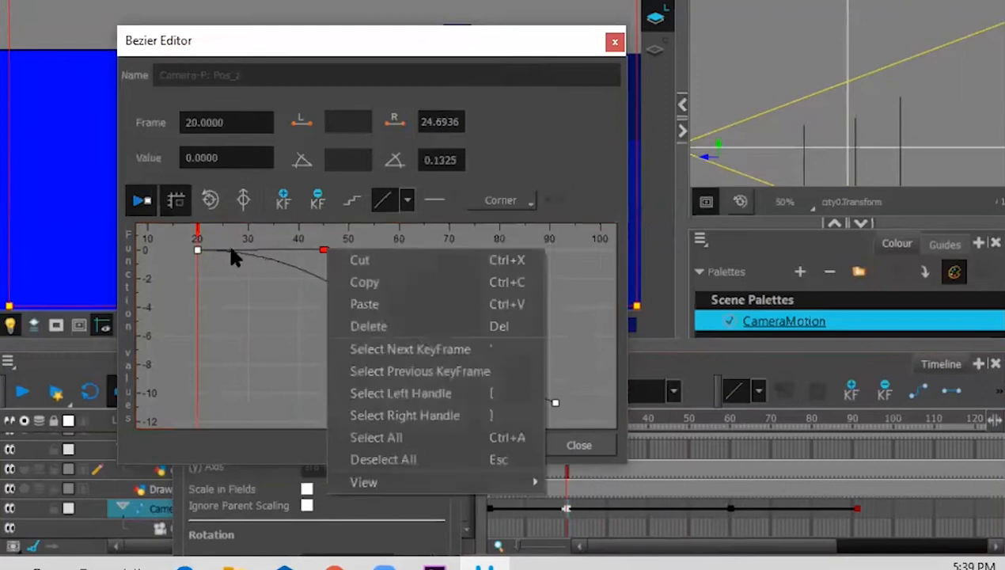
click(285, 291)
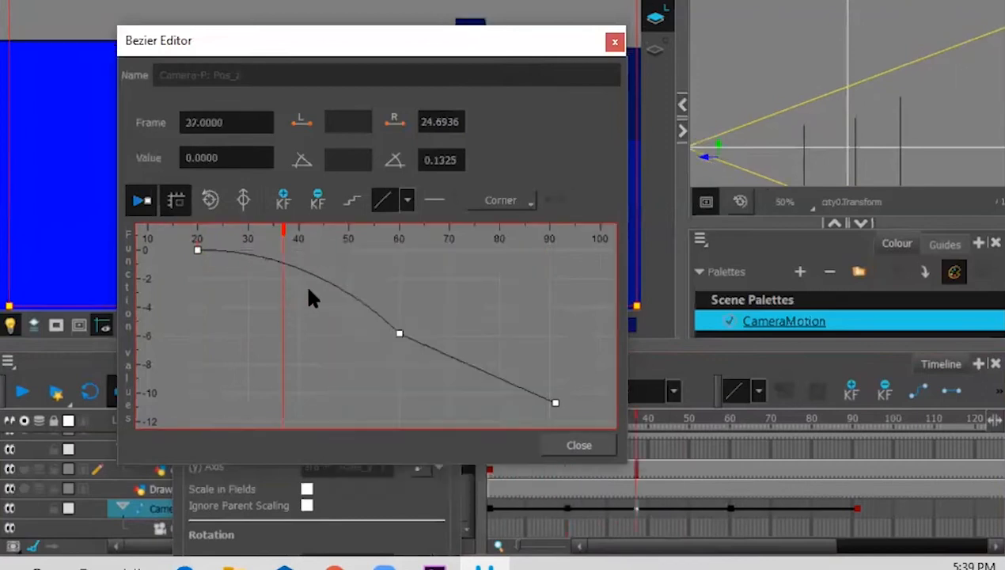
Extend both frame 60 handles along the Pos_z curve's slope by about 10 frames and pull frame 91's left handle out nearly flat by about 21 frames
click(399, 332)
drag(396, 334, 344, 298)
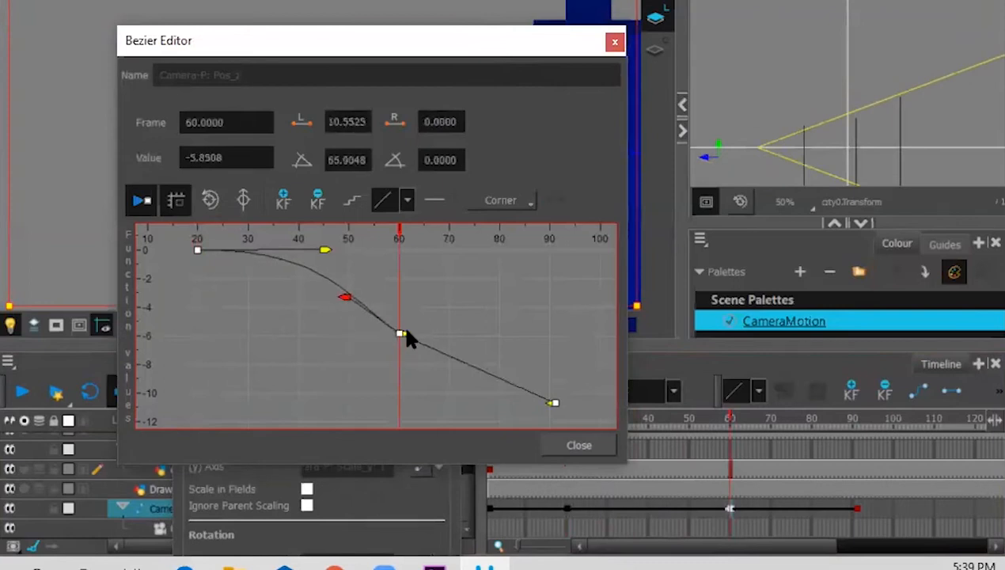
drag(404, 336, 453, 362)
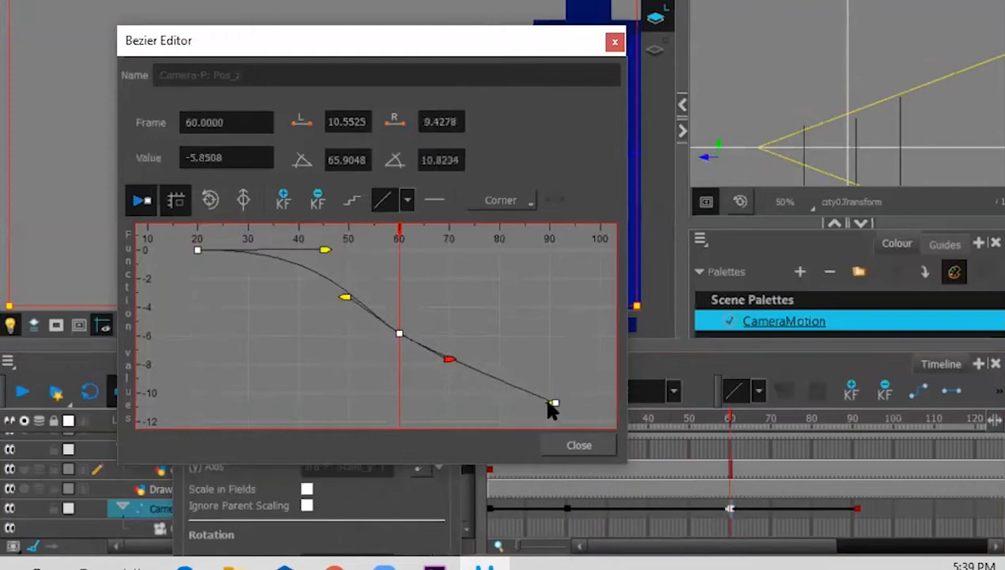
drag(551, 403, 455, 410)
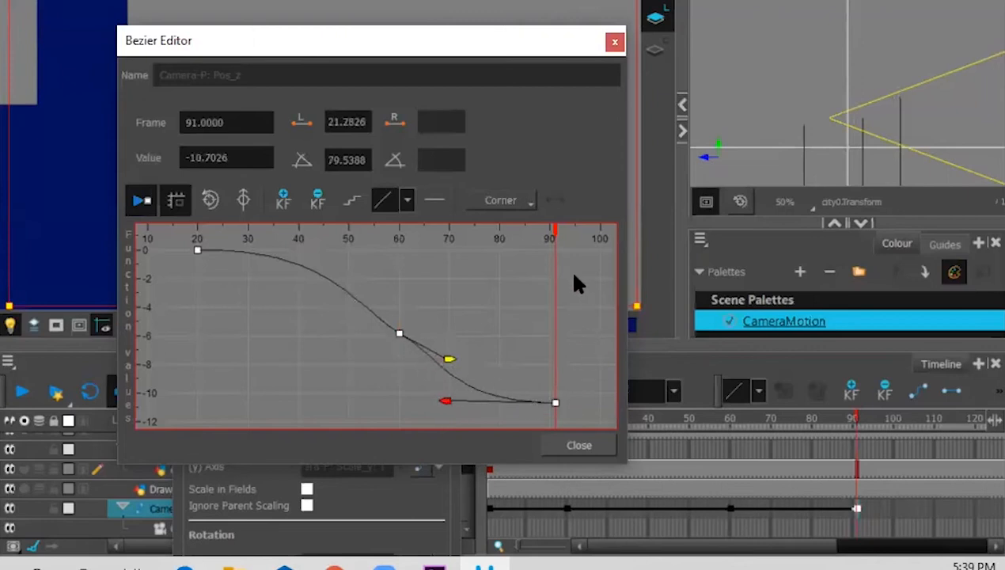
Close the curve editor and layer properties and scrub the timeline up to frame 90 to preview the camera move
click(615, 44)
click(448, 129)
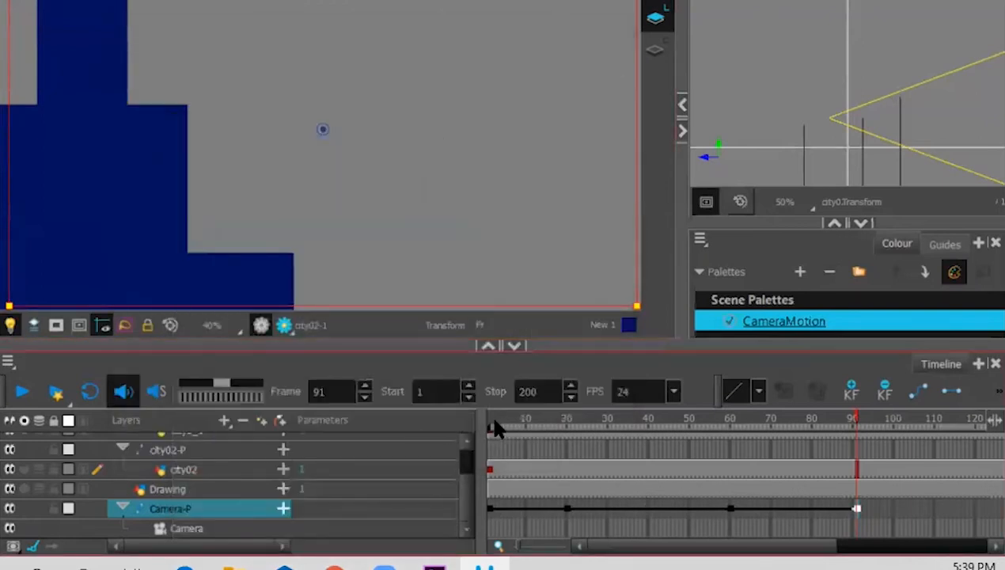
drag(517, 425, 848, 412)
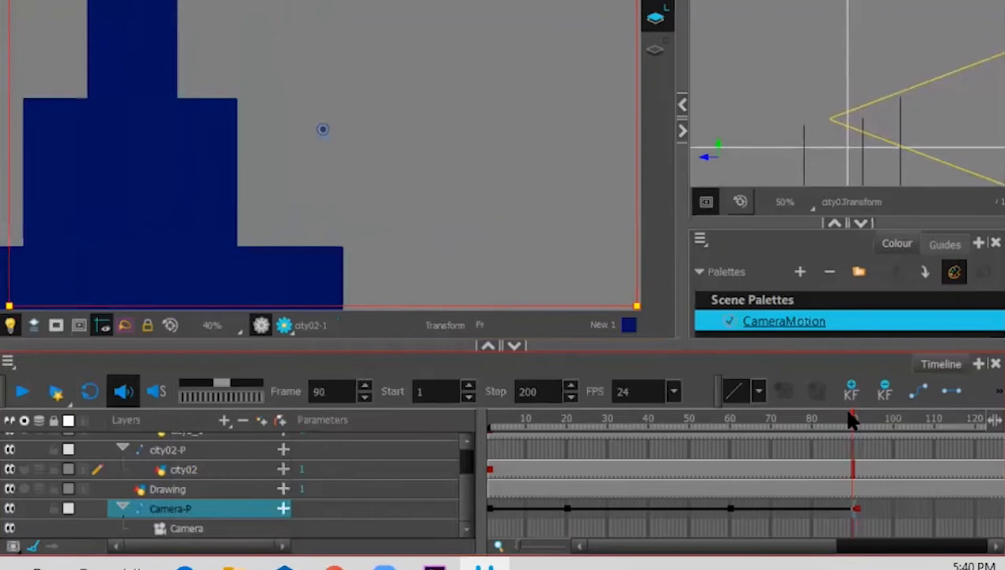
right_click(852, 419)
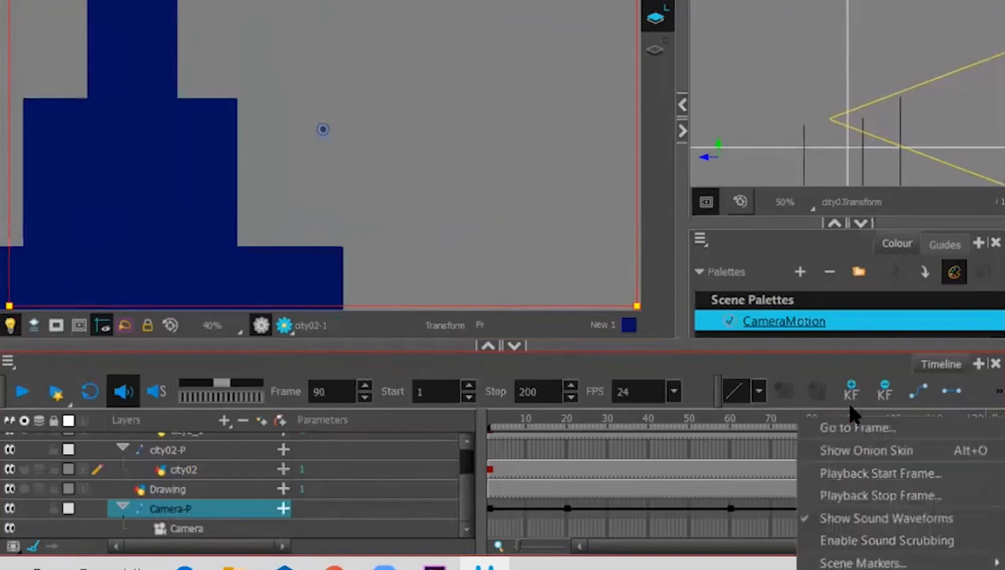
On the Camera-P peg's Pos_x curve, lower the frame 20 keyframe to about -0.18 and angle its right handle downward
click(239, 508)
double_click(239, 511)
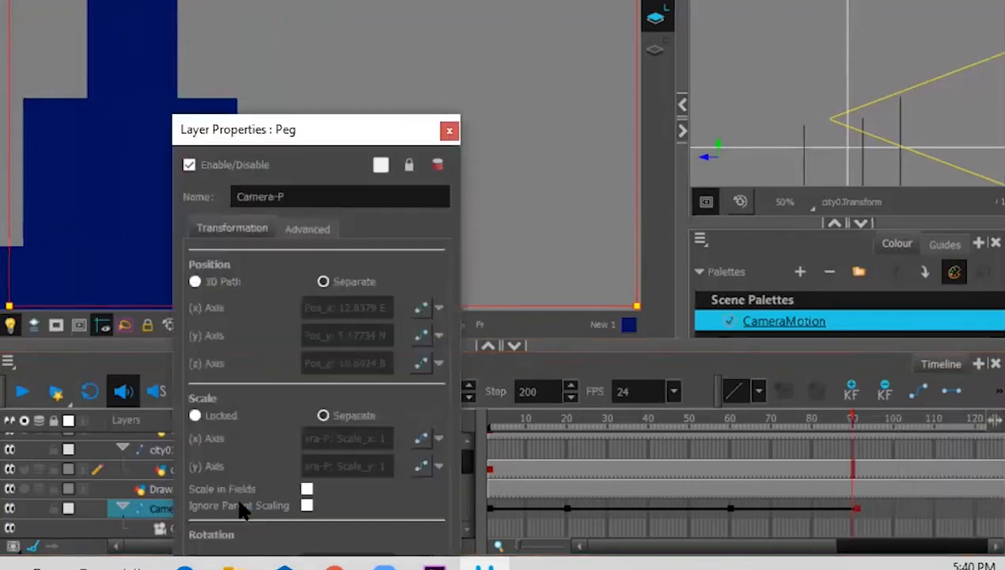
drag(374, 142, 606, 125)
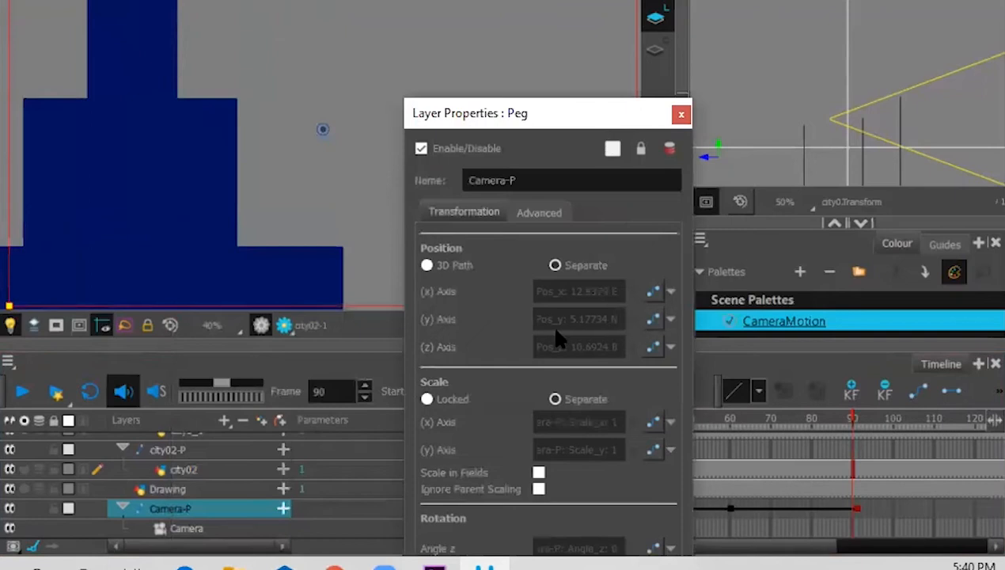
click(652, 291)
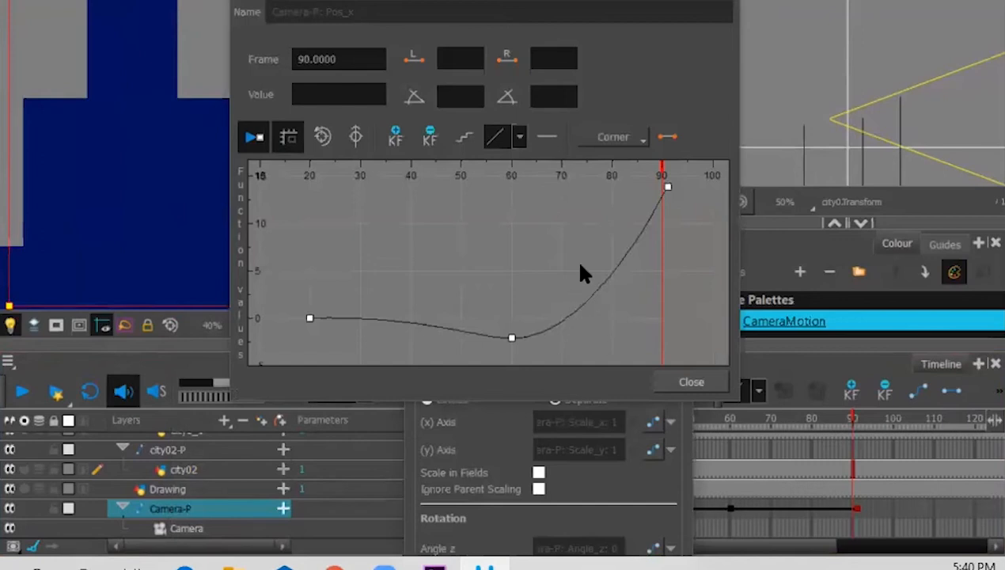
click(579, 0)
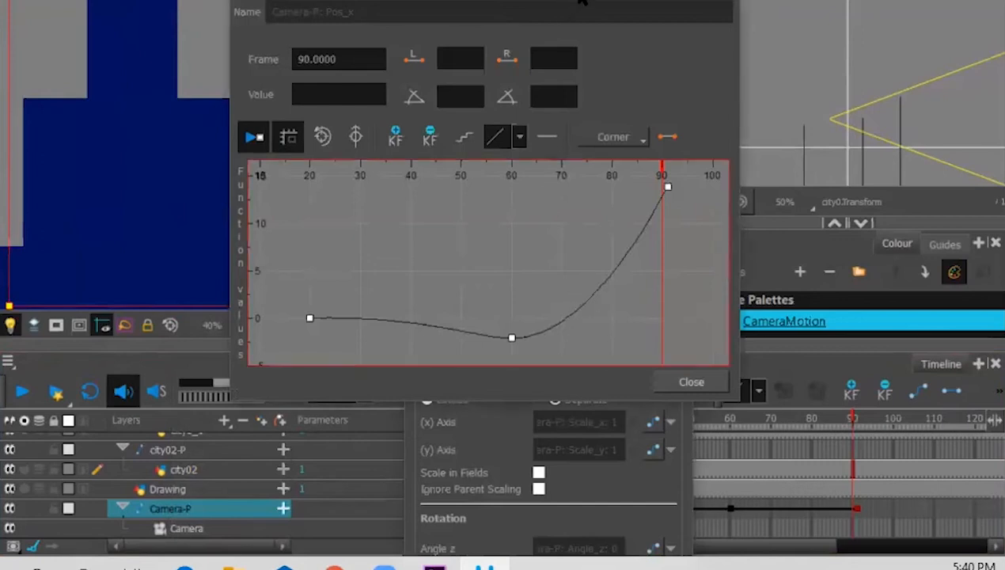
drag(581, 2, 689, 117)
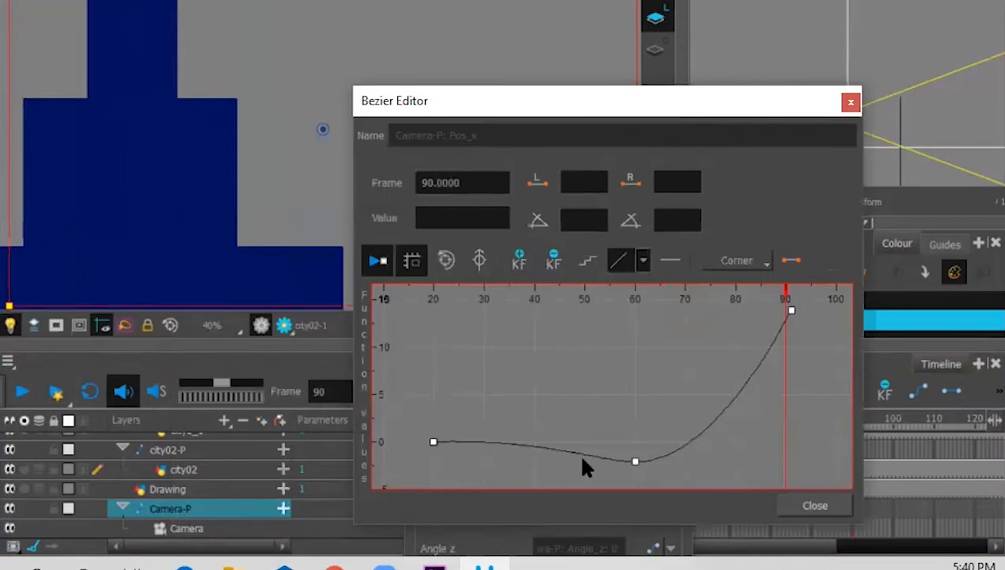
click(434, 442)
drag(434, 441, 440, 452)
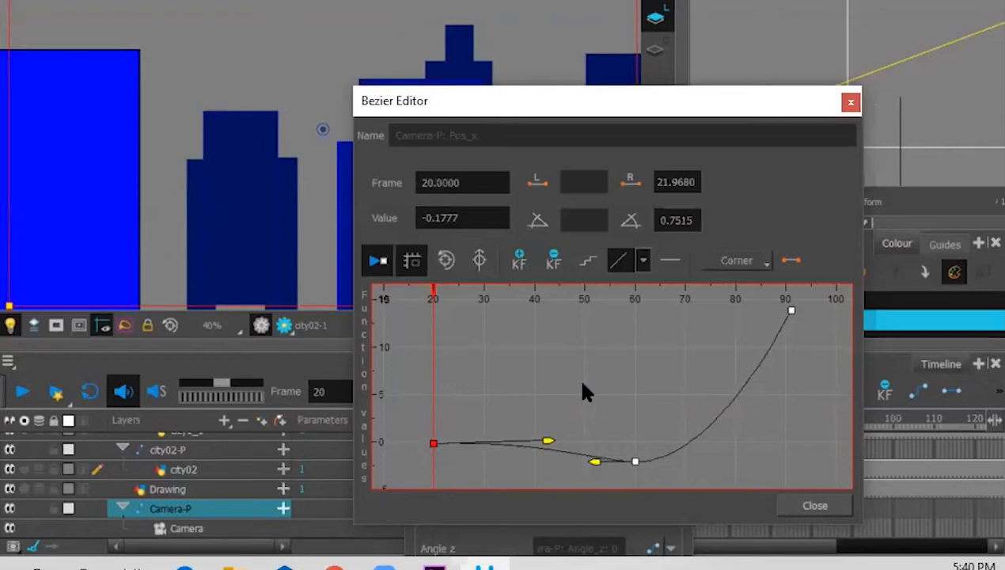
drag(552, 440, 550, 459)
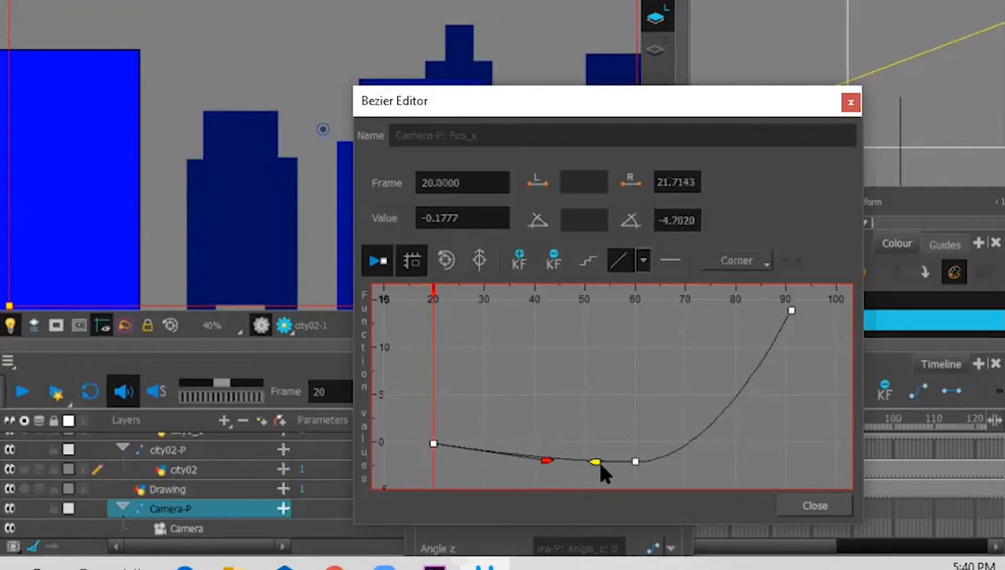
Ease the Pos_x curve by extending frame 91's left handle about 32.8 frames and frame 60's right handle about 23.7, raising frame 20's handle slightly
click(755, 378)
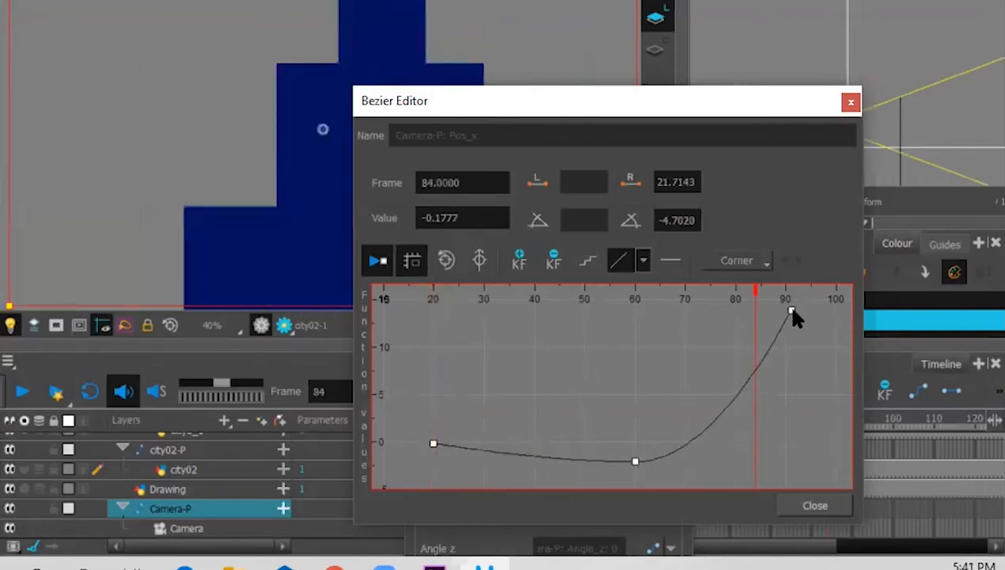
click(792, 310)
click(791, 310)
drag(791, 309, 616, 312)
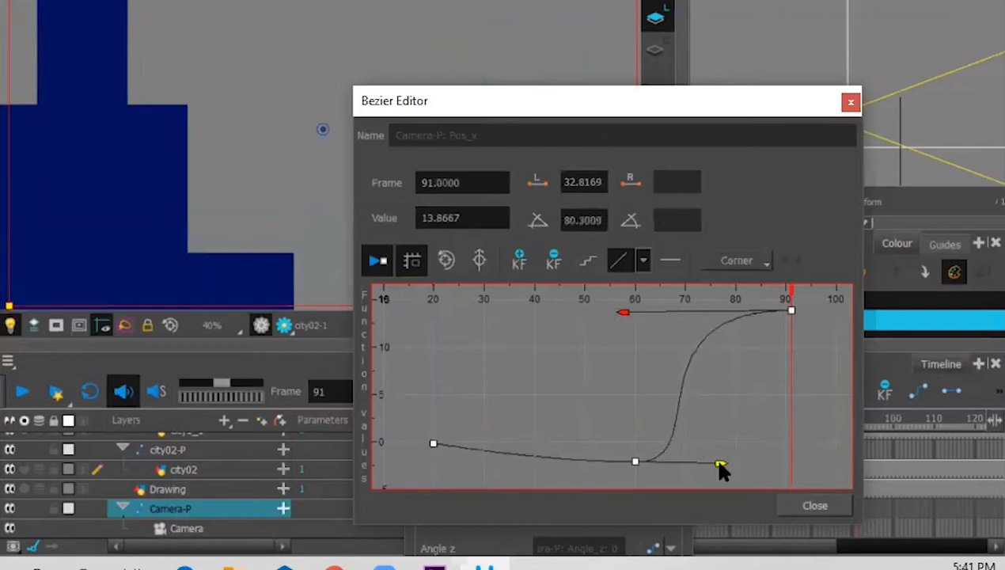
drag(720, 465, 759, 463)
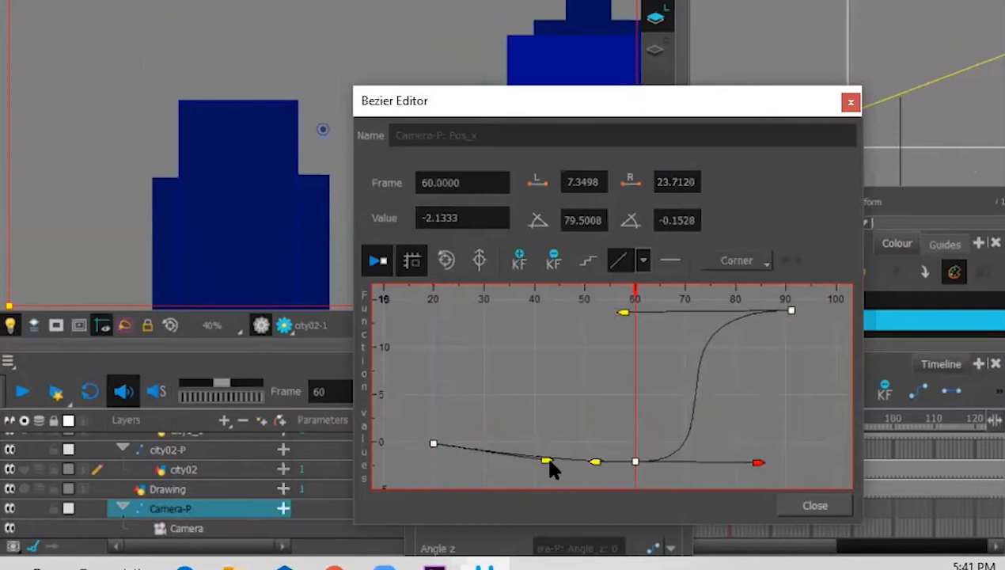
drag(546, 461, 551, 449)
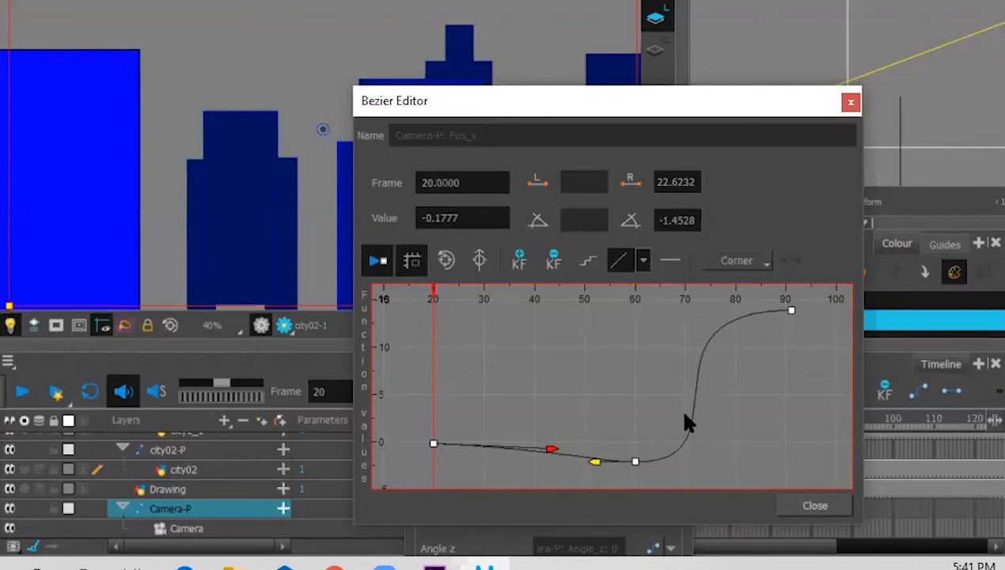
Close the Pos_x curve and the peg's properties and scrub the timeline from frame 20 past frame 60 to check the motion
click(851, 102)
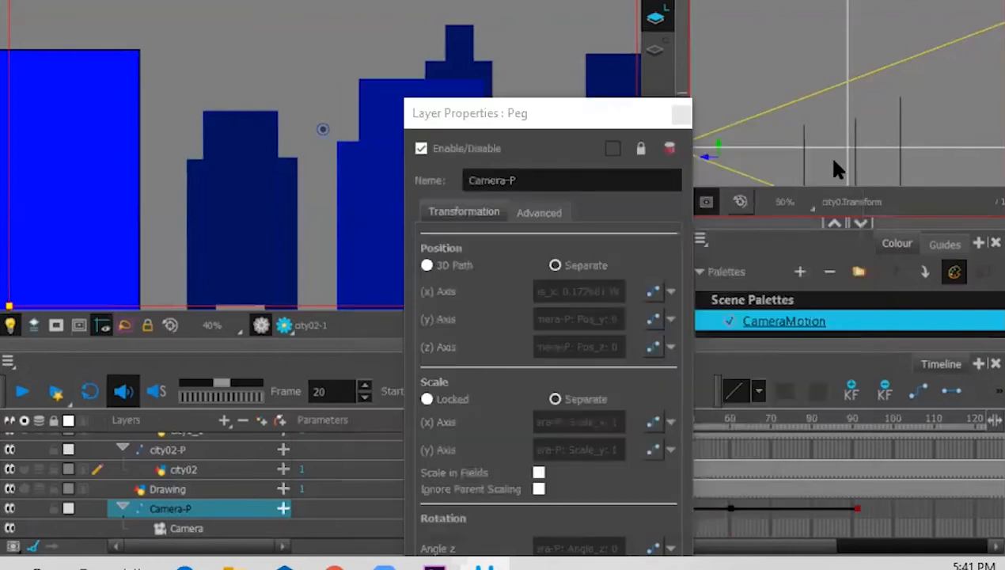
click(681, 115)
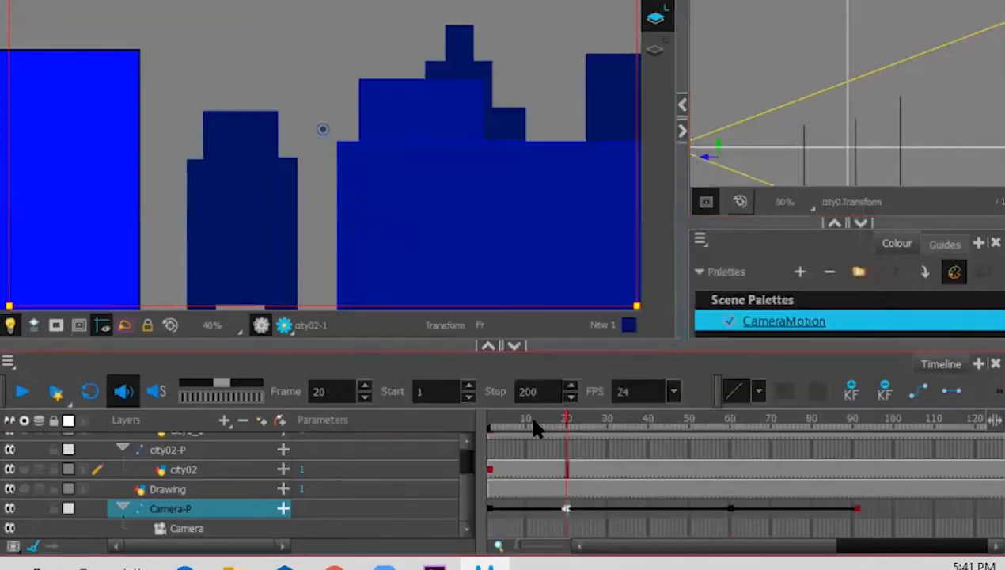
drag(547, 419, 710, 422)
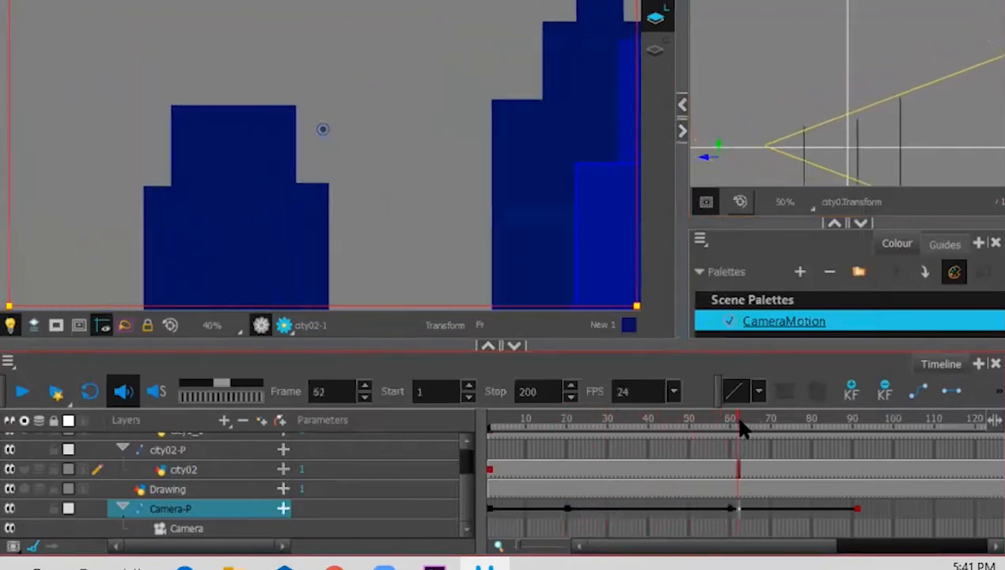
At frame 60, raise the Camera-P peg's Pos_x keyframe to about 3.52 in its curve editor
drag(740, 423, 729, 447)
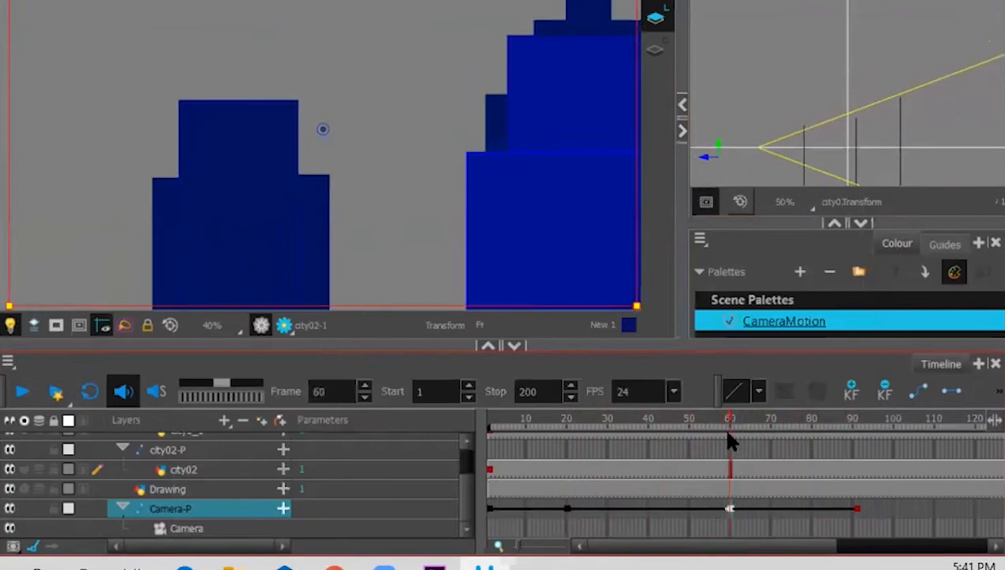
double_click(242, 511)
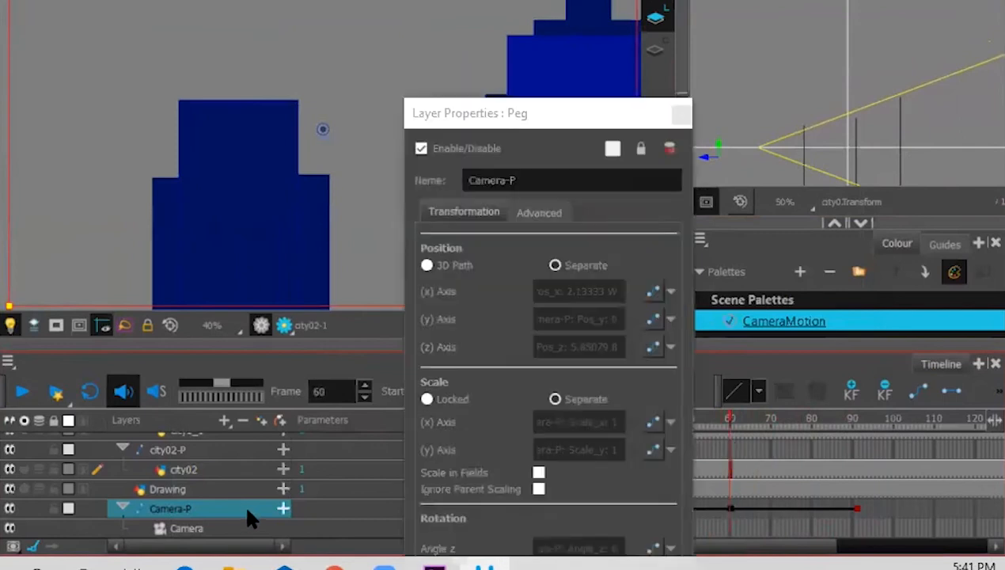
click(653, 293)
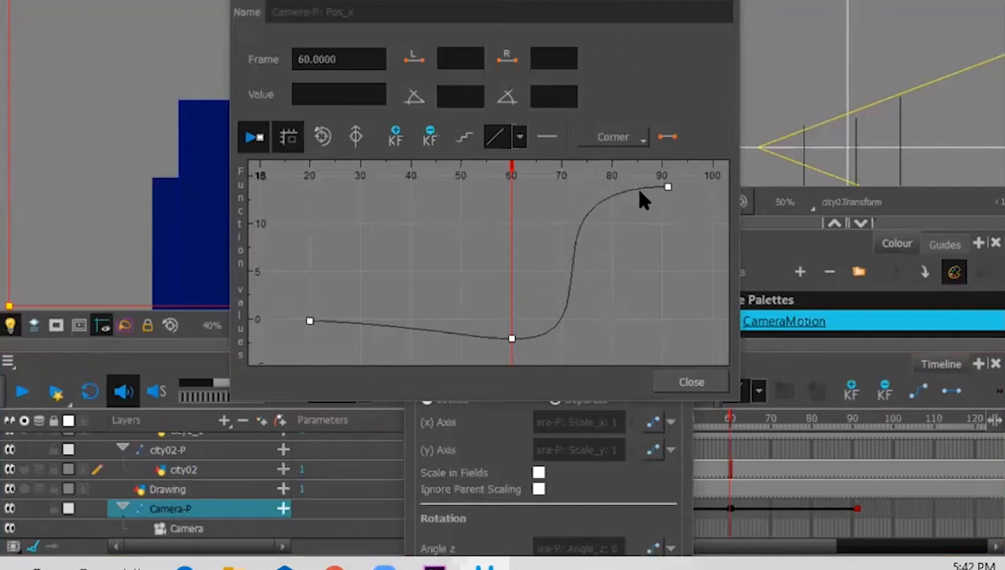
click(603, 0)
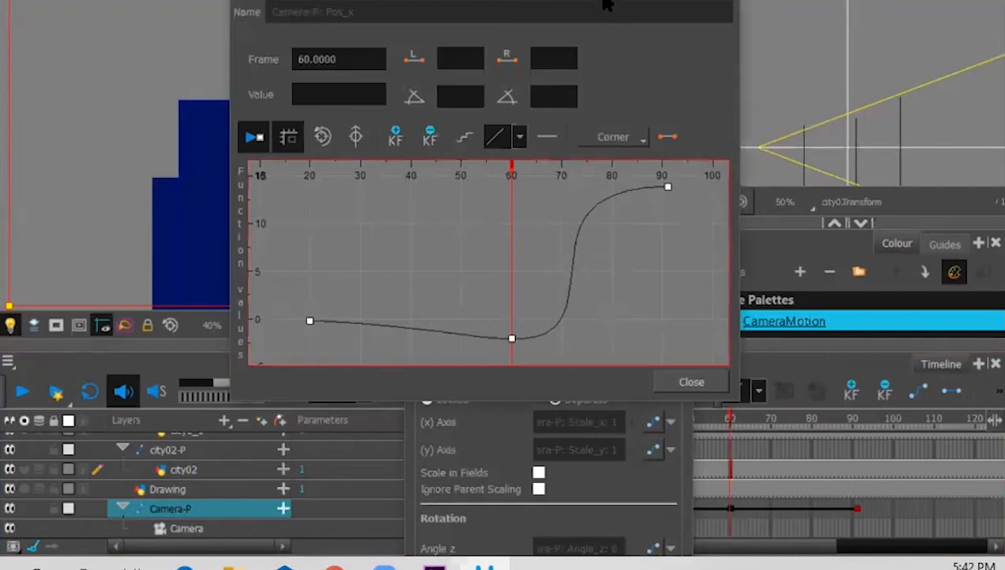
drag(603, 4, 574, 163)
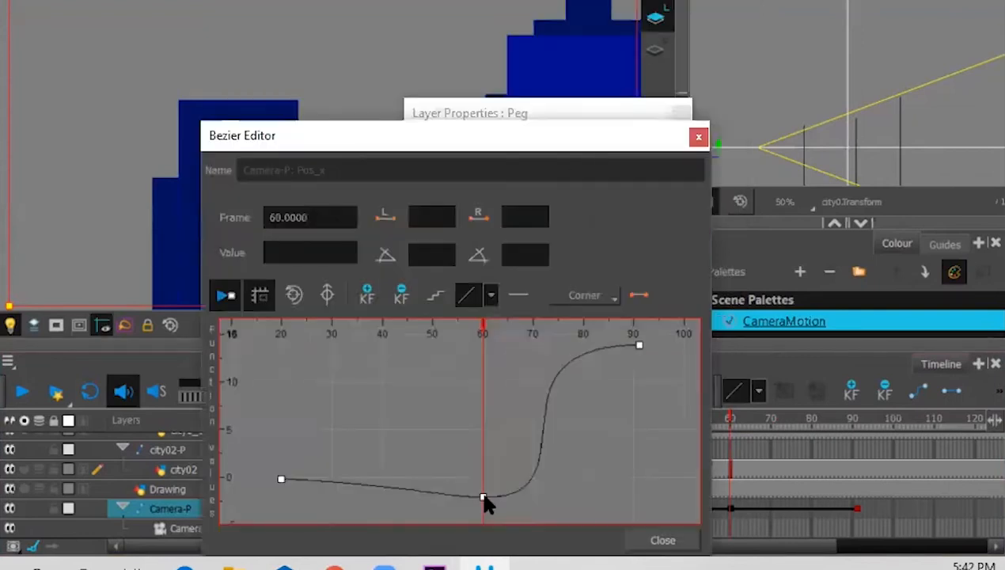
drag(483, 498, 483, 443)
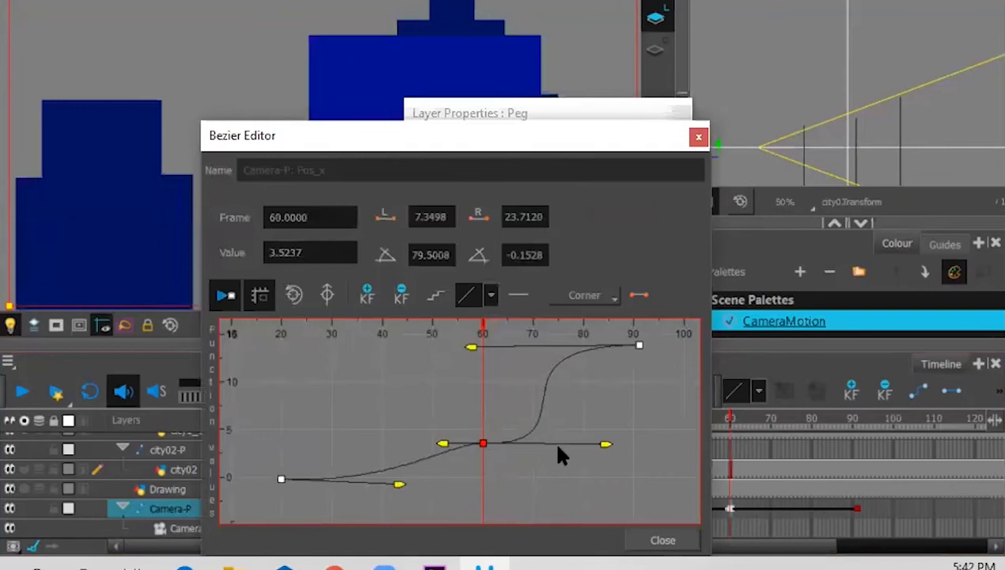
Smooth the Pos_x curve with frame 91's left handle about 14.1 frames long and frame 60's handles about 7.1 and 13.5, angled along the slope
drag(605, 444, 552, 441)
drag(471, 347, 565, 350)
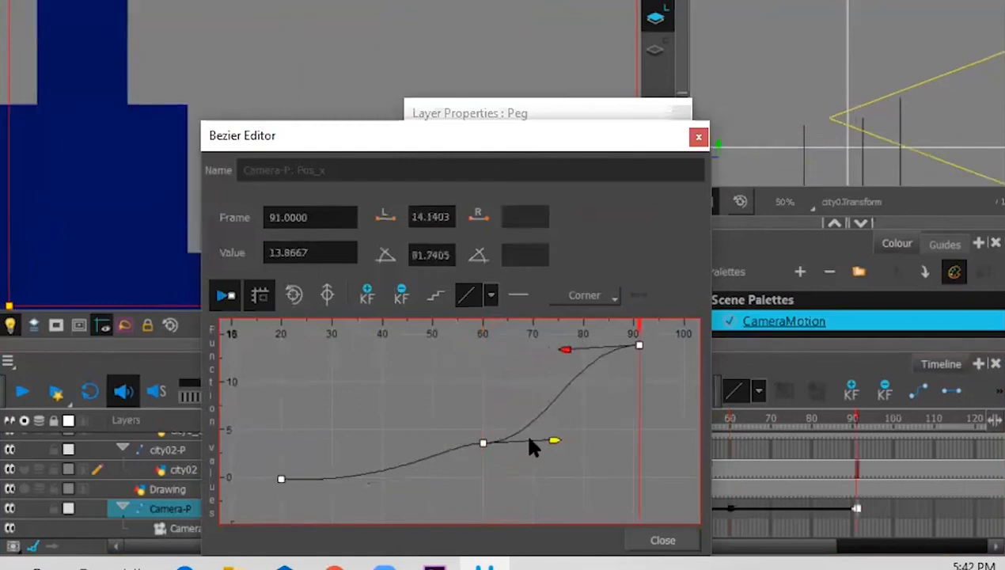
drag(554, 441, 551, 408)
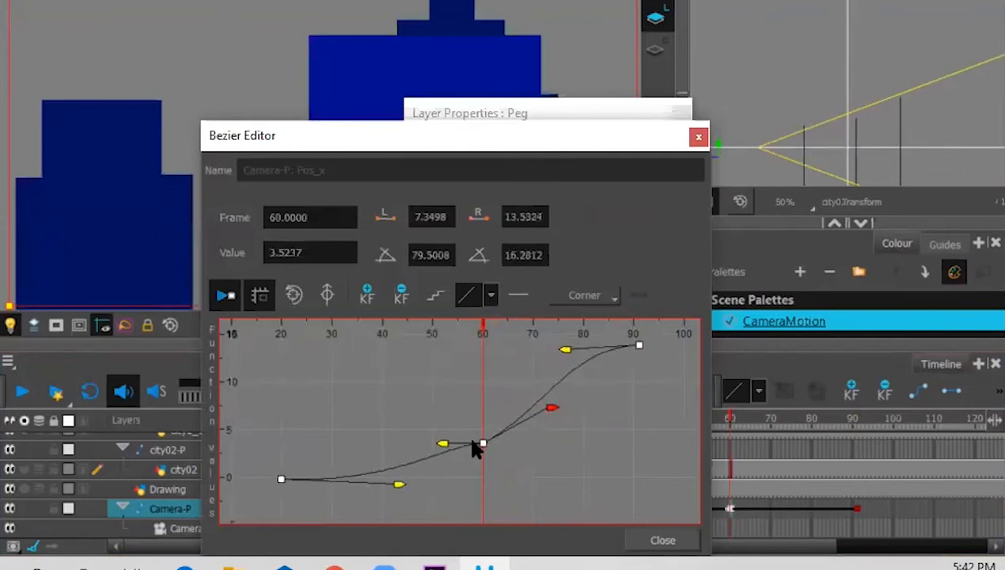
drag(442, 443, 452, 466)
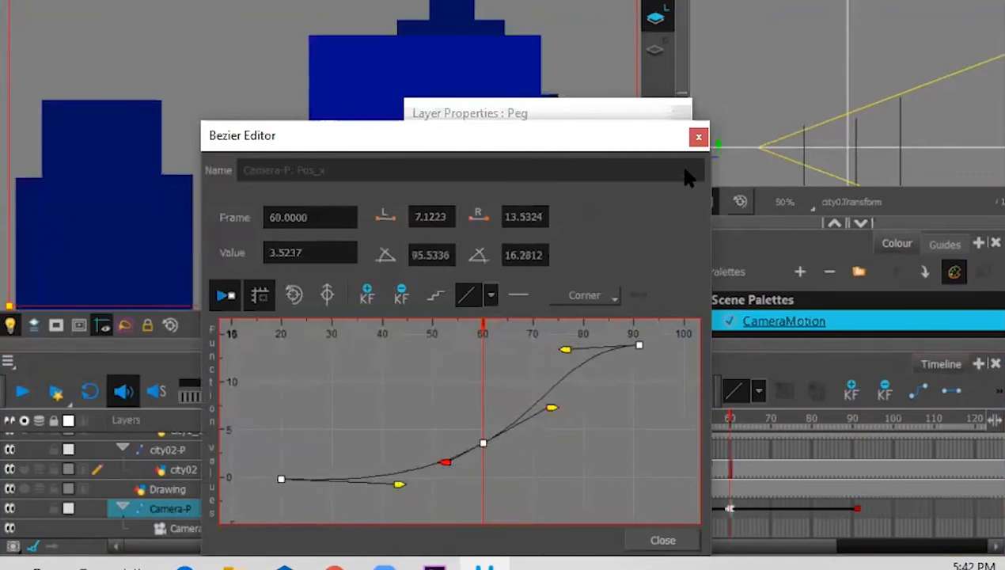
click(699, 137)
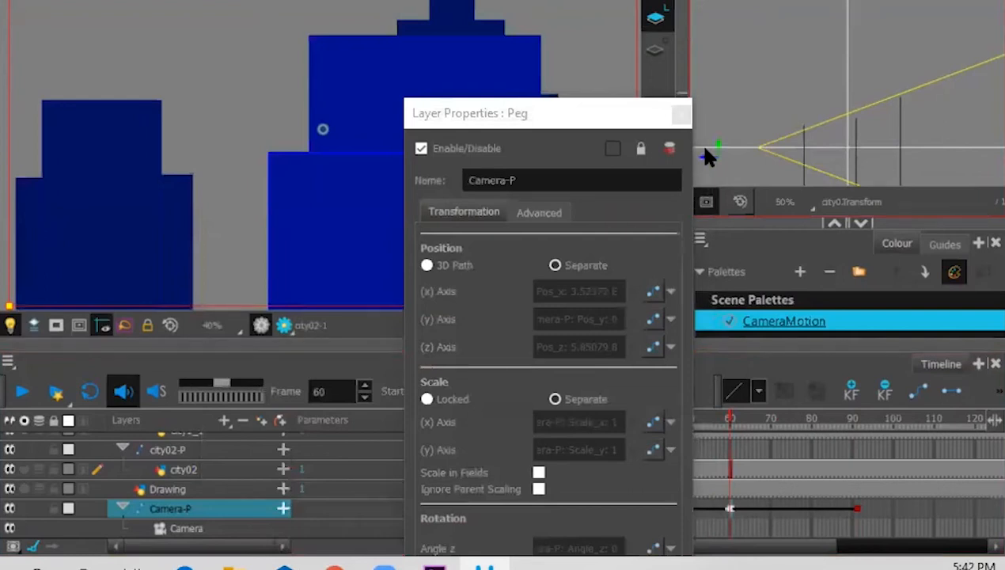
Open the Camera-P peg's Pos_y curve and raise its frame 60 keyframe to about 1.74
click(651, 318)
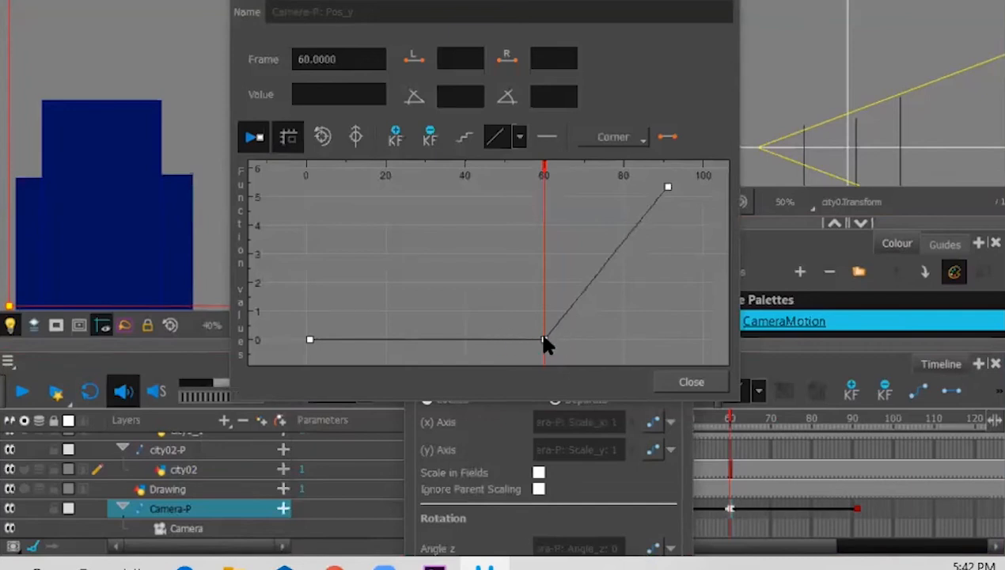
drag(614, 1, 713, 175)
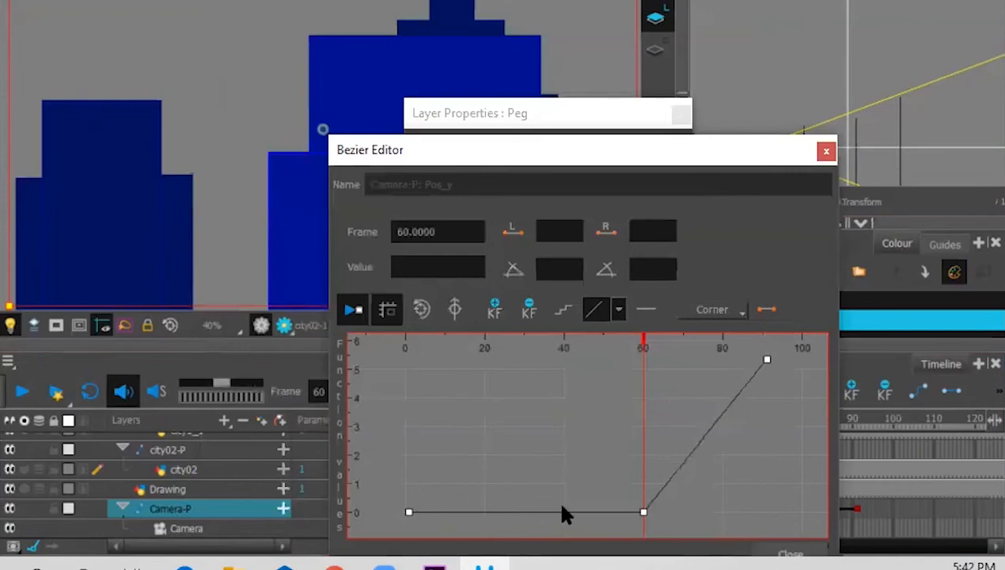
drag(643, 512, 651, 463)
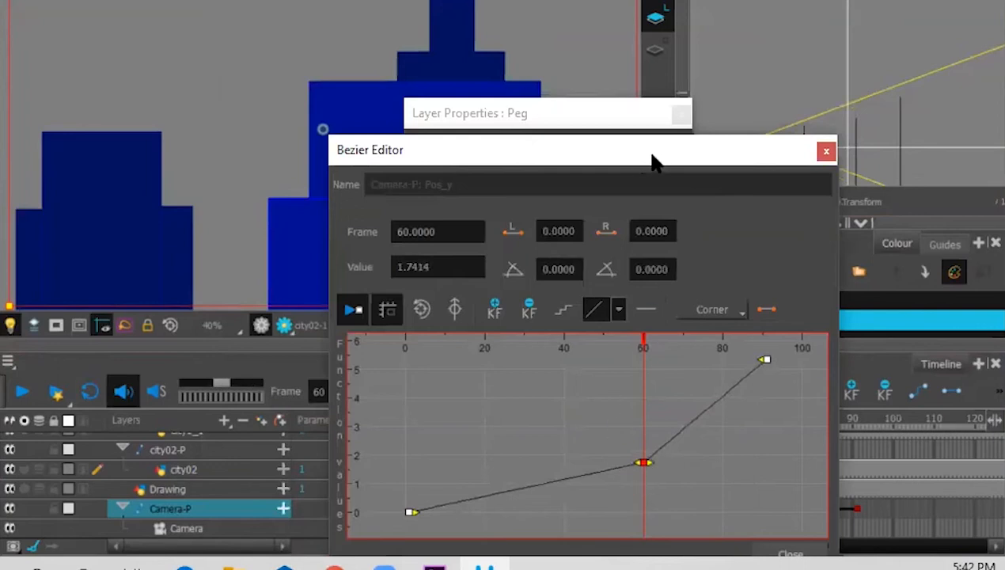
Move the layer properties and curve editor windows aside and scrub the timeline up to frame 91 to check the vertical motion
click(643, 119)
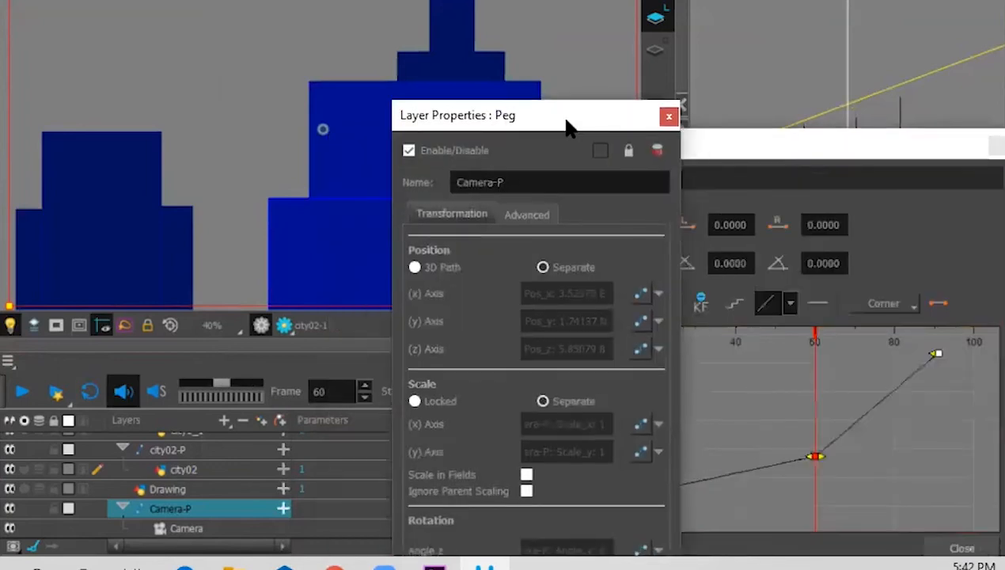
drag(566, 127, 219, 417)
click(736, 163)
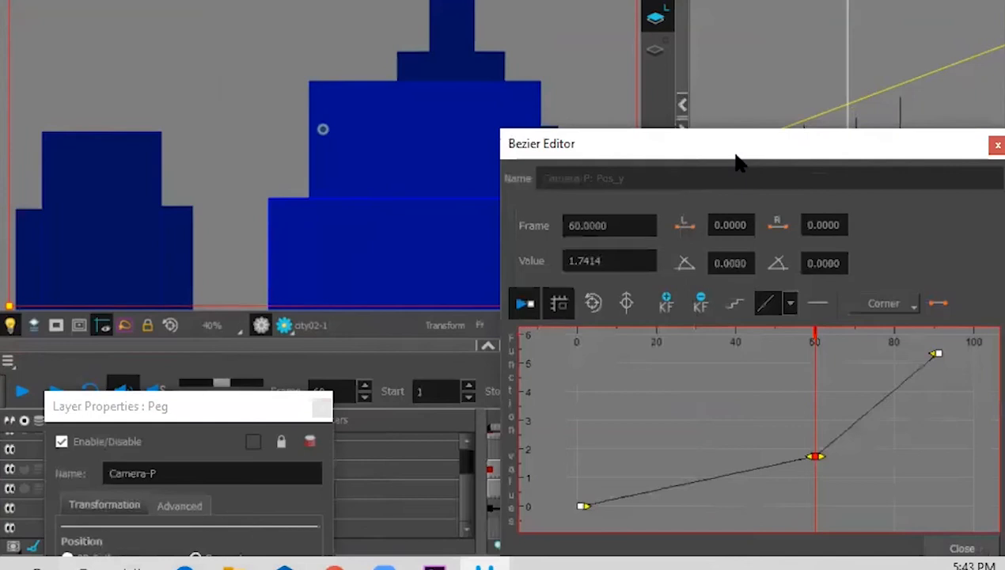
drag(736, 157, 262, 347)
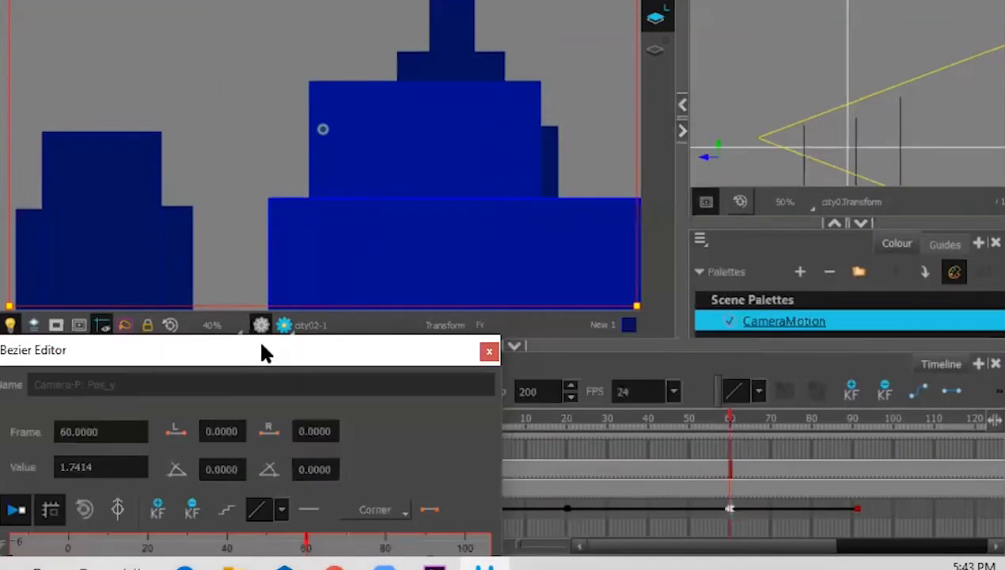
right_click(559, 420)
key(Escape)
drag(552, 425, 855, 438)
Ease the Pos_y curve with frame 91's left handle about 19.2 frames and frame 1's right handle about 13, raising frame 60 to about 2.46
drag(422, 350, 635, 106)
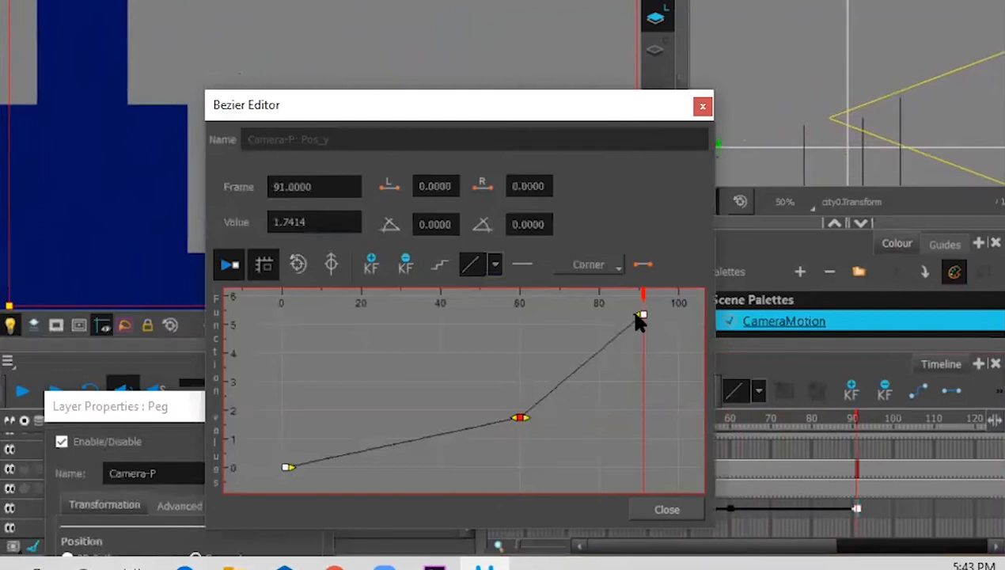
drag(641, 318, 562, 319)
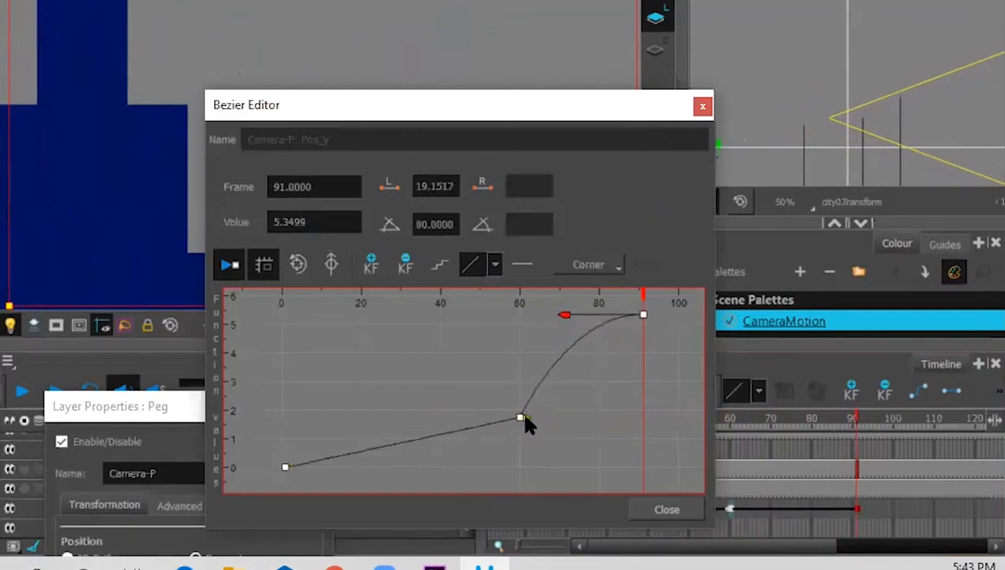
drag(520, 416, 477, 458)
drag(290, 467, 349, 472)
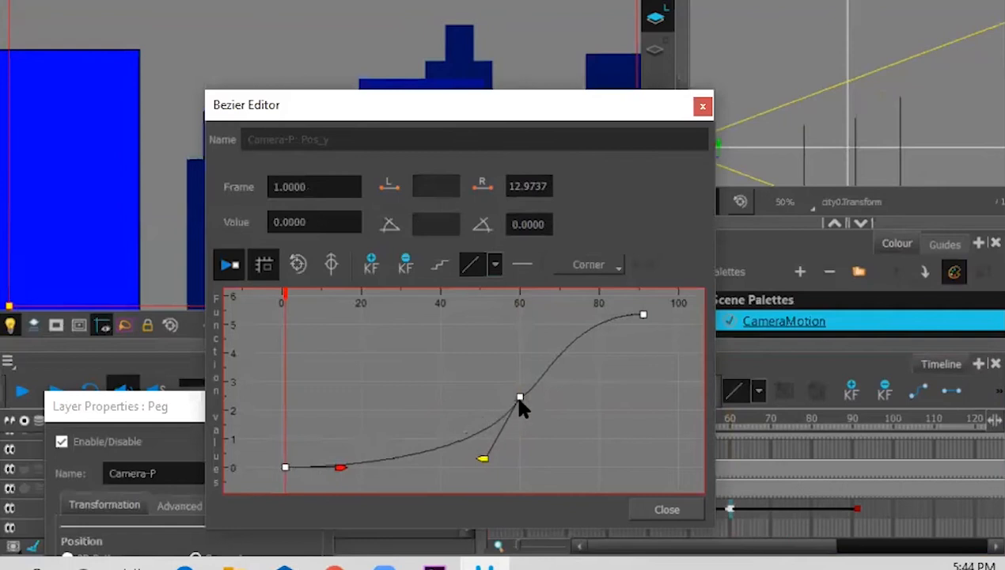
Angle both of frame 60's handles along the Pos_y slope, with the right one about 7.7 frames long, and close the curve editor
mouse_move(483, 458)
mouse_down()
mouse_move(472, 441)
mouse_move(476, 449)
mouse_up()
drag(543, 393, 553, 368)
mouse_move(477, 449)
mouse_down()
mouse_move(462, 460)
mouse_move(481, 467)
mouse_up()
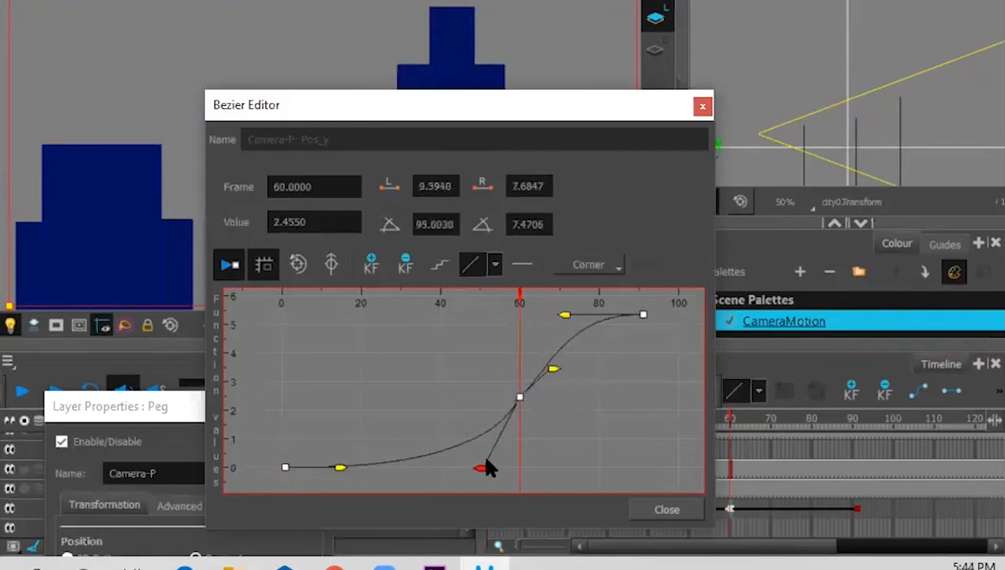
click(702, 106)
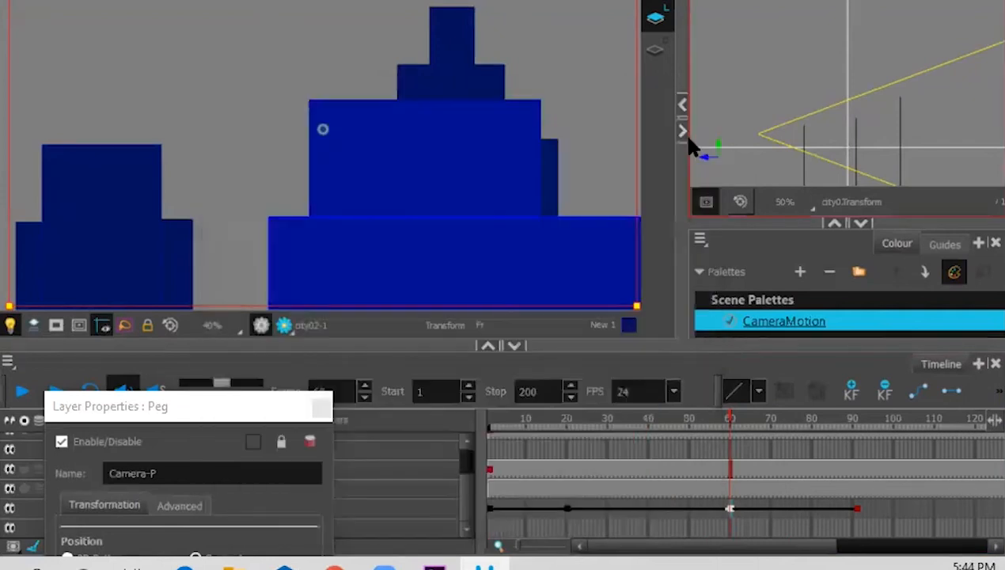
Scrub the timeline past frame 60 and switch to the top view to examine the camera's position relative to the city layers
right_click(523, 417)
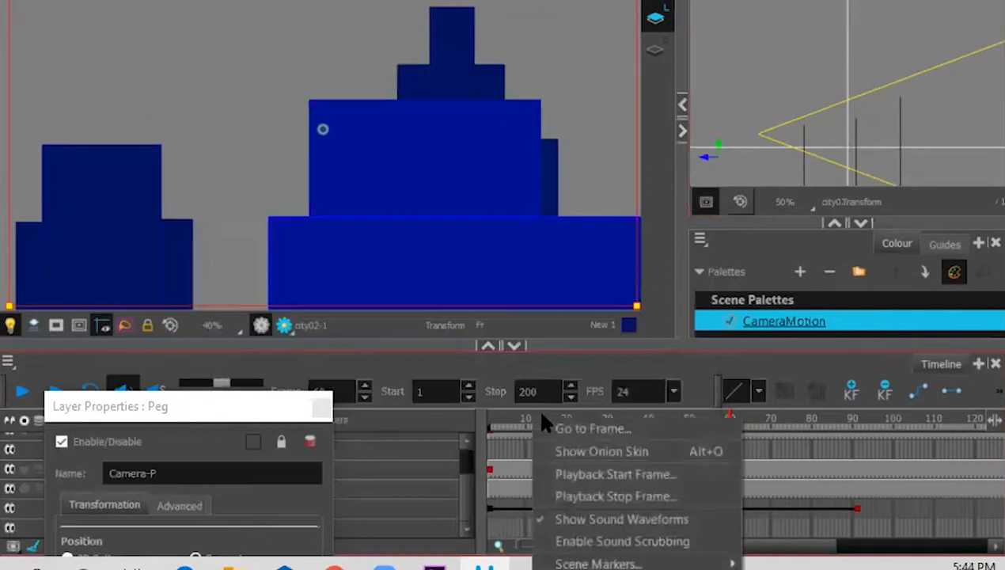
click(521, 422)
drag(520, 419, 754, 433)
click(895, 1)
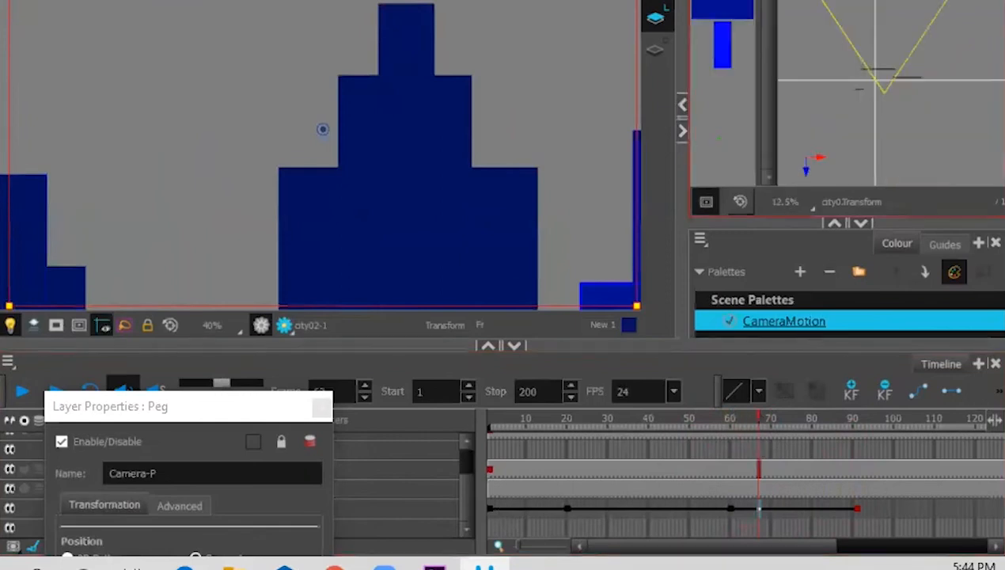
drag(757, 424, 735, 427)
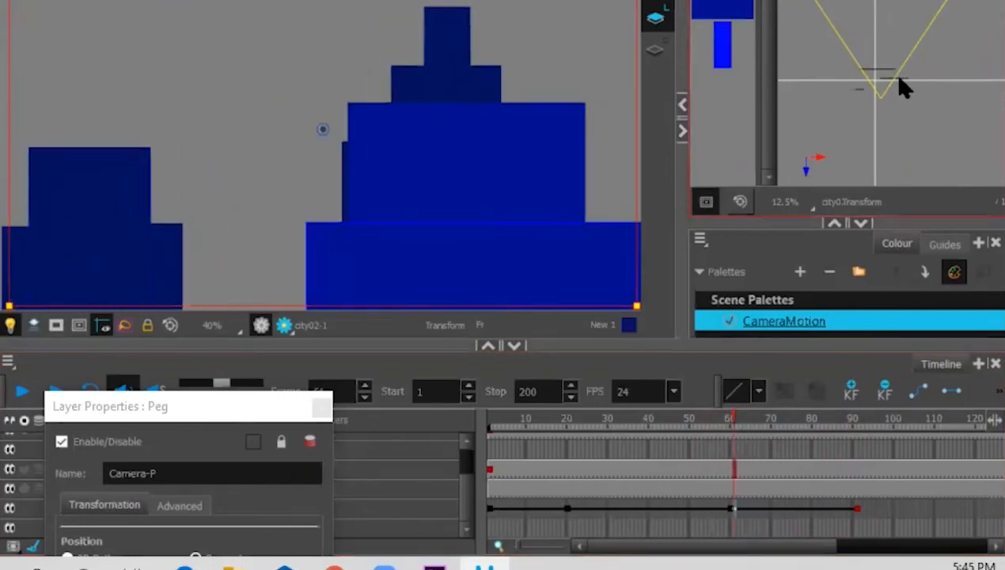
Select the City1_1 building in the top view, close the peg properties and scrub around frame 60 to compare its peg's keyframes
click(901, 94)
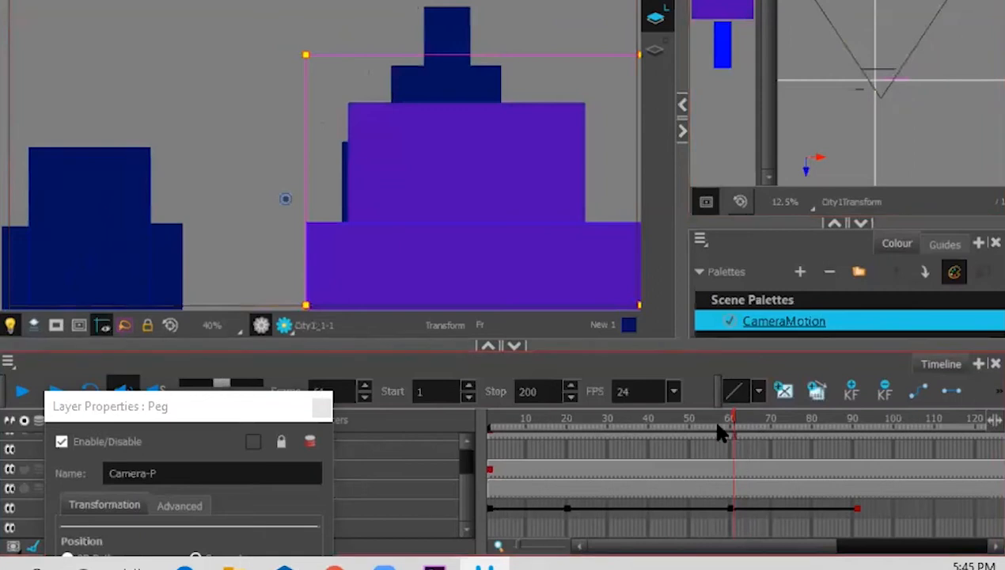
click(322, 407)
scroll(439, 475, up, 1)
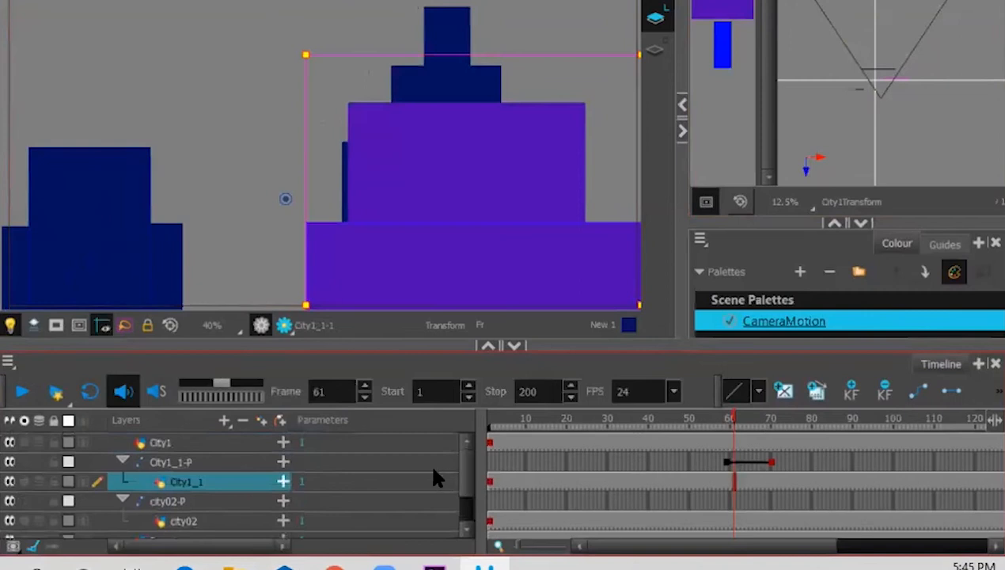
right_click(731, 428)
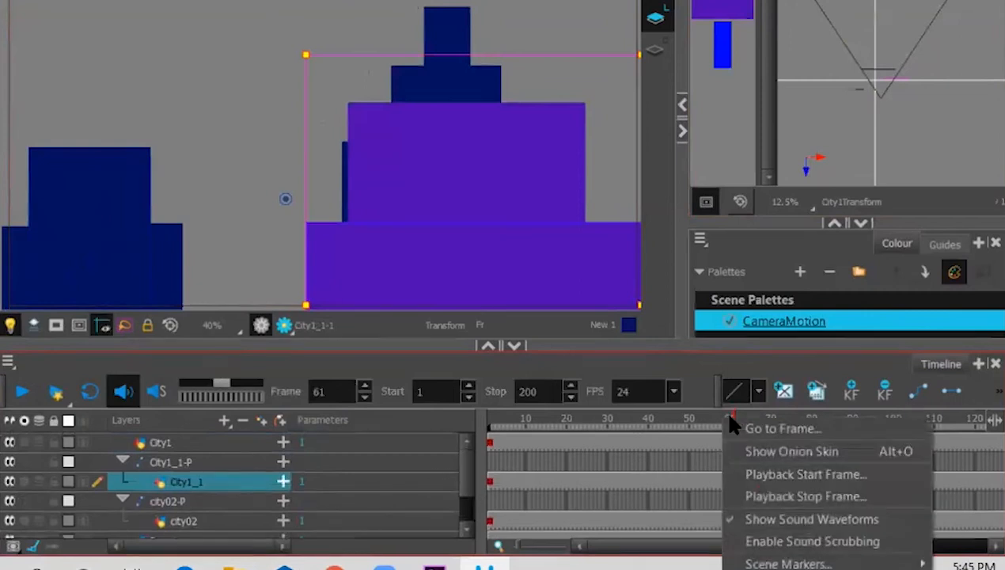
key(Escape)
click(697, 419)
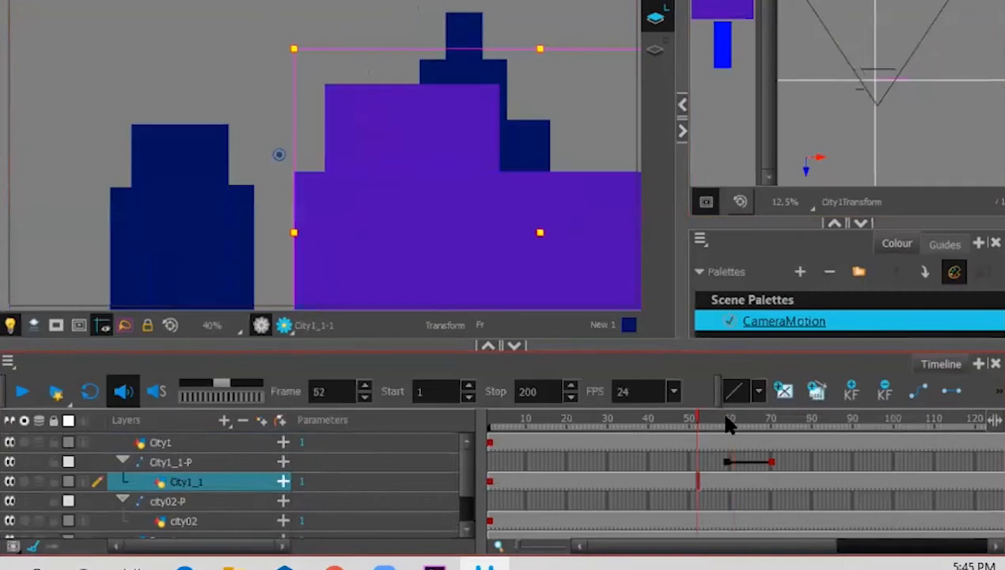
click(728, 424)
mouse_move(726, 420)
mouse_down()
mouse_move(772, 422)
mouse_move(561, 433)
mouse_move(736, 432)
mouse_up()
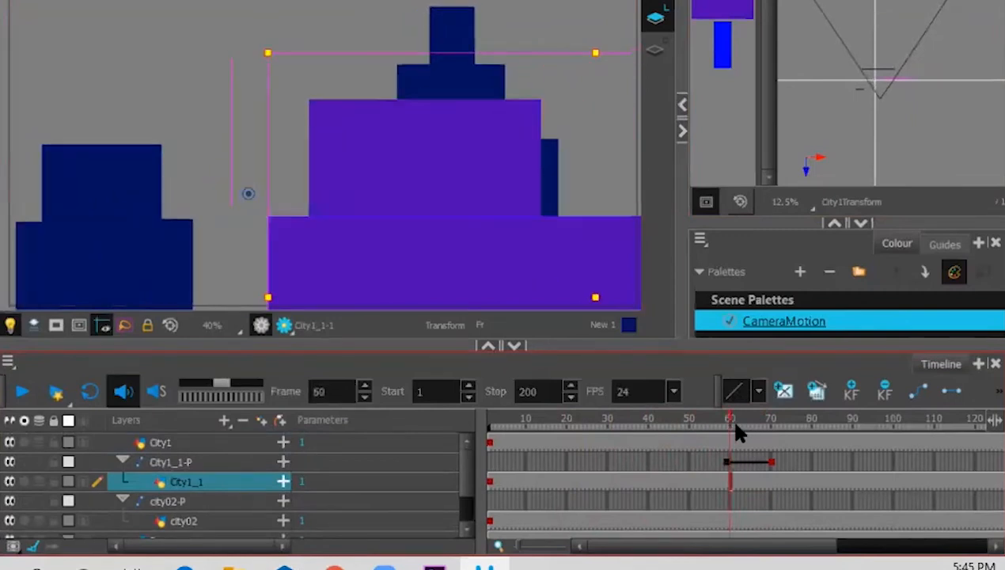
Move the City1_1-P peg's first keyframe to frame 20
click(725, 464)
drag(724, 466, 686, 466)
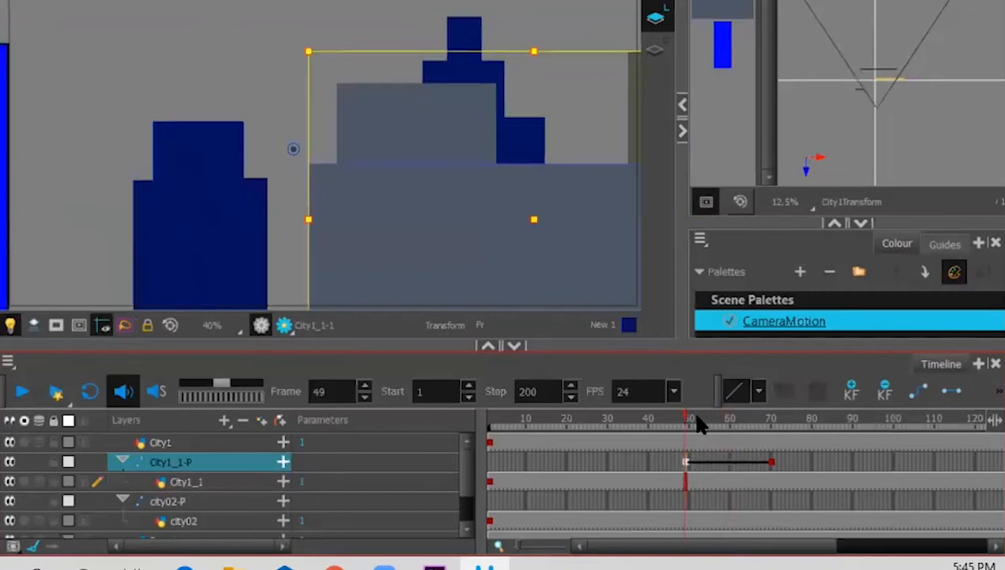
drag(685, 426, 565, 444)
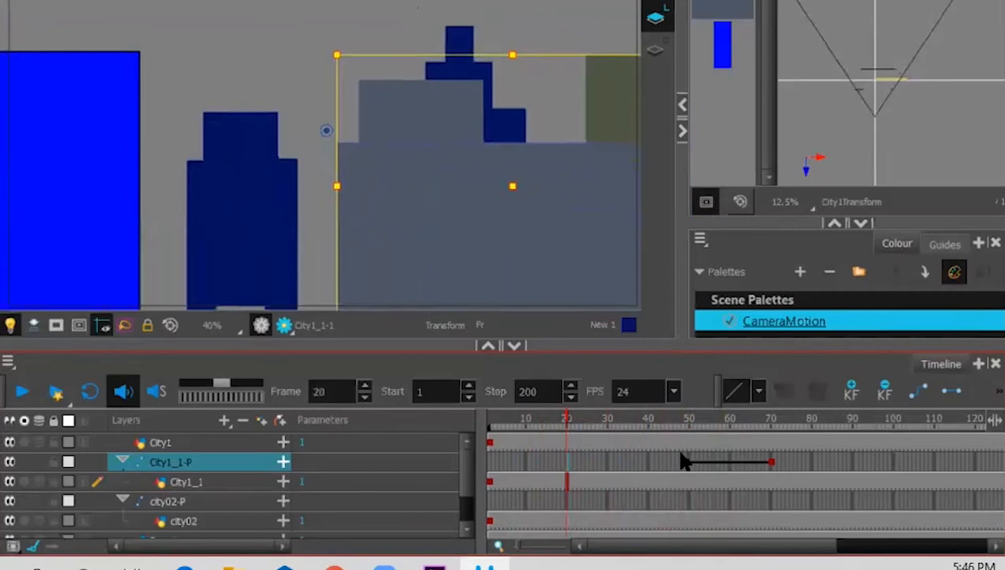
drag(684, 463, 596, 461)
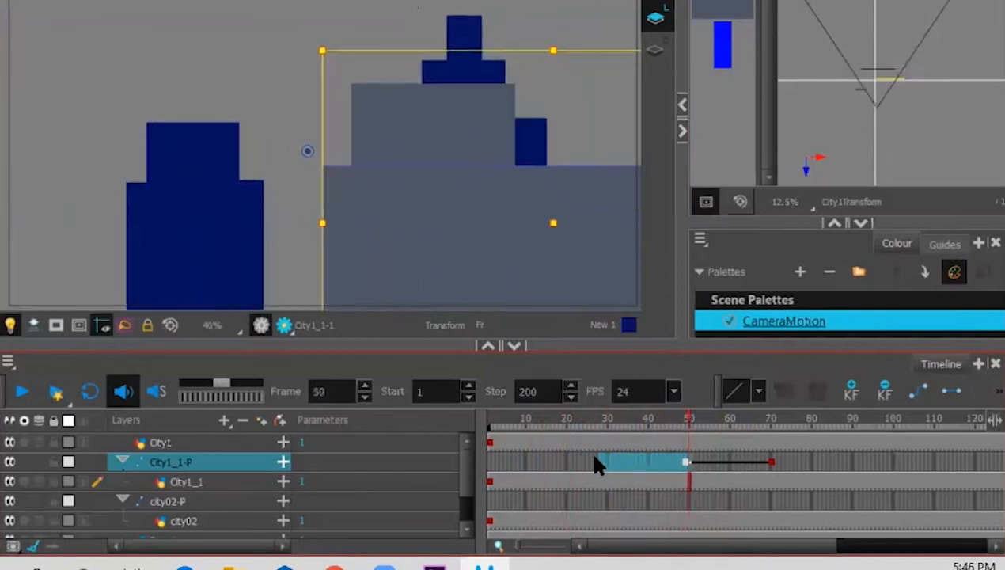
click(683, 464)
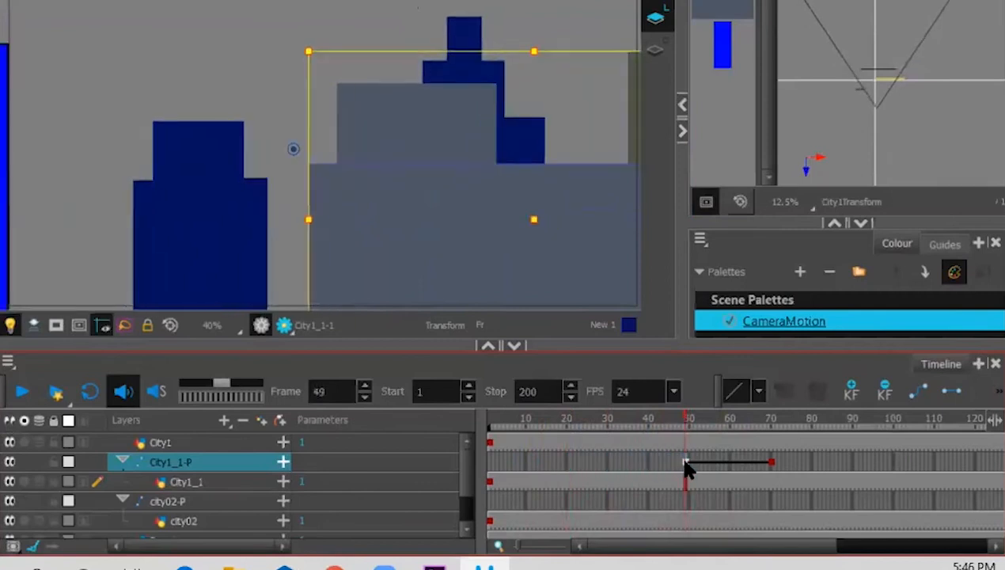
drag(685, 463, 567, 464)
Check the building's position around frame 35 and open the City1_1-P peg's X-axis path curve for editing
drag(564, 419, 625, 431)
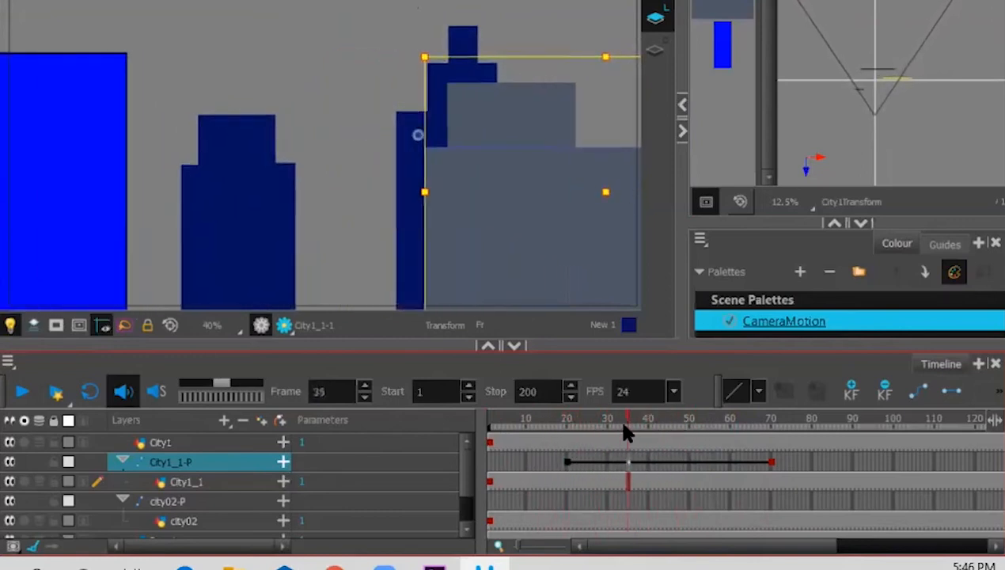
double_click(226, 460)
drag(261, 412, 263, 48)
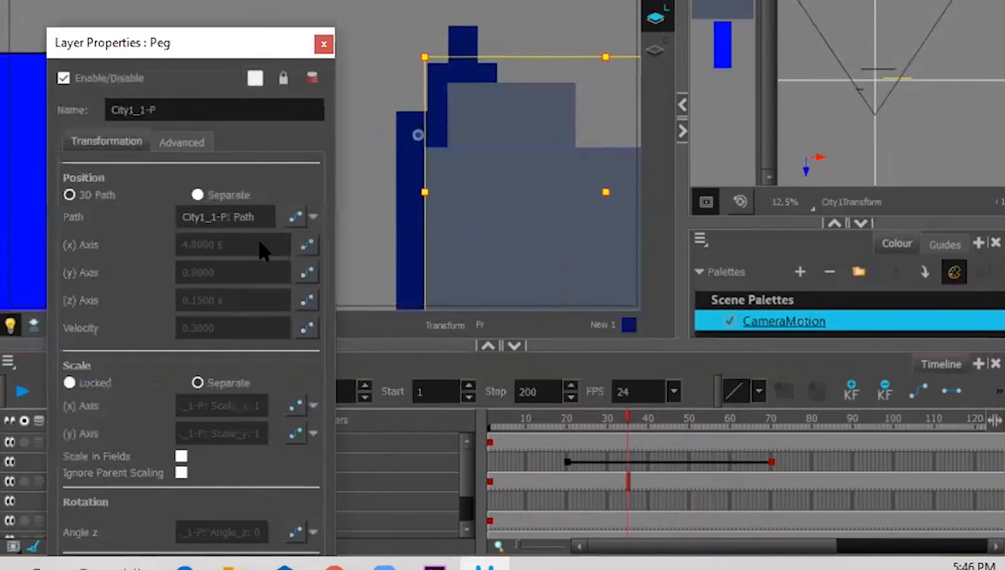
click(308, 247)
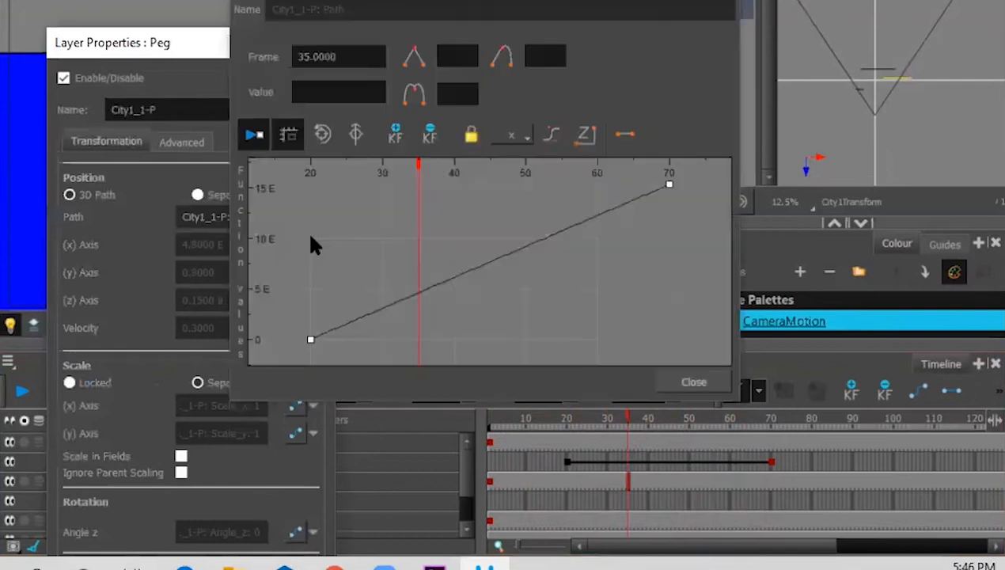
click(557, 0)
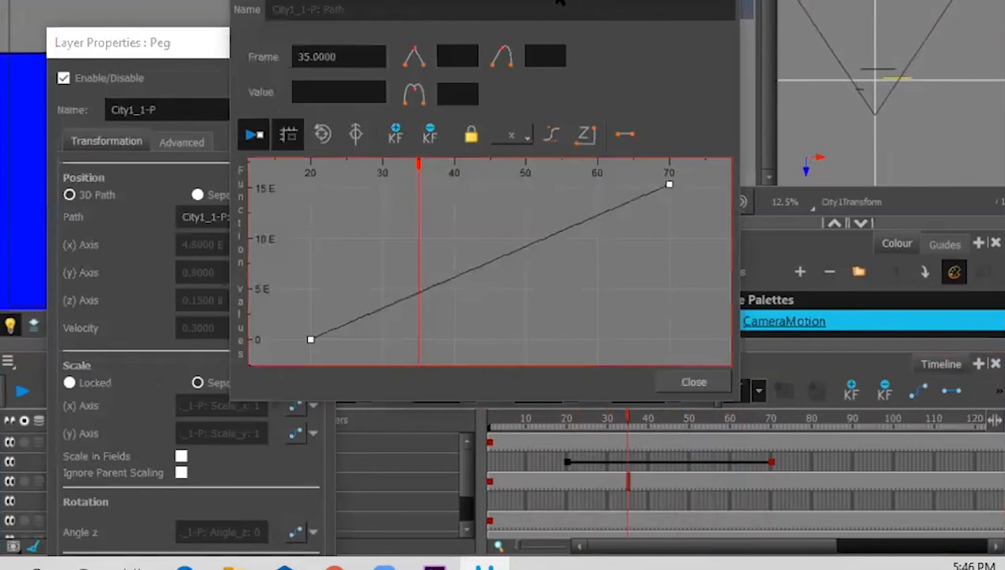
drag(559, 2, 315, 167)
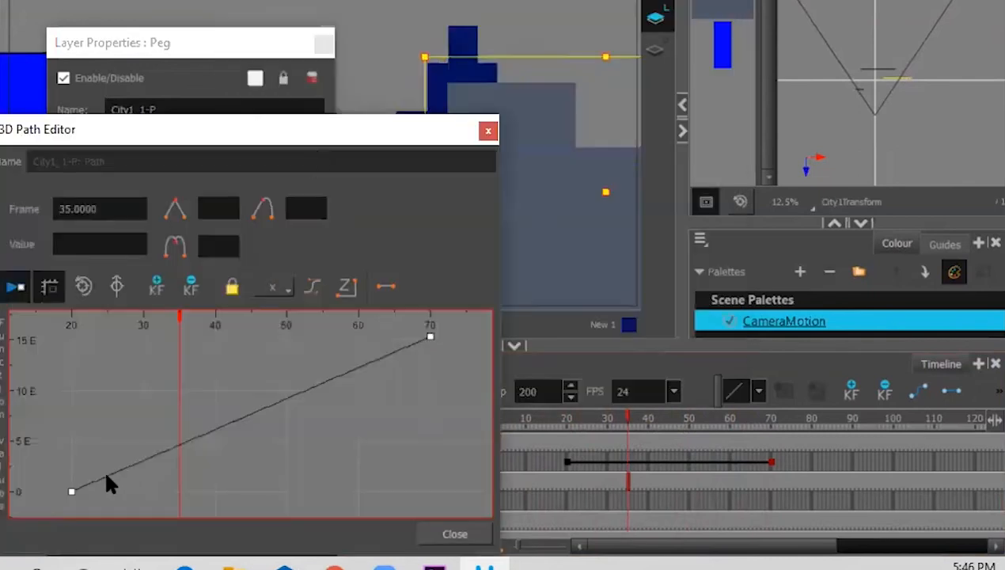
Nudge frame 20's point on the path curve to 0.0809 W and open the path's velocity curve
click(71, 492)
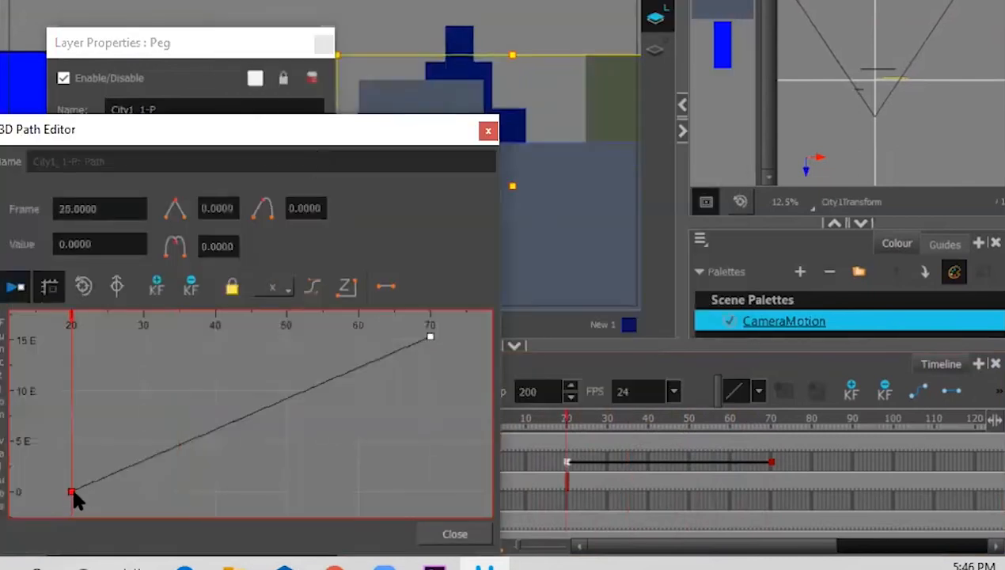
drag(71, 495, 71, 492)
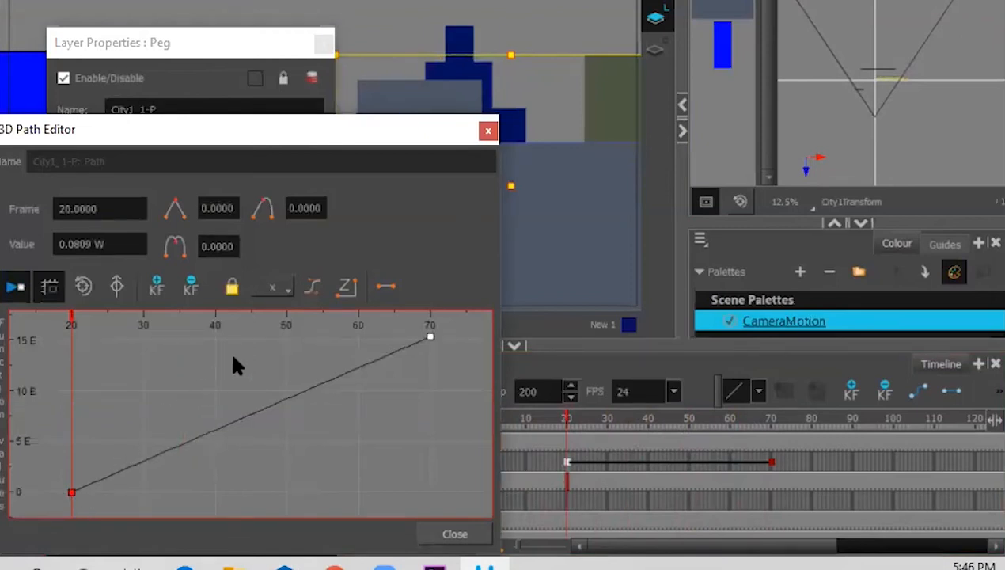
click(313, 288)
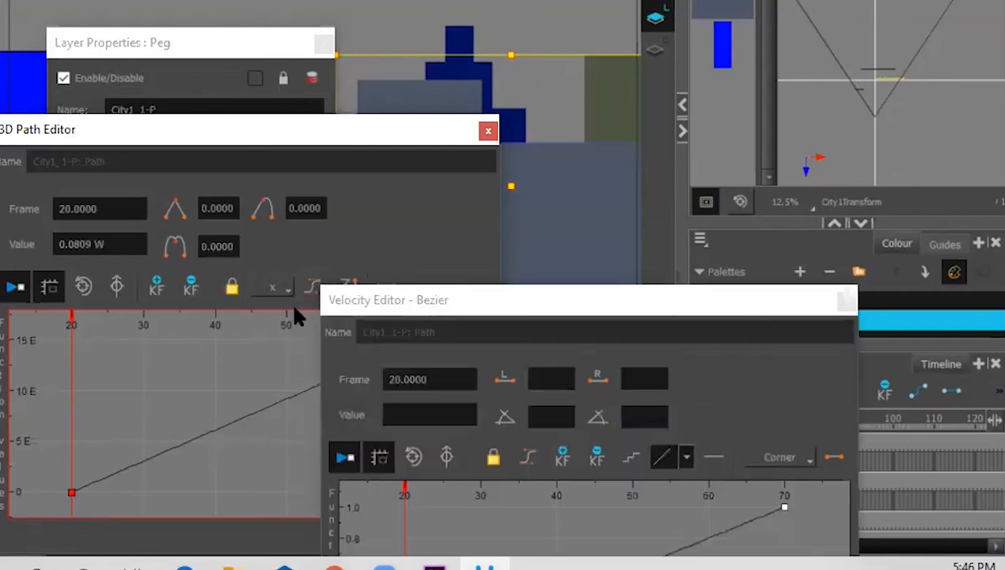
drag(532, 310, 184, 138)
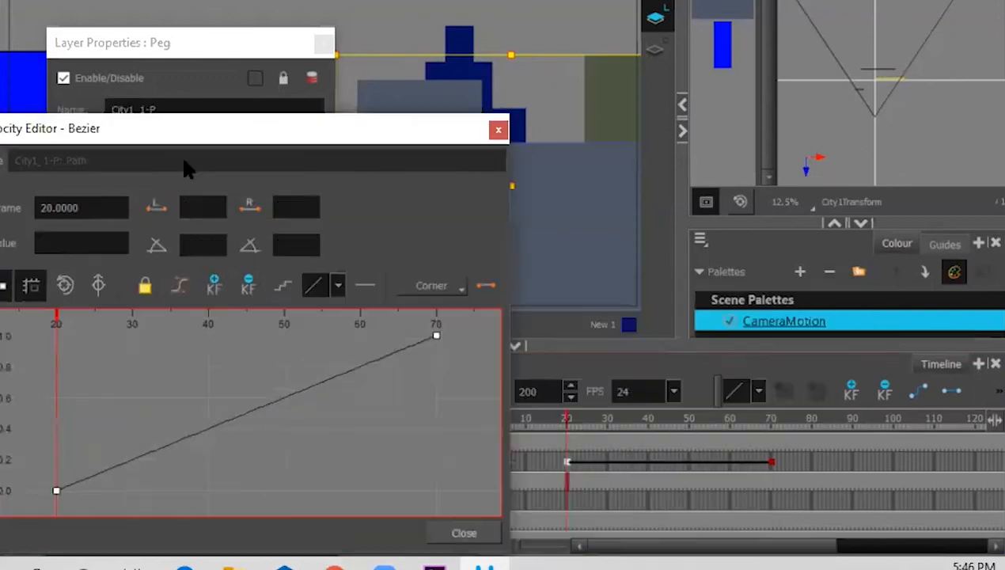
Ease the velocity out of frame 20 with a flat right handle about 56.2 frames long, and close the velocity editor
click(56, 492)
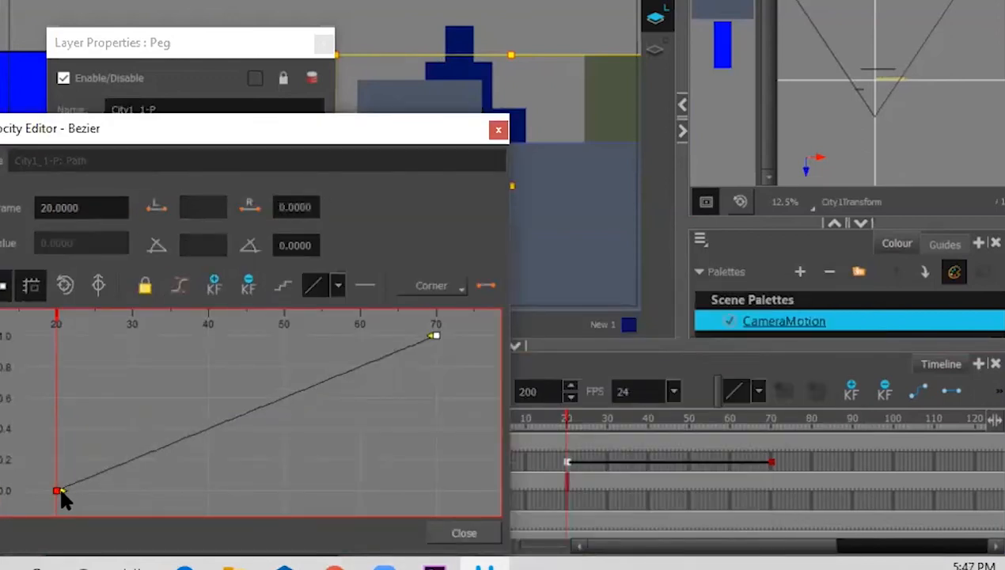
drag(60, 490, 291, 492)
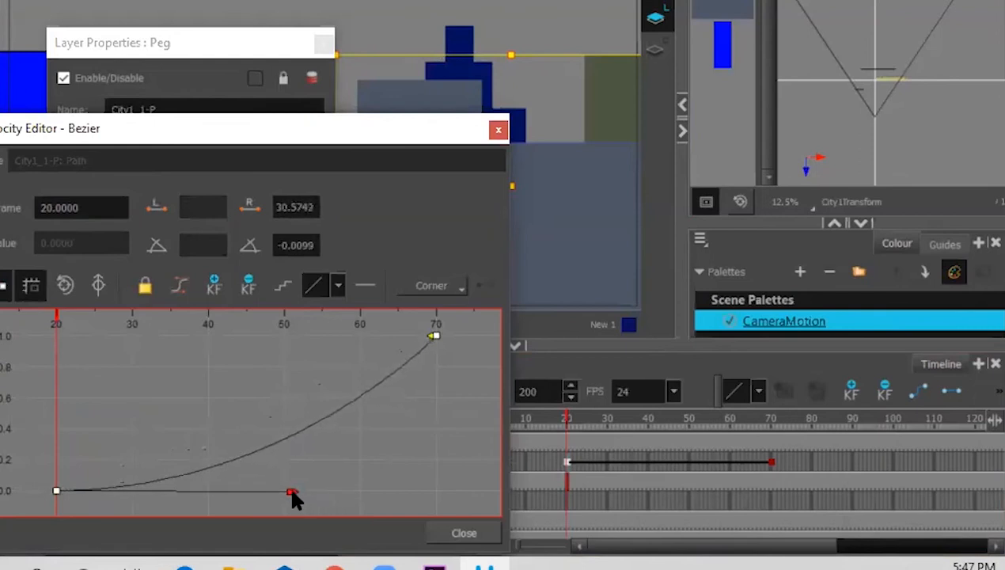
right_click(292, 492)
click(270, 446)
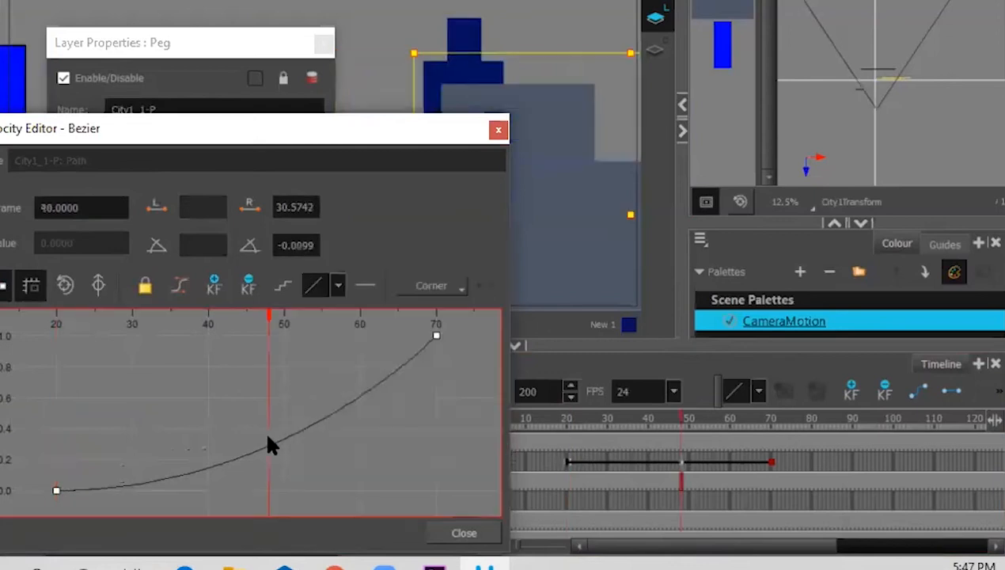
mouse_move(266, 313)
mouse_down()
mouse_move(366, 303)
mouse_move(43, 350)
mouse_move(323, 313)
mouse_move(48, 347)
mouse_move(170, 317)
mouse_move(272, 323)
mouse_up()
click(56, 491)
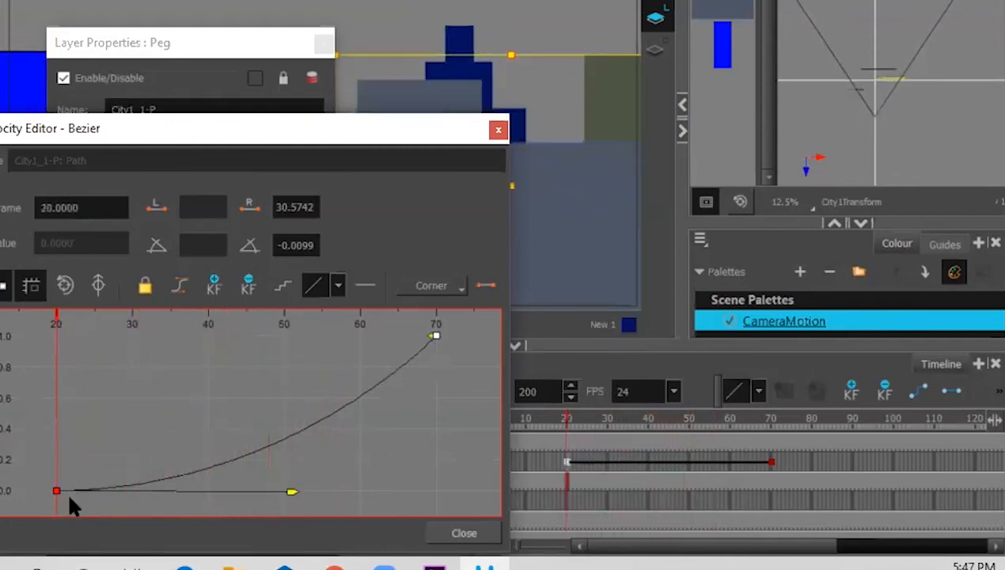
drag(292, 493, 485, 489)
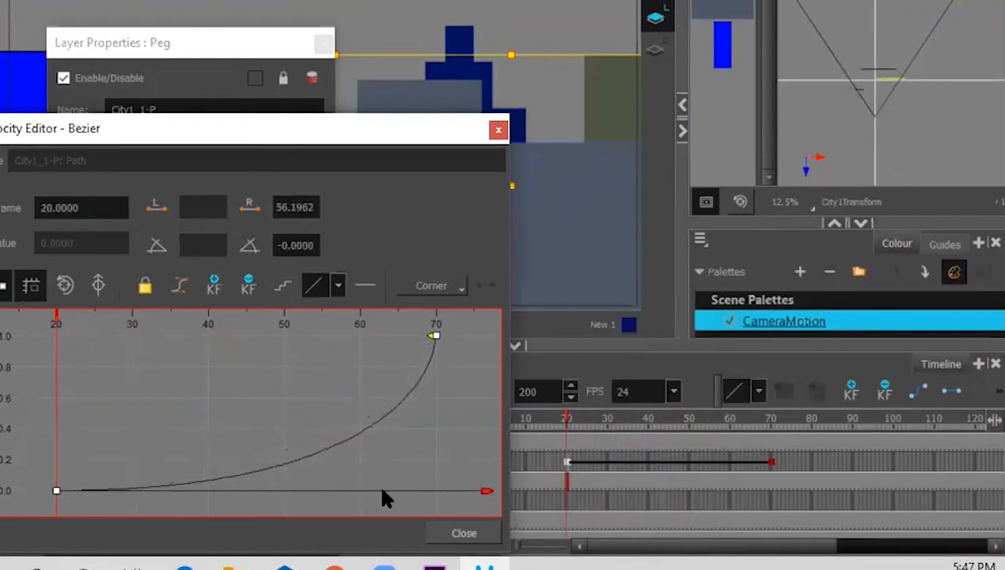
drag(55, 320, 133, 336)
click(497, 131)
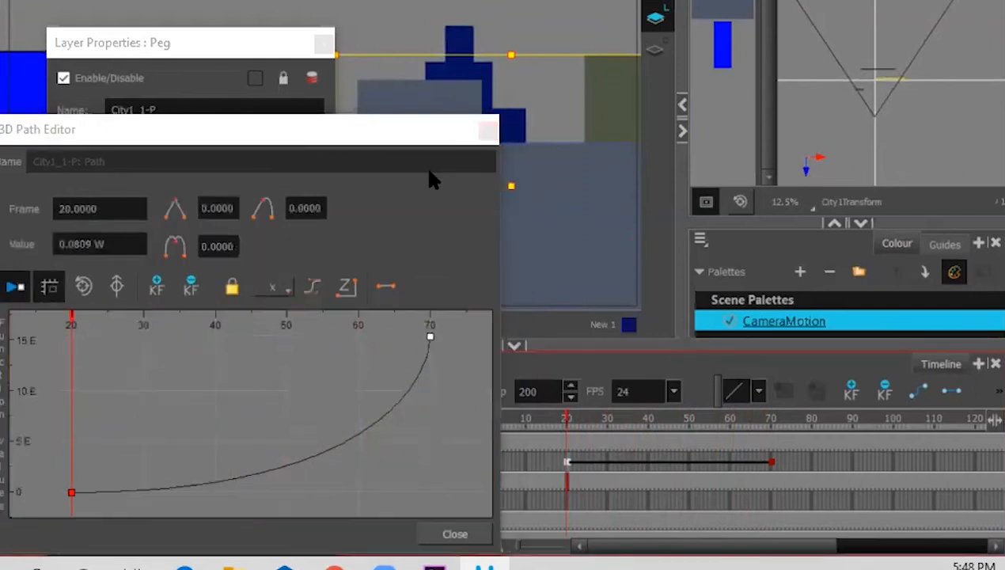
drag(72, 491, 114, 486)
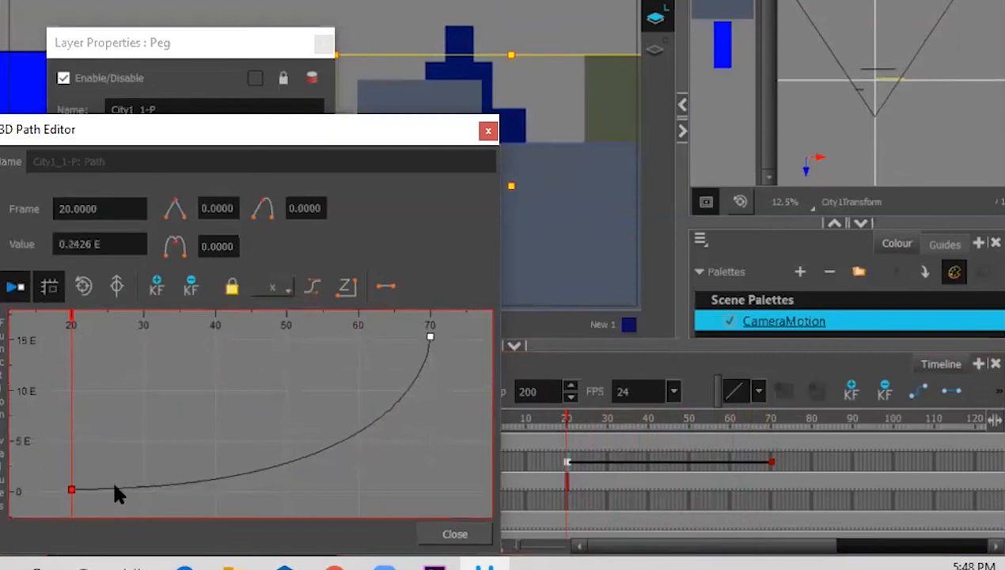
right_click(73, 494)
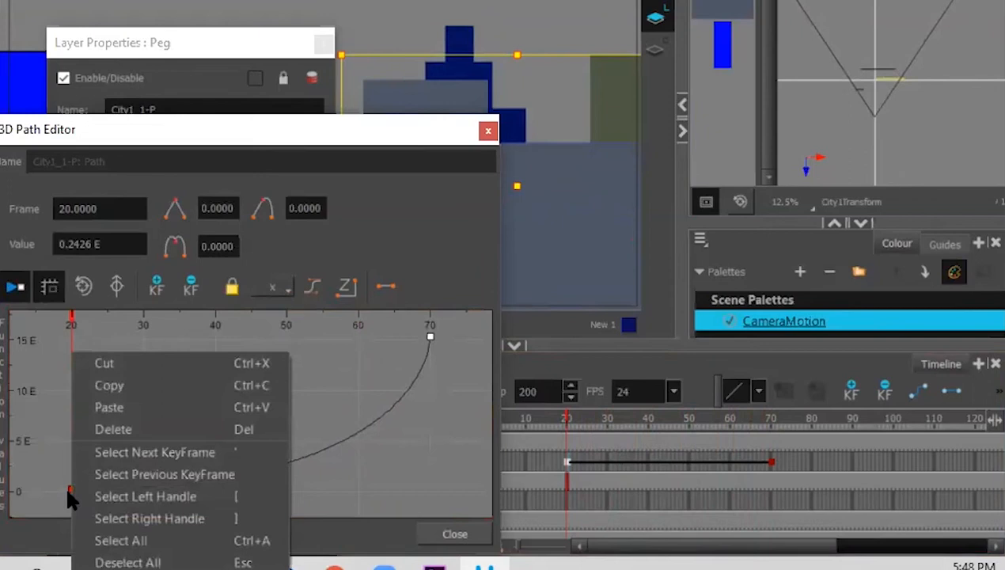
key(ctrl+z)
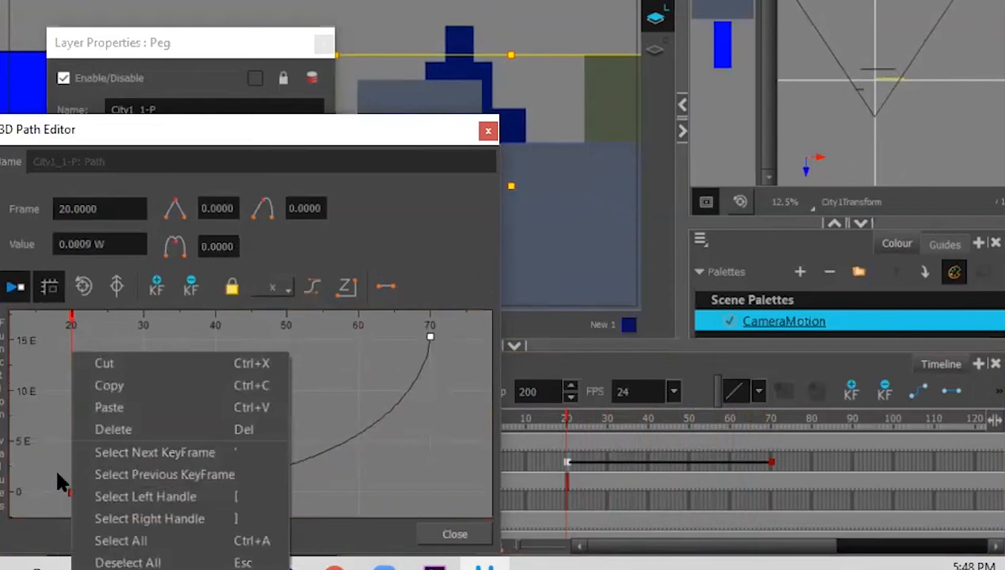
click(67, 495)
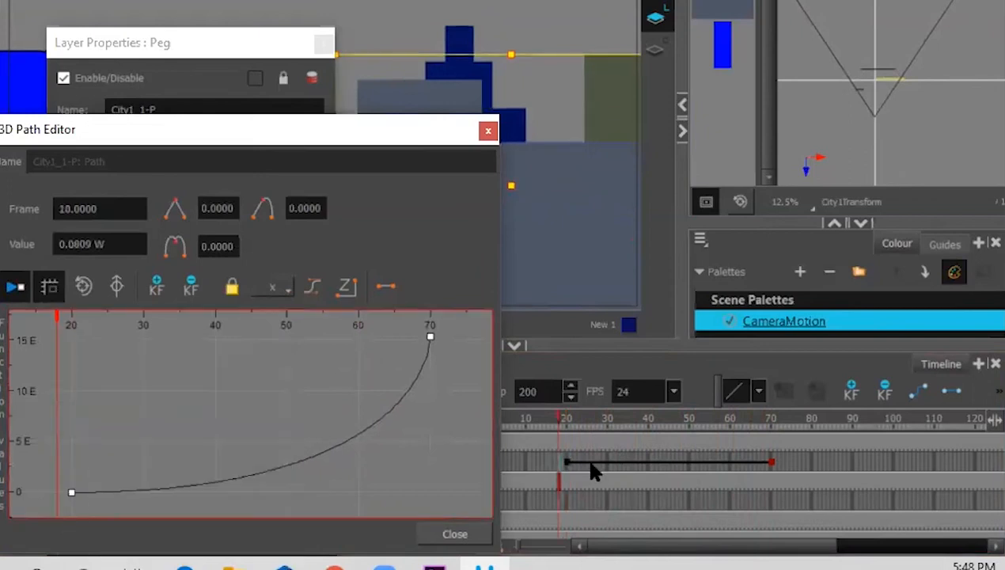
Move the City1_1-P peg's first keyframe to frame 29 in the timeline
click(566, 463)
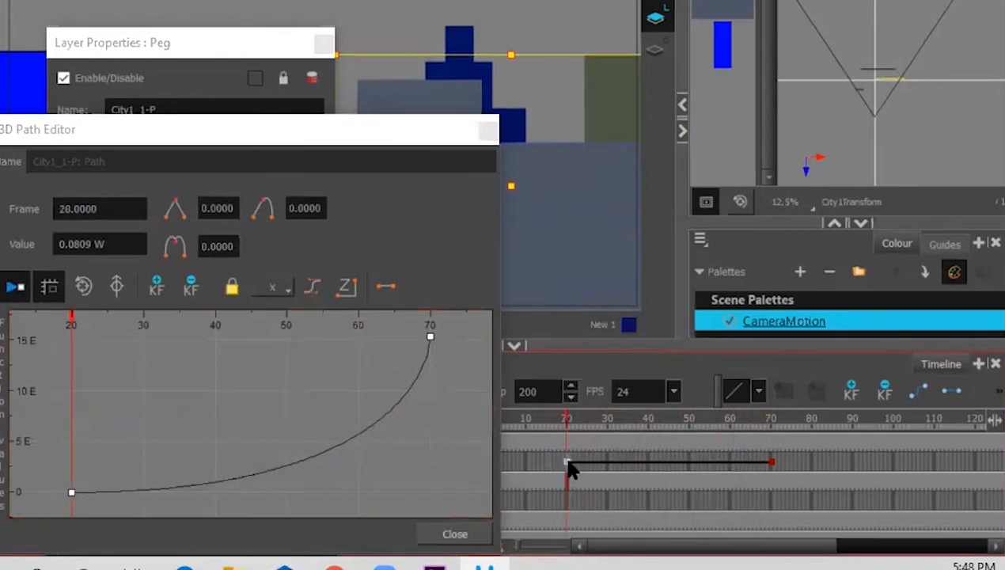
drag(568, 465, 604, 468)
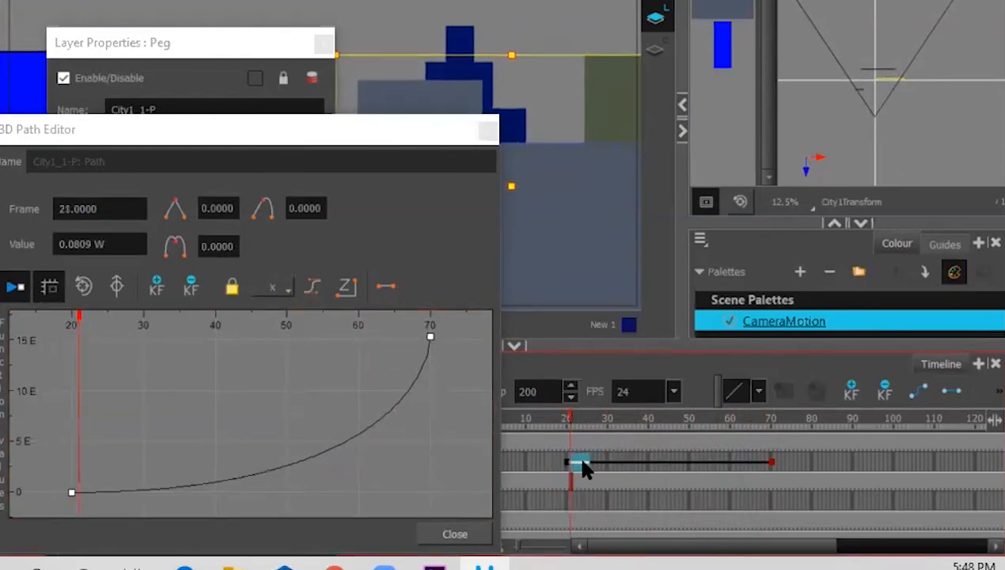
click(566, 461)
drag(566, 462, 604, 463)
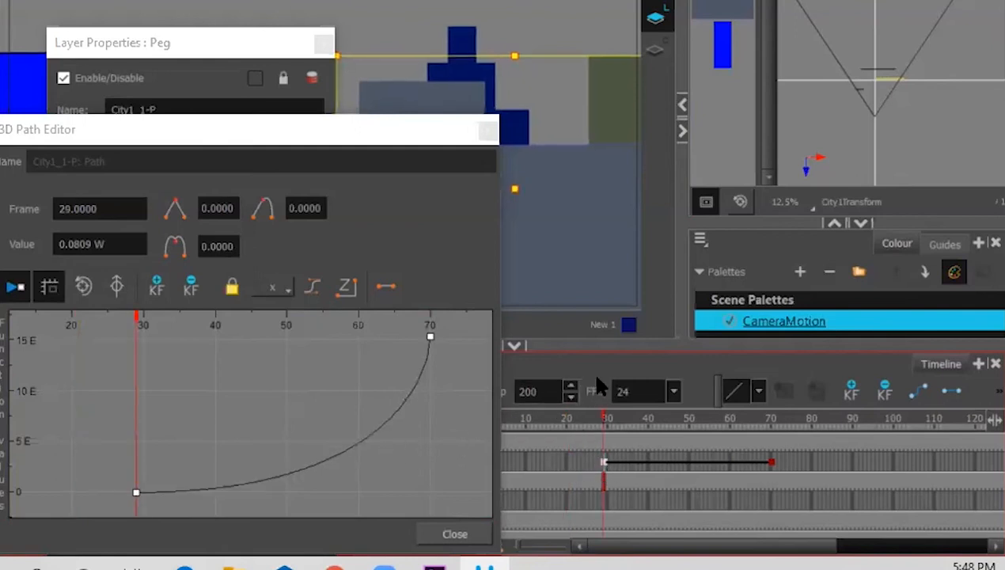
Scrub from frame 29 to frame 72 to check the building's eased motion, and close the path editor and peg properties
drag(379, 135, 219, 137)
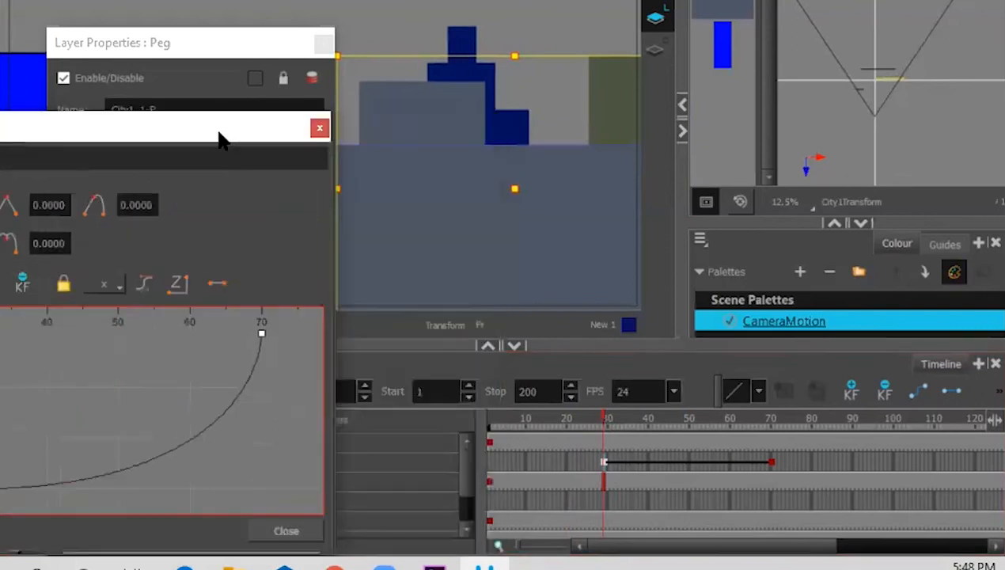
mouse_move(602, 425)
mouse_down()
mouse_move(556, 420)
mouse_move(635, 417)
mouse_move(530, 423)
mouse_move(782, 420)
mouse_move(643, 430)
mouse_move(778, 430)
mouse_move(561, 439)
mouse_move(689, 435)
mouse_move(779, 449)
mouse_move(725, 440)
mouse_move(772, 446)
mouse_move(709, 454)
mouse_move(771, 455)
mouse_move(519, 468)
mouse_move(778, 467)
mouse_up()
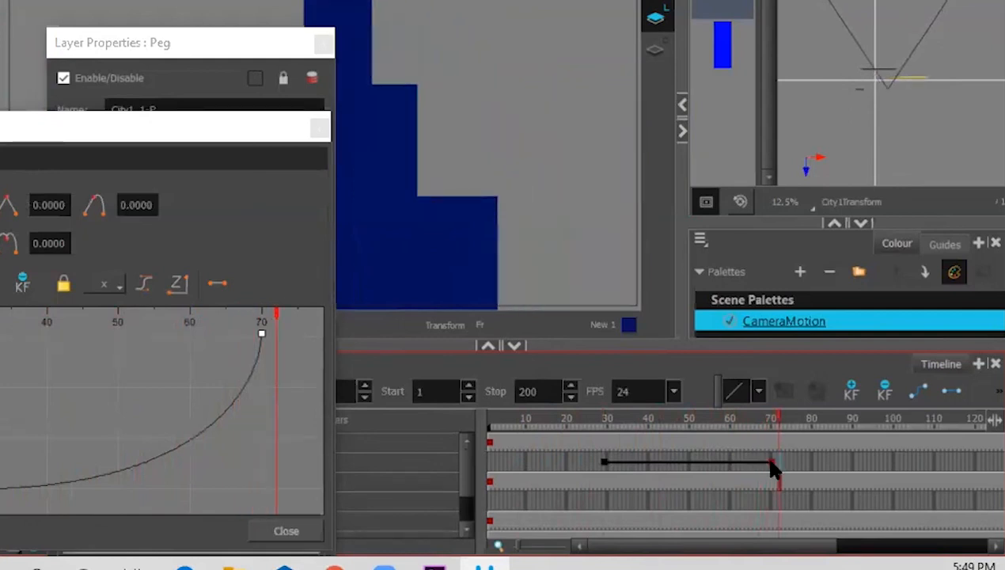
click(251, 136)
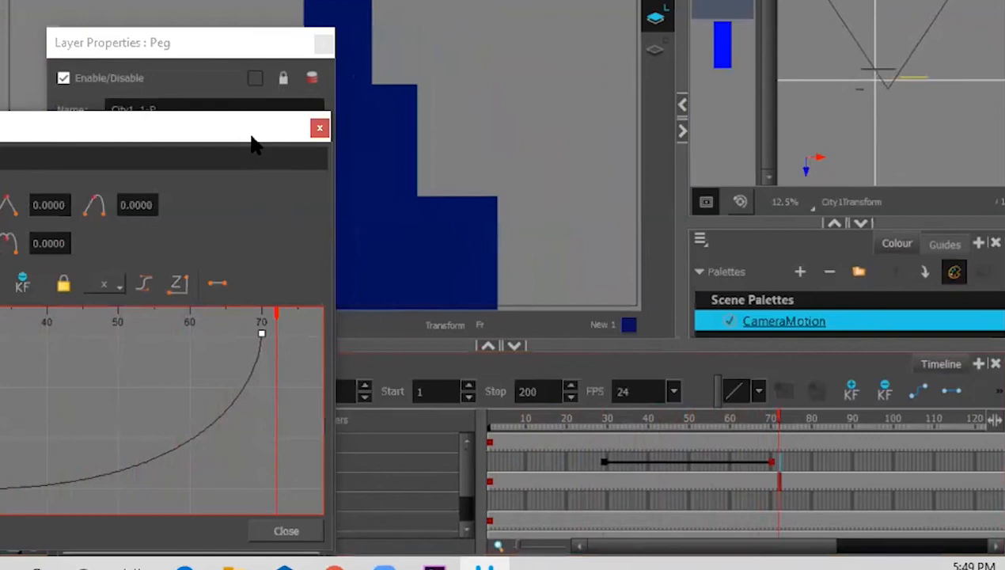
drag(251, 136, 582, 94)
click(606, 96)
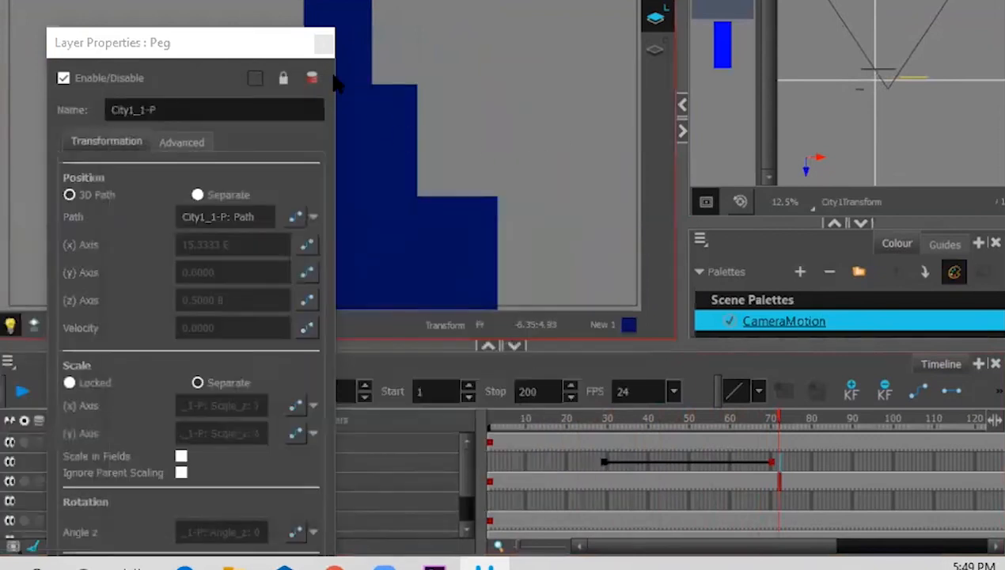
click(323, 43)
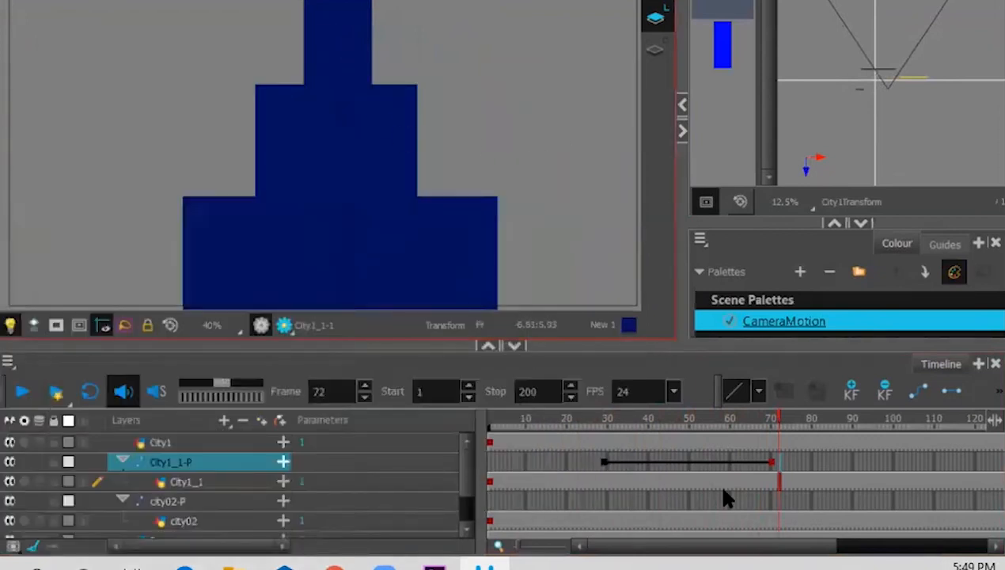
Play the scene from frame 1 and on a loop to review the camera and building motion, and stop playback with looping off
click(491, 423)
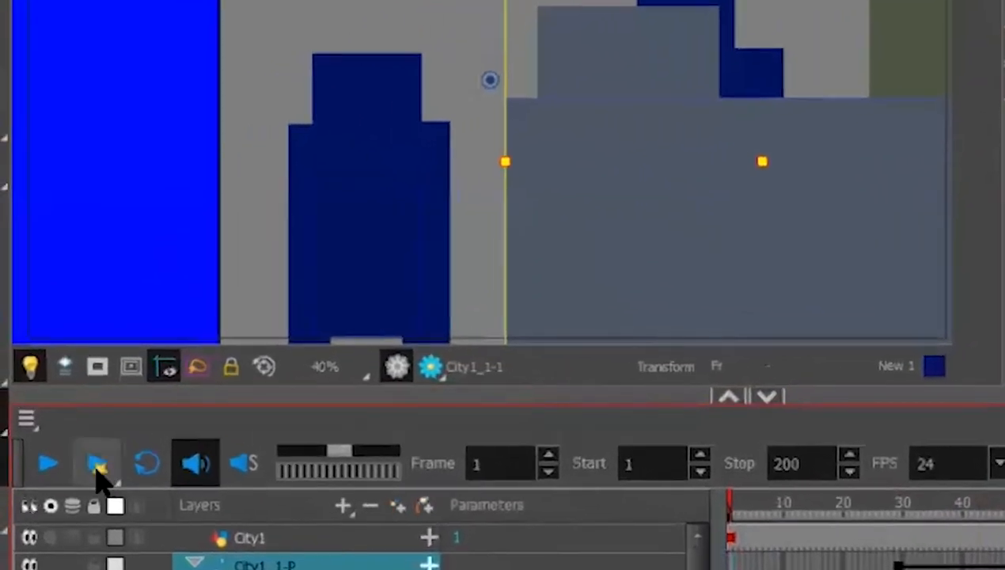
click(49, 468)
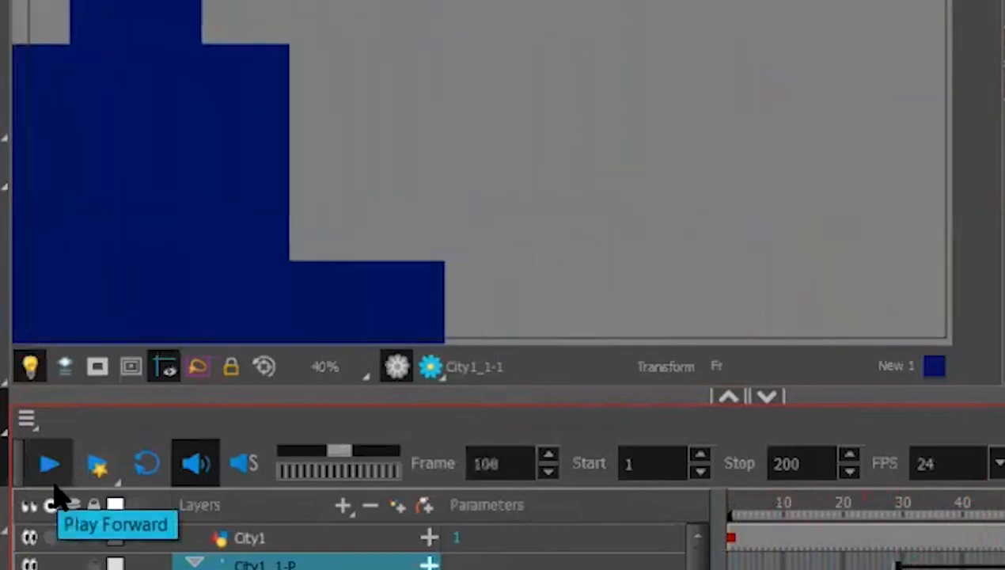
click(49, 464)
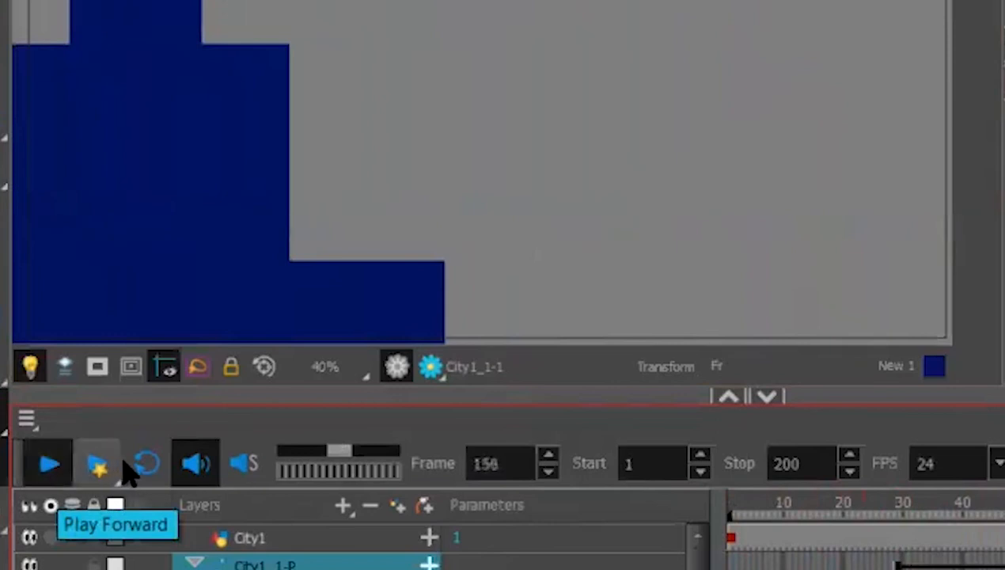
click(137, 473)
click(49, 466)
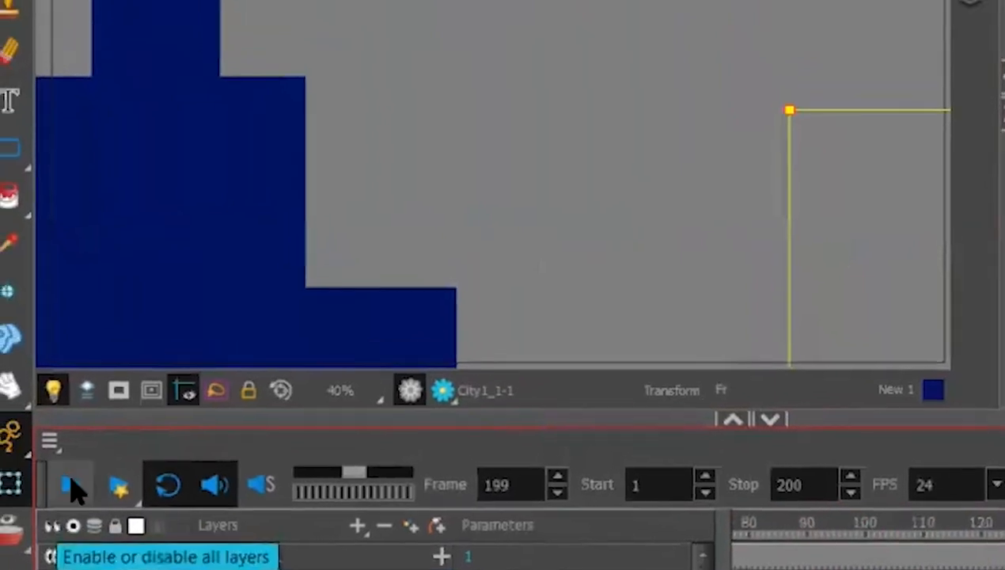
click(71, 484)
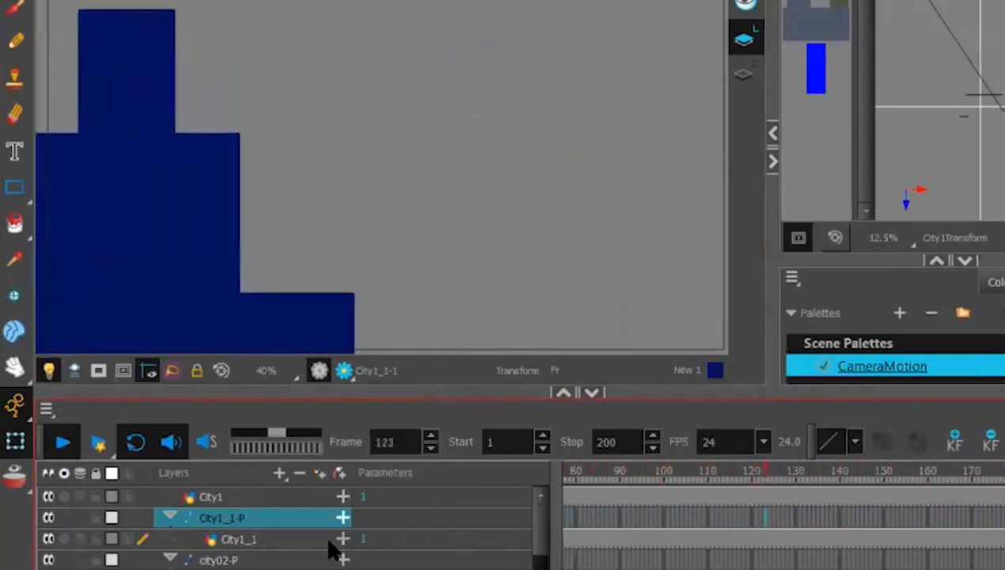
mouse_move(540, 544)
mouse_down()
mouse_move(539, 560)
mouse_move(538, 535)
mouse_up()
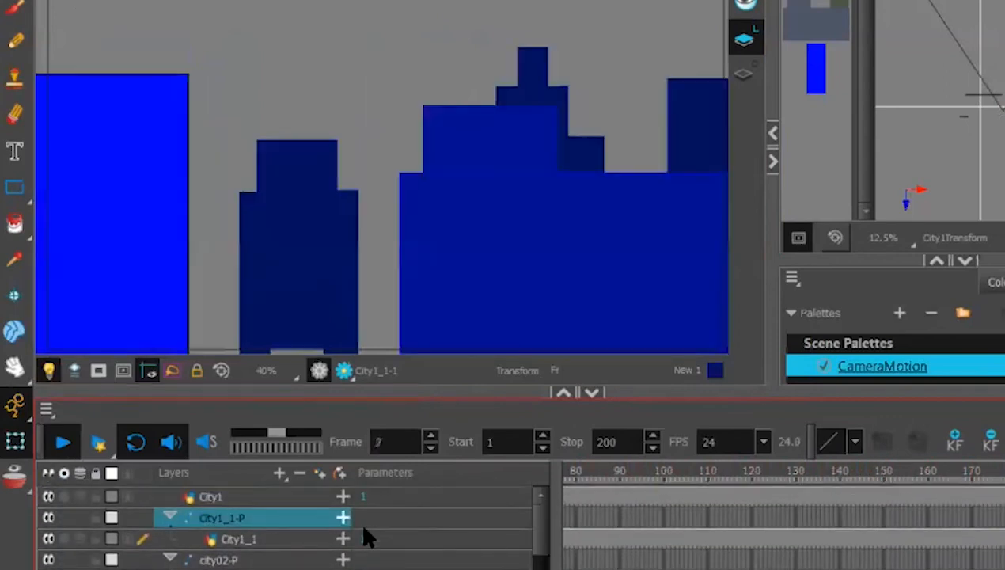
click(63, 442)
click(135, 441)
Select the Camera-P peg in the timeline and check its keyframes at frames 1, 20 and 60
scroll(543, 538, down, 3)
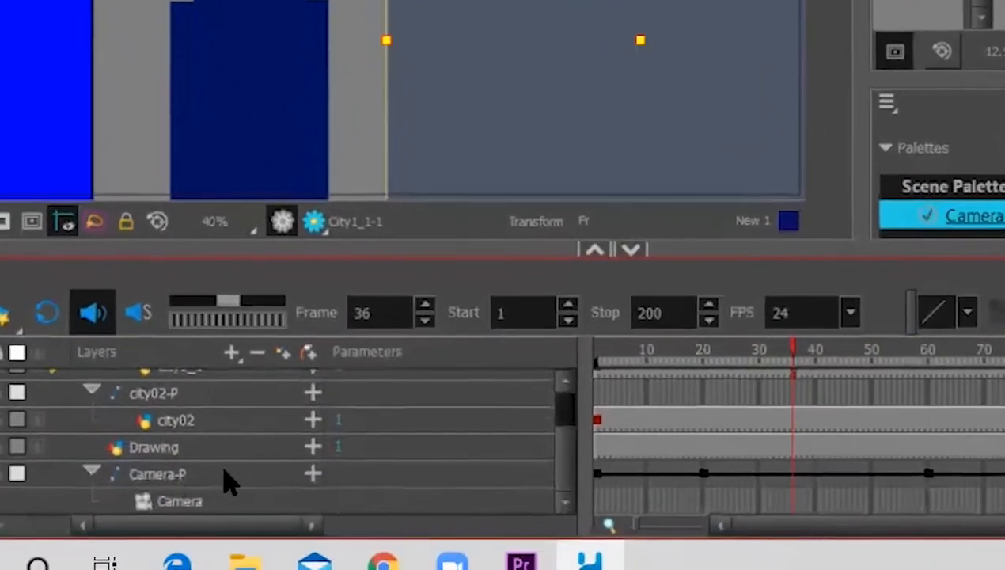
click(236, 504)
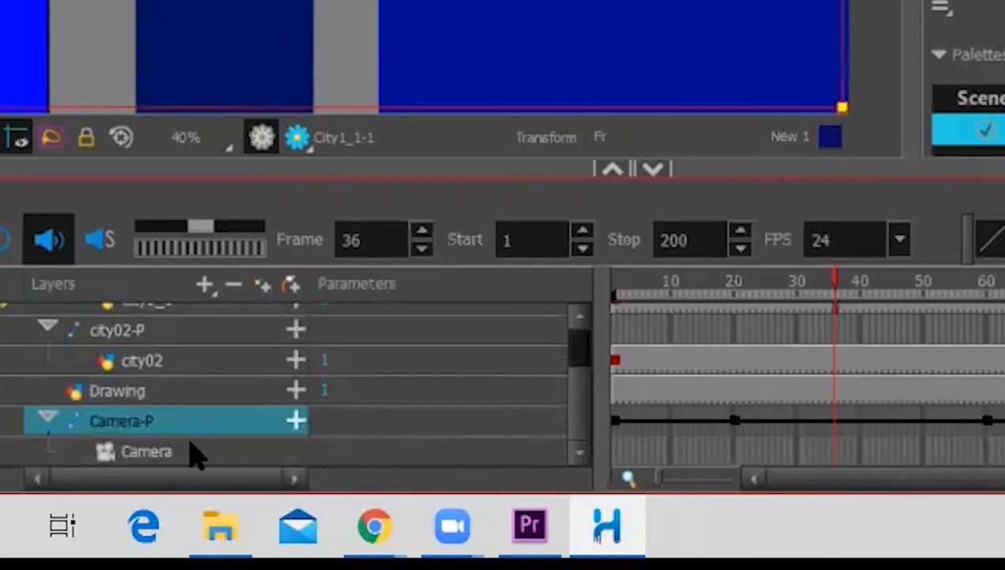
click(204, 452)
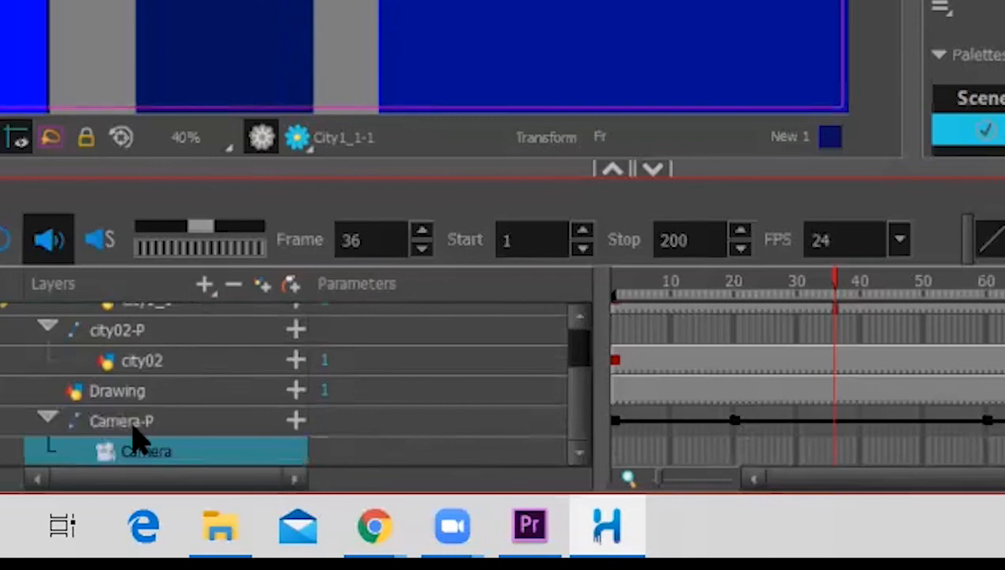
click(197, 427)
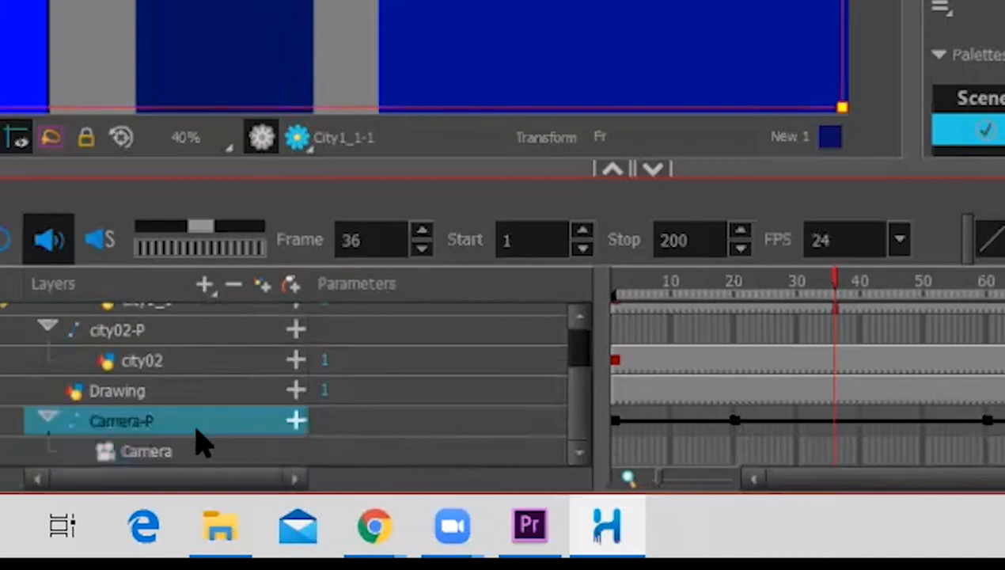
click(620, 427)
click(733, 420)
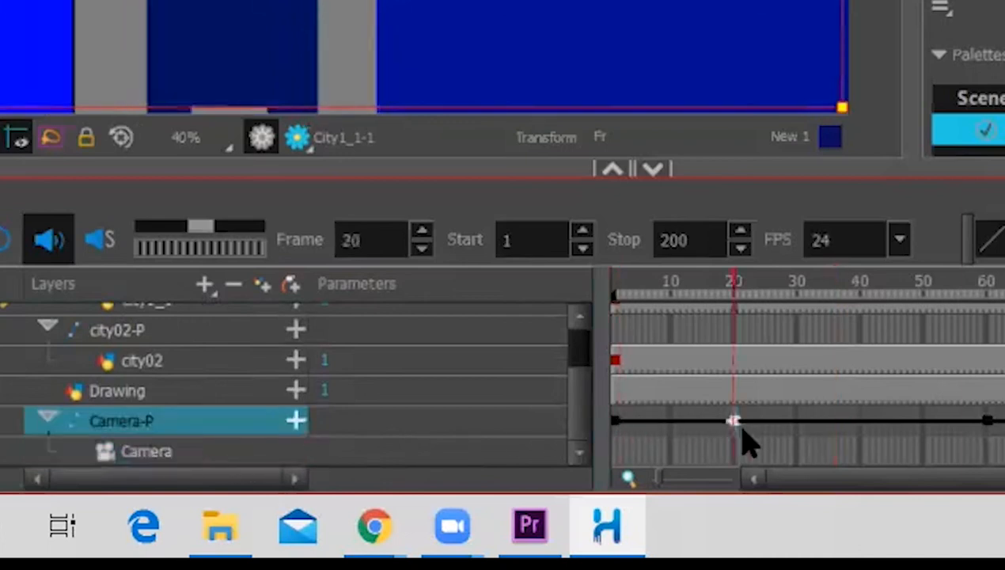
click(989, 424)
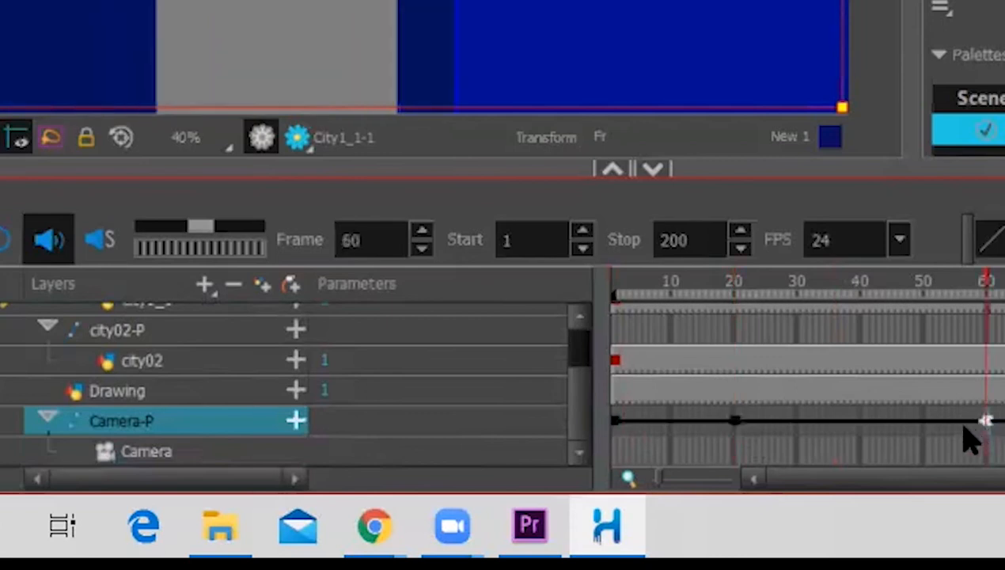
Expand the Camera-P peg's parameters and enlarge the timeline to show the whole list from Pos x to Skew
click(297, 422)
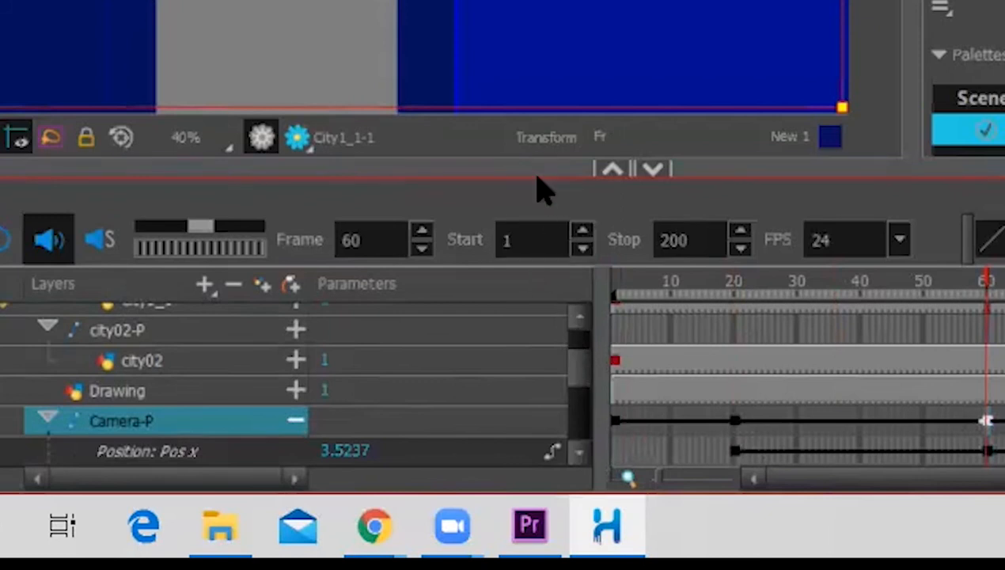
drag(537, 170, 535, 20)
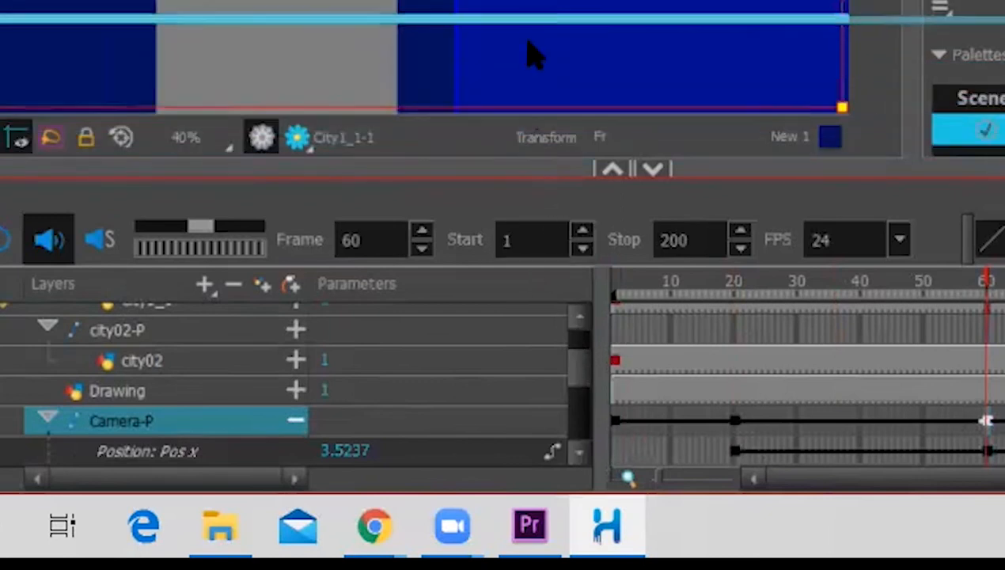
scroll(576, 303, down, 1)
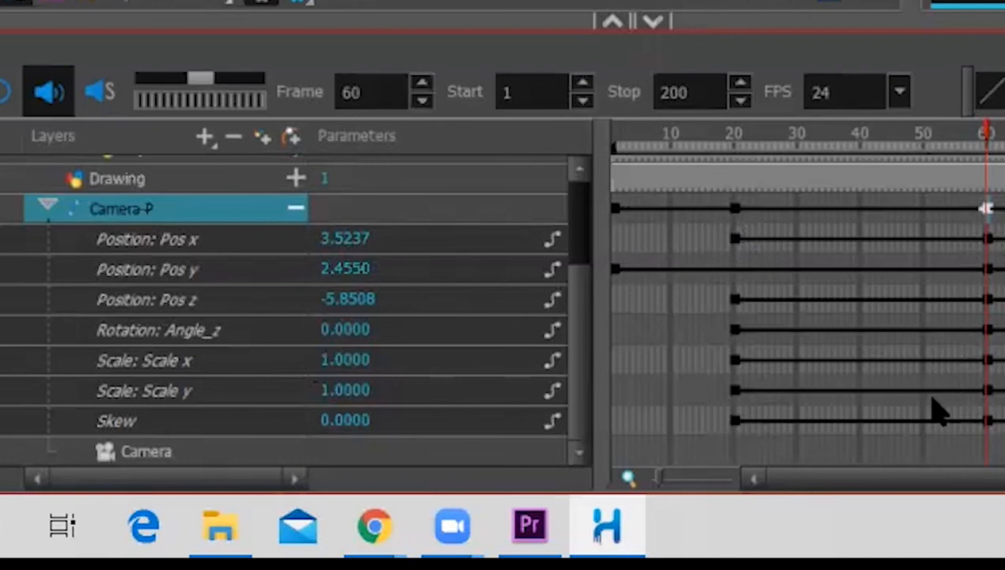
click(554, 303)
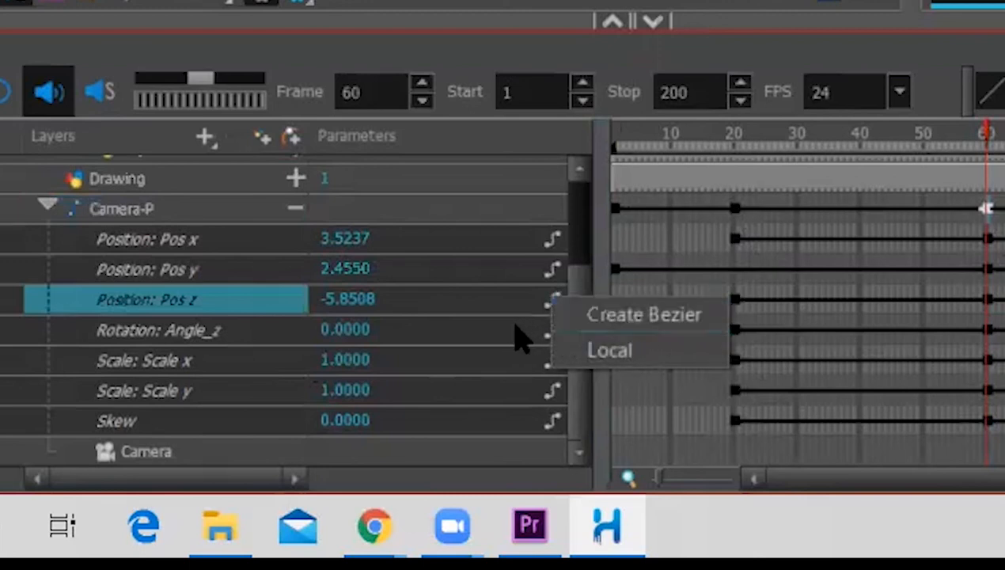
Scrub between frames 20 and 61 to examine how Camera-P's Pos z changes during the camera move
drag(960, 148, 896, 161)
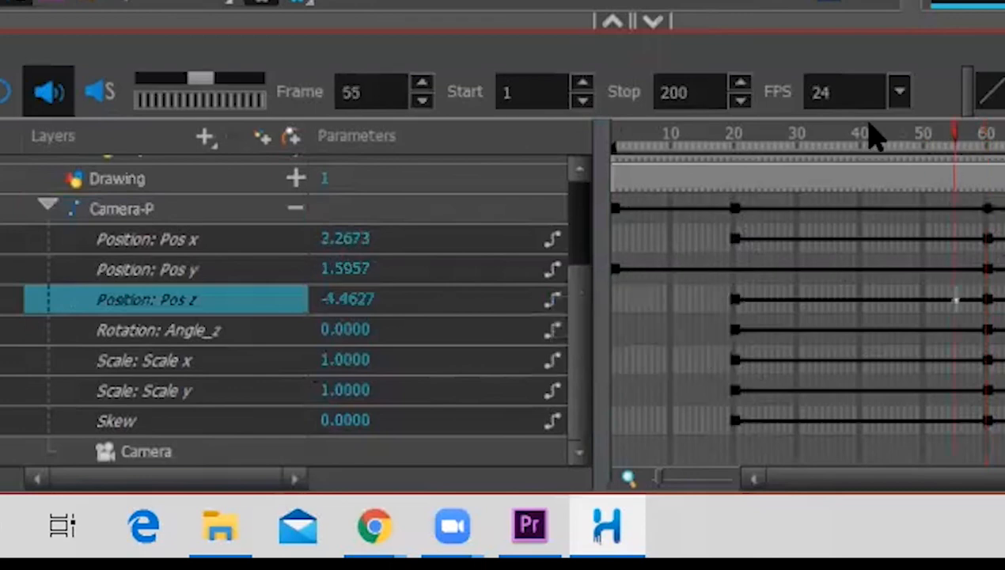
drag(807, 265, 711, 265)
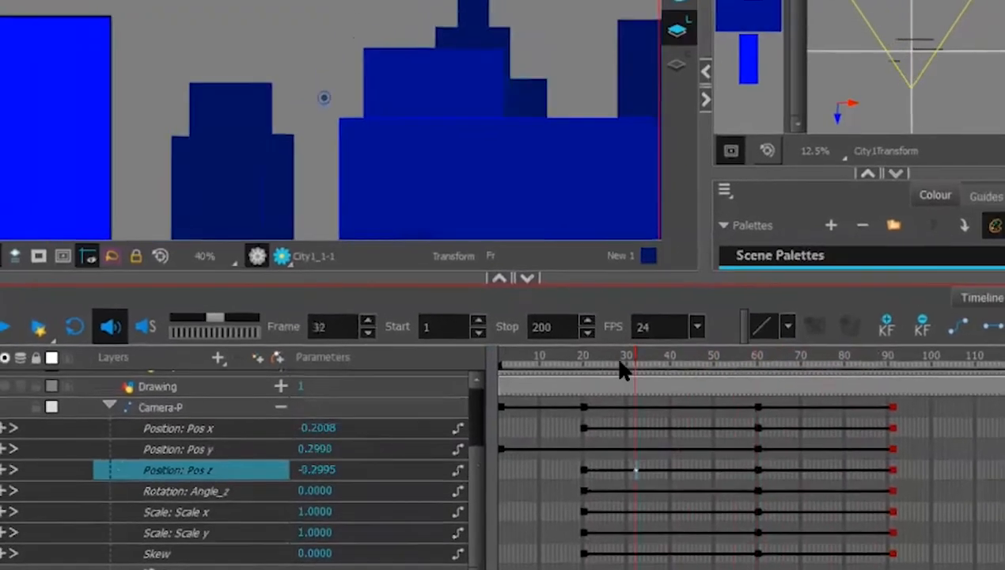
drag(620, 361, 756, 378)
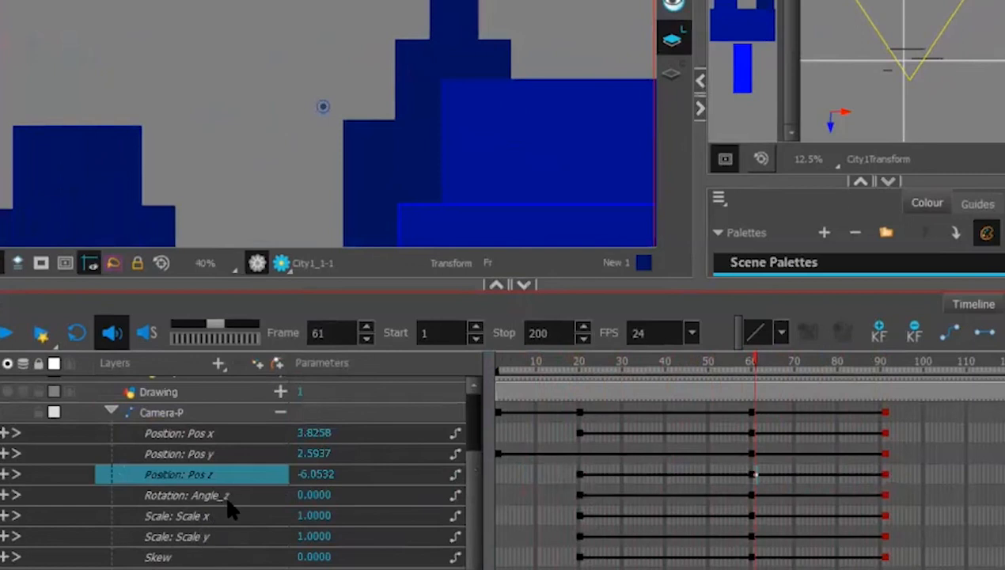
drag(628, 366, 580, 366)
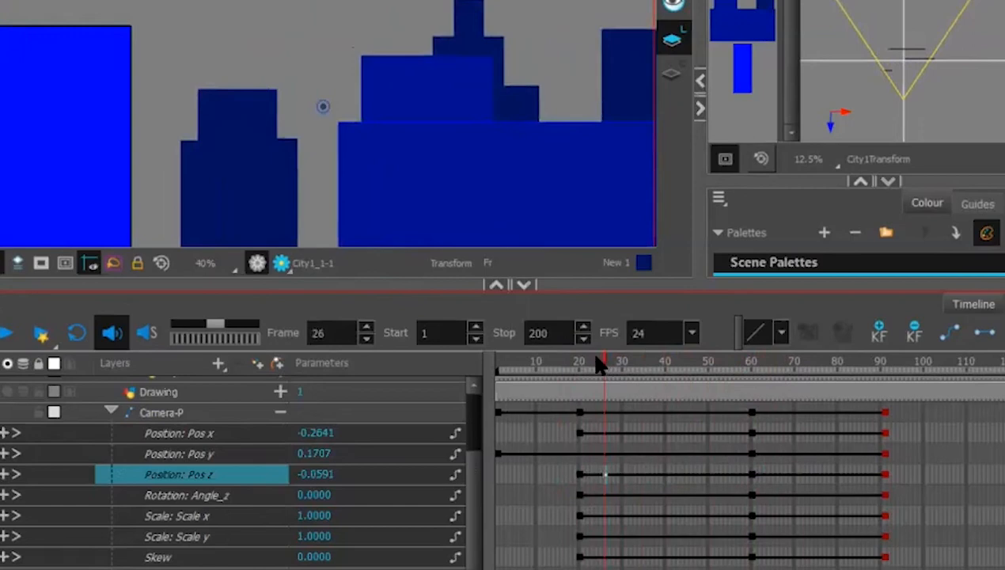
mouse_move(581, 358)
mouse_down()
mouse_move(530, 361)
mouse_move(610, 353)
mouse_move(594, 353)
mouse_up()
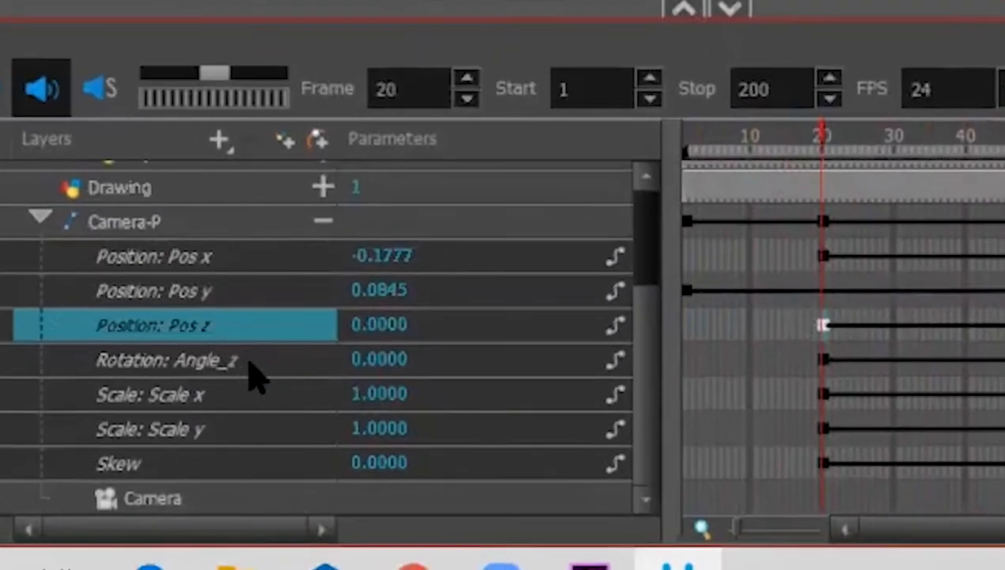
Set Camera-P's Rotation: Angle_z to 11 at frame 20
click(250, 362)
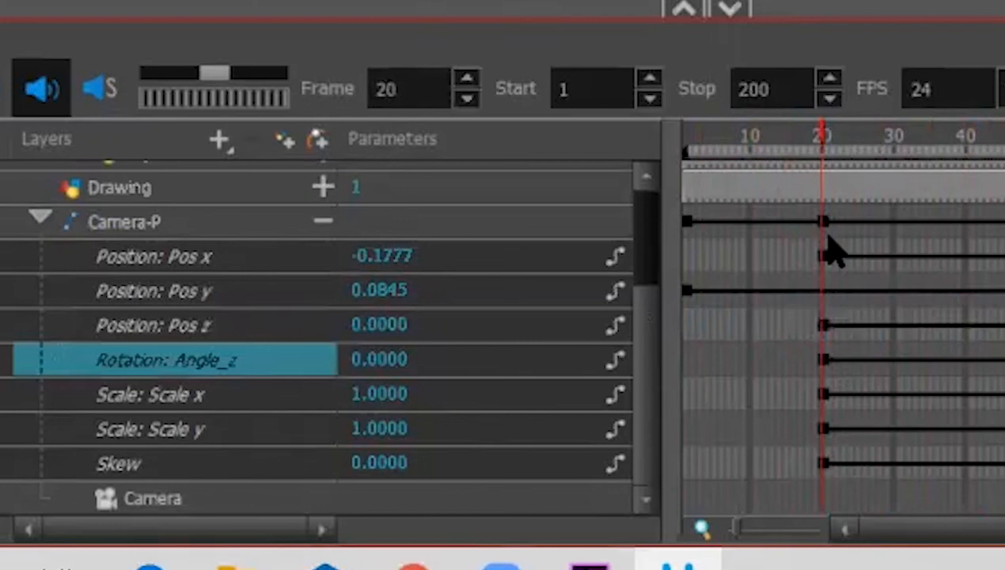
click(824, 359)
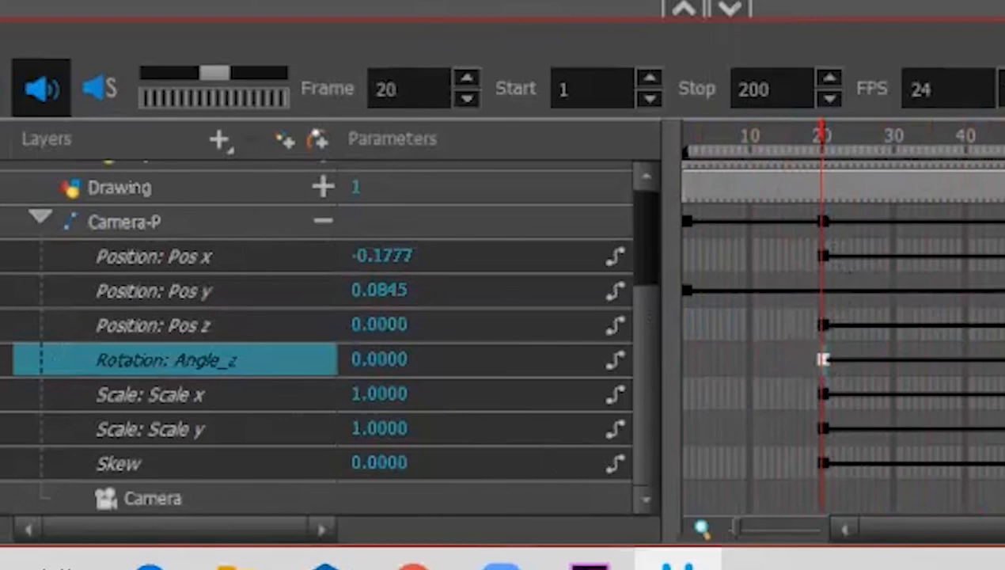
click(930, 140)
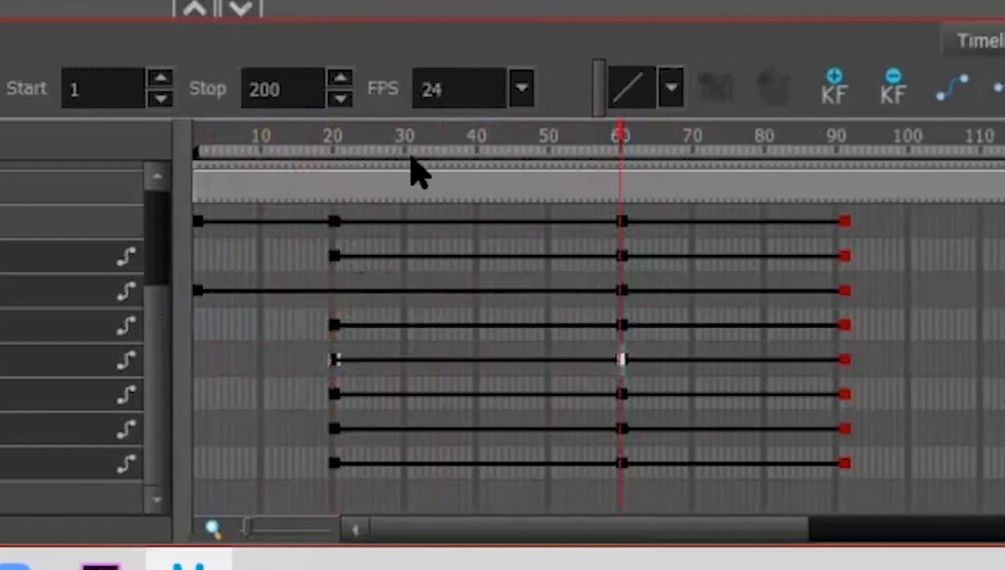
click(334, 146)
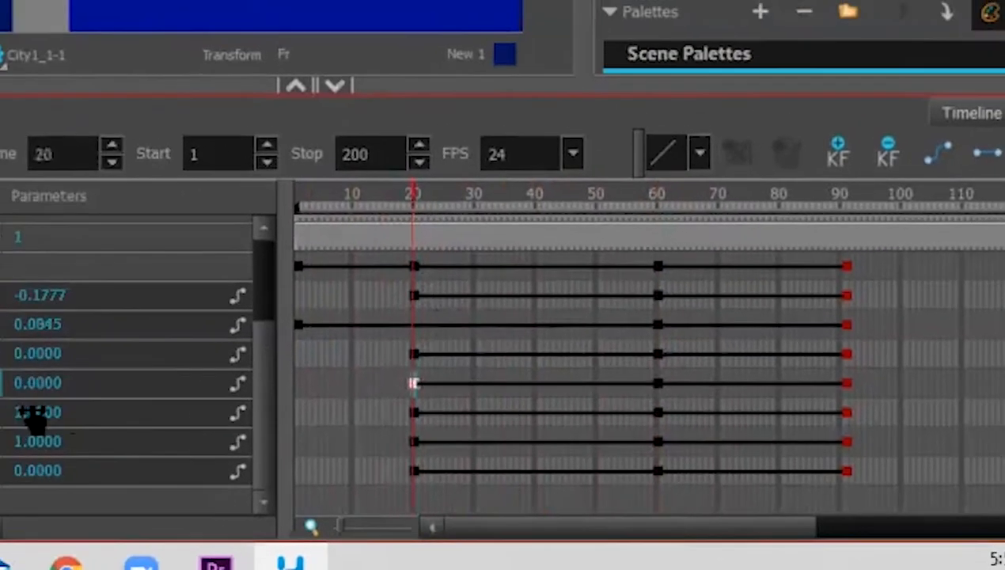
click(108, 402)
drag(176, 410, 199, 408)
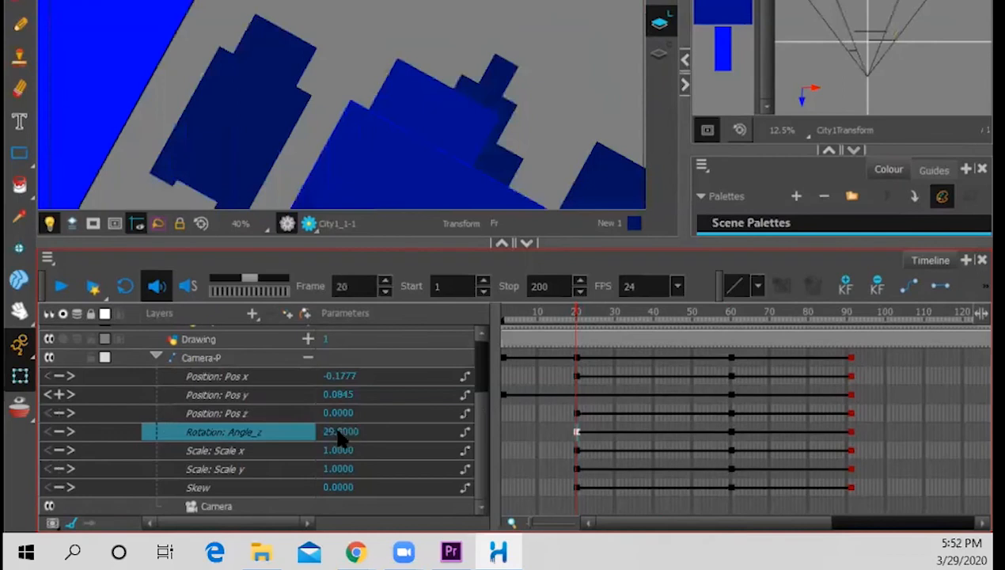
right_click(342, 432)
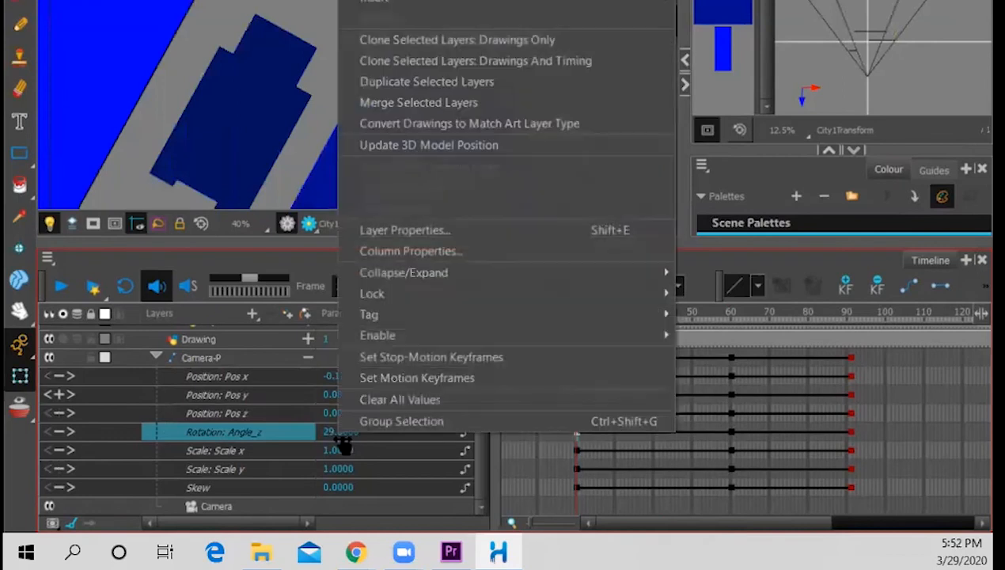
click(299, 266)
mouse_move(330, 435)
mouse_down()
mouse_move(308, 434)
mouse_move(317, 443)
mouse_up()
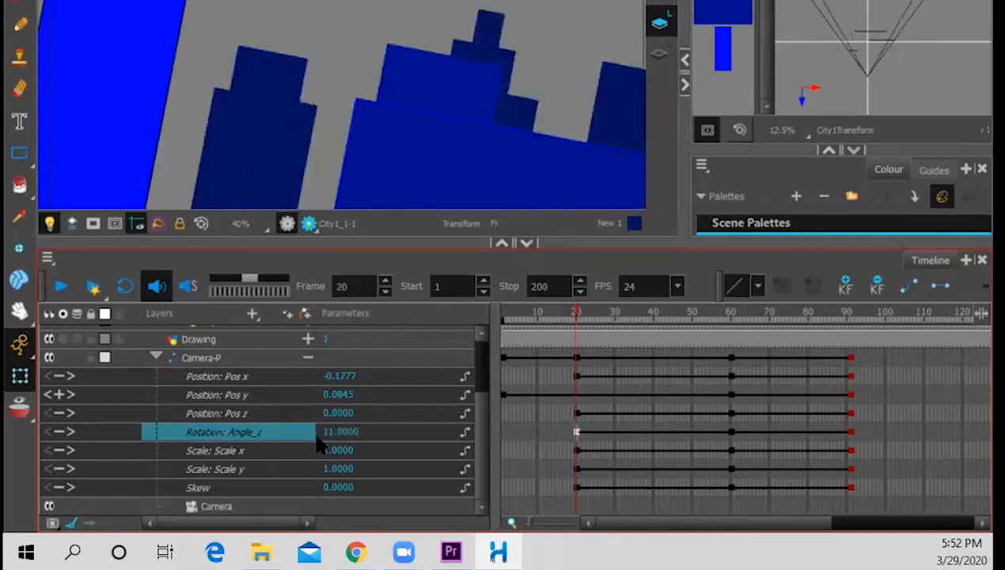
Move Camera-P's Angle_z keyframe from frame 20 to frame 40, and scrub through to frame 82 to check the rotation
drag(556, 318, 656, 311)
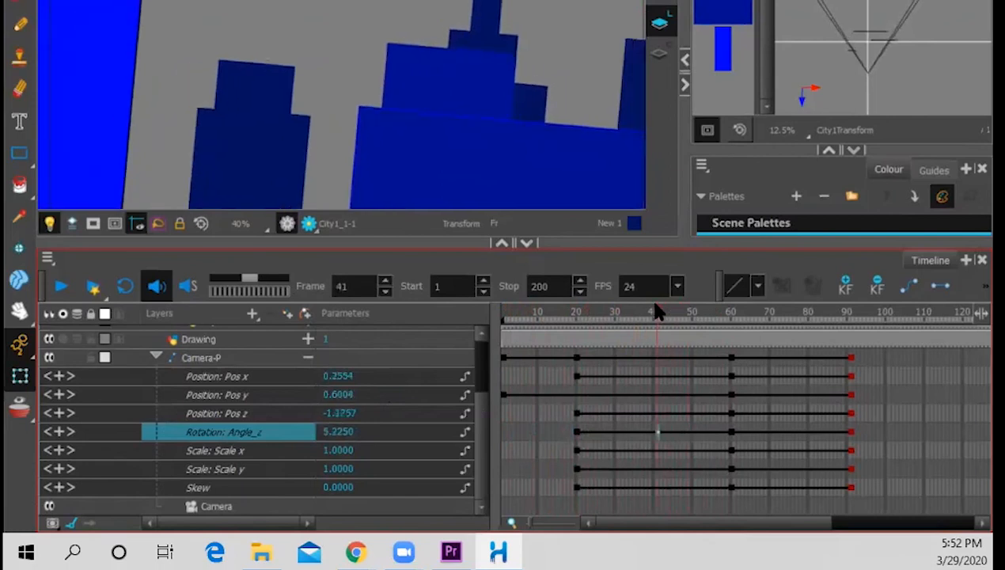
click(576, 432)
drag(578, 433, 654, 434)
click(577, 433)
drag(515, 320, 823, 324)
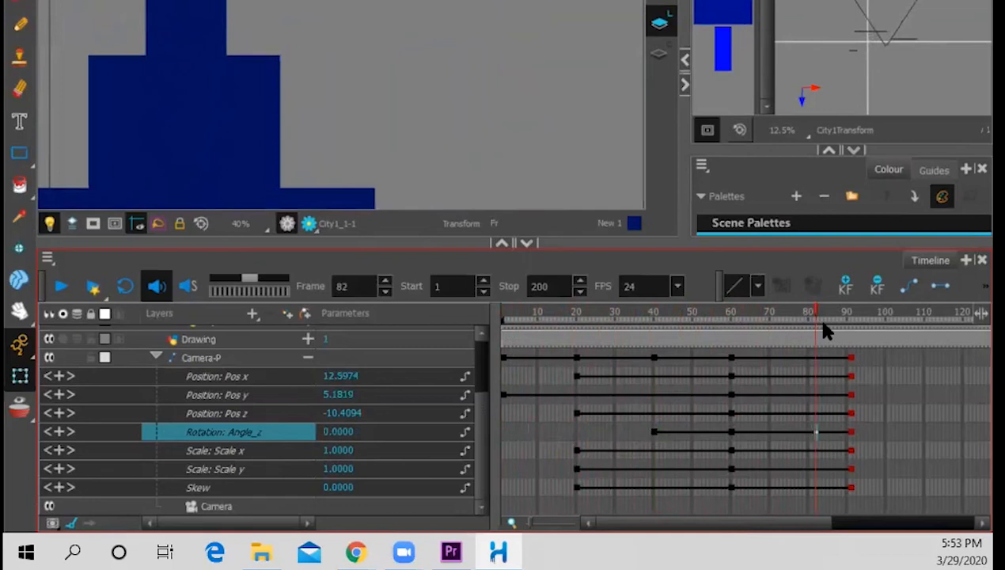
Collapse Camera-P's parameters, enlarge the camera view, and scrub from frame 3 to frame 35 to check the tilted shot
click(308, 357)
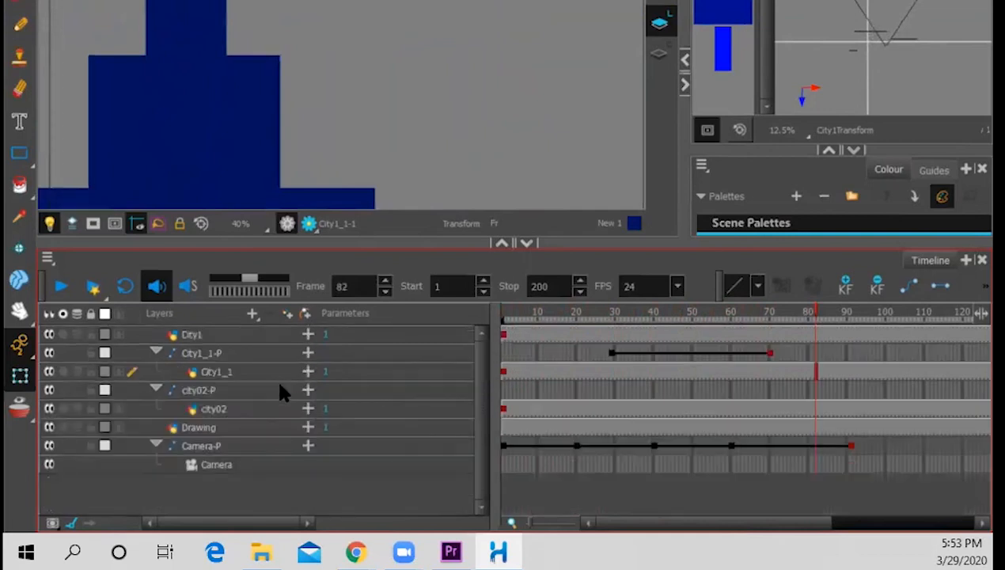
drag(576, 319, 508, 321)
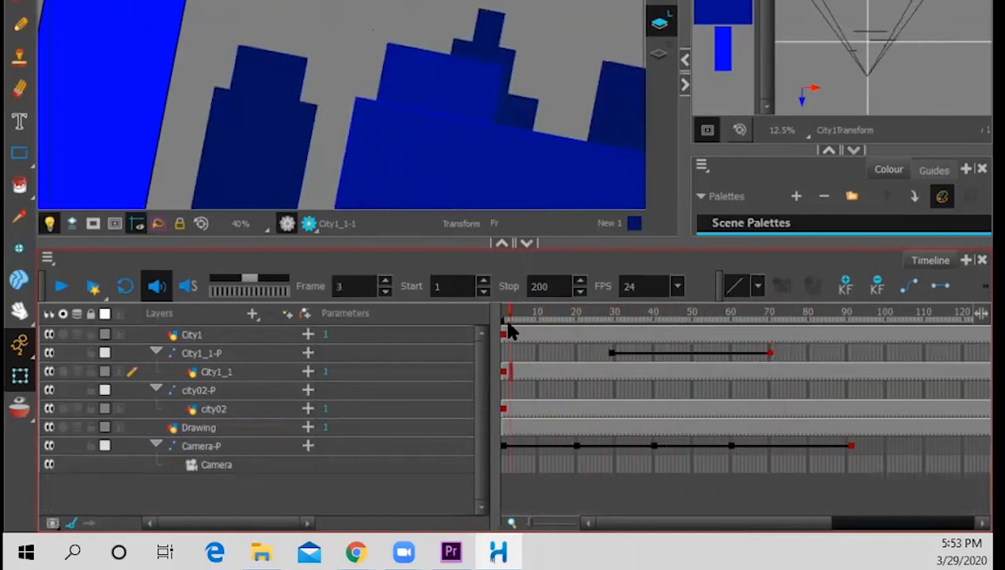
drag(586, 245, 576, 402)
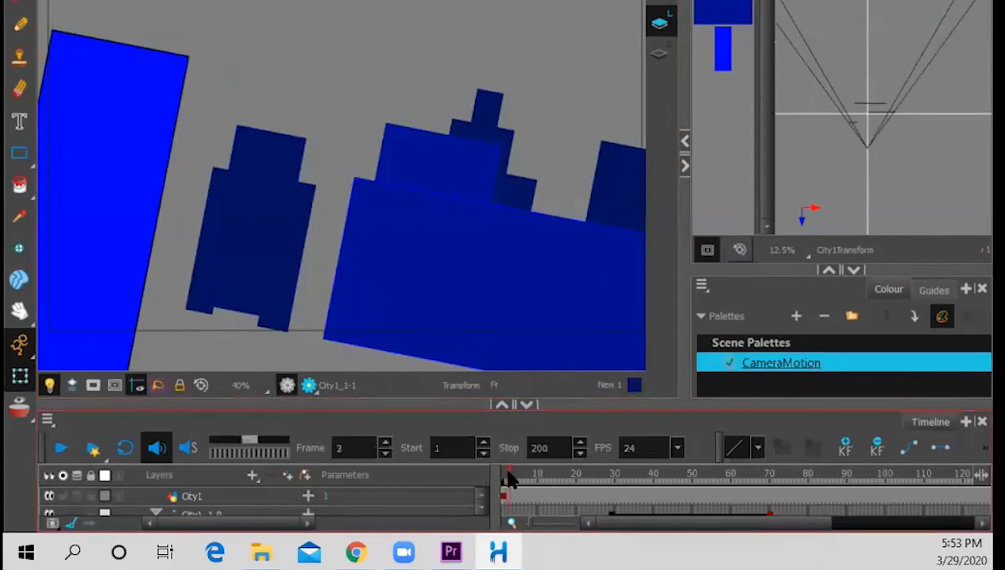
drag(509, 478, 633, 459)
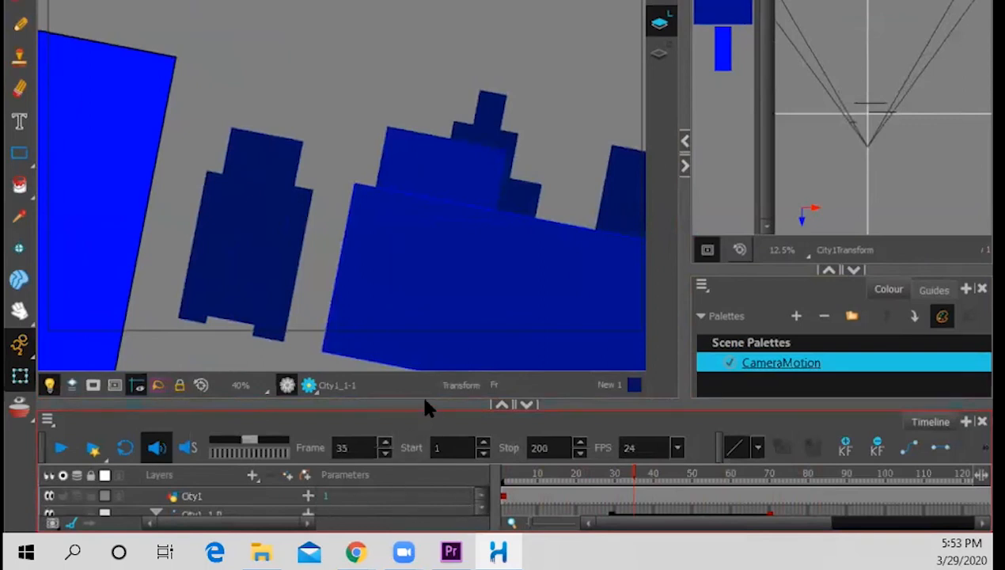
Toggle the City1 layer's visibility off and back on, and enlarge the timeline to show the other city layers
click(50, 496)
click(51, 497)
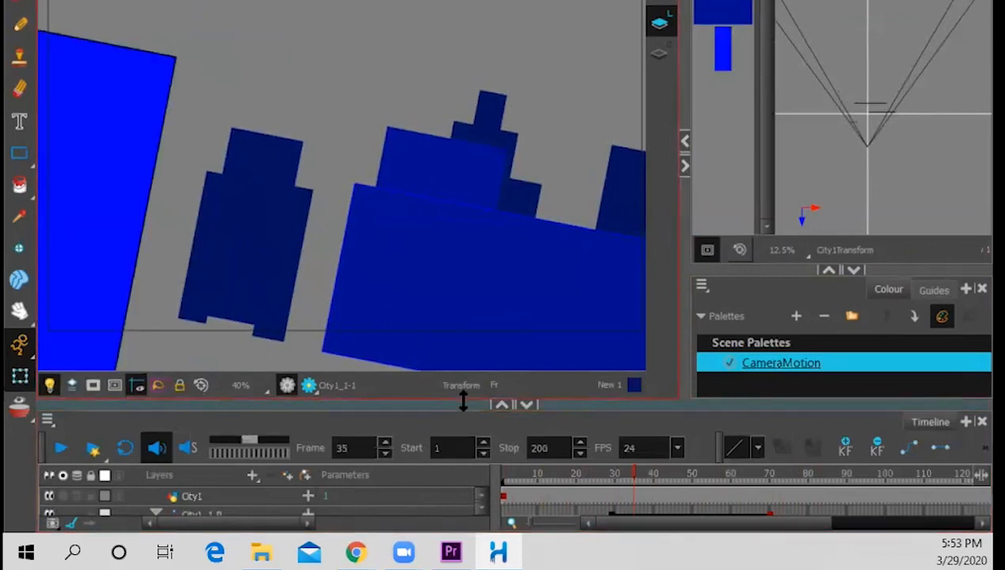
drag(466, 403, 462, 318)
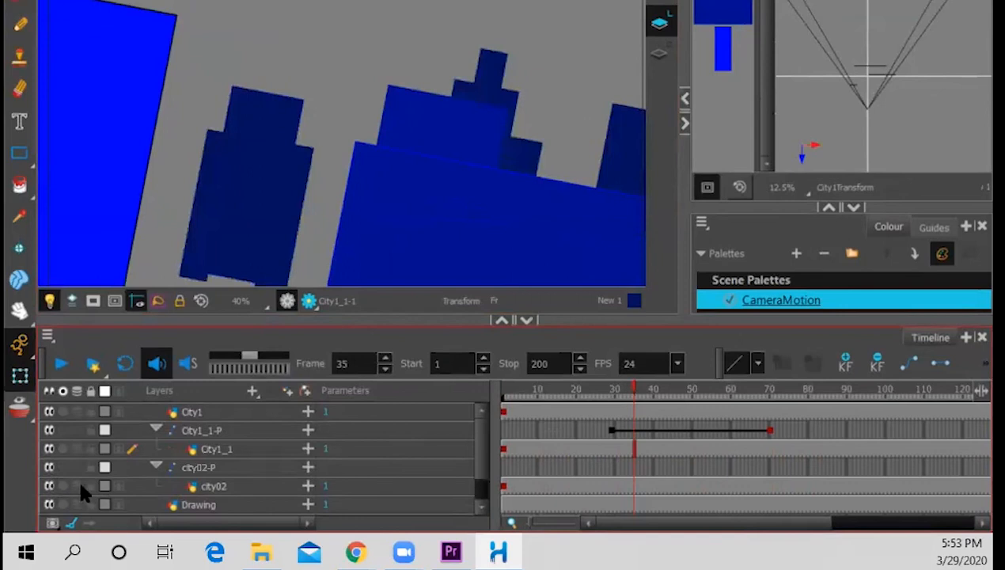
In the city02 drawing, select the left-hand building, stretch its base downward and shift it slightly left
click(212, 489)
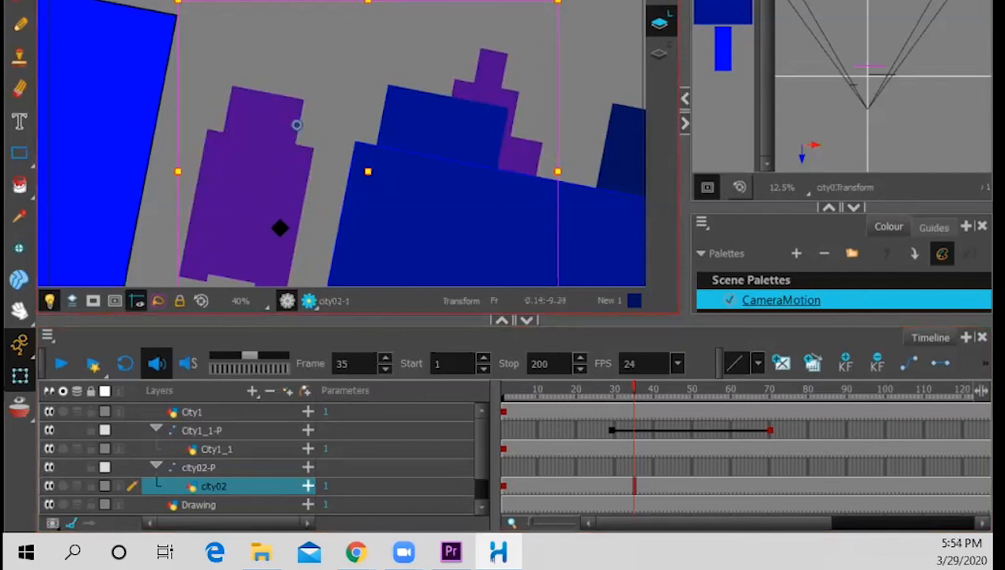
click(376, 1)
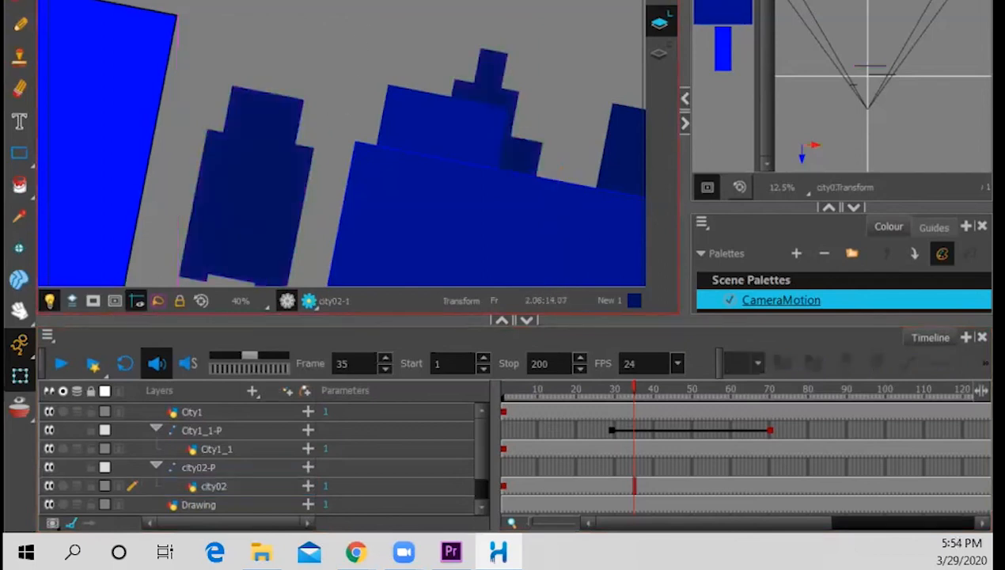
click(278, 153)
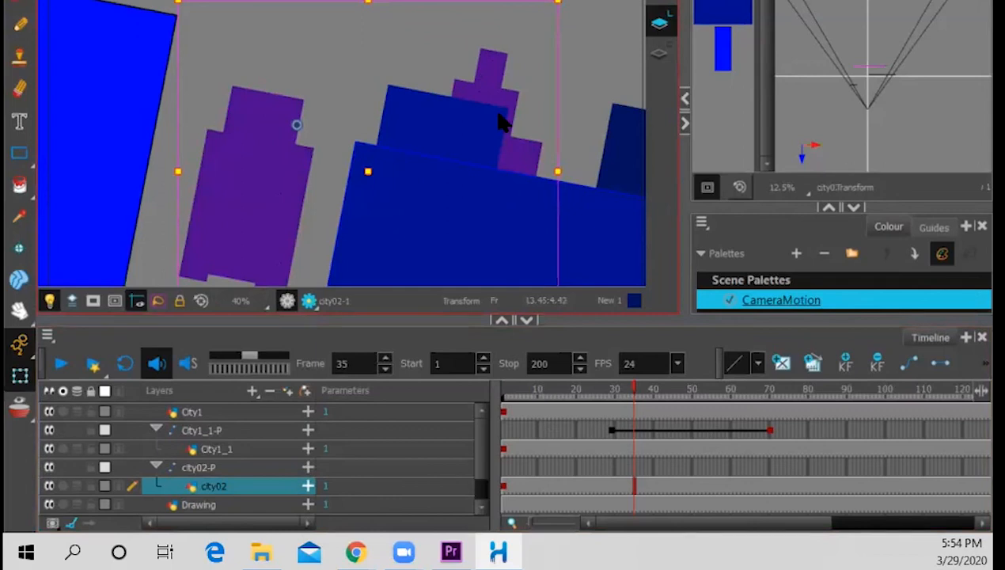
click(19, 310)
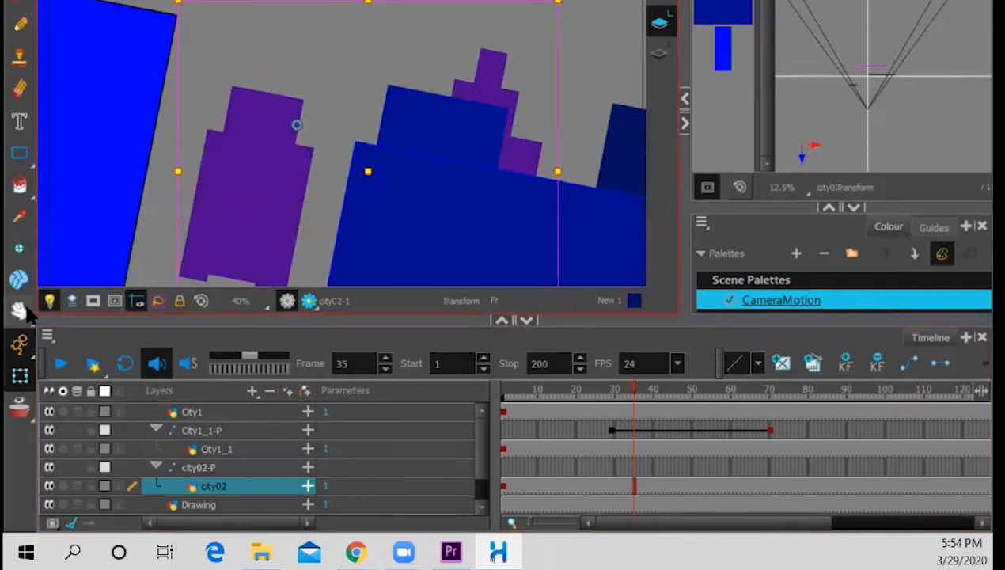
drag(393, 217, 402, 100)
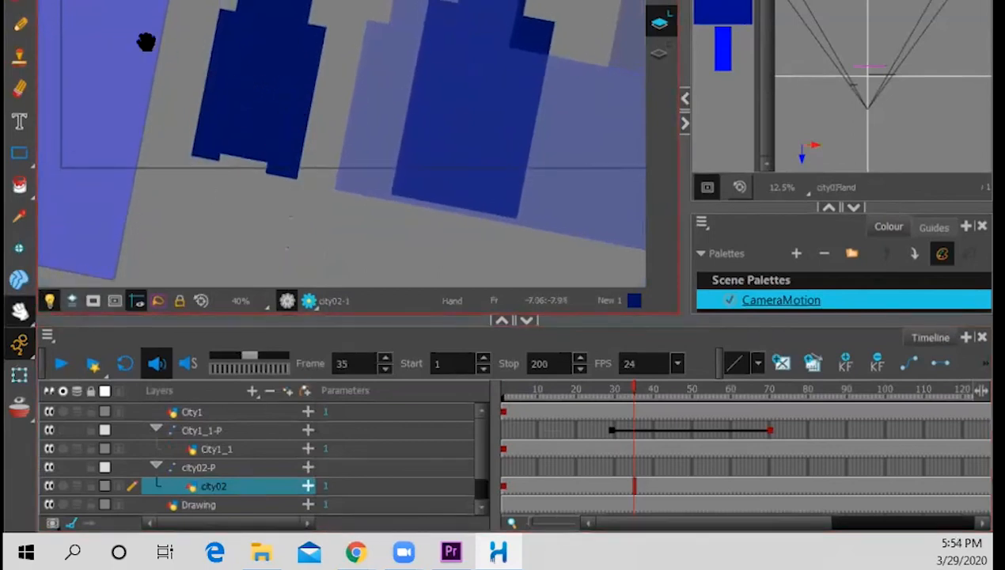
key(alt+s)
click(277, 69)
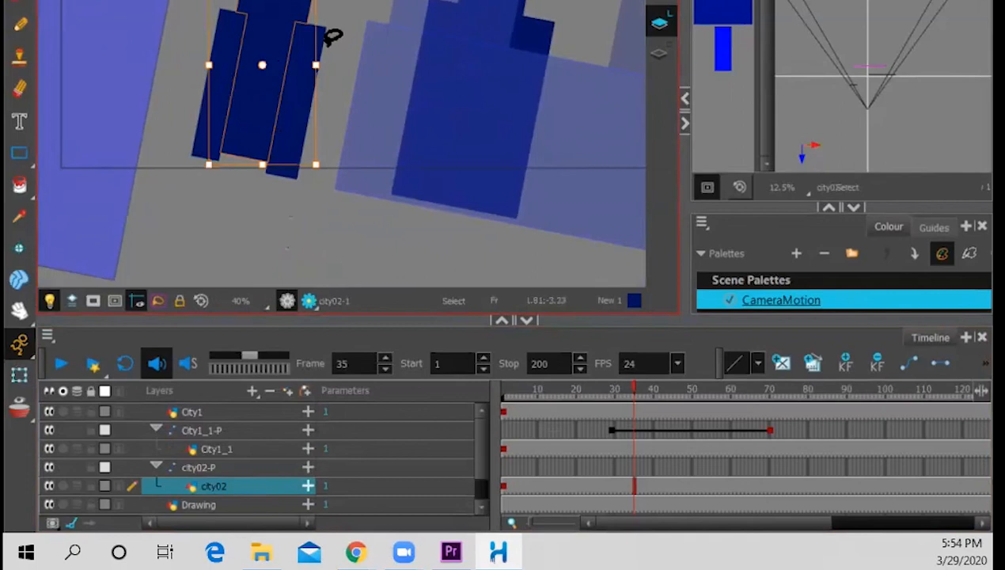
drag(339, 39, 345, 35)
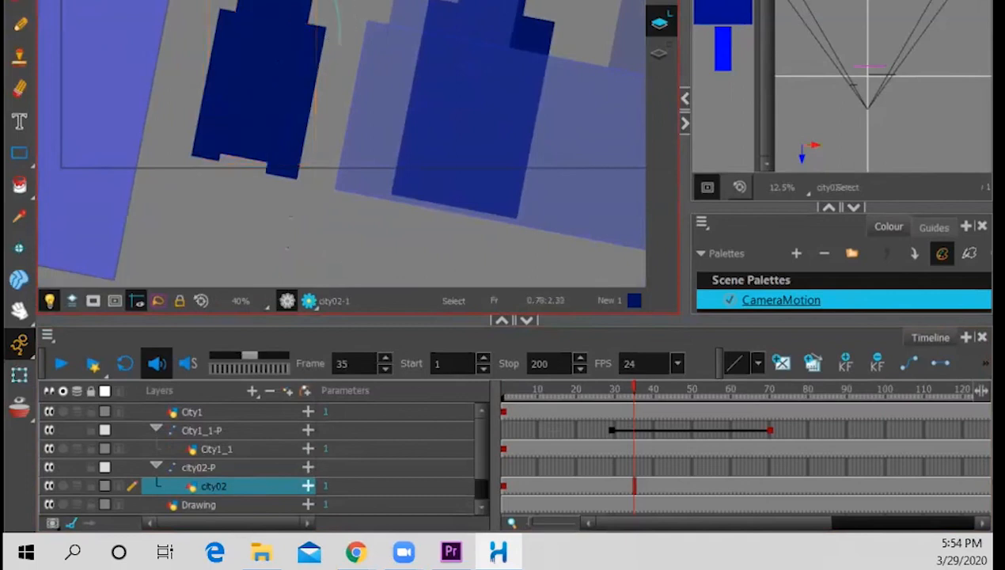
mouse_move(190, 54)
mouse_down()
mouse_move(303, 153)
mouse_move(325, 90)
mouse_up()
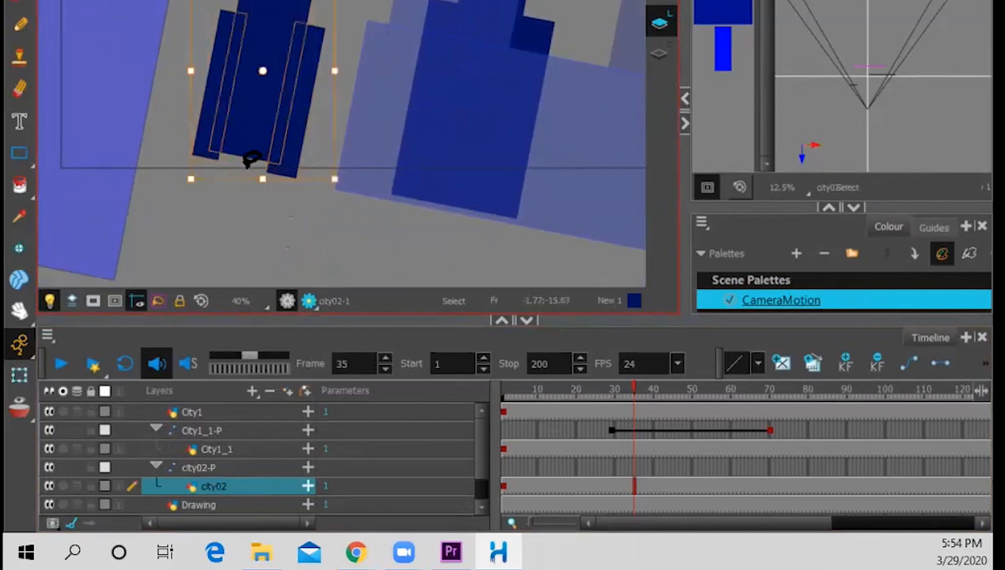
mouse_move(263, 180)
mouse_down()
mouse_move(261, 213)
mouse_move(237, 228)
mouse_up()
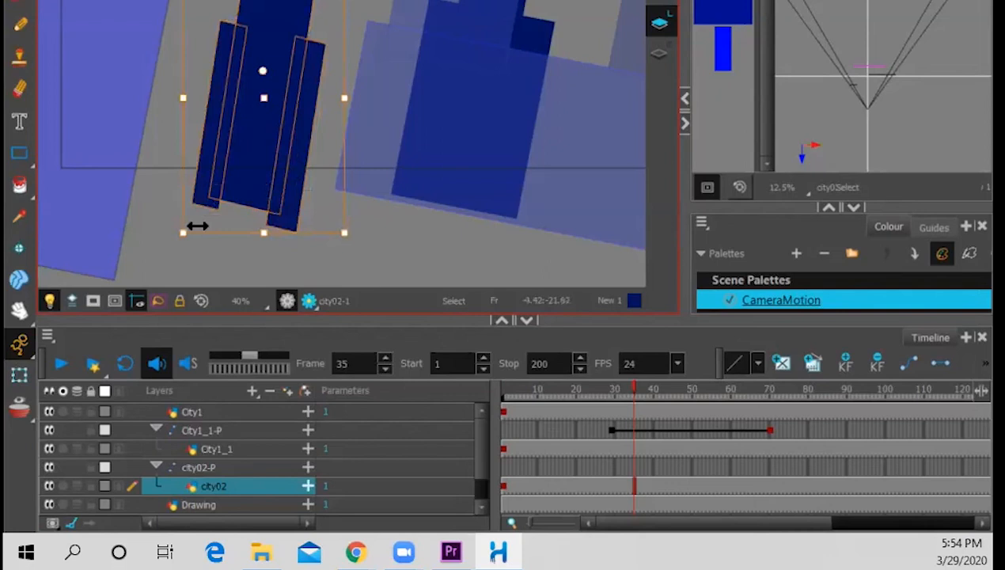
drag(213, 232, 204, 235)
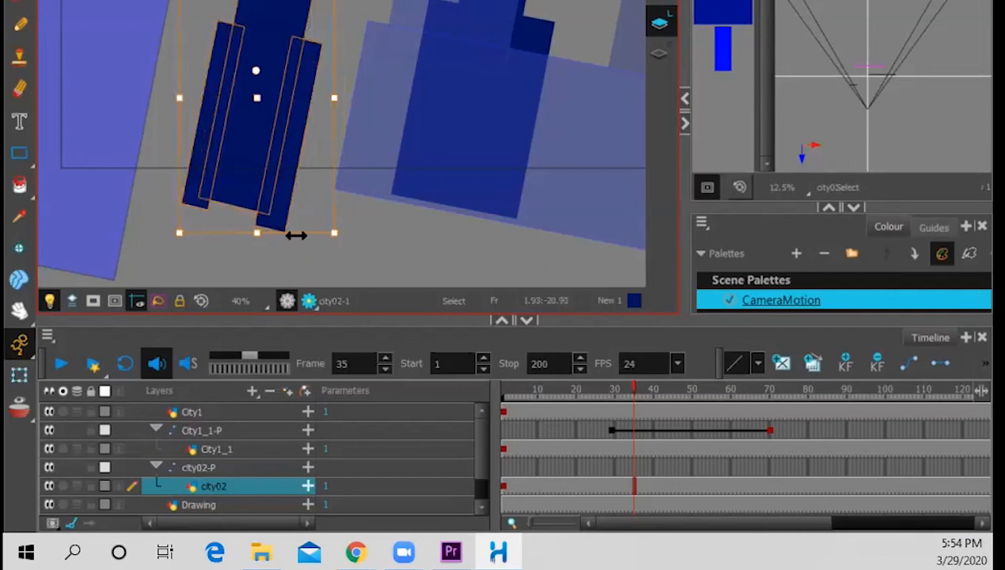
Scrub from frame 1 to frame 60 and back to frame 58 to check the stretched building
click(584, 392)
click(534, 393)
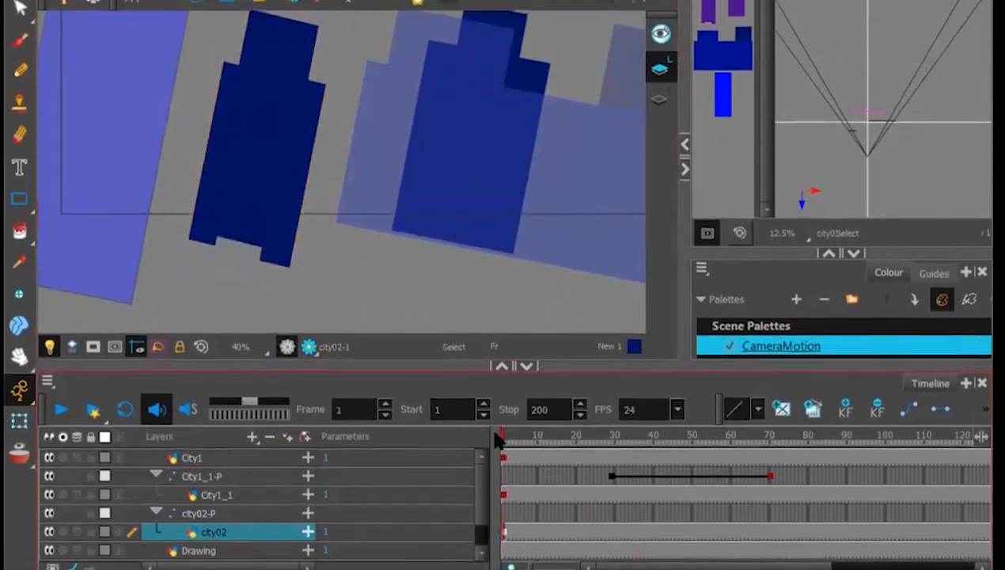
drag(539, 465, 730, 492)
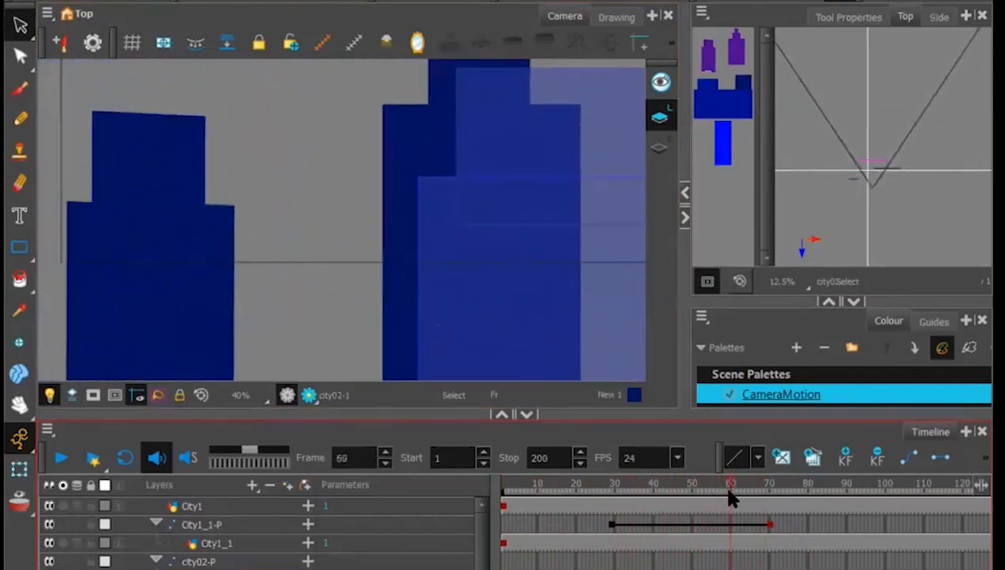
mouse_move(730, 497)
mouse_down()
mouse_move(543, 498)
mouse_move(776, 495)
mouse_move(631, 497)
mouse_move(723, 491)
mouse_up()
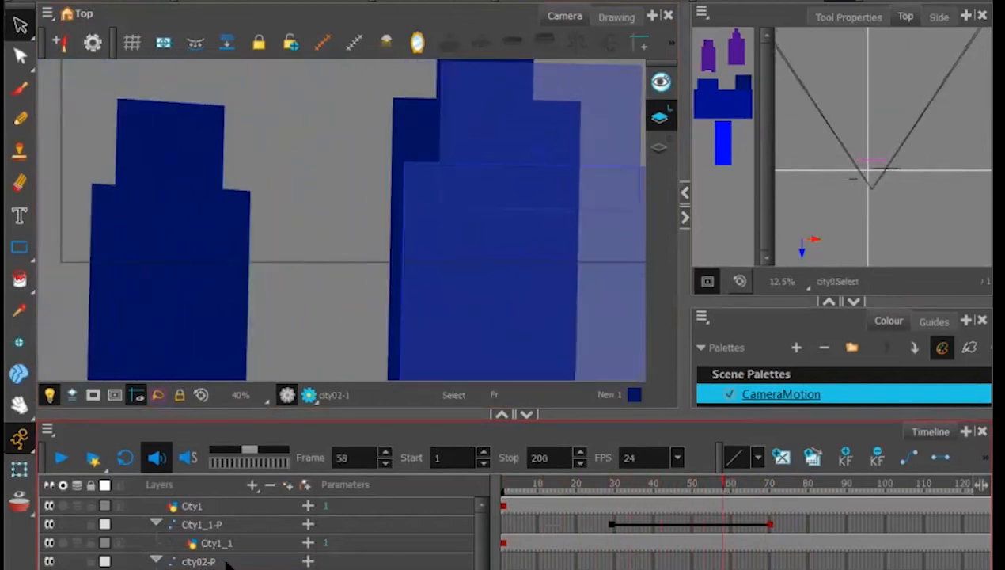
Copy the left-hand building from city02 and add a new drawing layer named City3 above city02-P
mouse_move(273, 236)
mouse_down()
mouse_move(273, 201)
mouse_move(247, 106)
mouse_move(116, 86)
mouse_move(46, 241)
mouse_move(69, 413)
mouse_move(162, 537)
mouse_move(292, 359)
mouse_move(275, 174)
mouse_up()
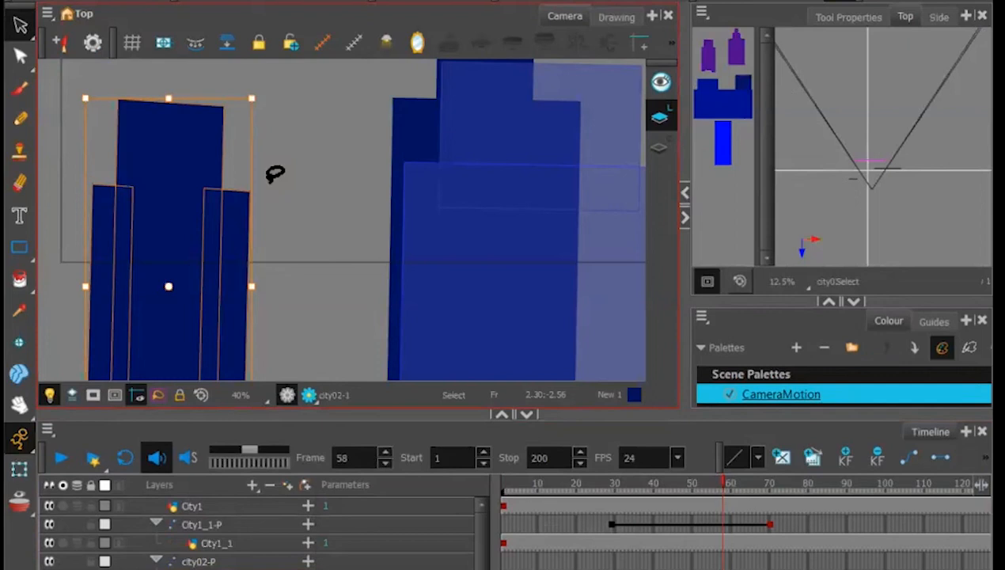
click(267, 562)
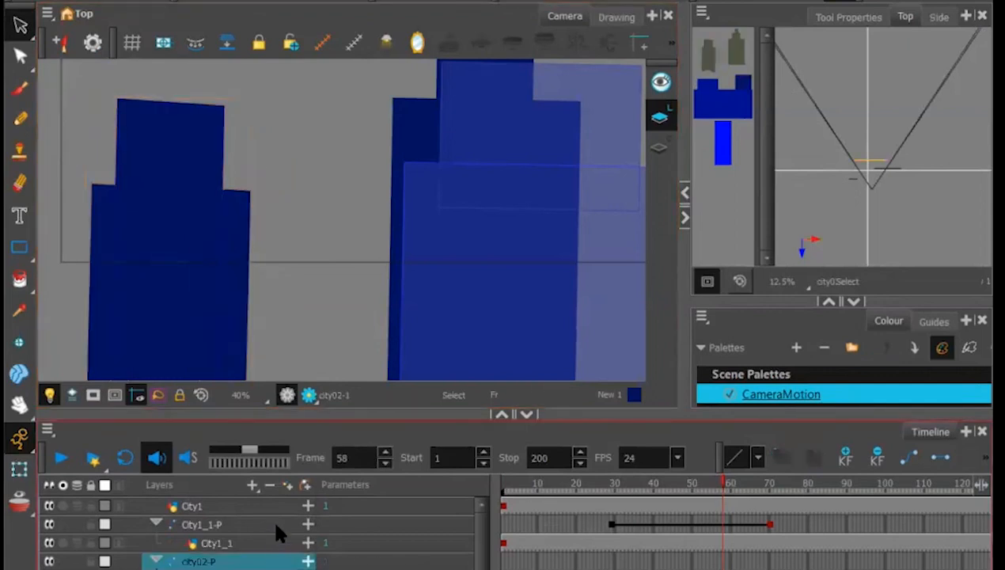
click(251, 488)
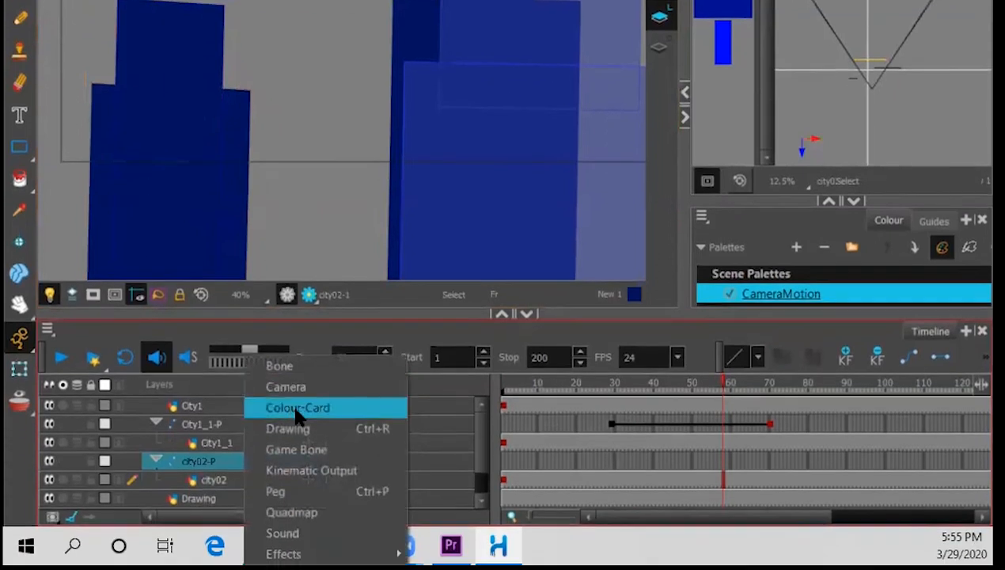
click(293, 532)
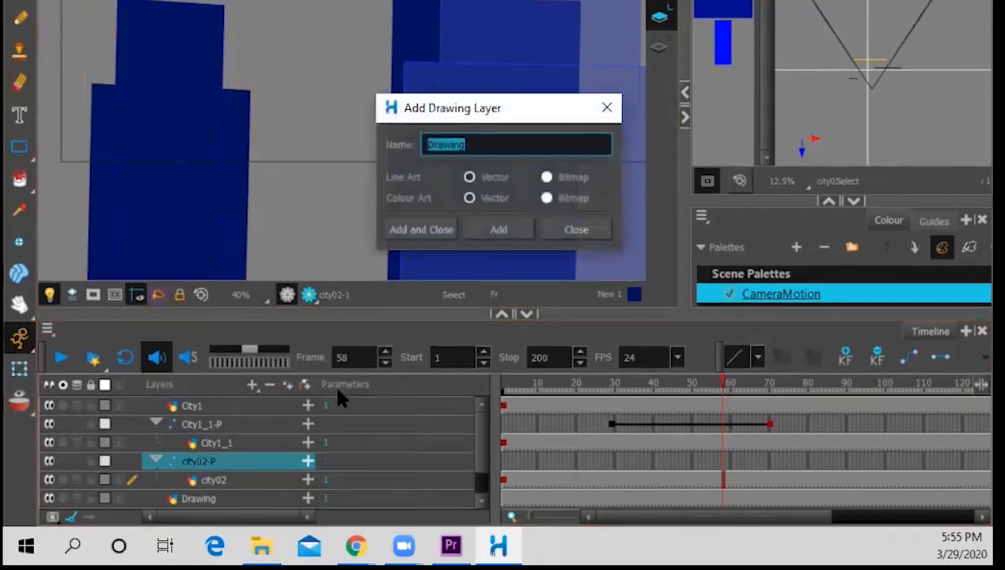
text(City3)
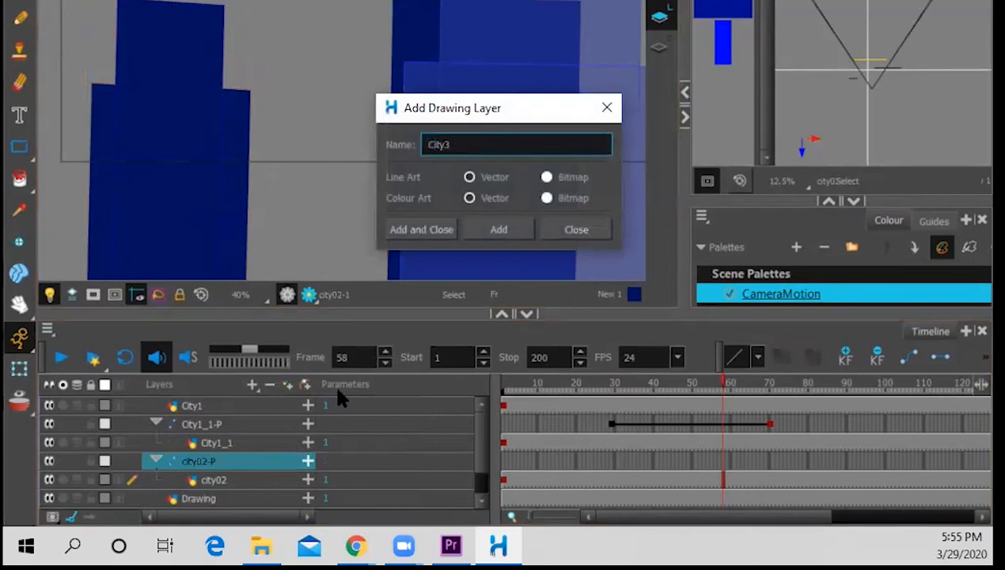
key(Return)
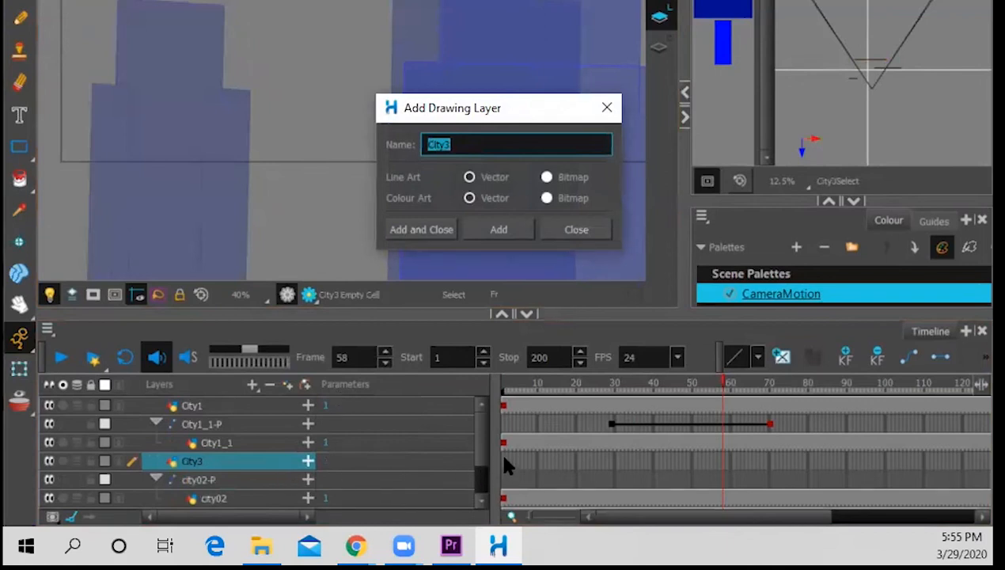
click(567, 231)
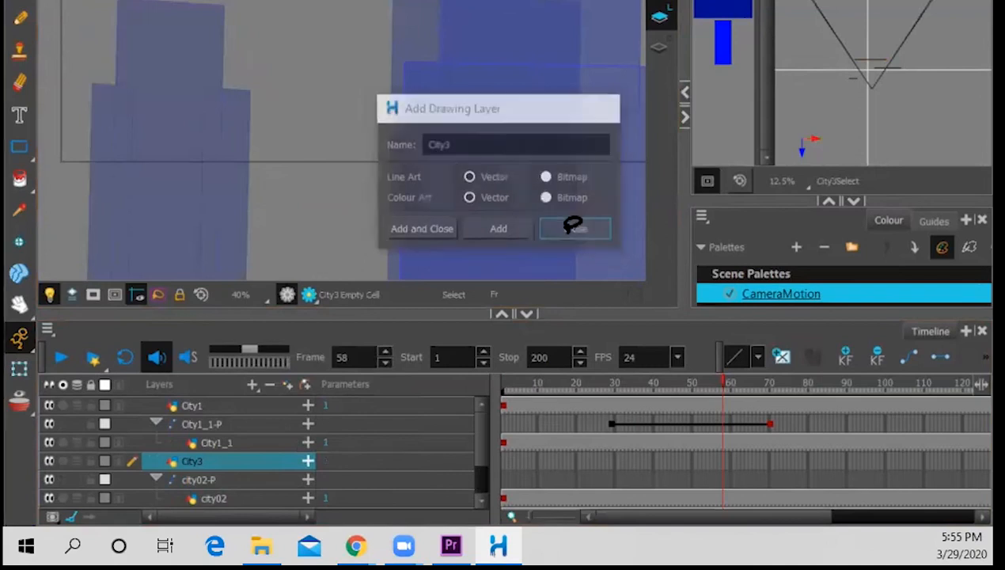
Paste the copied building into City3 at frame 1, and scrub to frame 19 to check its exposure
click(502, 459)
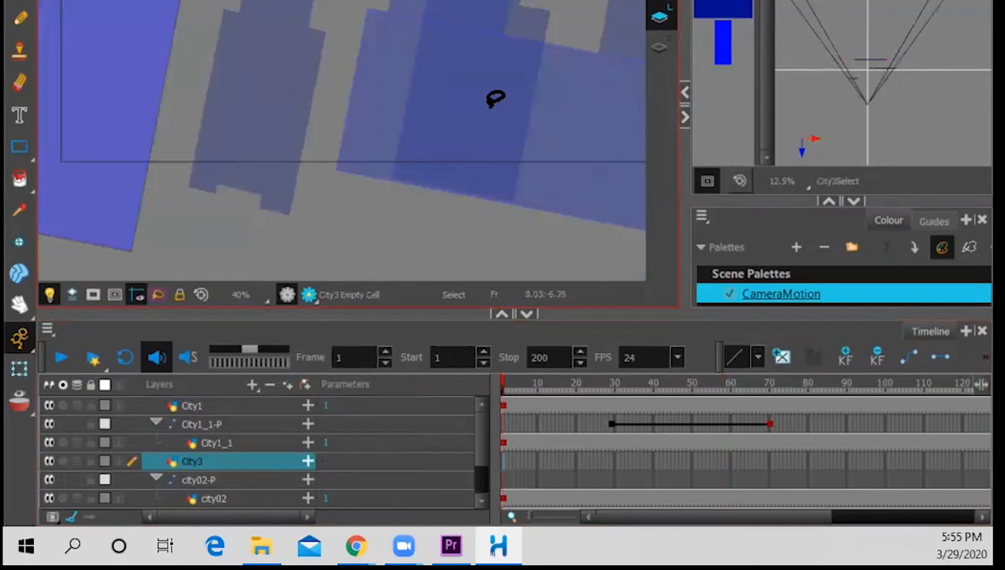
key(ctrl+v)
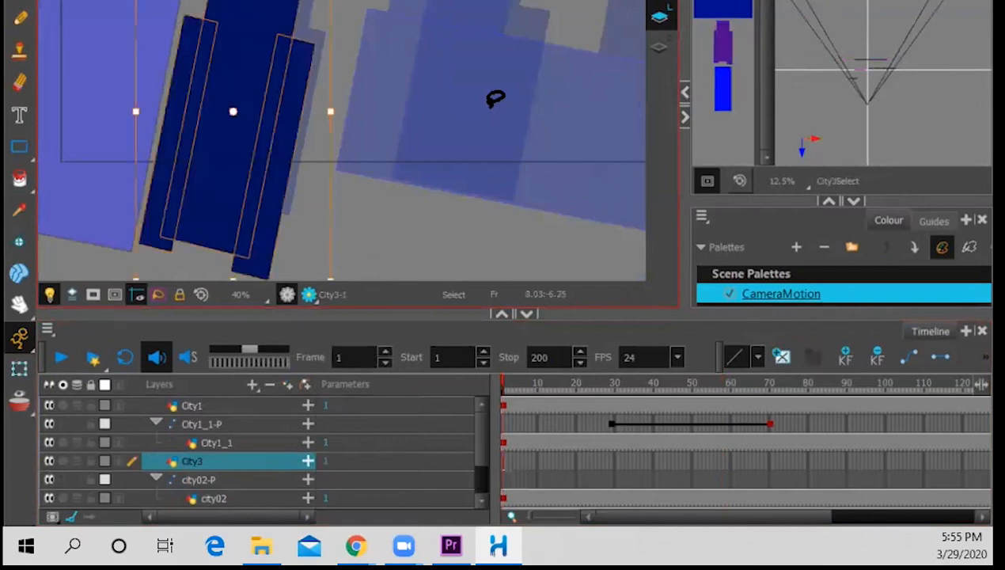
drag(537, 380, 573, 383)
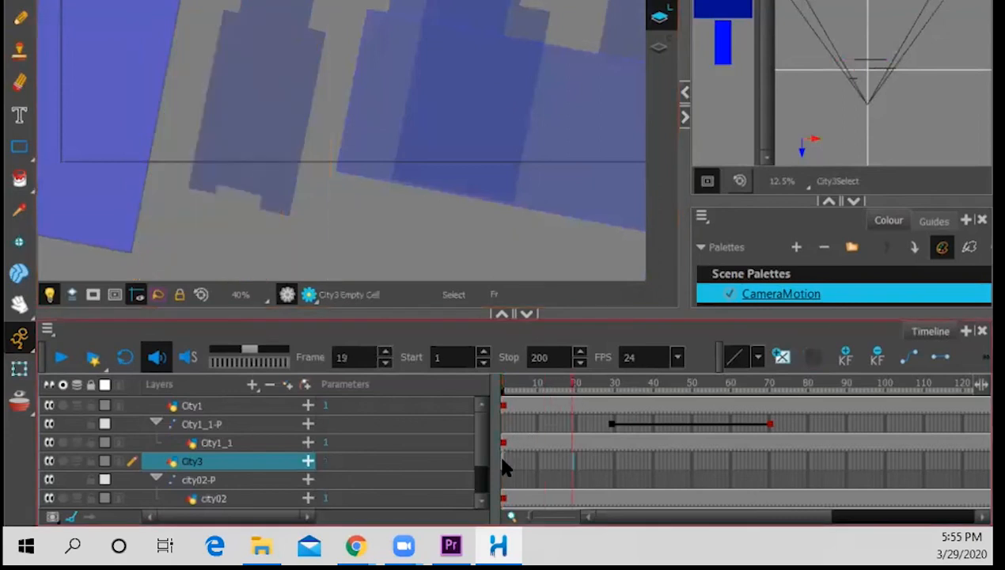
Extend the exposure of City3's drawing from frame 1 to beyond frame 120
click(506, 470)
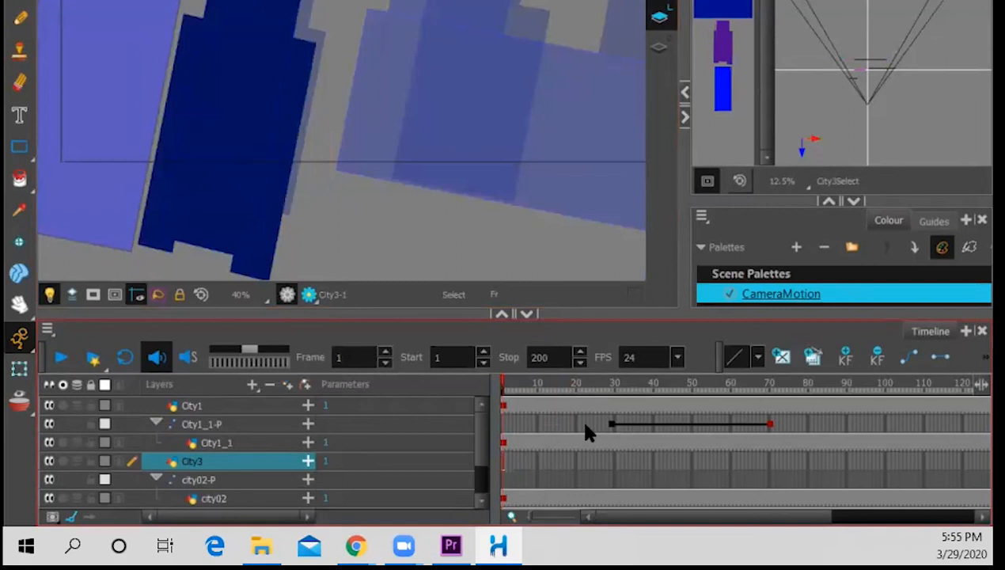
key(plus)
key(plus)
key(plus)
key(plus)
key(plus)
key(plus)
key(plus)
key(plus)
key(plus)
key(plus)
key(plus)
key(plus)
key(plus)
key(plus)
key(plus)
key(plus)
key(plus)
key(plus)
key(plus)
key(plus)
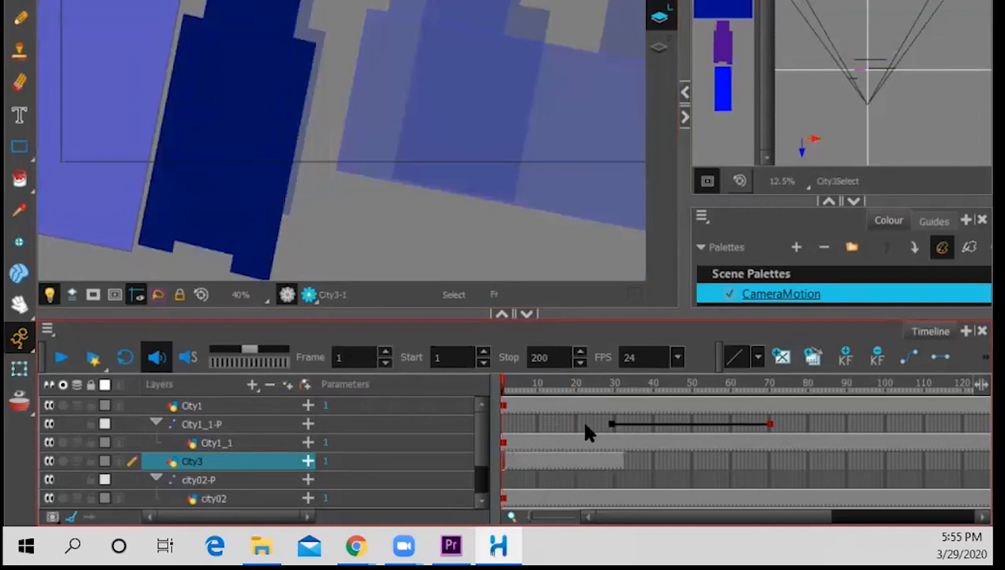
key(plus)
key(plus)
key(plus)
key(plus)
key(plus)
key(plus)
key(plus)
key(plus)
key(plus)
key(plus)
key(plus)
key(plus)
key(plus)
key(plus)
key(plus)
key(plus)
key(plus)
key(plus)
key(plus)
key(plus)
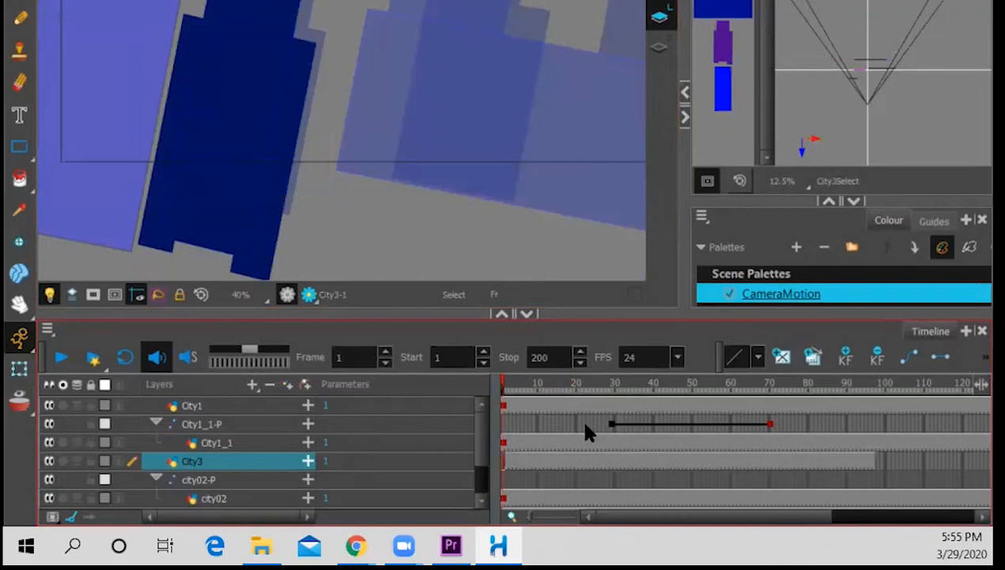
key(plus)
key(plus)
key(plus)
key(plus)
key(plus)
key(plus)
key(plus)
key(plus)
key(plus)
key(plus)
key(plus)
key(plus)
key(plus)
key(plus)
key(plus)
key(plus)
key(plus)
key(plus)
key(plus)
key(plus)
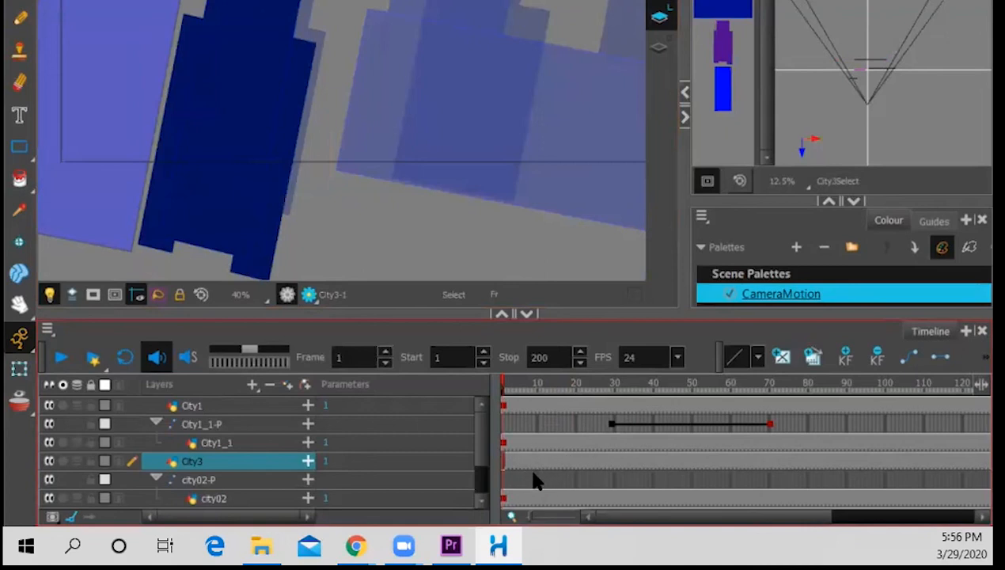
Delete the original left-hand building from the city02 drawing and scrub through the camera move to check the remaining artwork
click(235, 497)
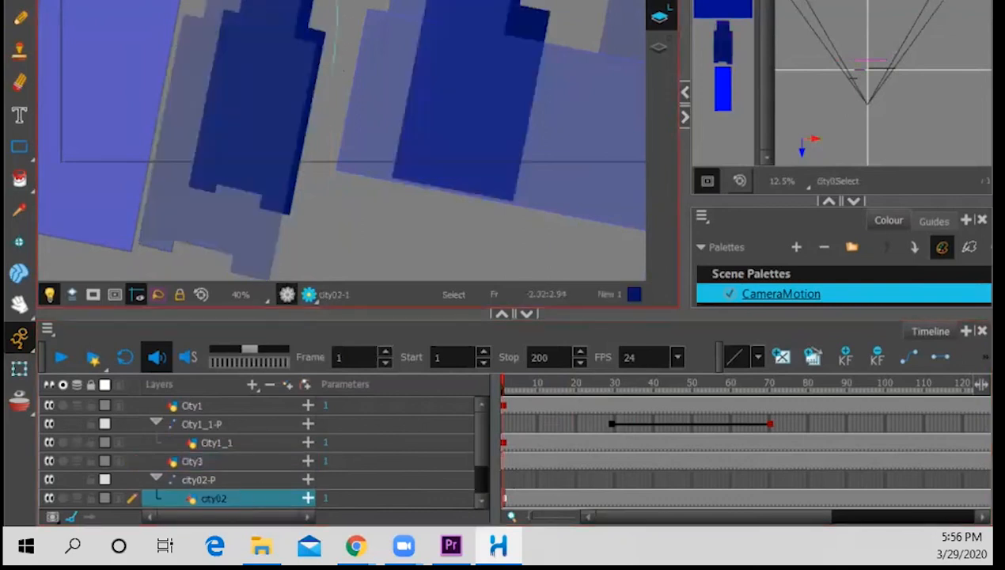
click(297, 162)
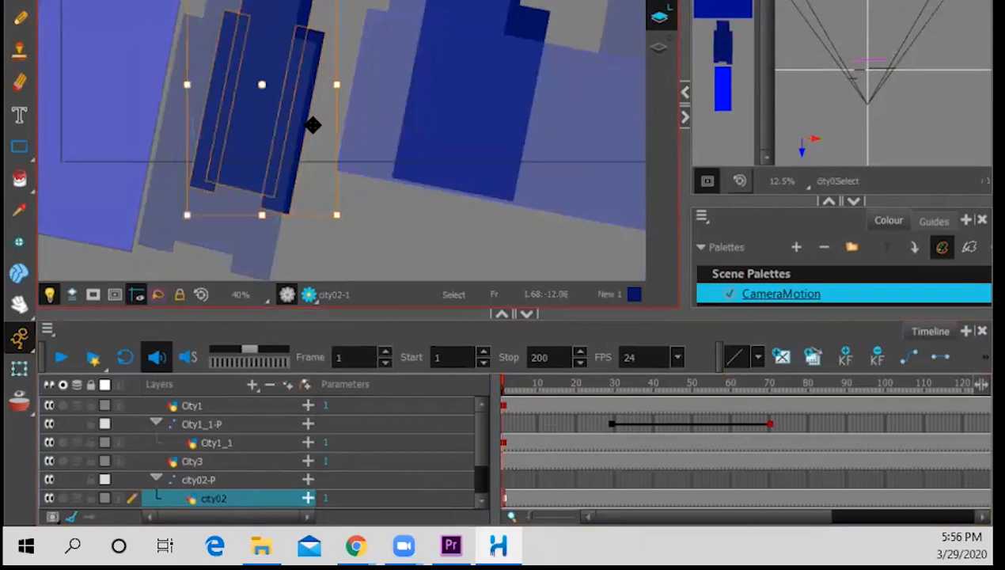
key(Delete)
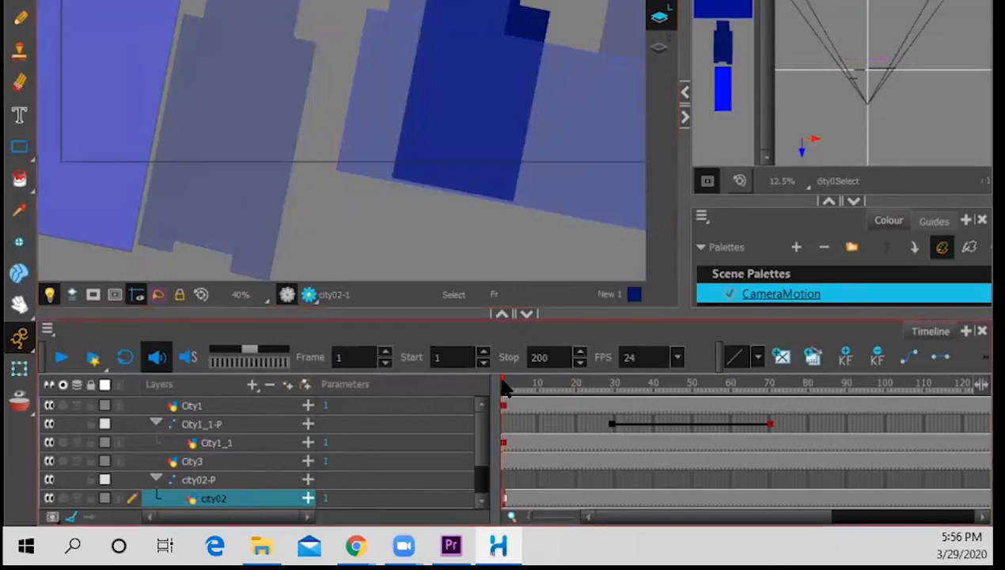
drag(523, 388, 677, 419)
drag(676, 482, 503, 484)
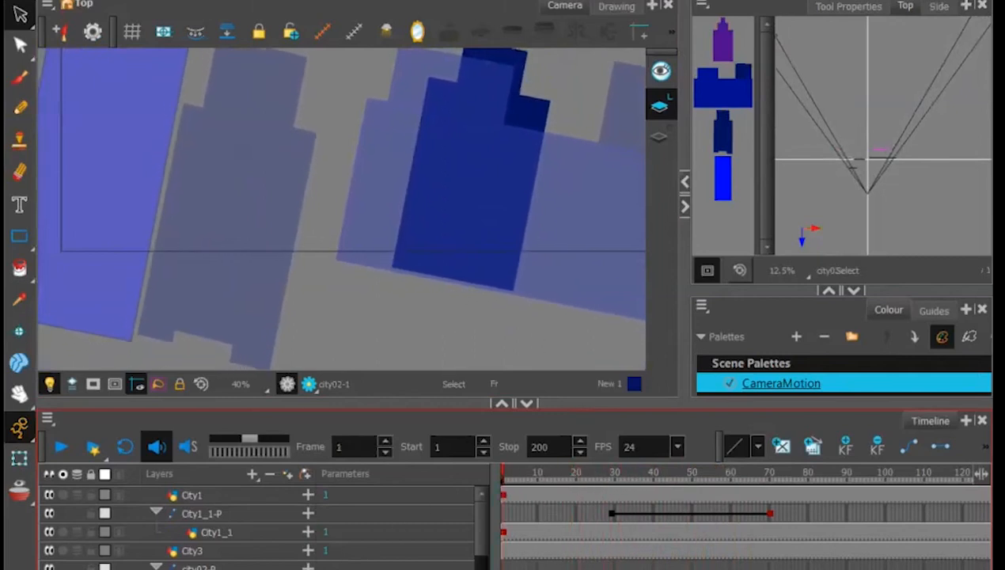
Select the building on City3 and nudge it right, up to the edge of the wide building block
click(271, 552)
mouse_move(320, 190)
mouse_down()
mouse_move(311, 68)
mouse_move(239, 61)
mouse_move(174, 144)
mouse_move(166, 269)
mouse_move(231, 361)
mouse_move(312, 244)
mouse_up()
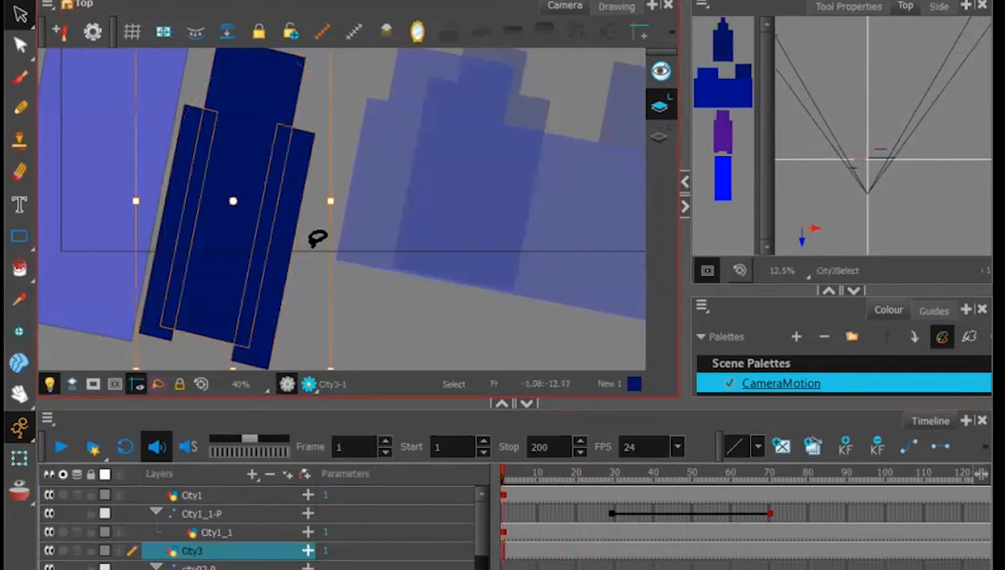
key(Right)
key(Right)
key(Right)
key(Right)
key(Right)
key(Right)
key(Right)
key(Right)
key(Right)
key(Right)
key(Right)
key(Right)
key(Right)
key(Right)
key(Right)
key(Right)
key(Right)
key(Right)
key(Right)
key(Right)
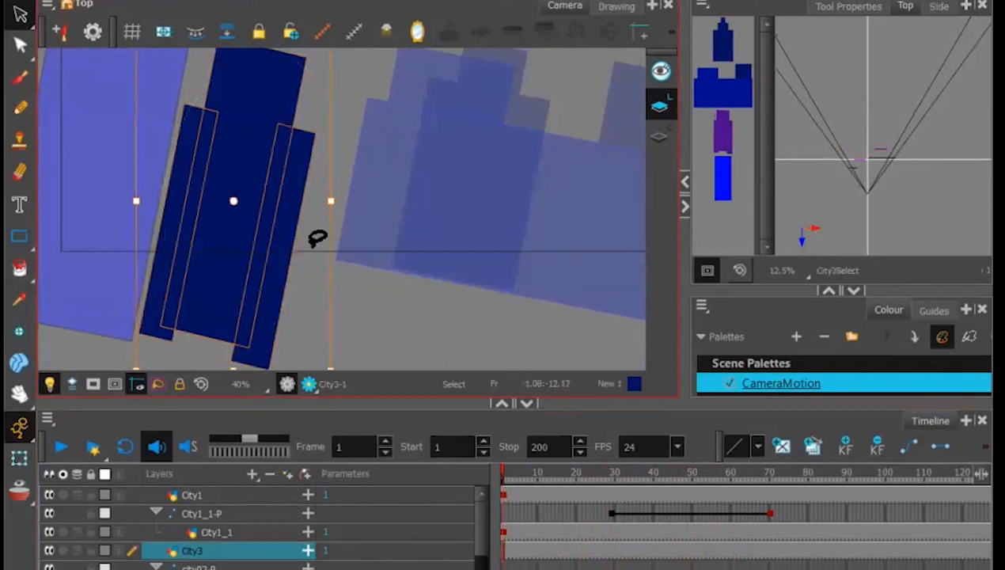
key(Right)
key(Right)
key(Right)
key(Right)
key(Right)
key(Right)
key(Right)
key(Right)
key(Right)
key(Right)
key(Right)
key(Right)
key(Right)
key(Right)
key(Right)
key(Right)
key(Right)
key(Right)
key(Right)
key(Right)
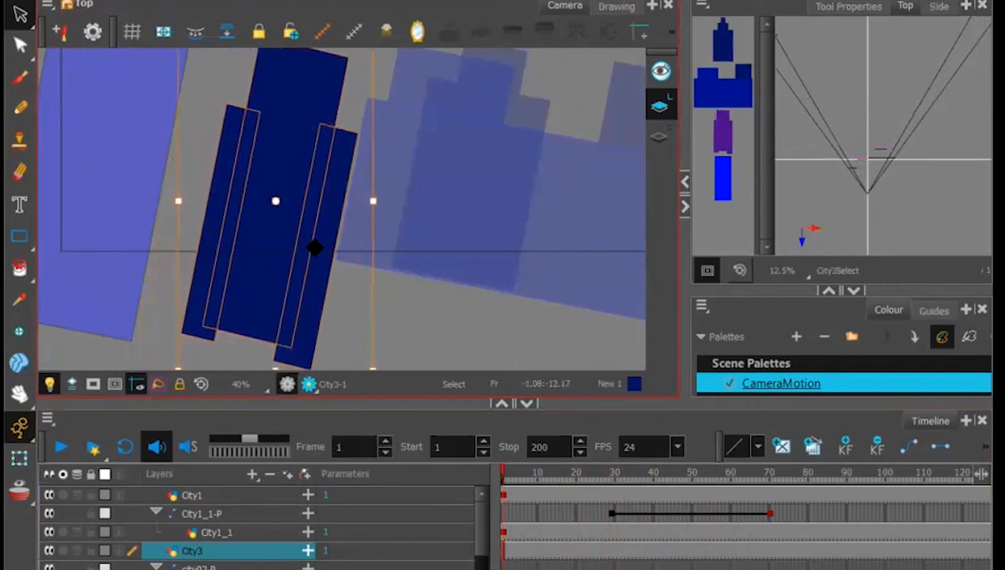
Scrub from frame 12 to frame 87 to check the separated City3 building during the camera move
right_click(561, 475)
click(545, 475)
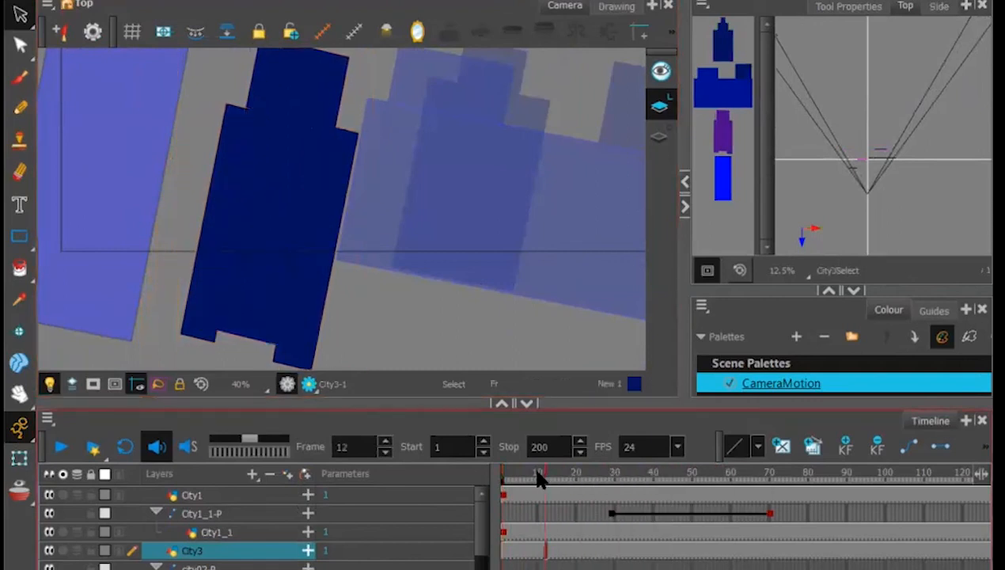
click(608, 472)
mouse_move(614, 473)
mouse_down()
mouse_move(812, 472)
mouse_move(530, 475)
mouse_move(837, 457)
mouse_up()
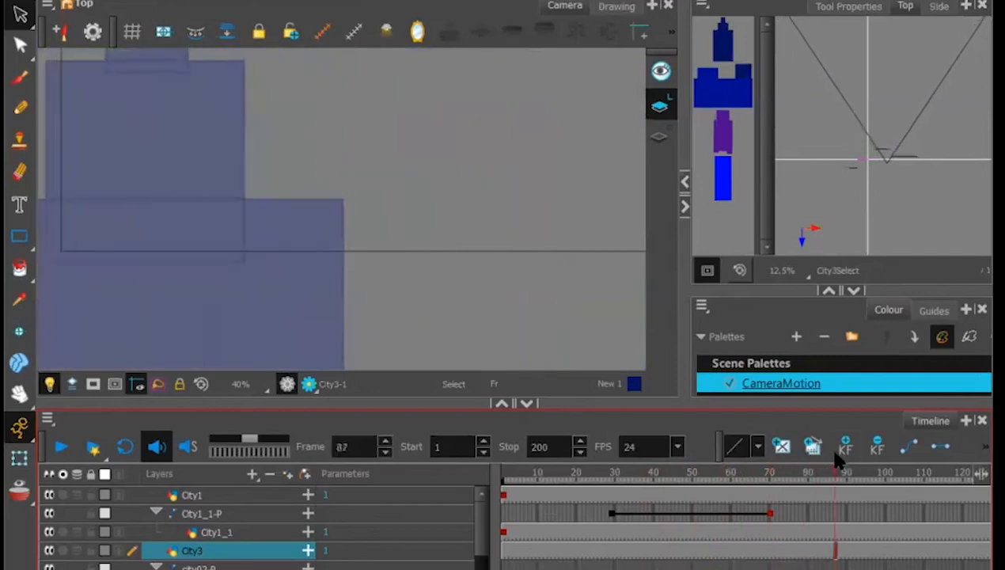